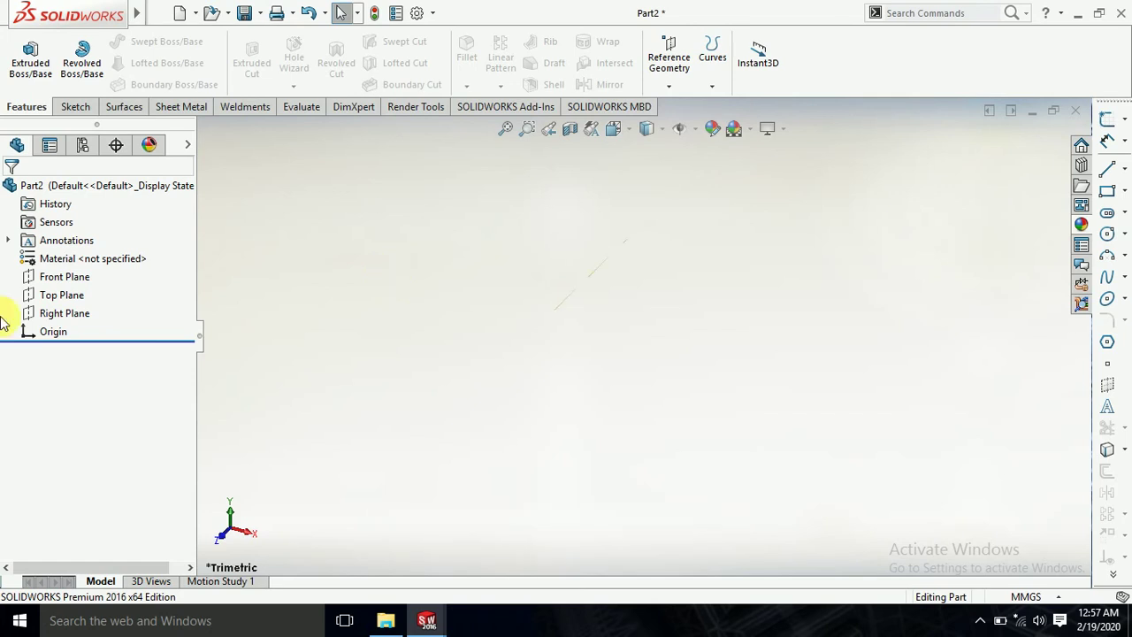
Step: Start a sketch on the Front Plane and draw a circle centred on the origin
click(67, 278)
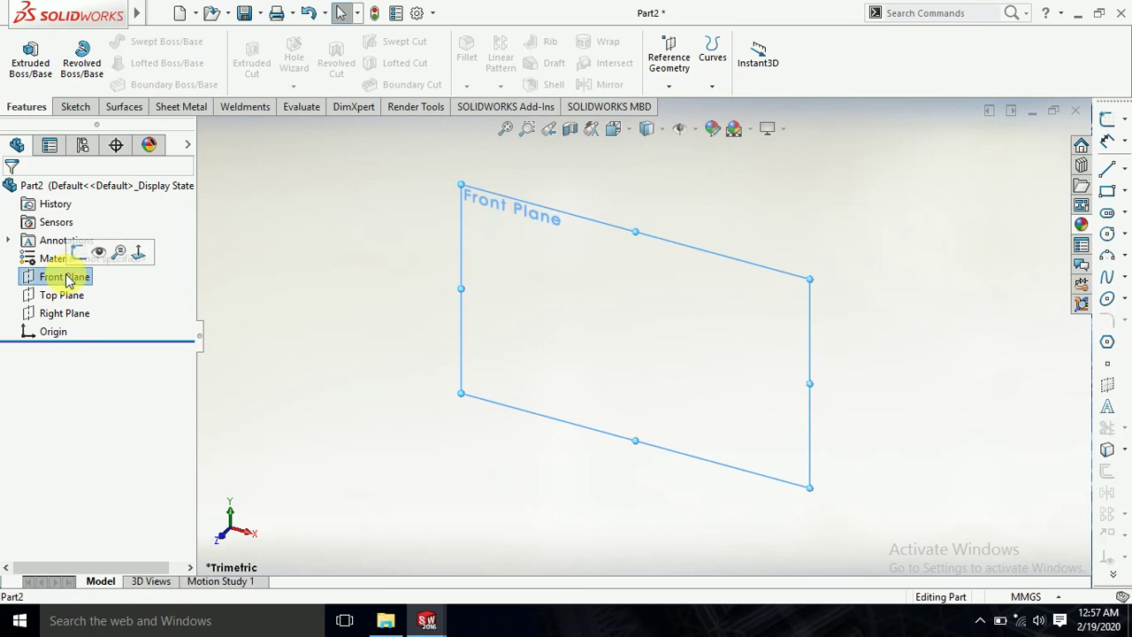
click(79, 254)
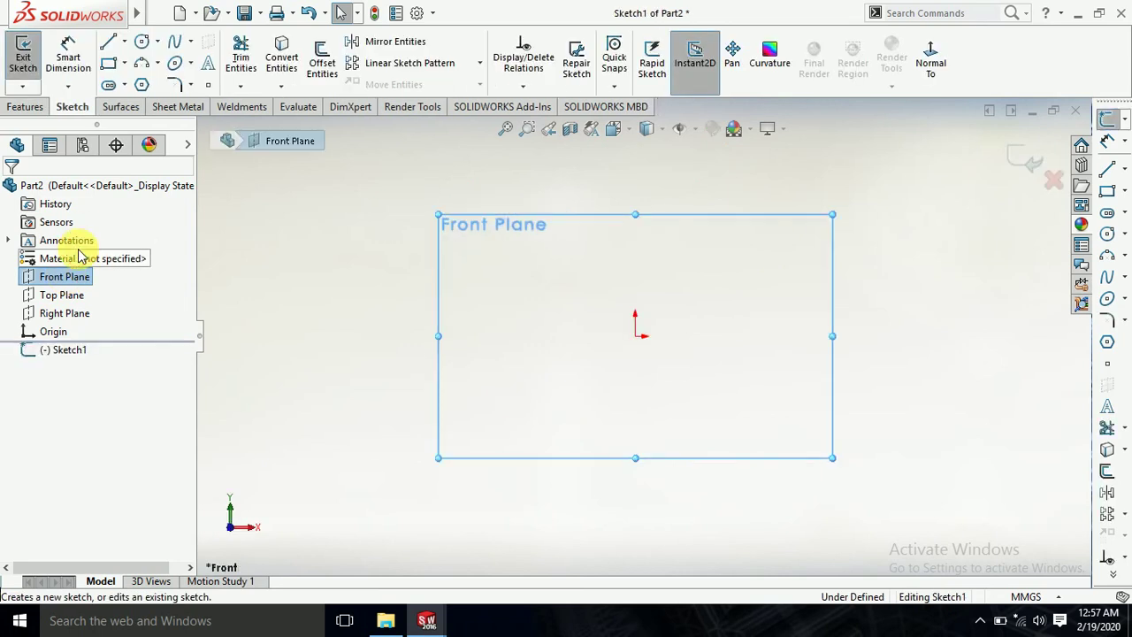
click(249, 264)
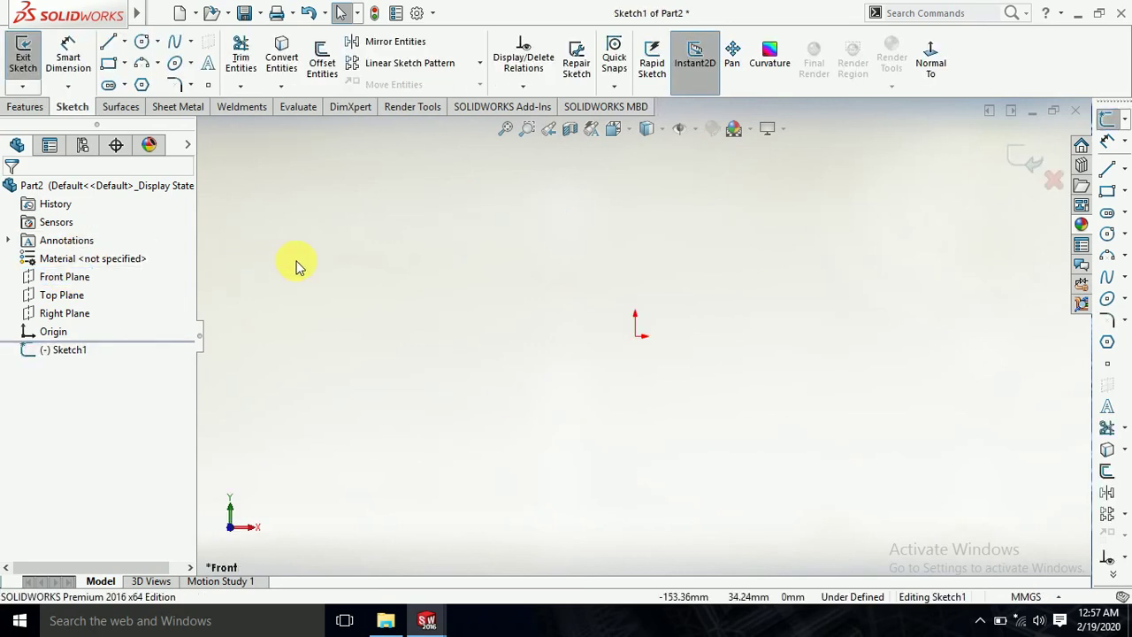
click(142, 42)
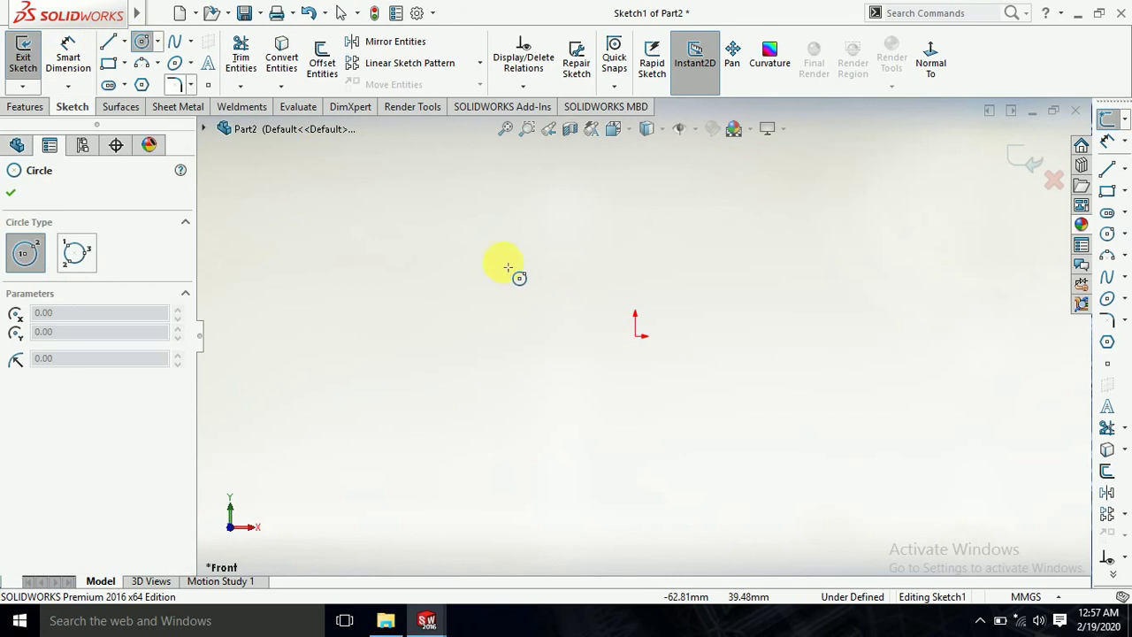
click(637, 336)
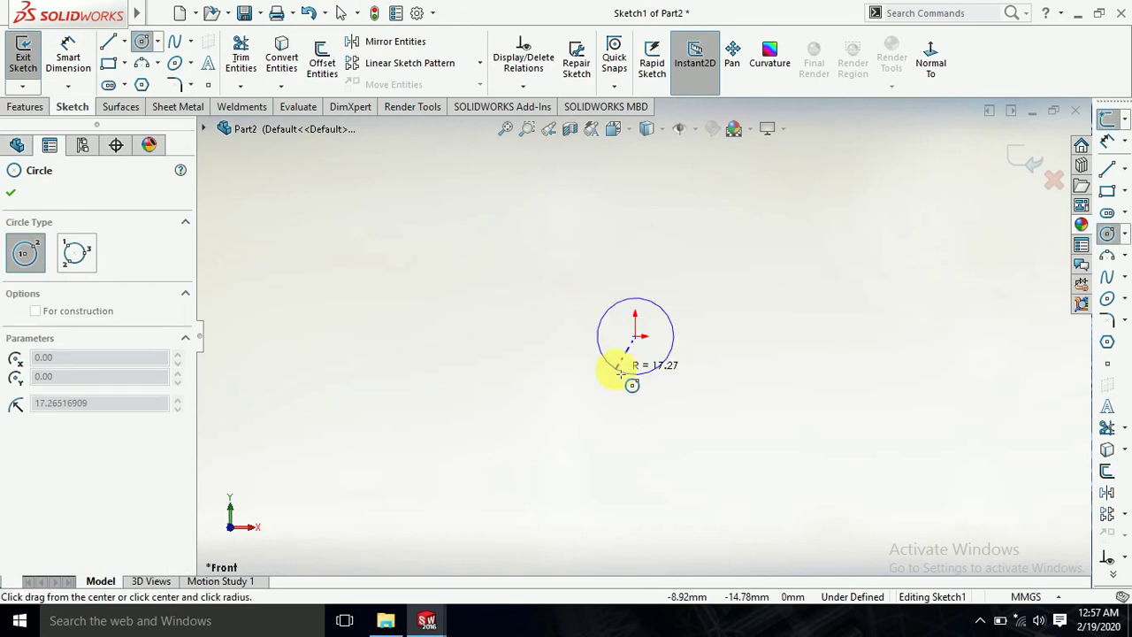
click(621, 372)
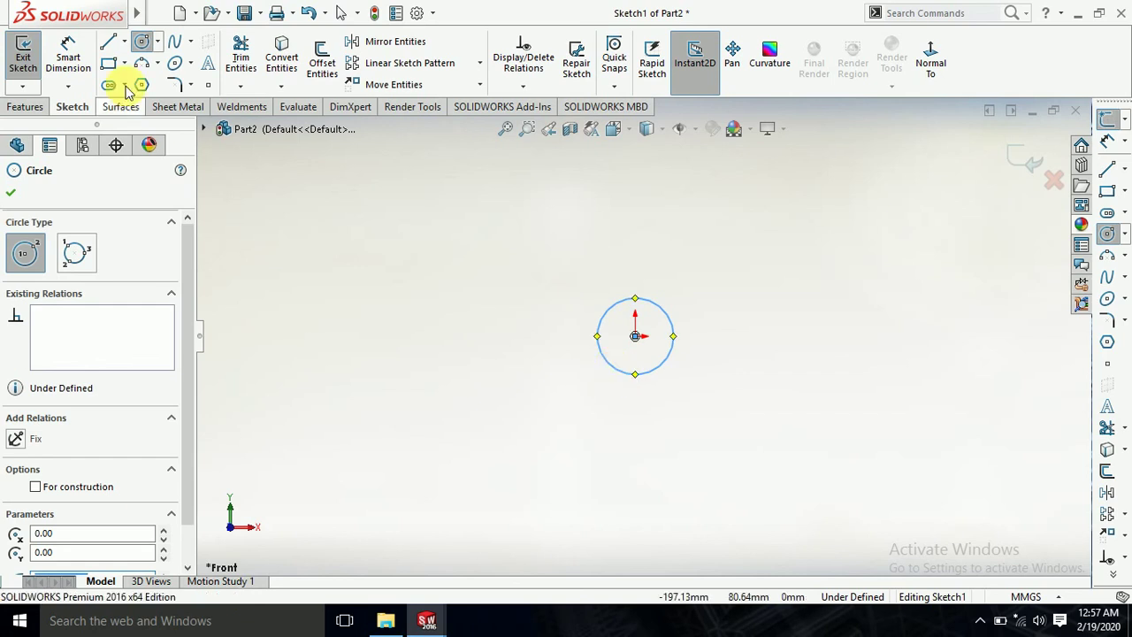
key(Escape)
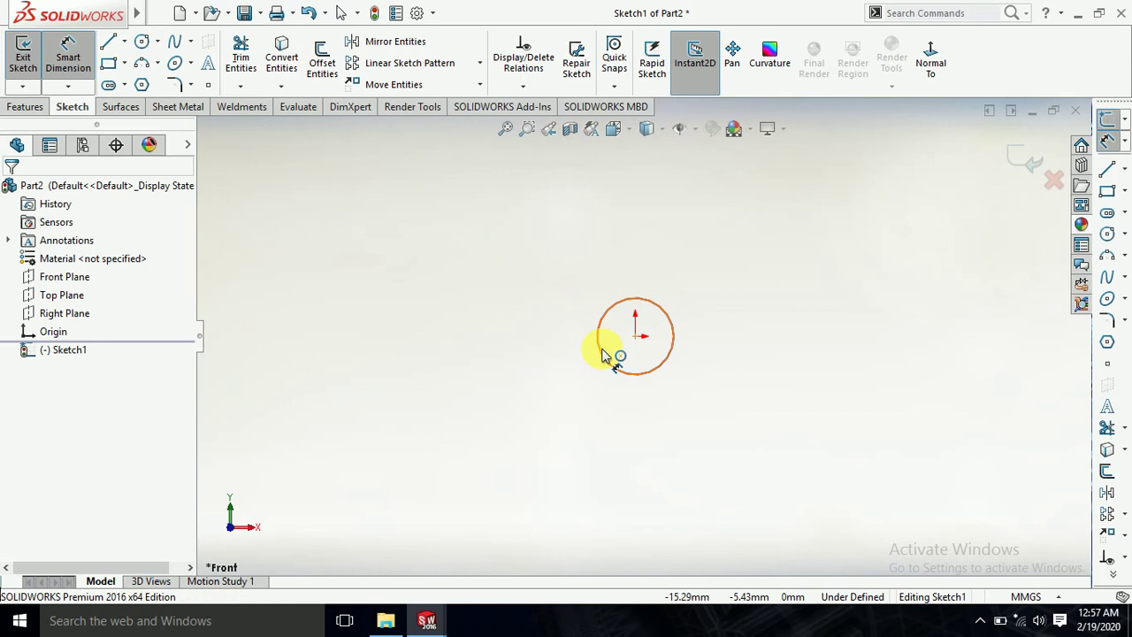
Step: Dimension the circle's diameter as 40 mm
click(601, 353)
click(476, 414)
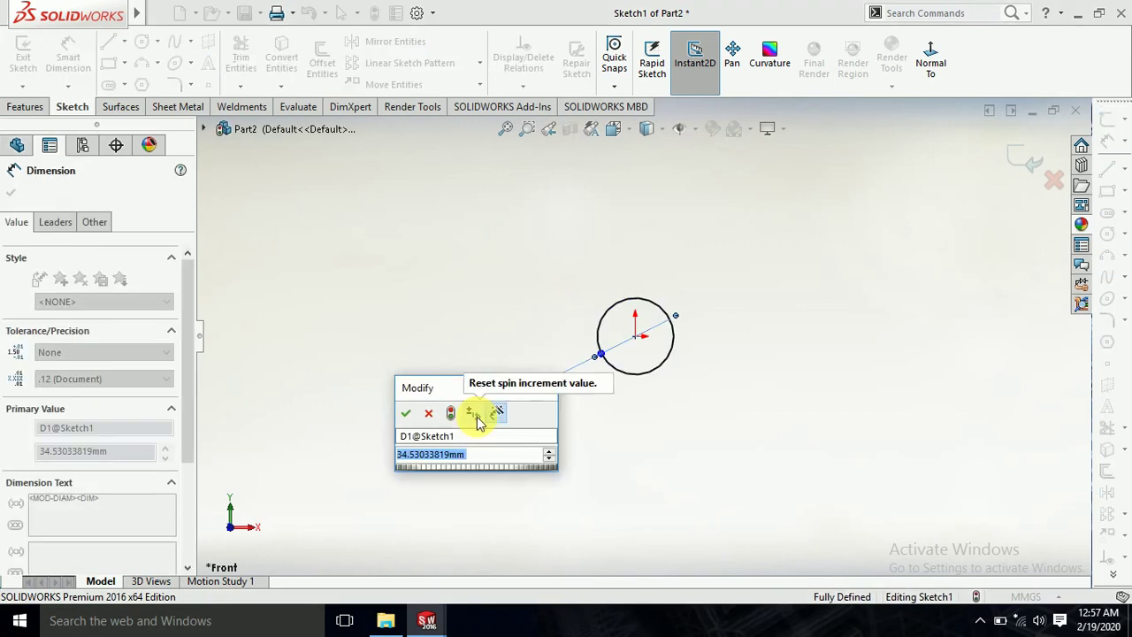
text(40)
key(Return)
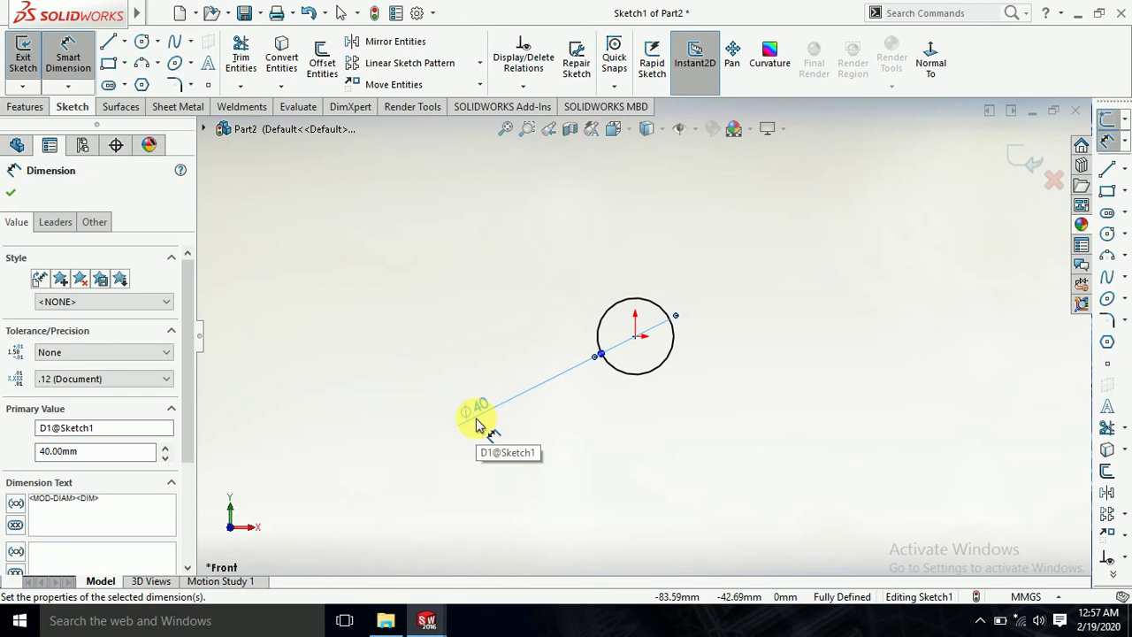
scroll(584, 522, up, 2)
click(462, 381)
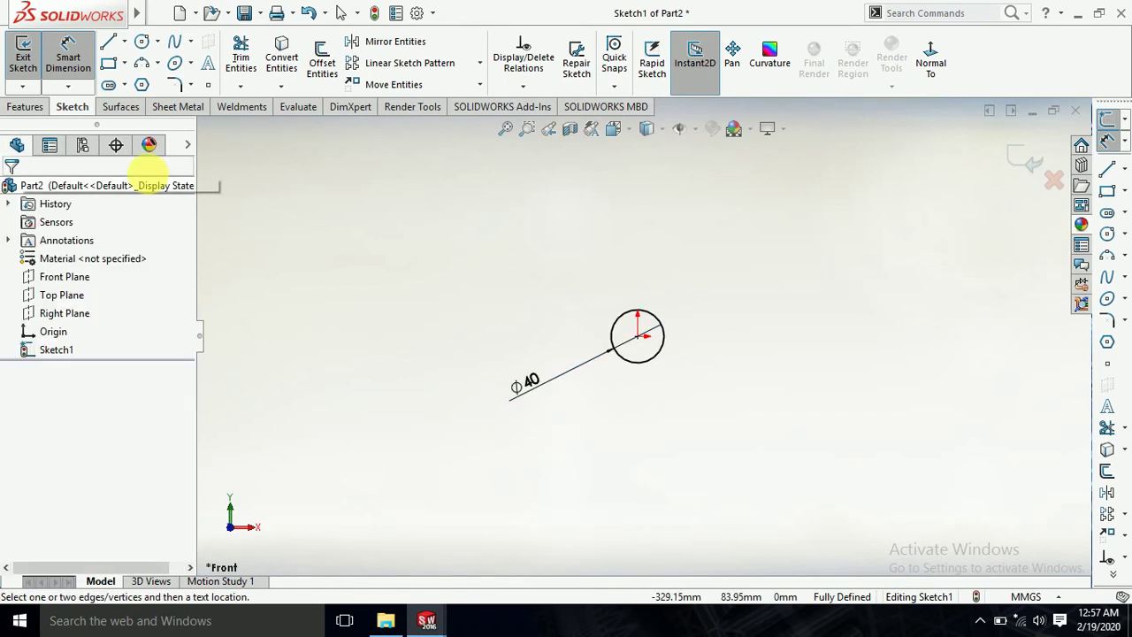
click(22, 106)
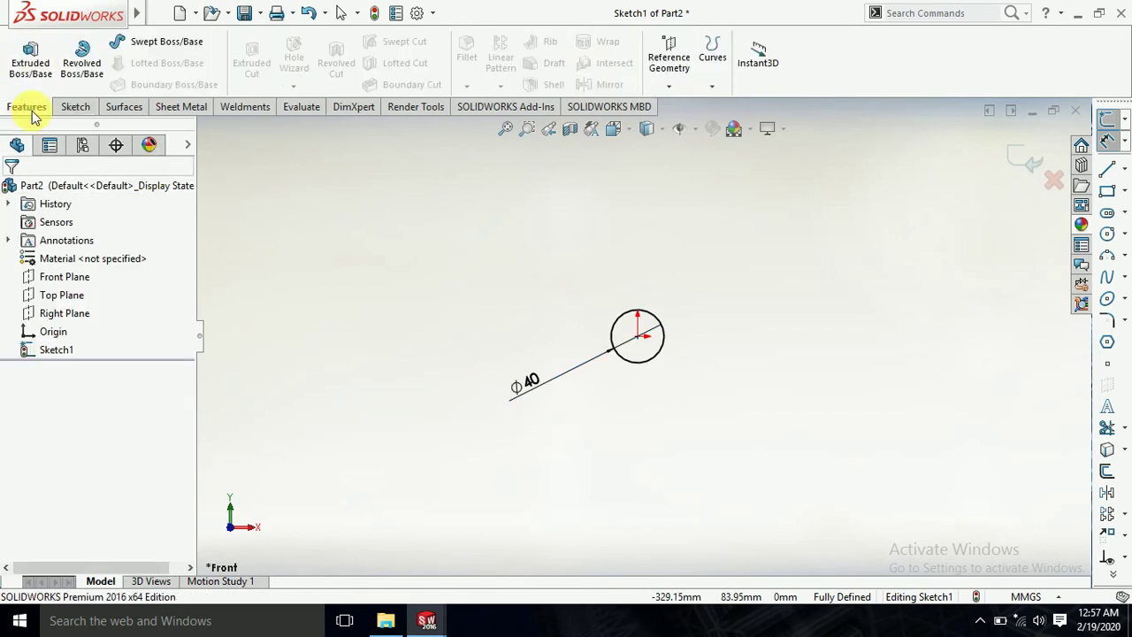
Step: Extrude the Ø40 circle 800 mm with a Mid Plane end condition
click(36, 62)
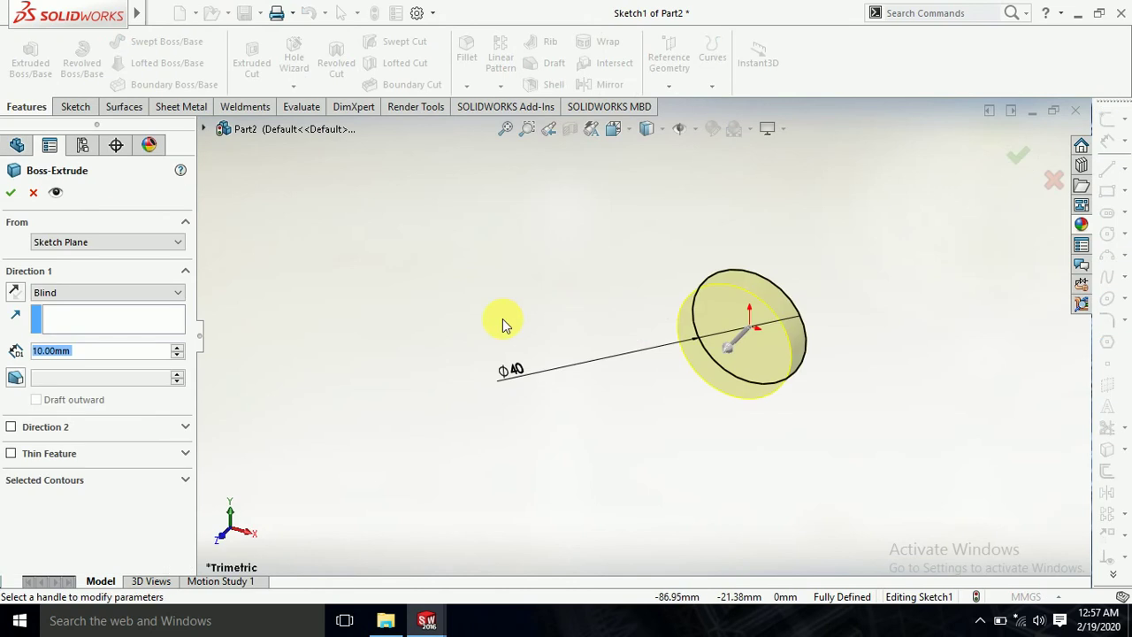
text(800)
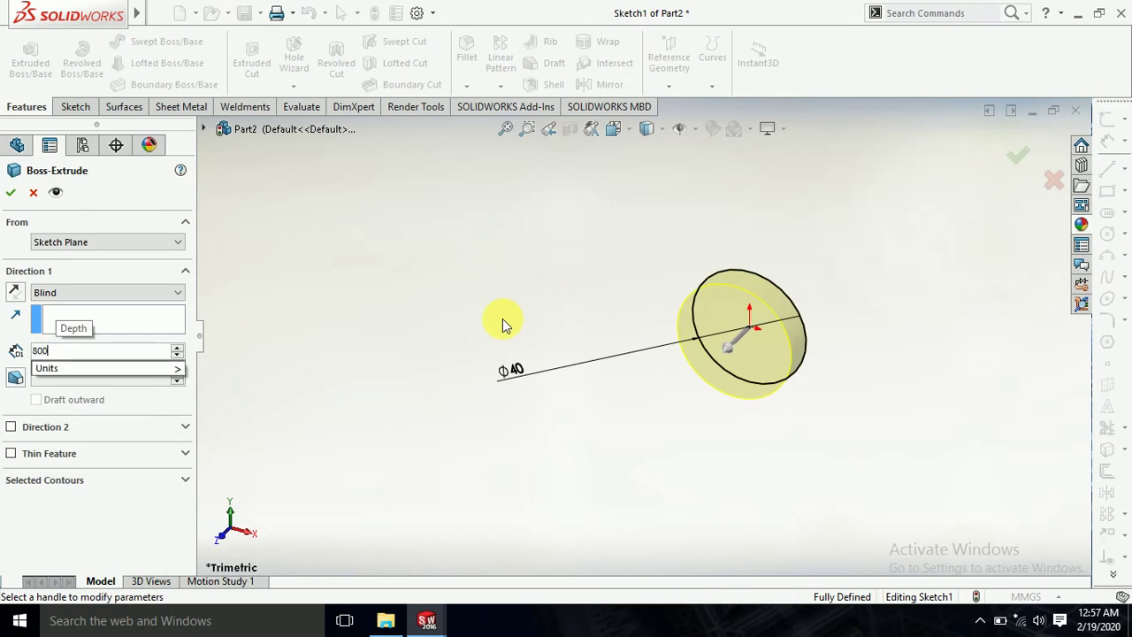
key(Return)
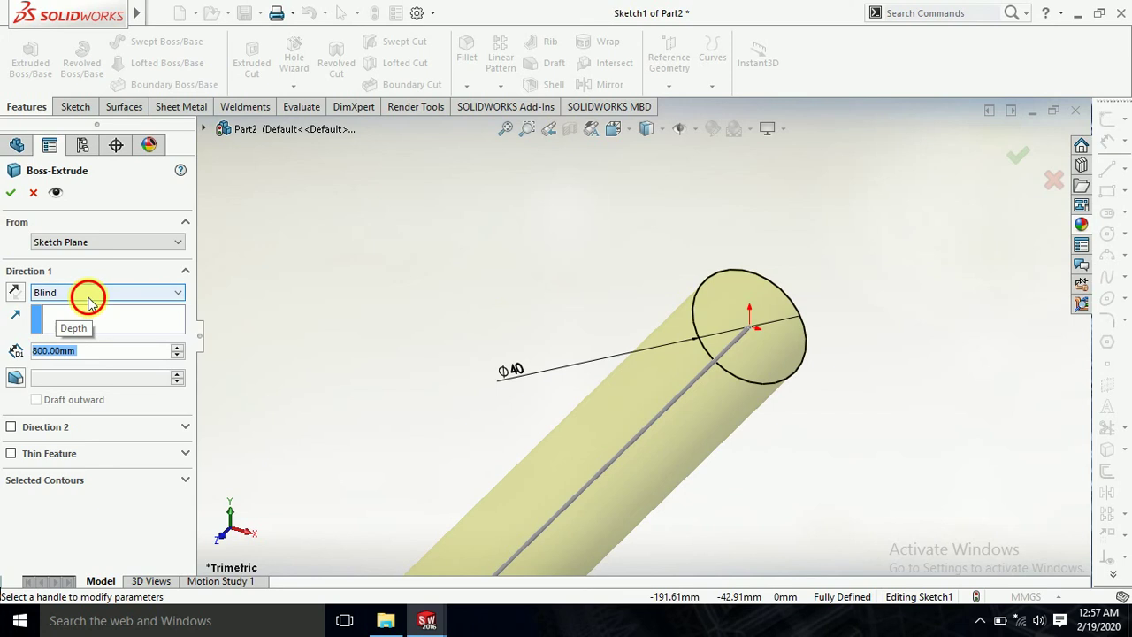
click(88, 294)
click(64, 363)
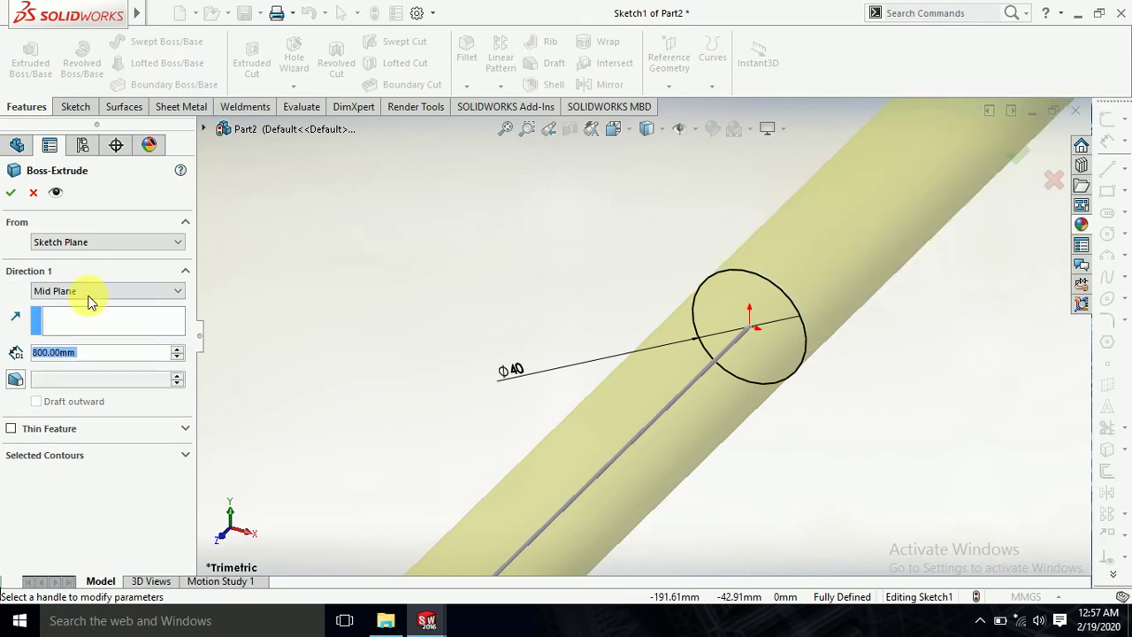
click(7, 197)
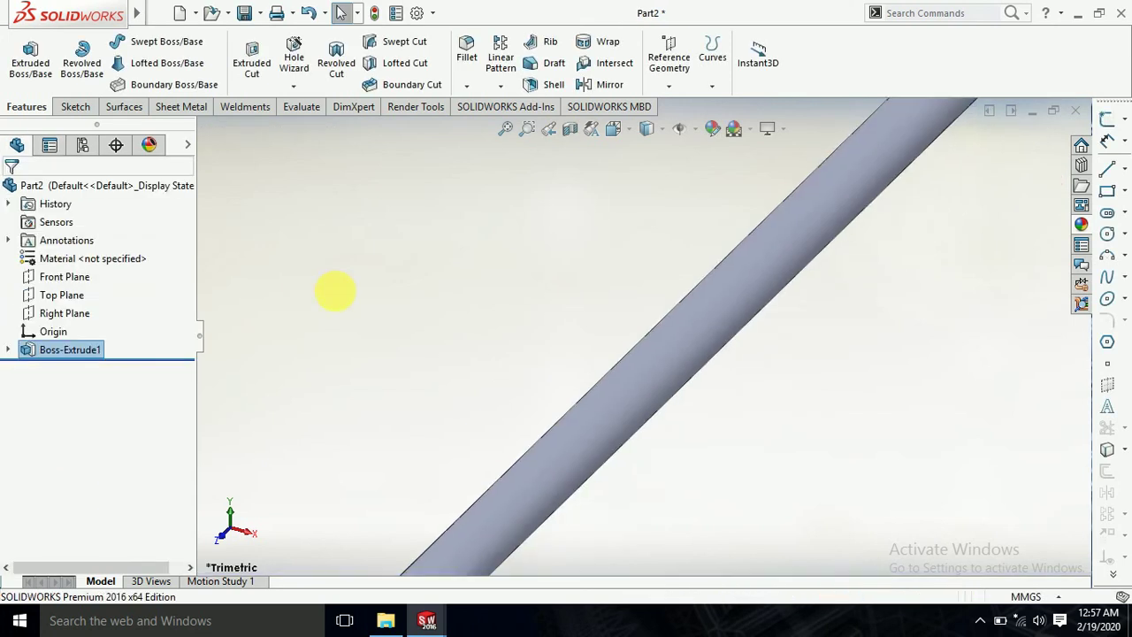
scroll(637, 336, up, 5)
click(959, 308)
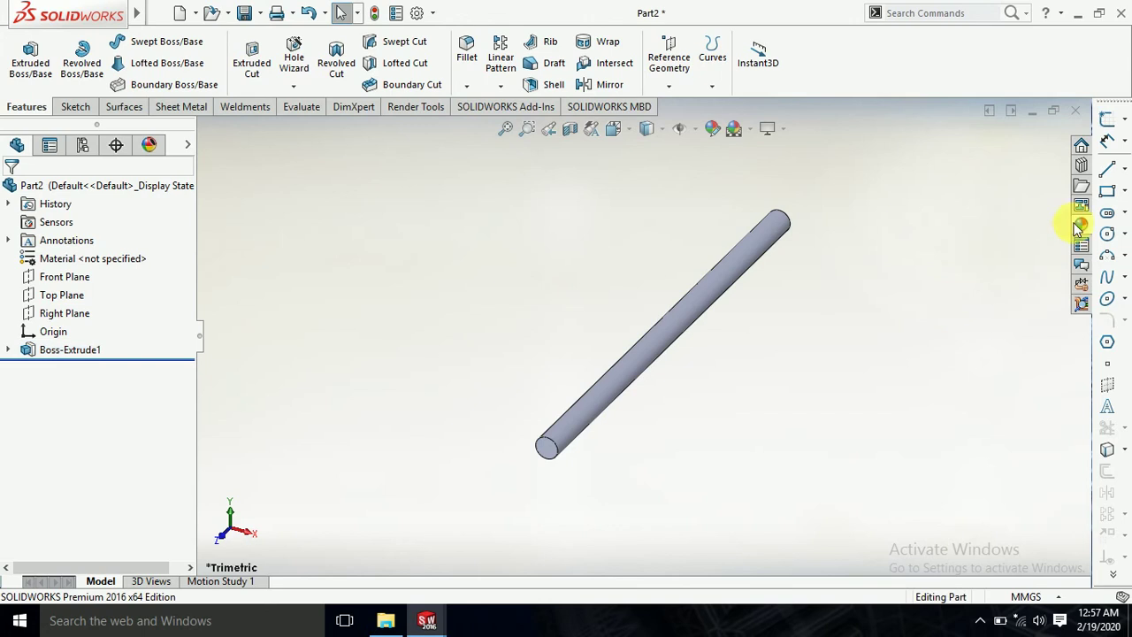
Step: Apply the matte aluminum appearance from the Metal > Aluminum library to the whole part
click(1078, 228)
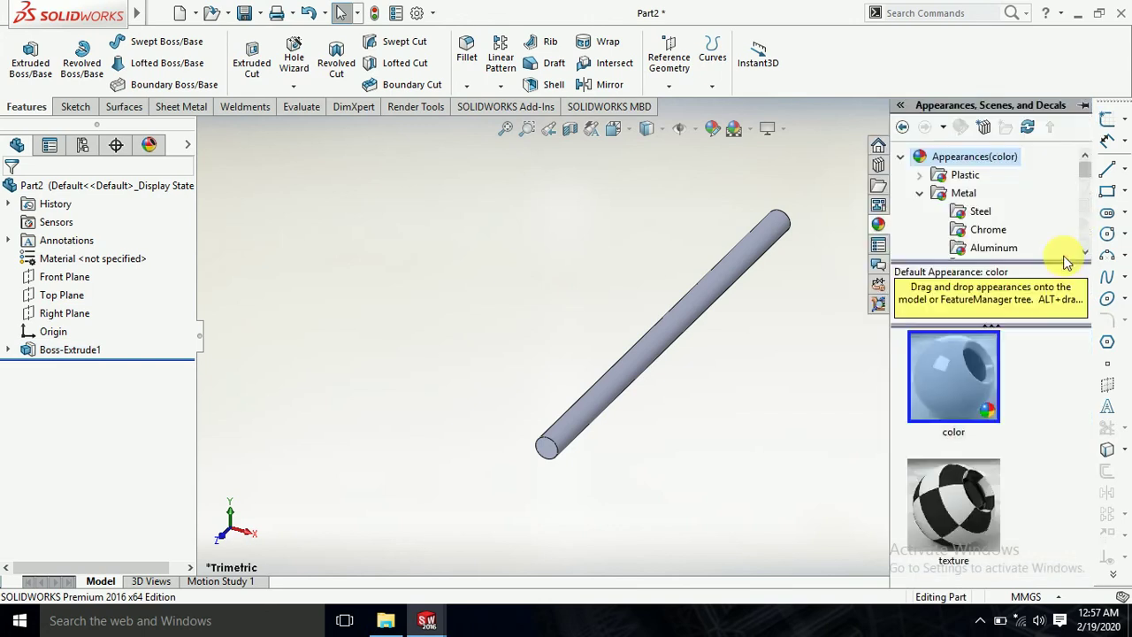
click(994, 249)
scroll(964, 482, down, 1)
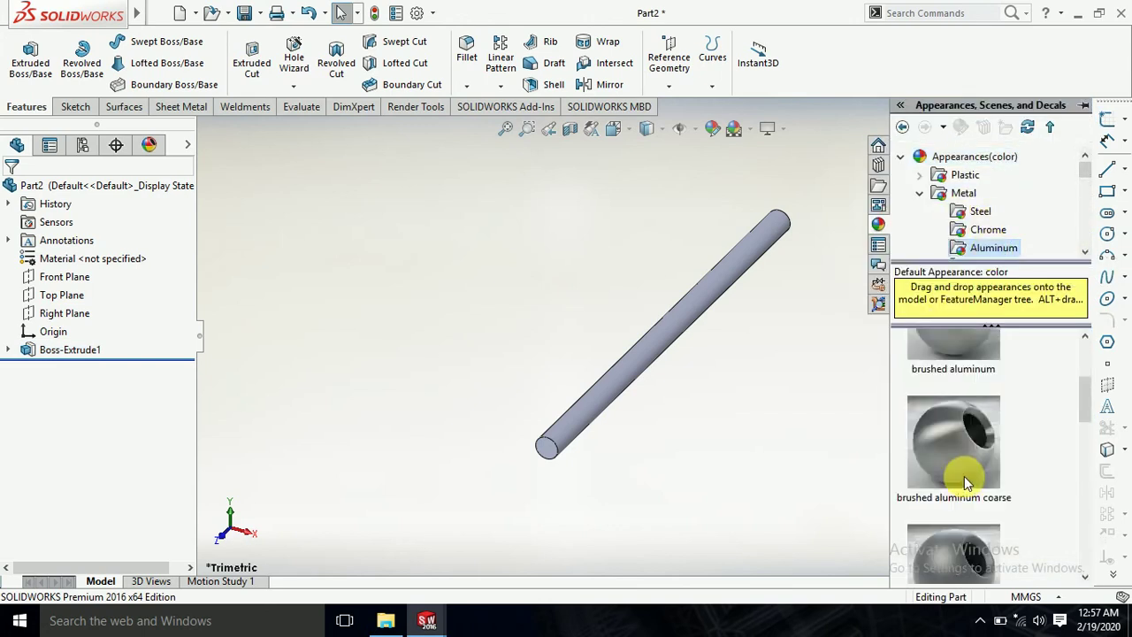
scroll(964, 482, down, 2)
scroll(964, 481, down, 2)
scroll(963, 482, down, 2)
scroll(964, 482, down, 2)
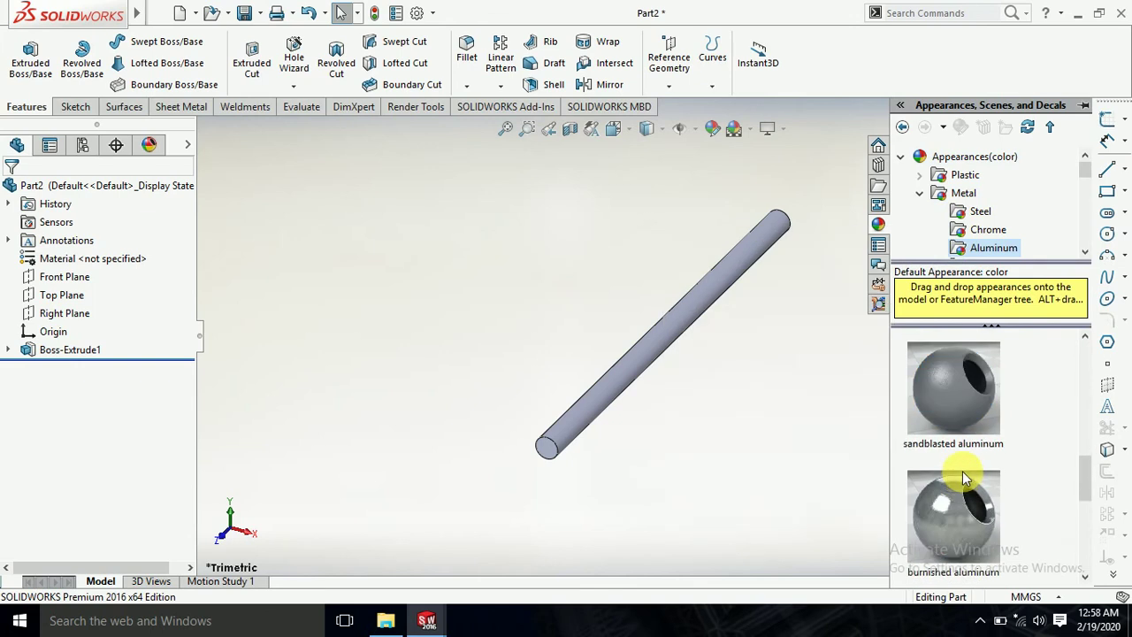
scroll(962, 477, down, 2)
drag(962, 477, 668, 369)
click(661, 354)
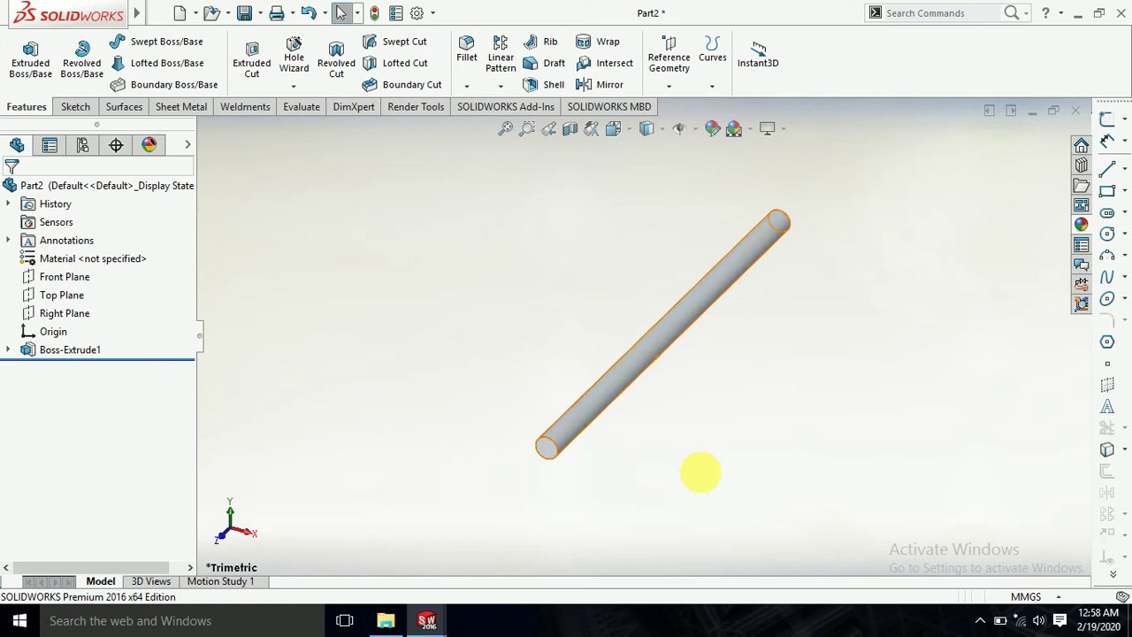
Step: Zoom in and select the rod's lower end face
scroll(551, 448, down, 2)
scroll(566, 442, down, 3)
scroll(690, 420, down, 3)
scroll(751, 416, down, 1)
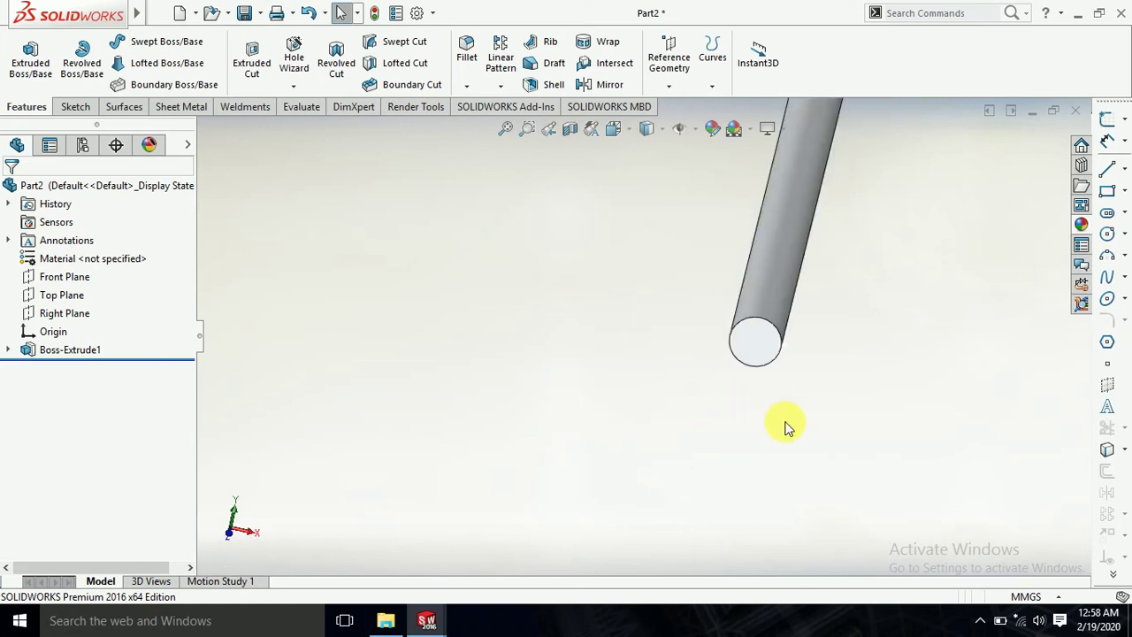
scroll(784, 427, down, 1)
scroll(801, 304, down, 1)
click(710, 363)
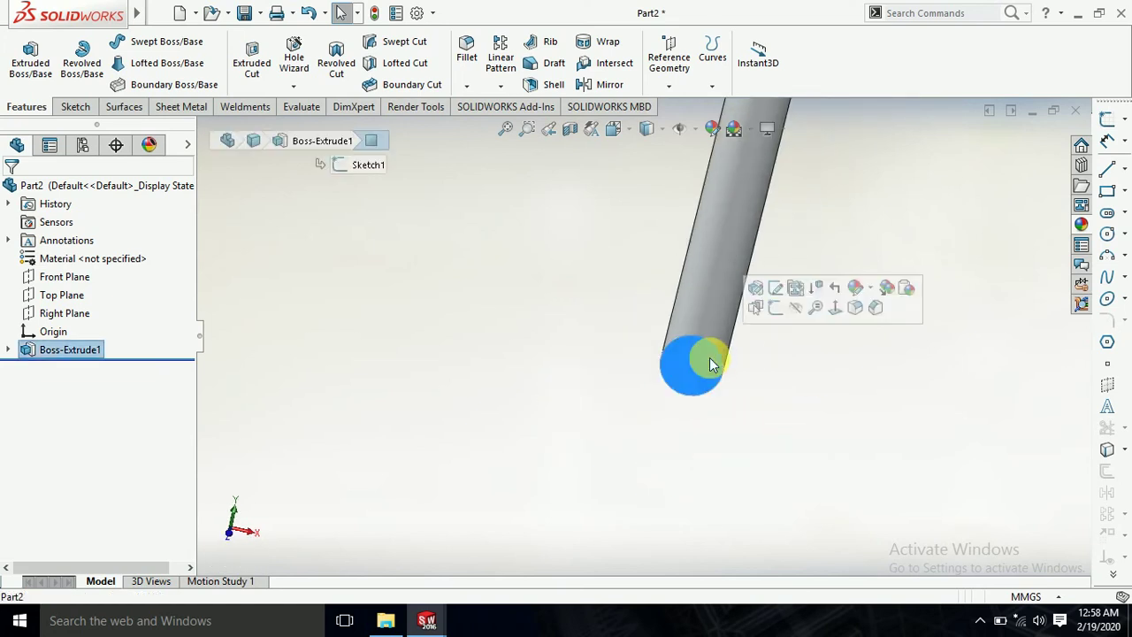
Step: Start a sketch on the end face and draw a circle centred on its origin
click(774, 307)
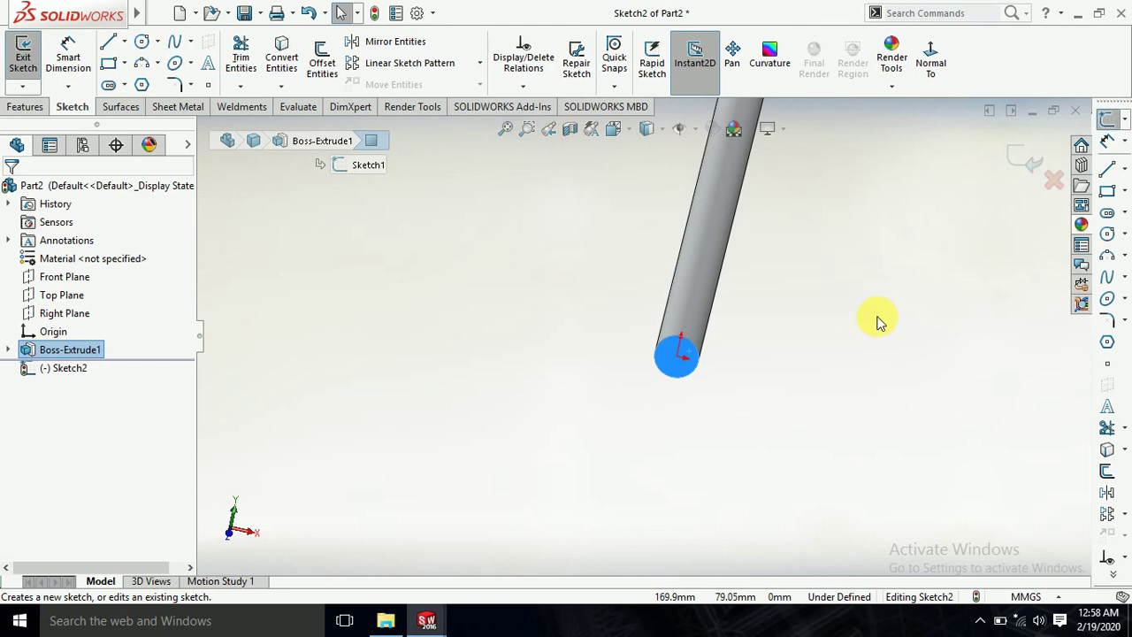
click(874, 325)
scroll(738, 301, down, 3)
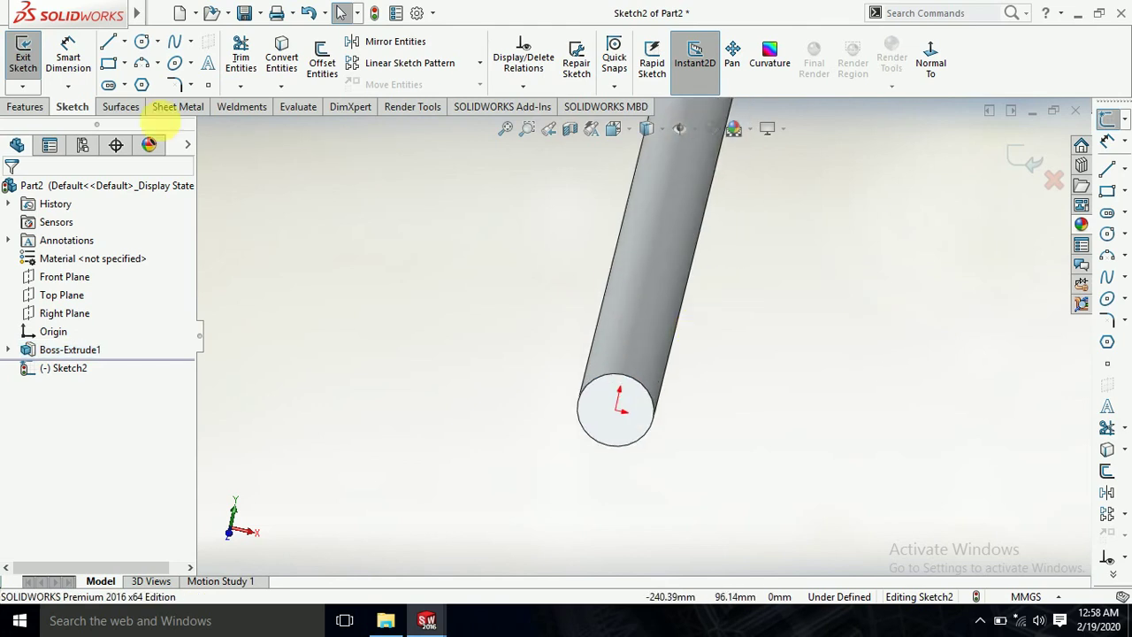
click(149, 48)
scroll(518, 354, down, 2)
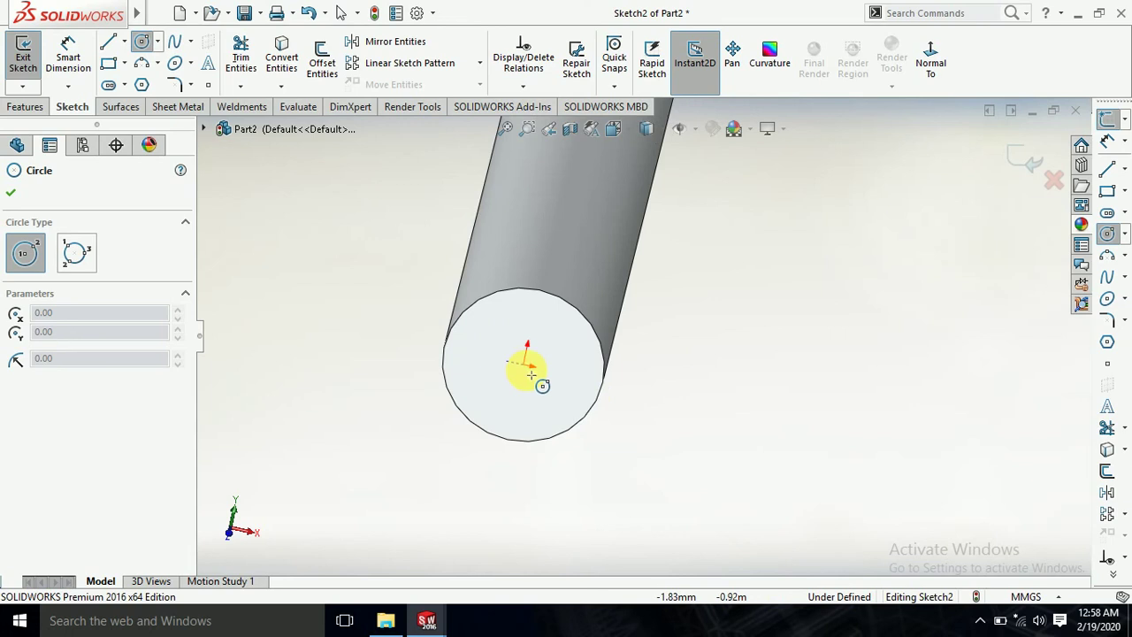
click(526, 364)
click(531, 327)
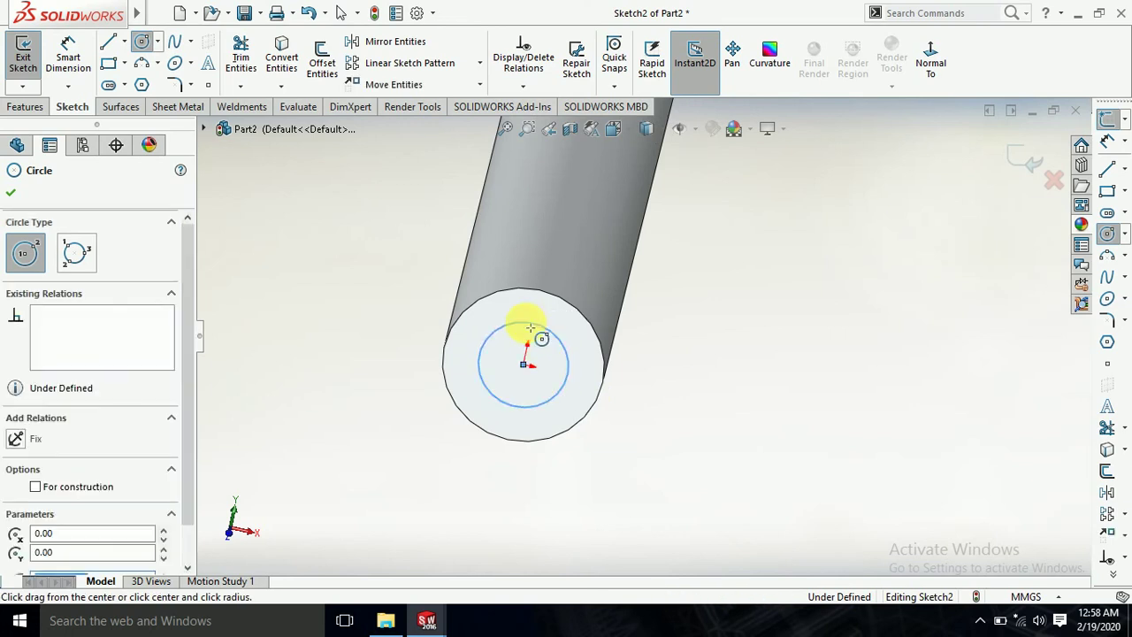
Step: Dimension the inner circle's diameter as 20 mm
click(68, 53)
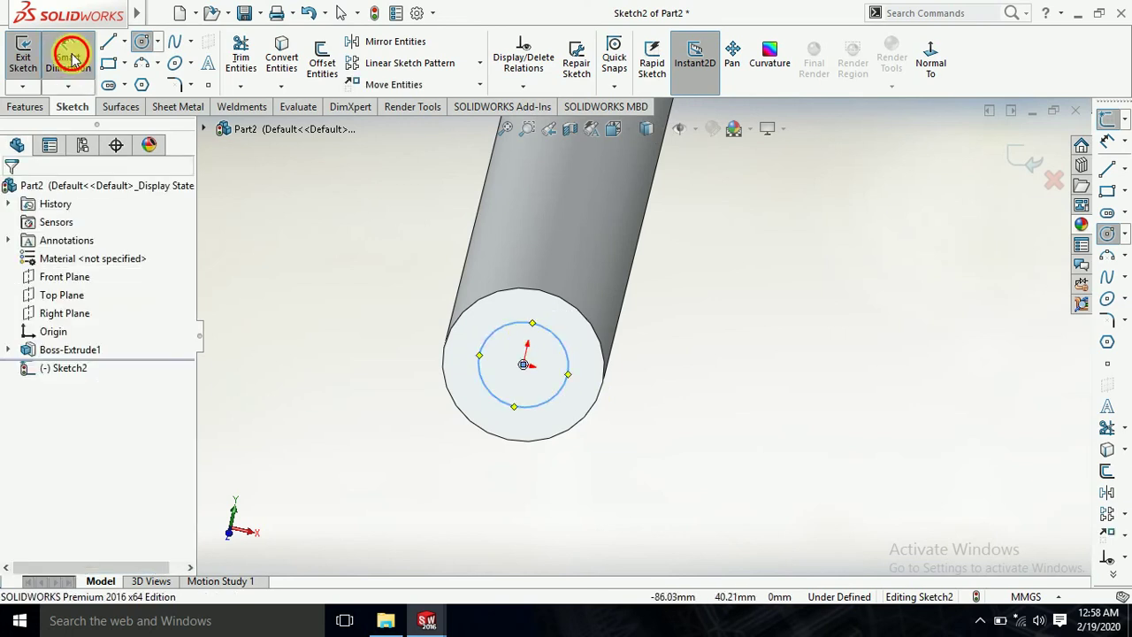
click(563, 346)
click(807, 376)
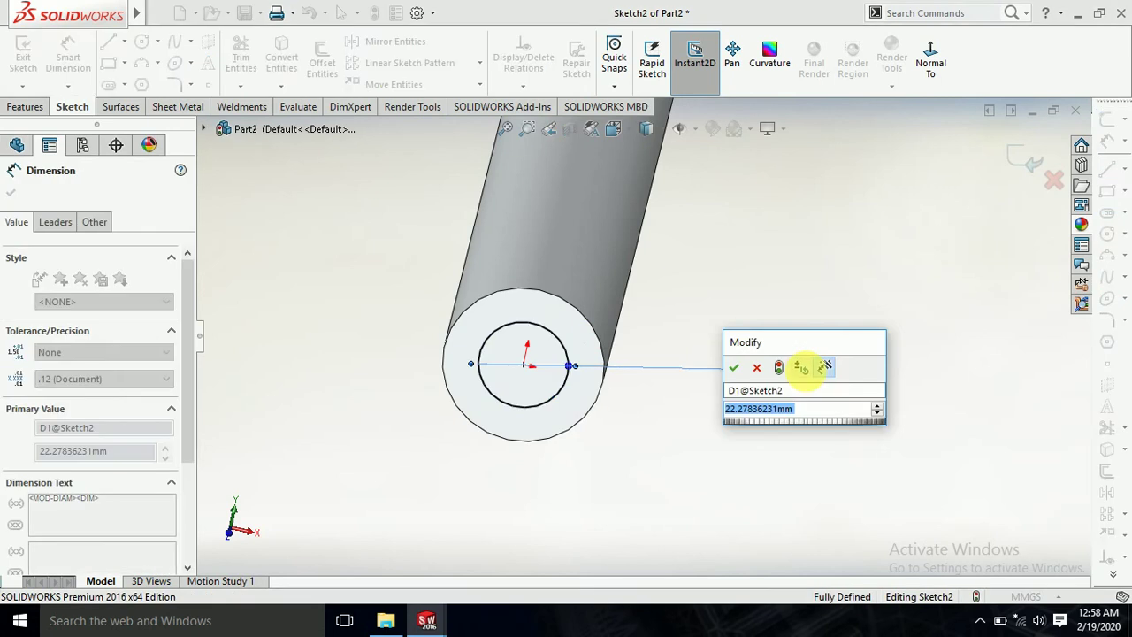
text(20)
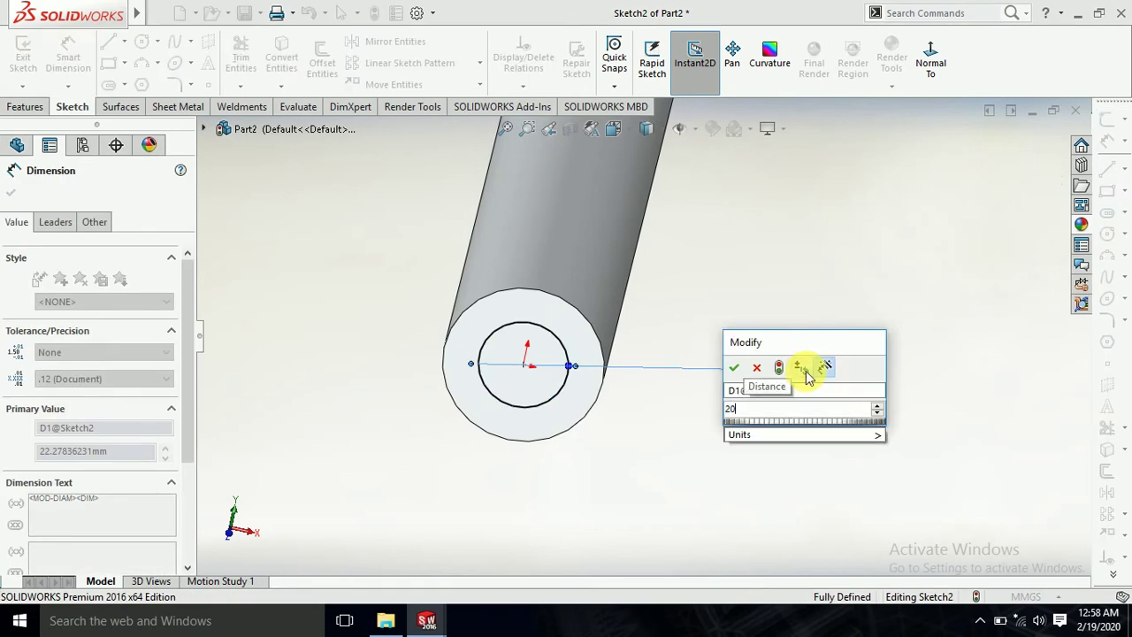
key(Return)
click(841, 522)
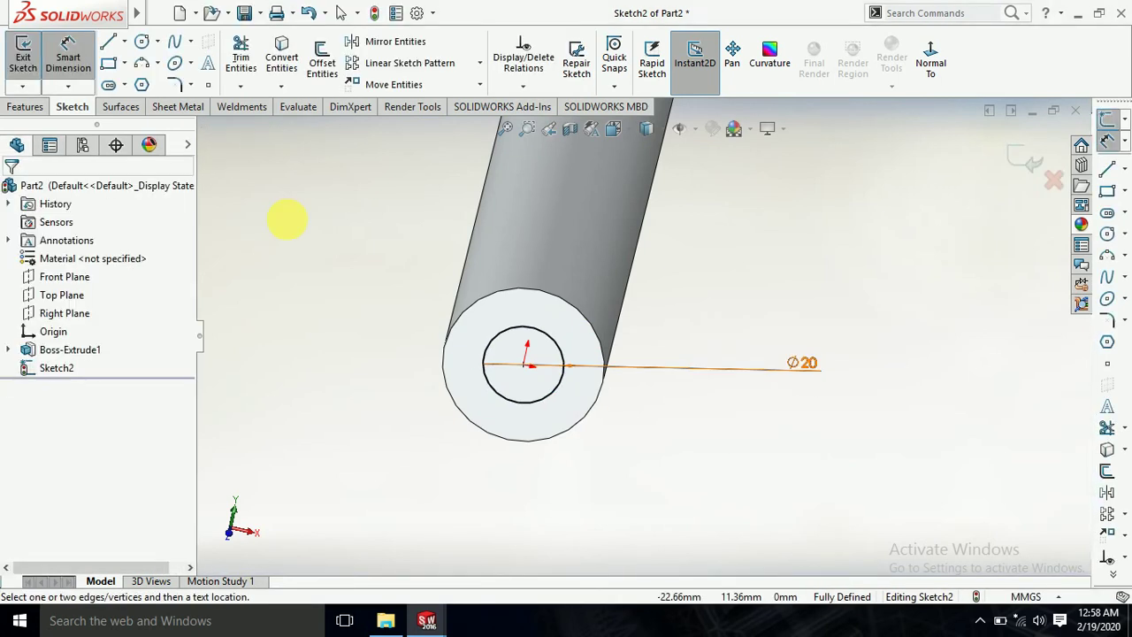
Step: Draw a larger concentric circle extending beyond the rod's outer edge
click(139, 42)
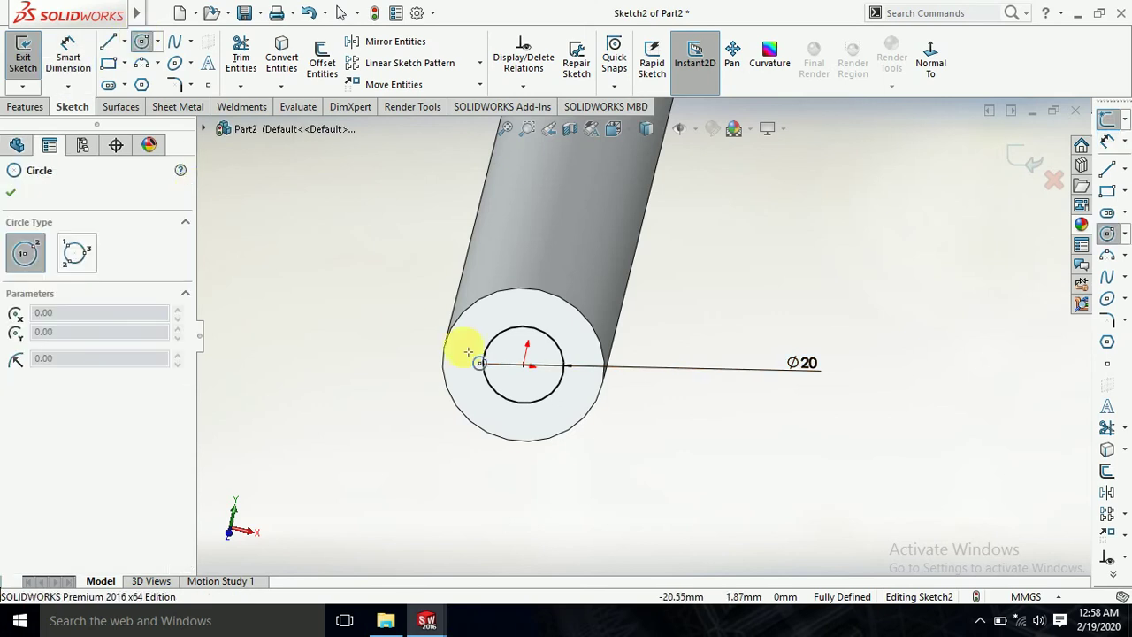
click(525, 365)
click(558, 235)
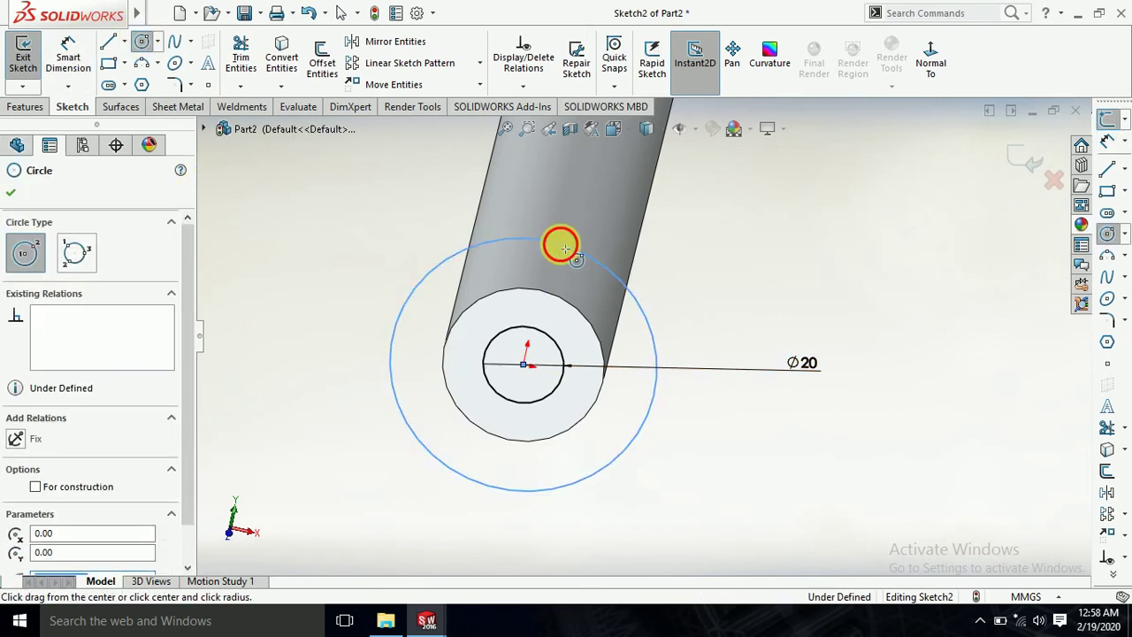
key(Escape)
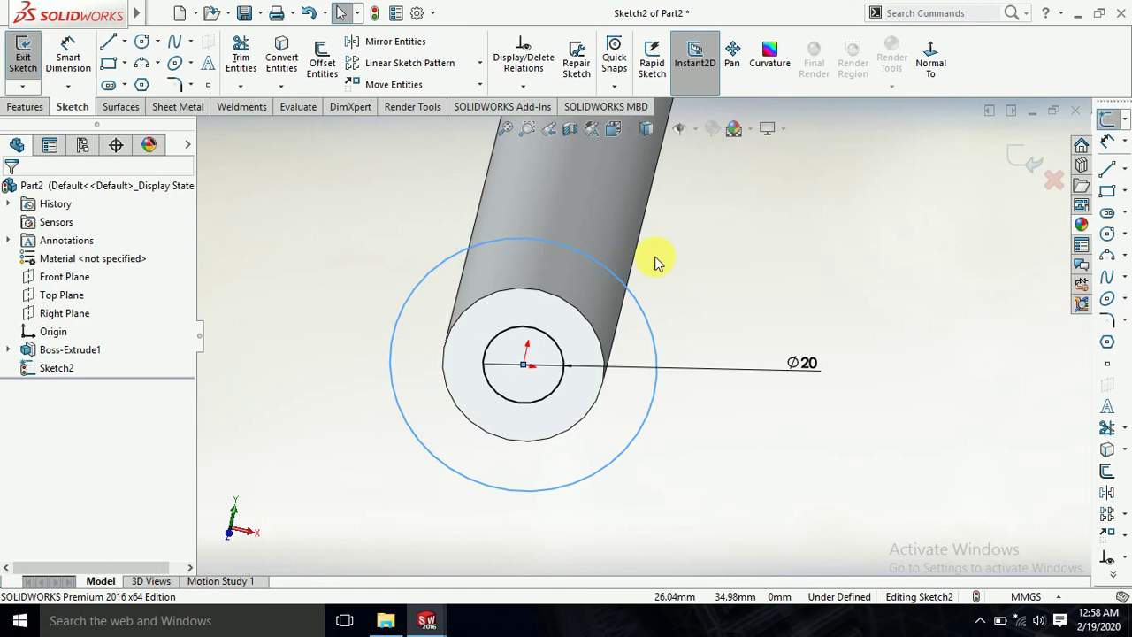
click(734, 276)
scroll(708, 272, up, 3)
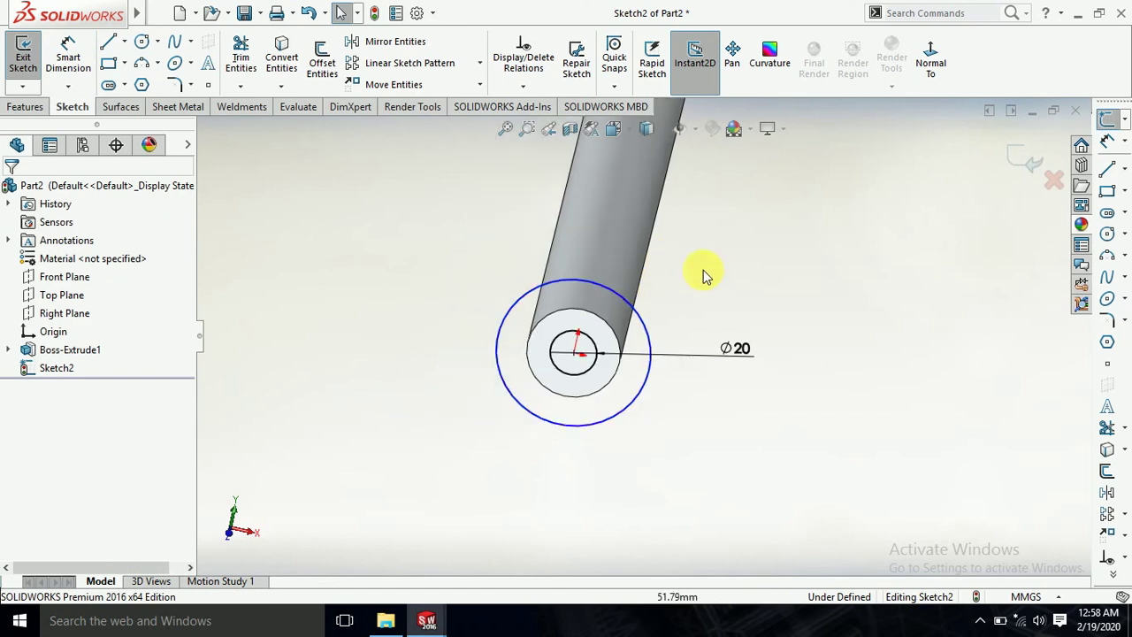
click(25, 106)
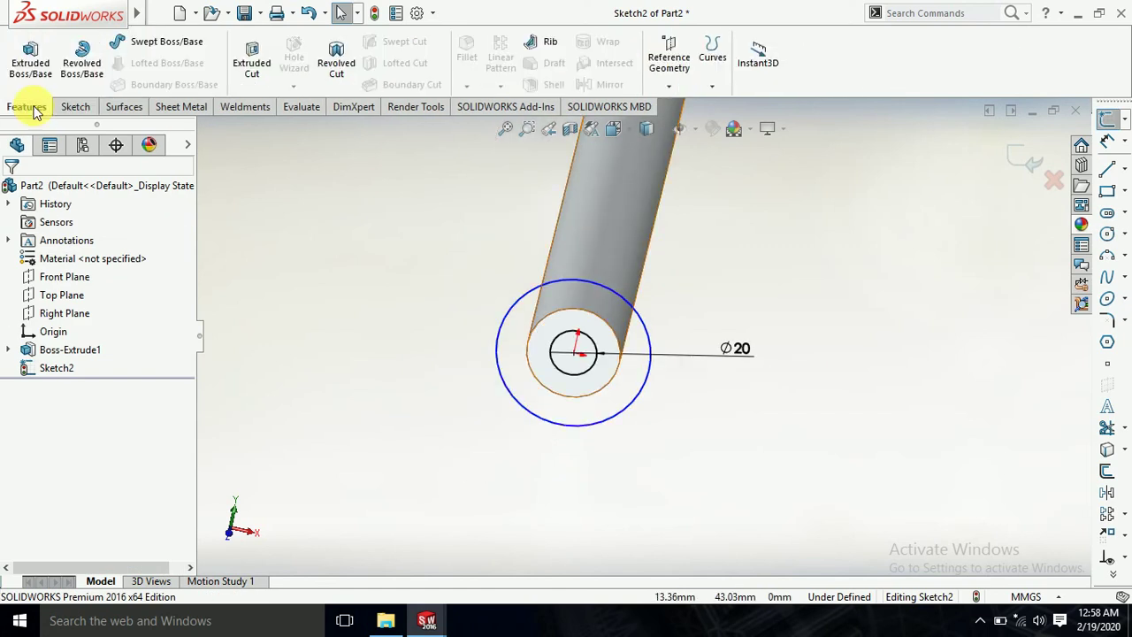
Step: Cut the ring between the circles 100 mm Blind, leaving a Ø20 pin at the rod end
click(251, 59)
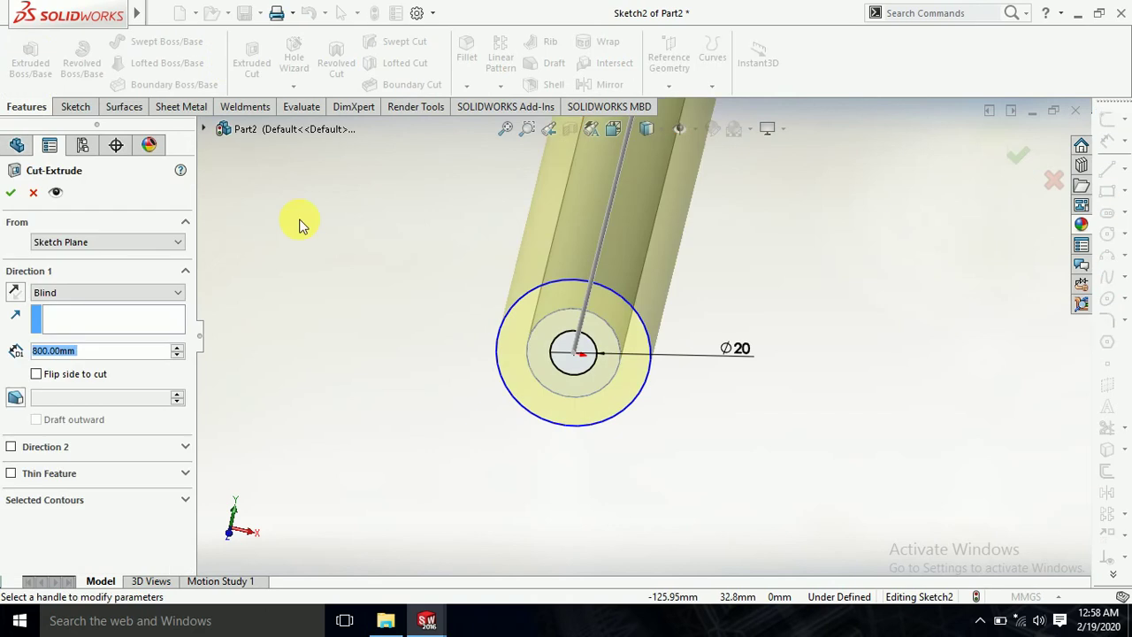
text(100)
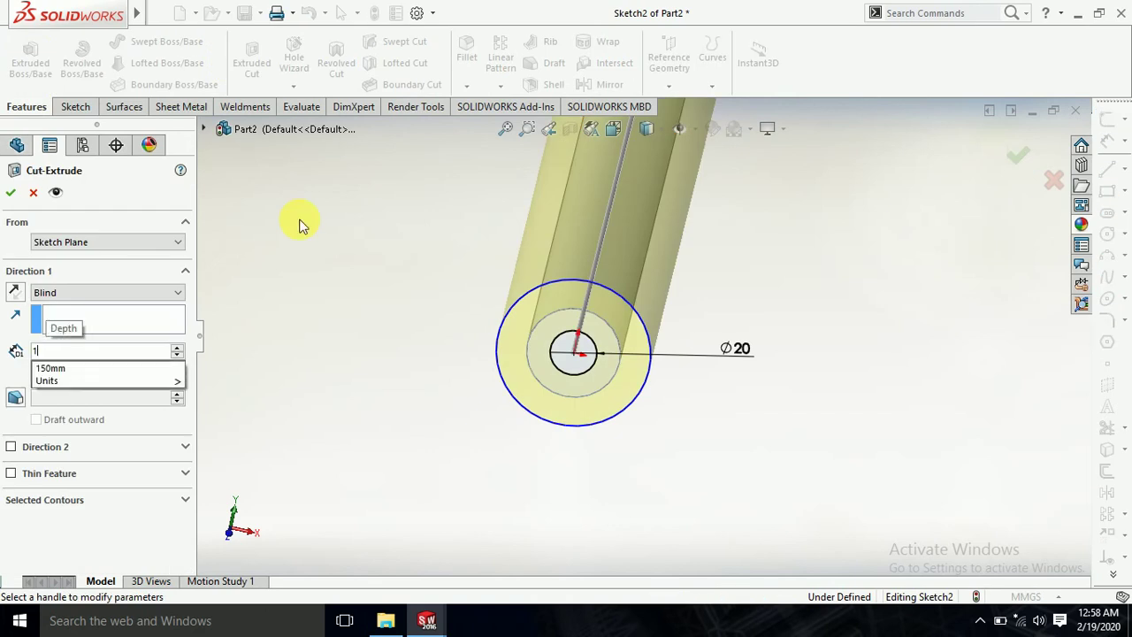
key(Return)
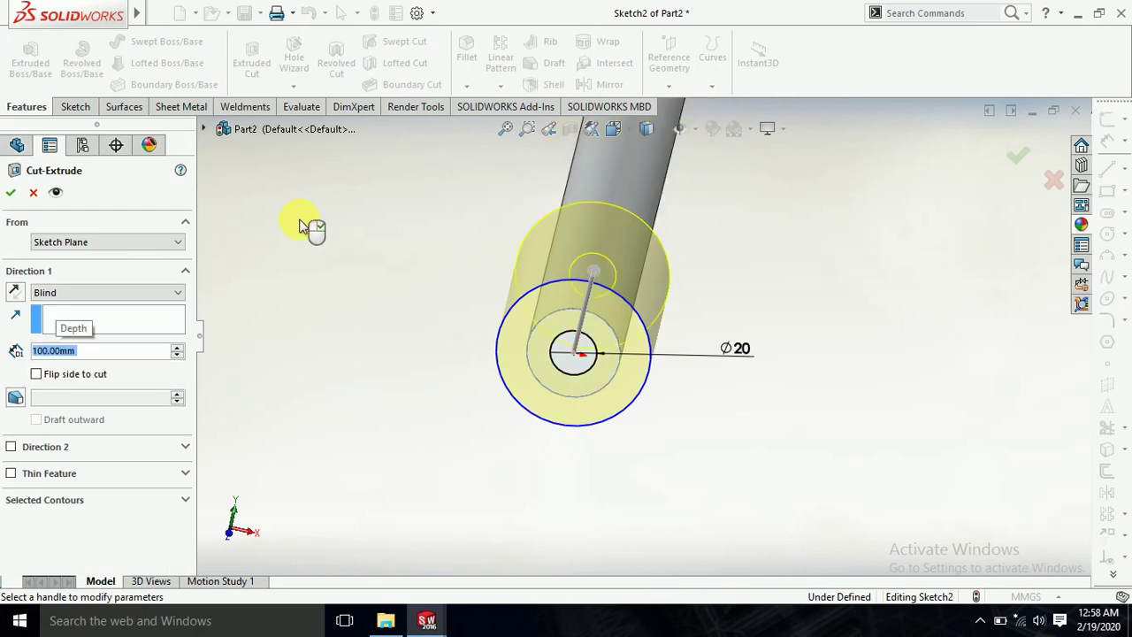
click(11, 192)
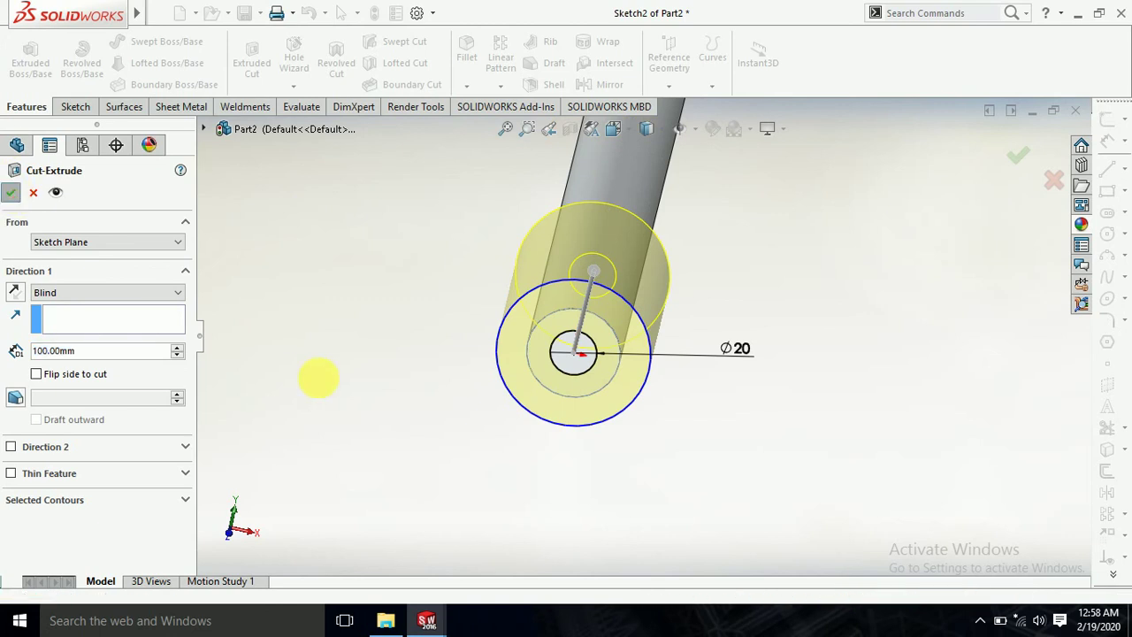
scroll(344, 392, up, 1)
scroll(821, 243, up, 2)
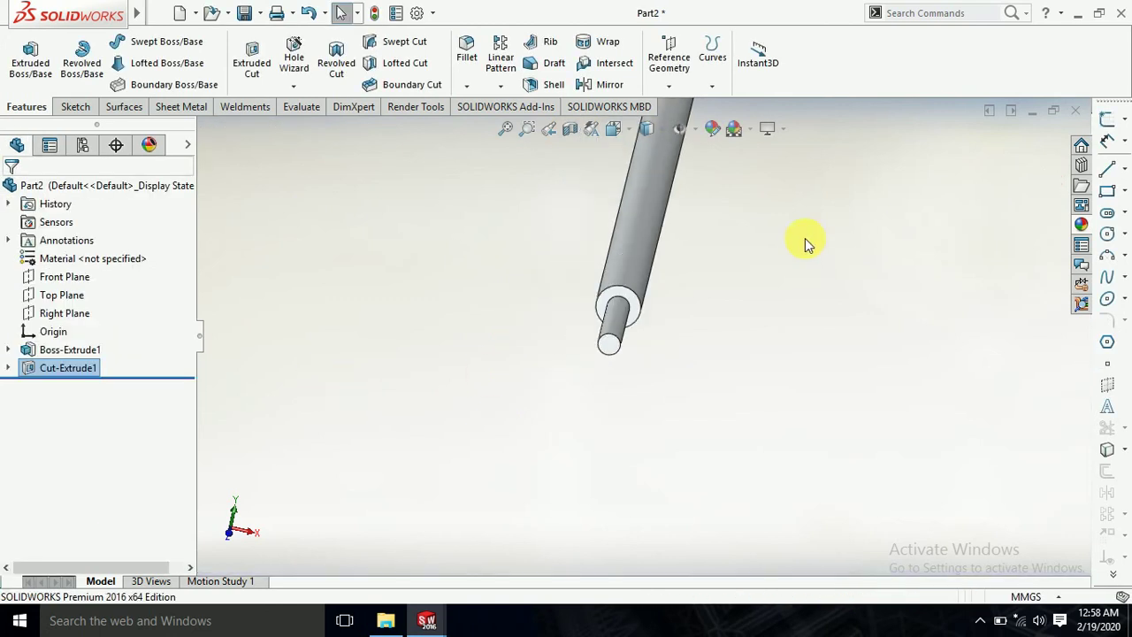
scroll(805, 243, up, 2)
mouse_move(716, 324)
middle_down()
mouse_move(763, 358)
mouse_move(803, 450)
middle_up()
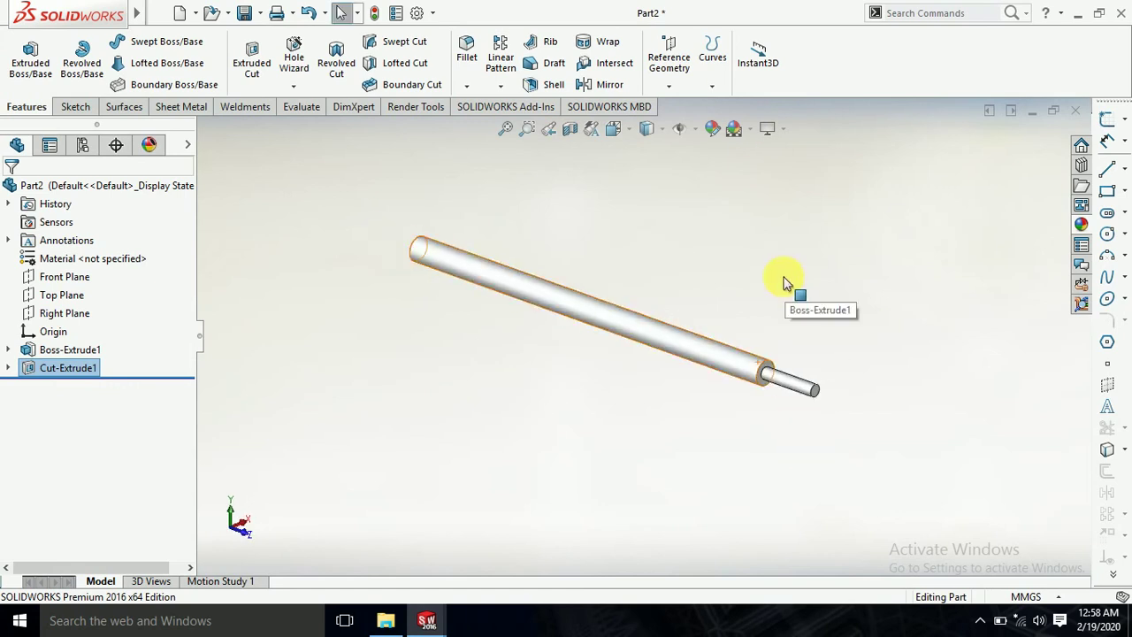
middle_drag(786, 282, 760, 276)
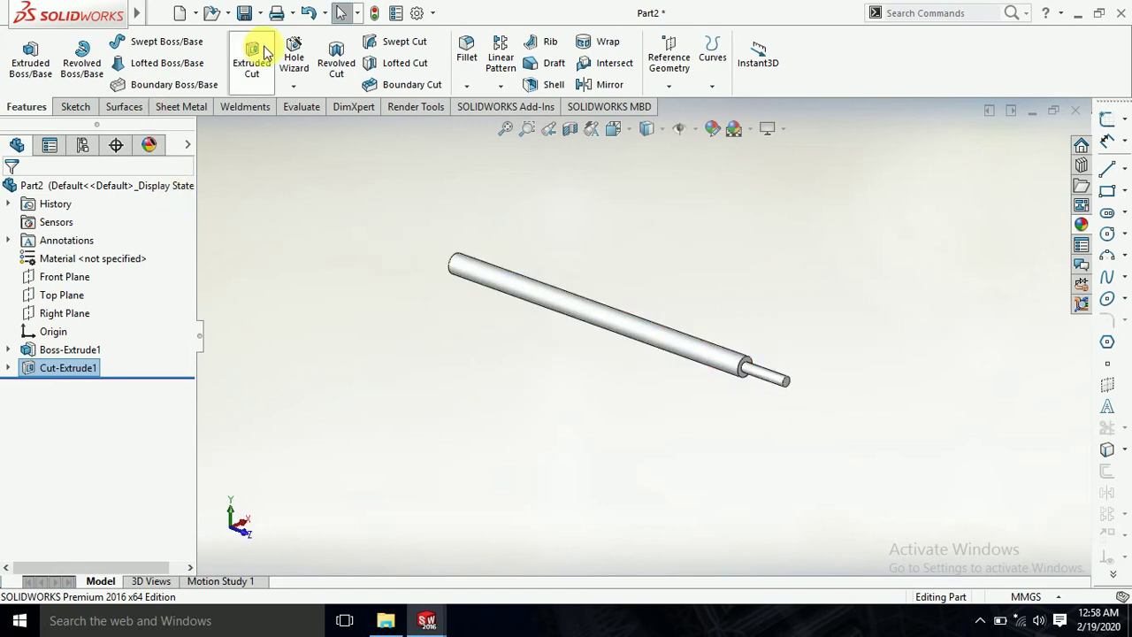
Step: Mirror Cut-Extrude1 about the Front Plane so both rod ends get the pin
click(606, 84)
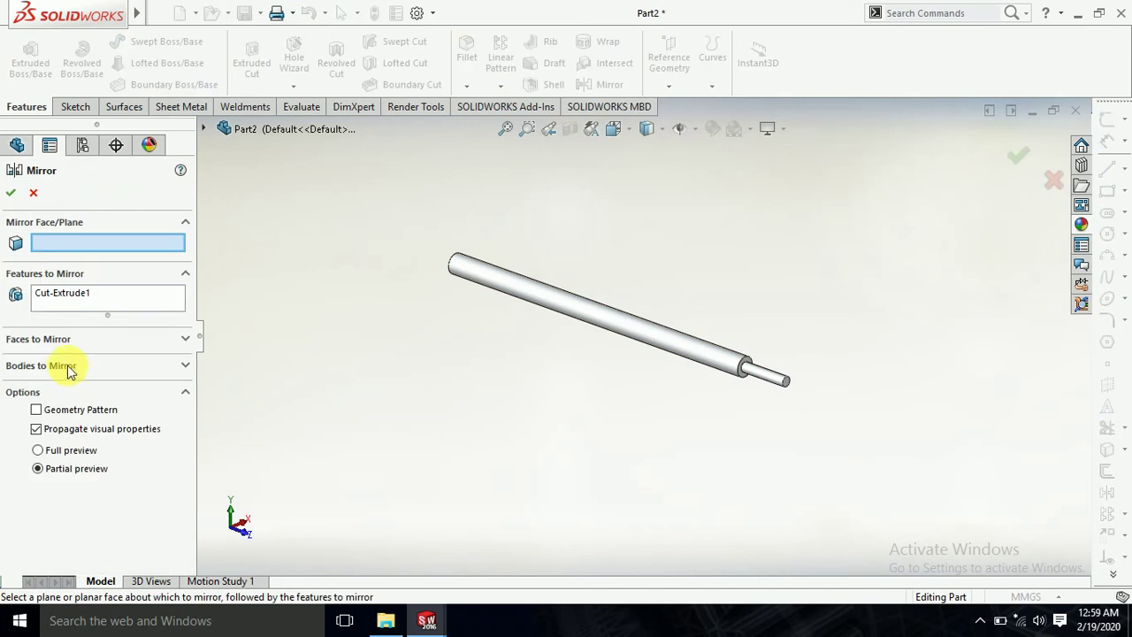
click(203, 133)
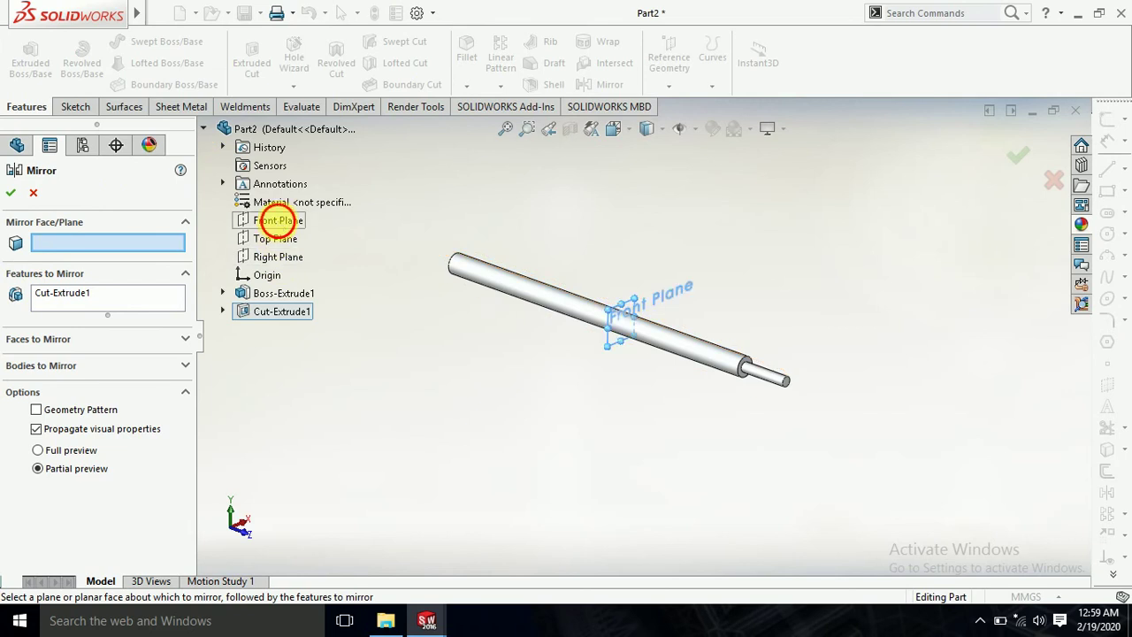
click(278, 223)
click(11, 192)
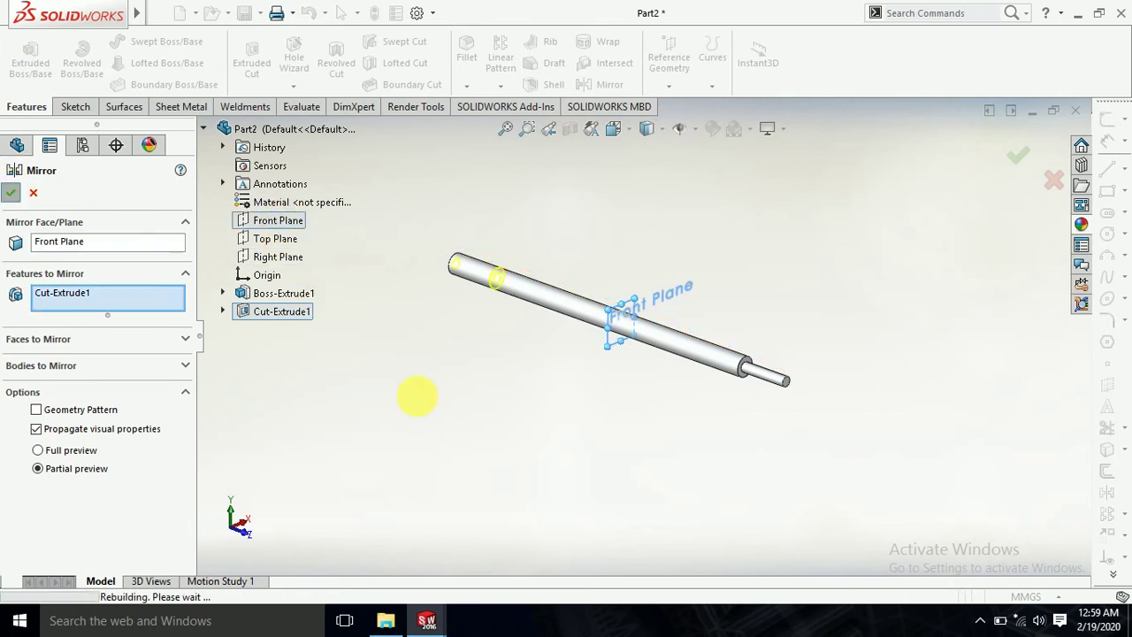
mouse_move(487, 424)
middle_down()
mouse_move(612, 510)
mouse_move(566, 450)
mouse_move(498, 448)
mouse_move(793, 372)
middle_up()
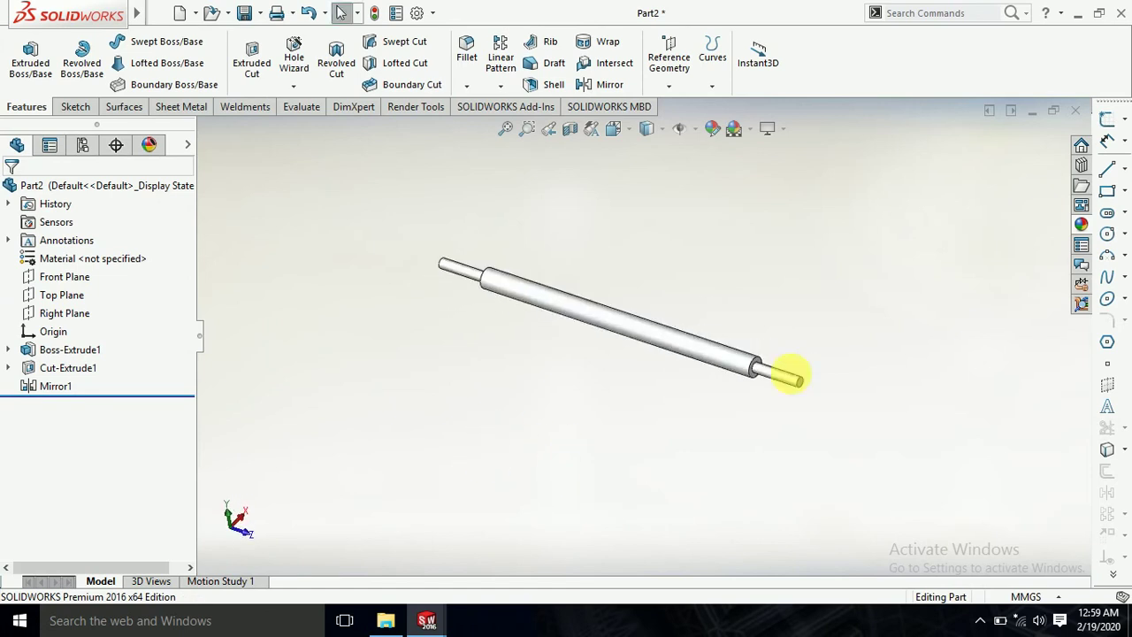
Step: Change the matte aluminum appearance's colour to dark grey
click(1081, 224)
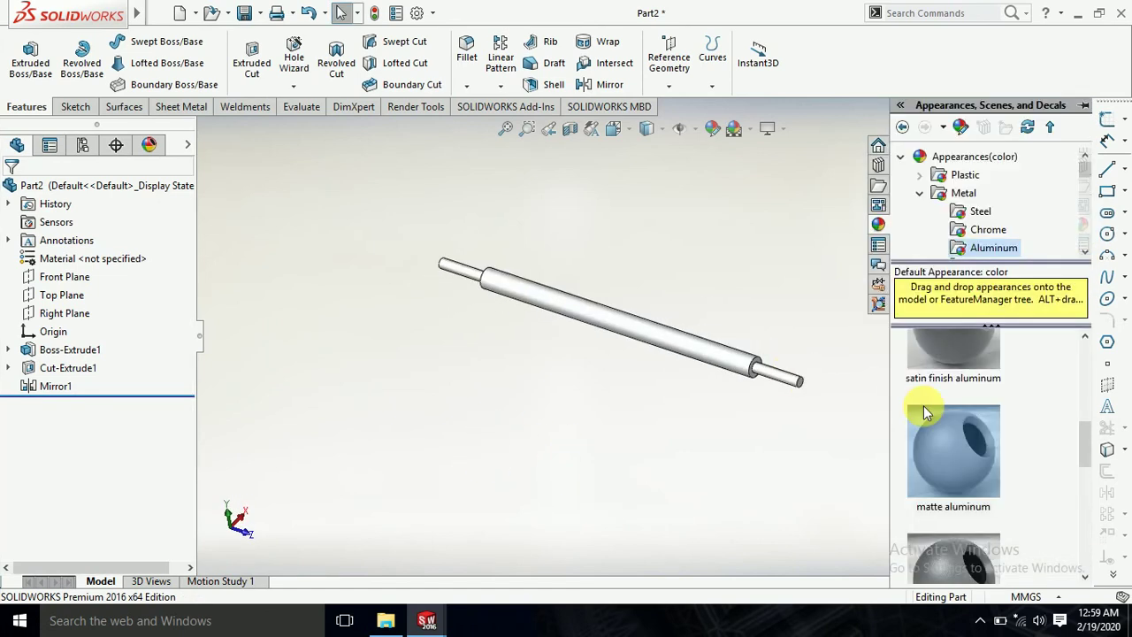
click(627, 226)
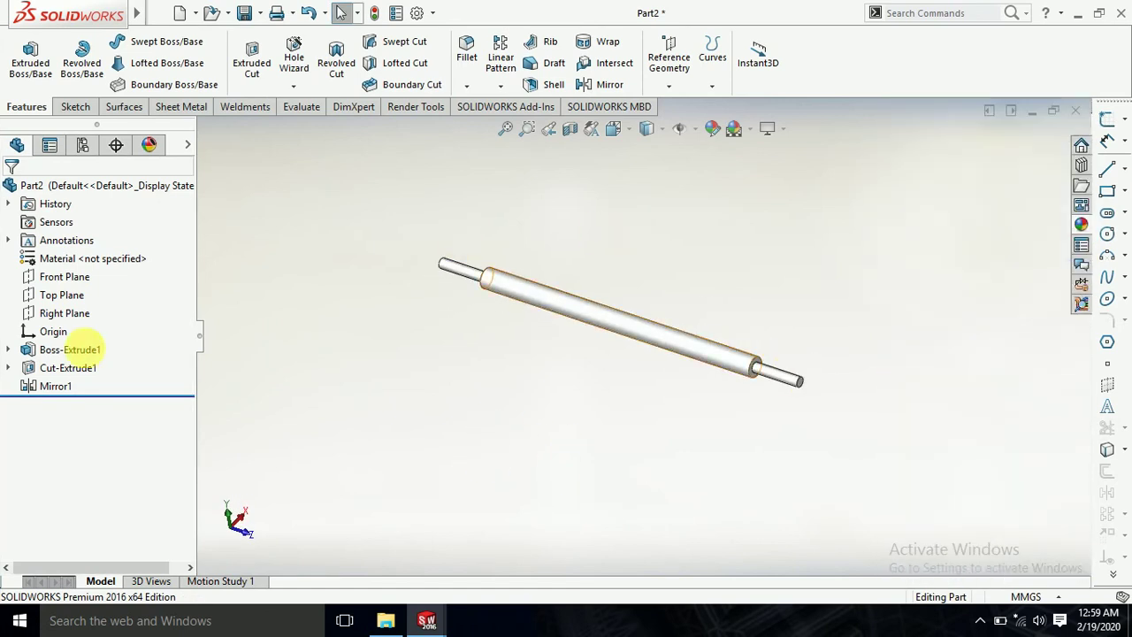
click(153, 144)
double_click(55, 234)
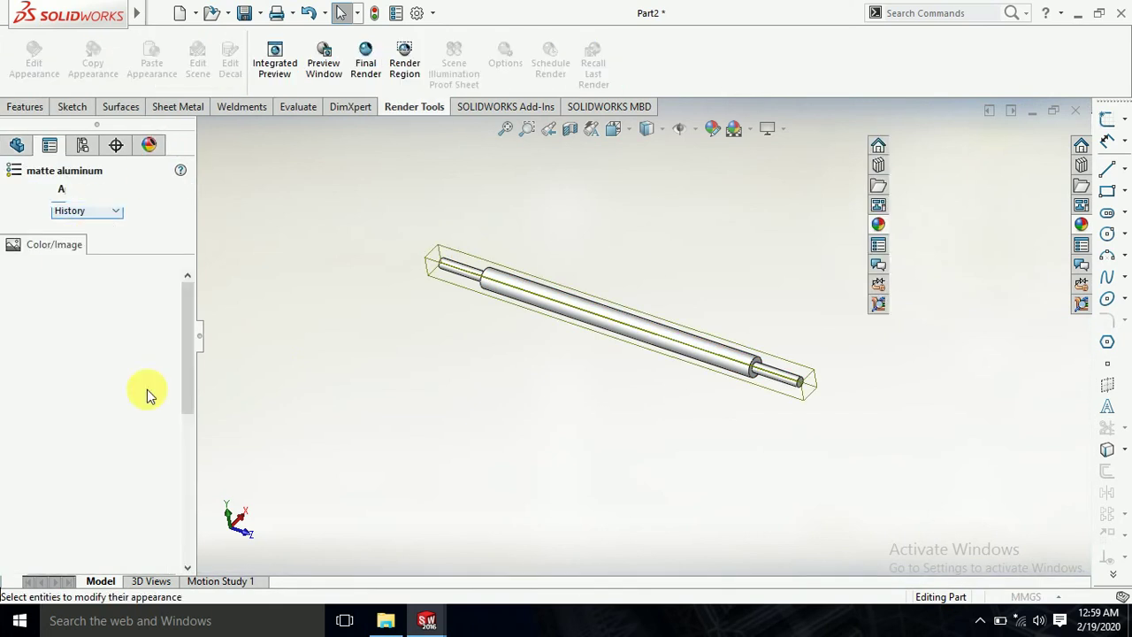
click(133, 533)
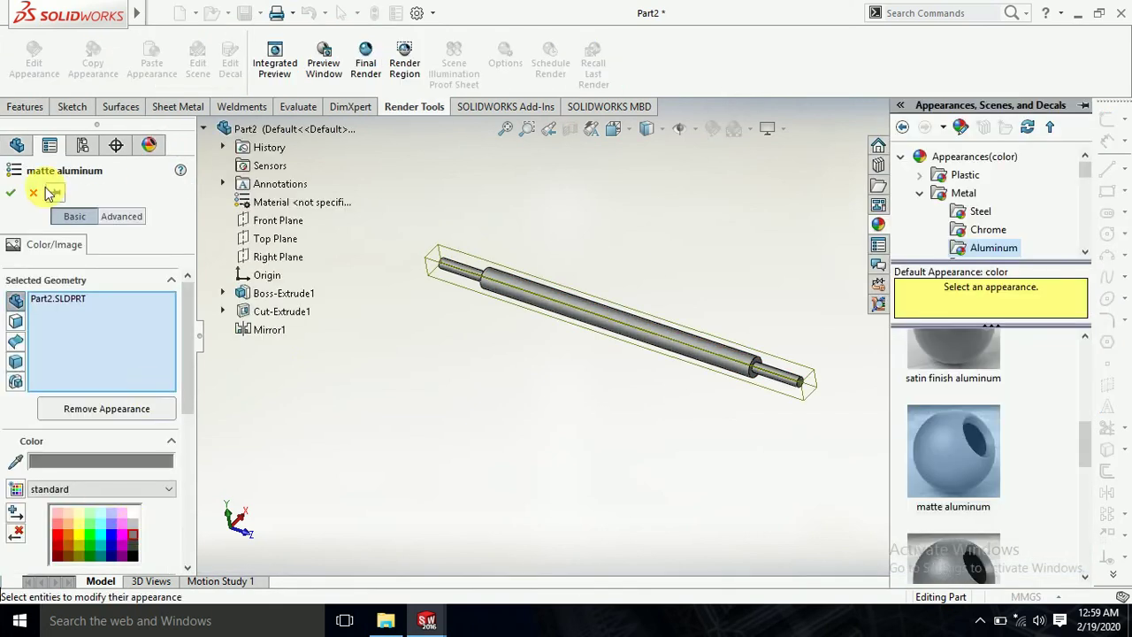
click(10, 192)
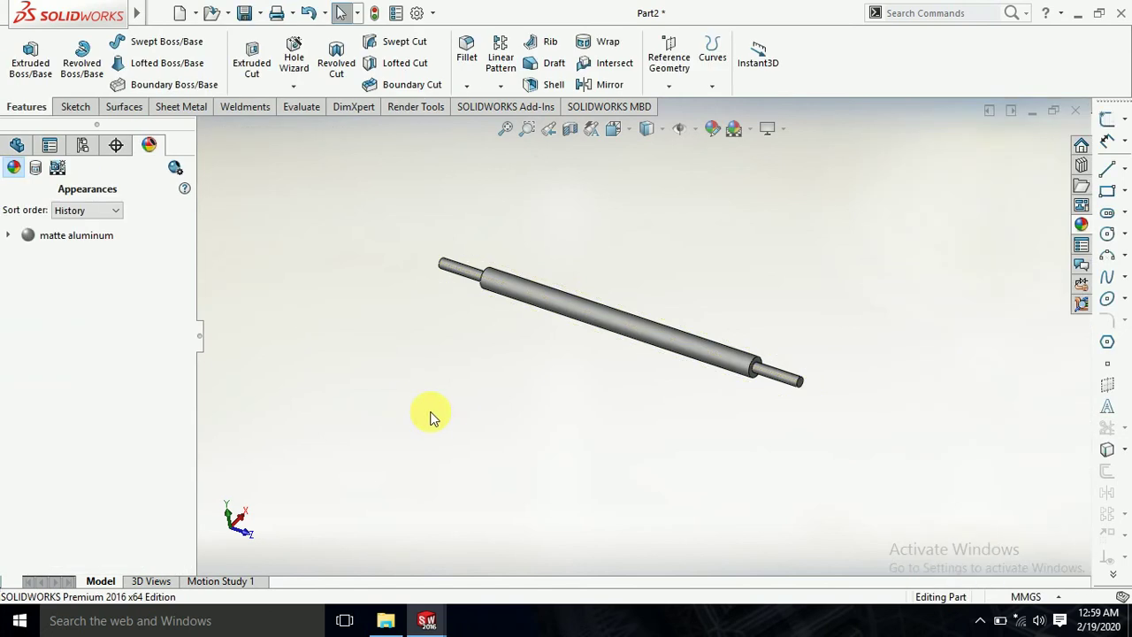
mouse_move(69, 12)
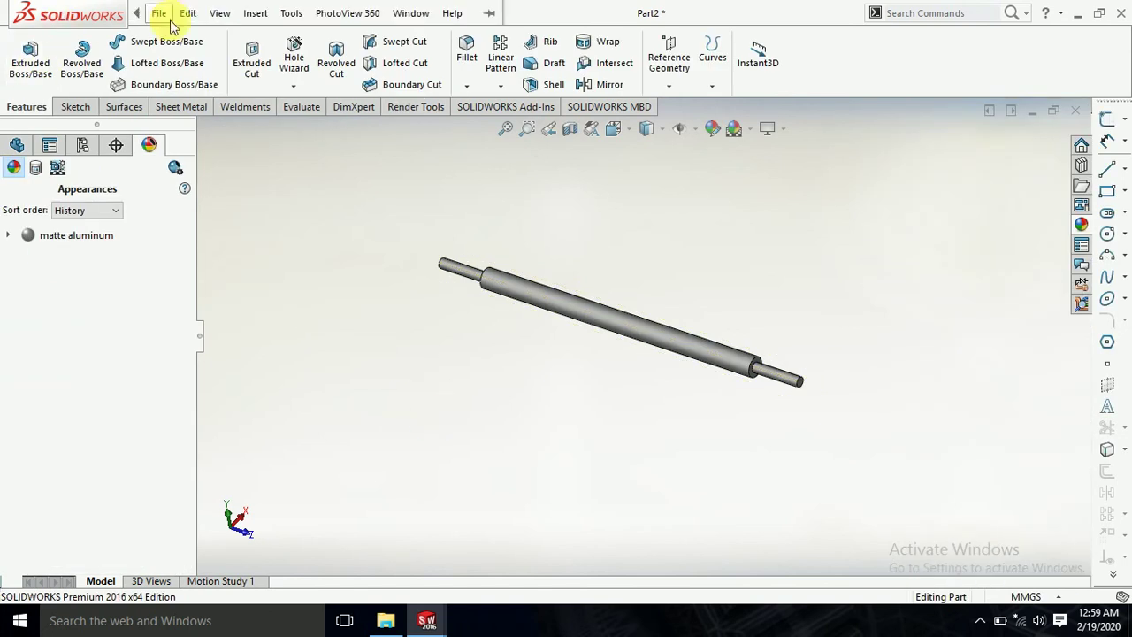
Step: Save the part as 'Part2. rod.SLDPRT' in the wheel loader folder
click(157, 14)
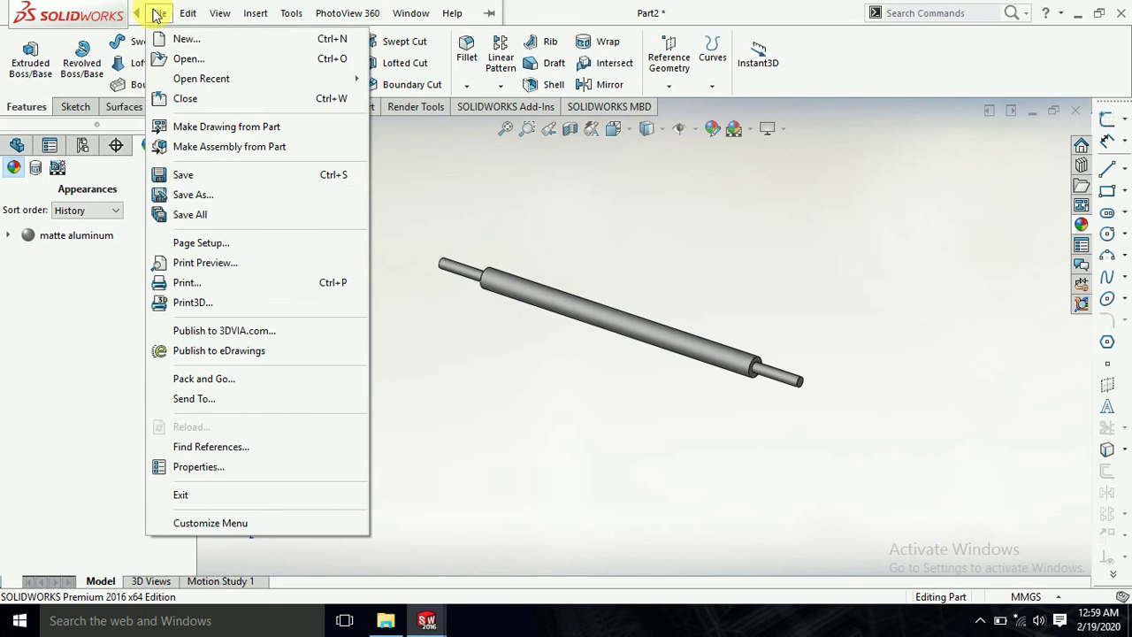
click(191, 200)
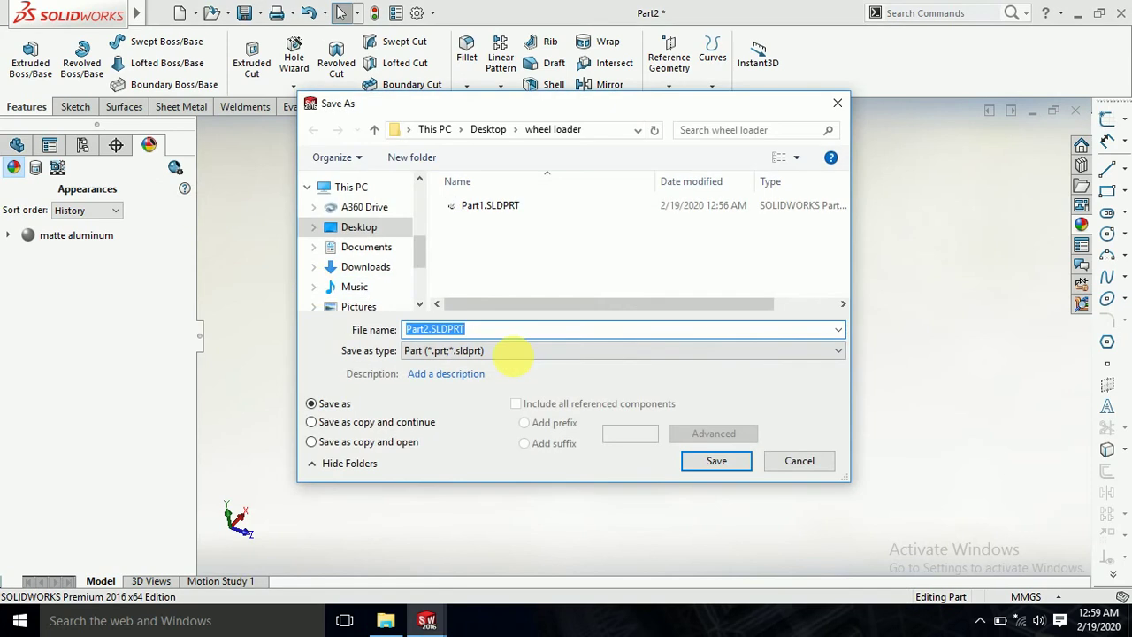
key(End)
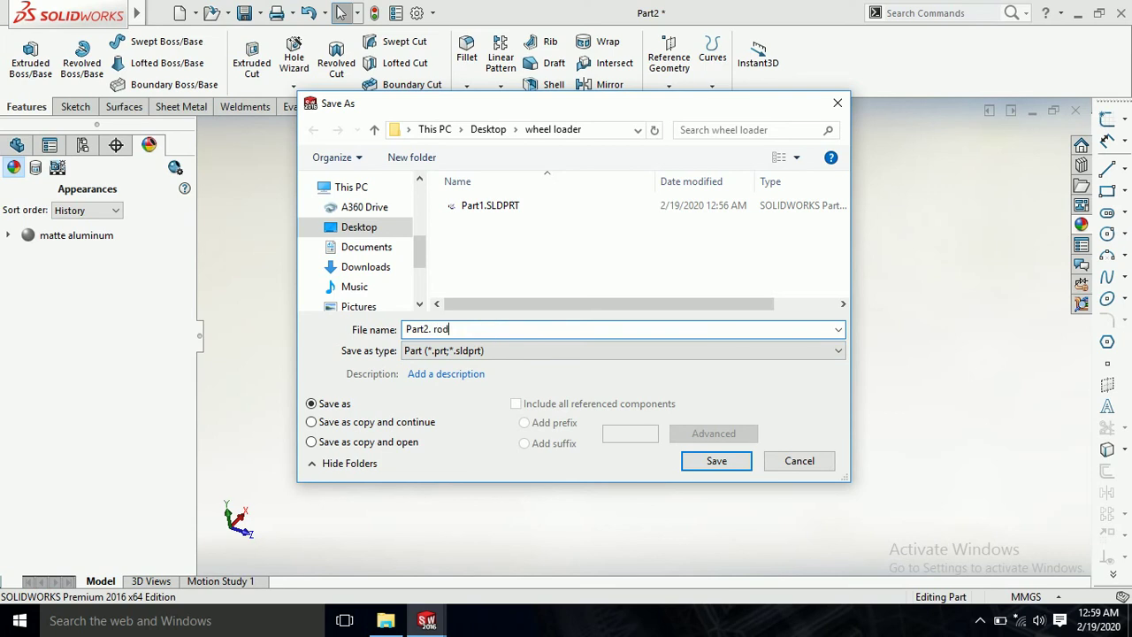
click(694, 461)
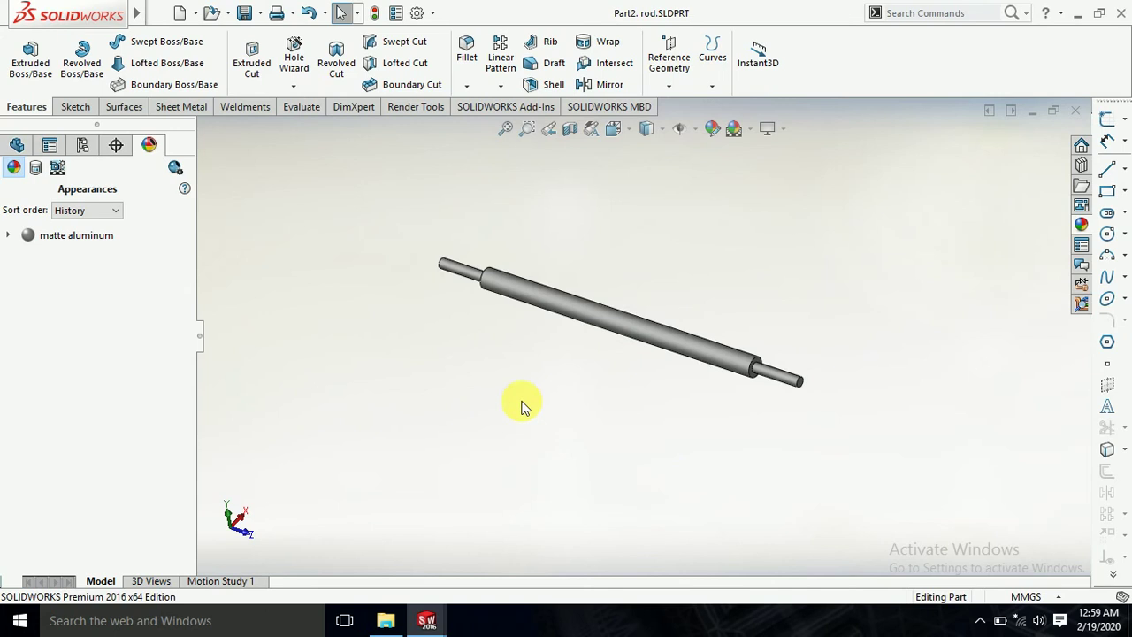
mouse_move(69, 15)
click(160, 13)
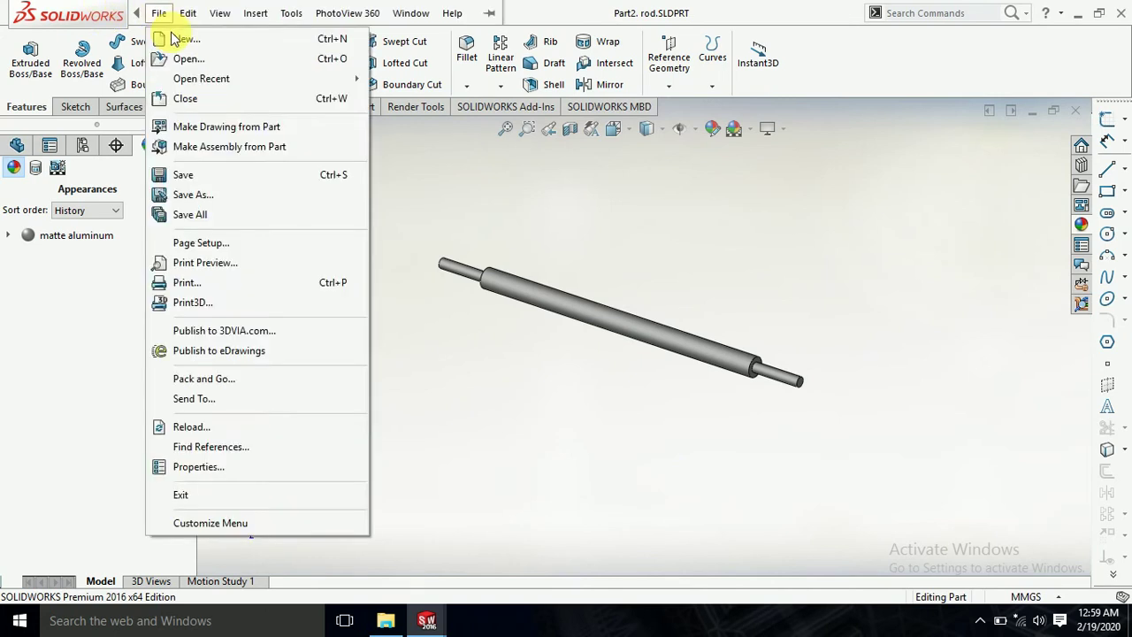
Step: Create a new part with the Backdrop - Studio Room 2 scene and sketch on its Top Plane
click(174, 39)
click(663, 476)
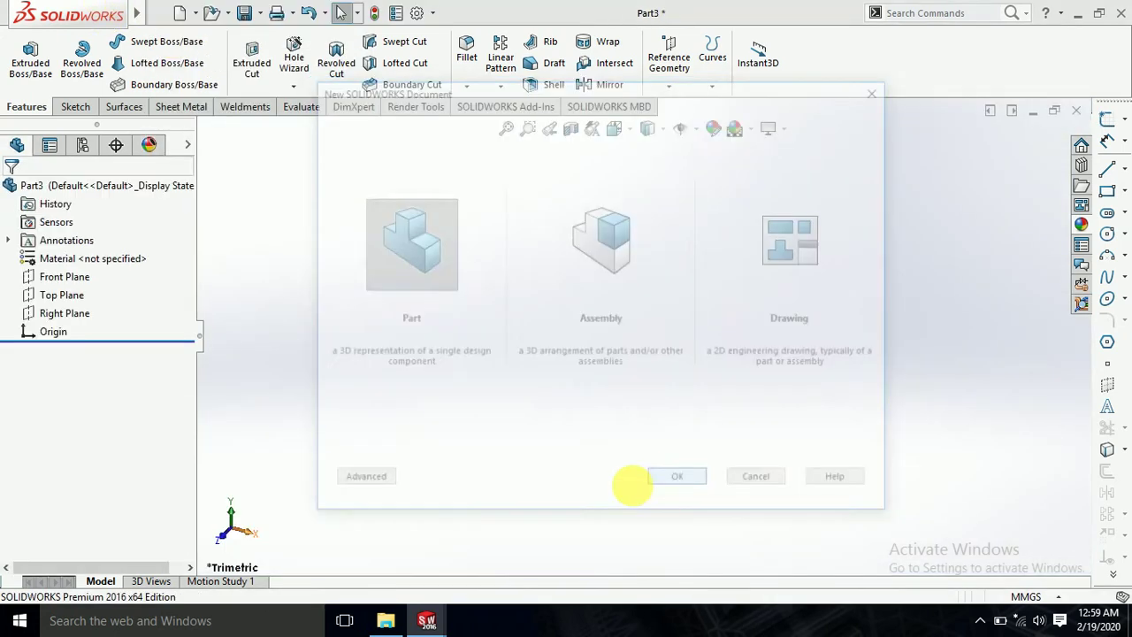
click(747, 129)
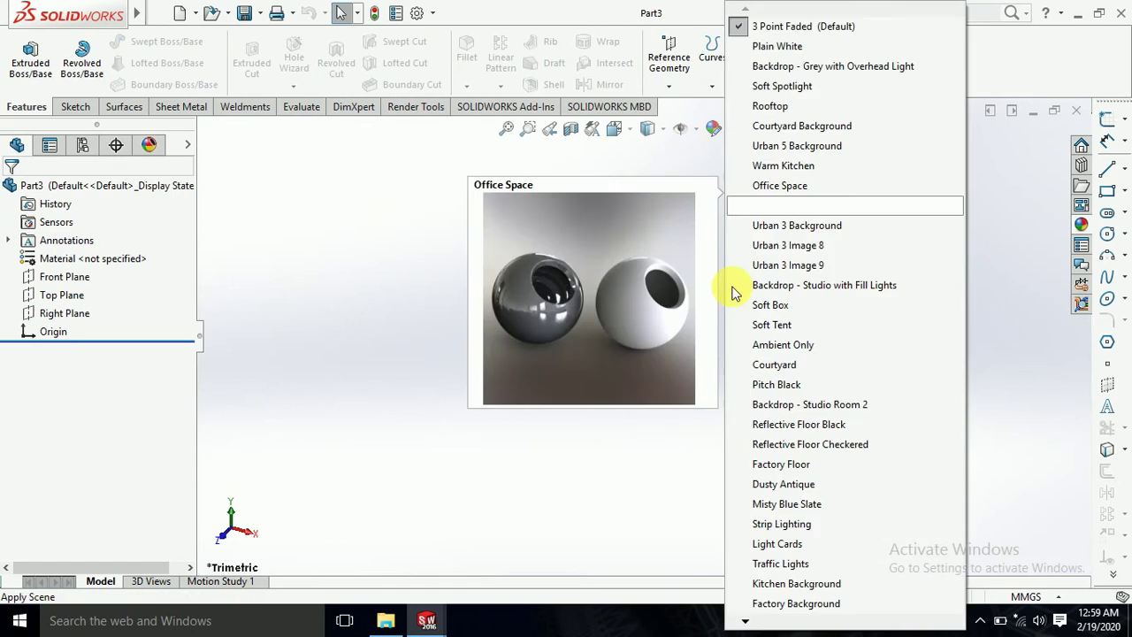
click(796, 404)
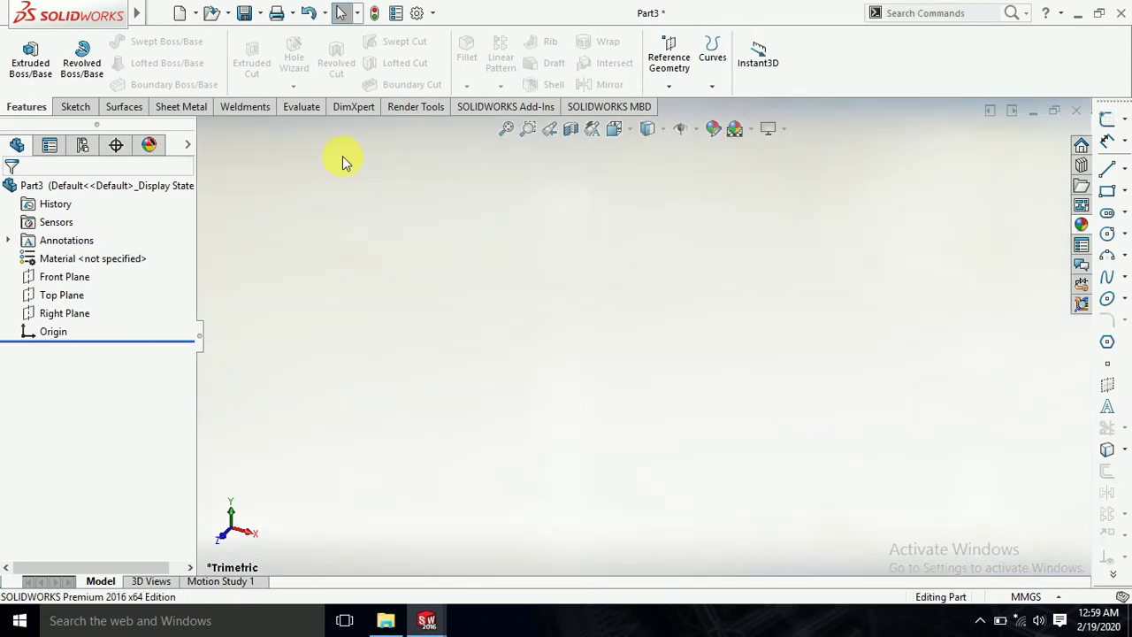
click(69, 298)
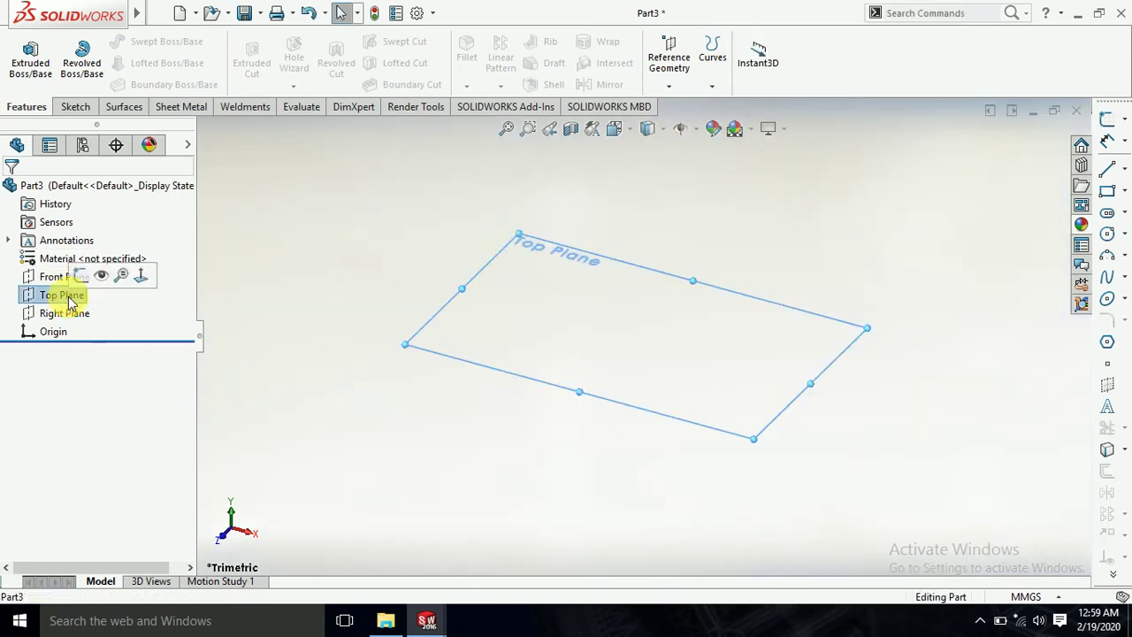
click(80, 276)
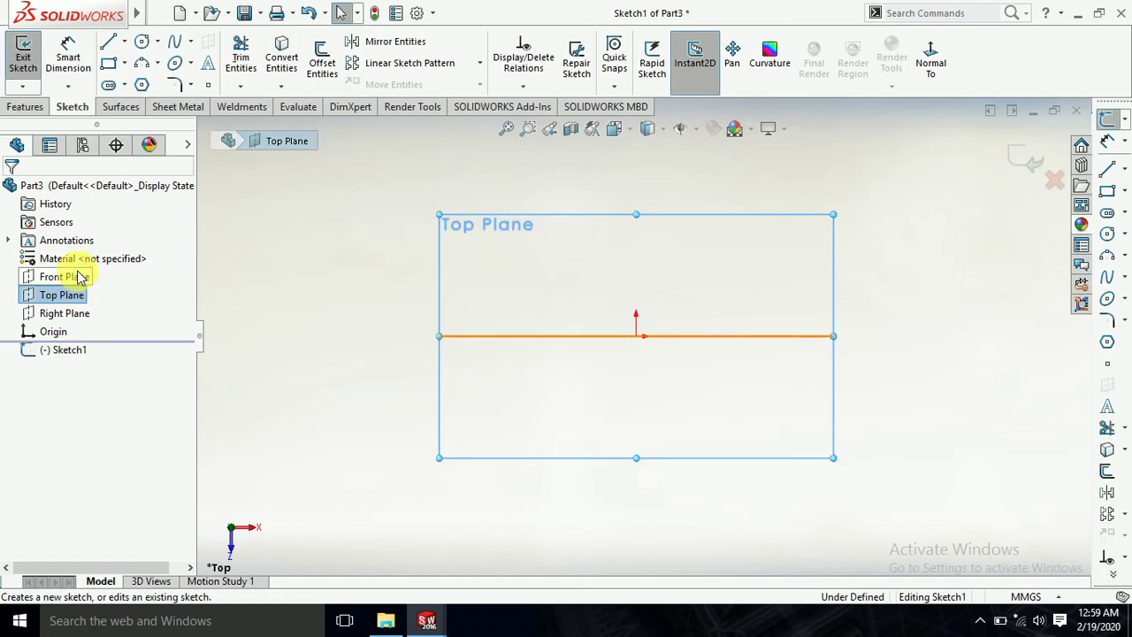
Step: Draw a horizontal centerline from the origin and drag its end to shorten it
click(247, 281)
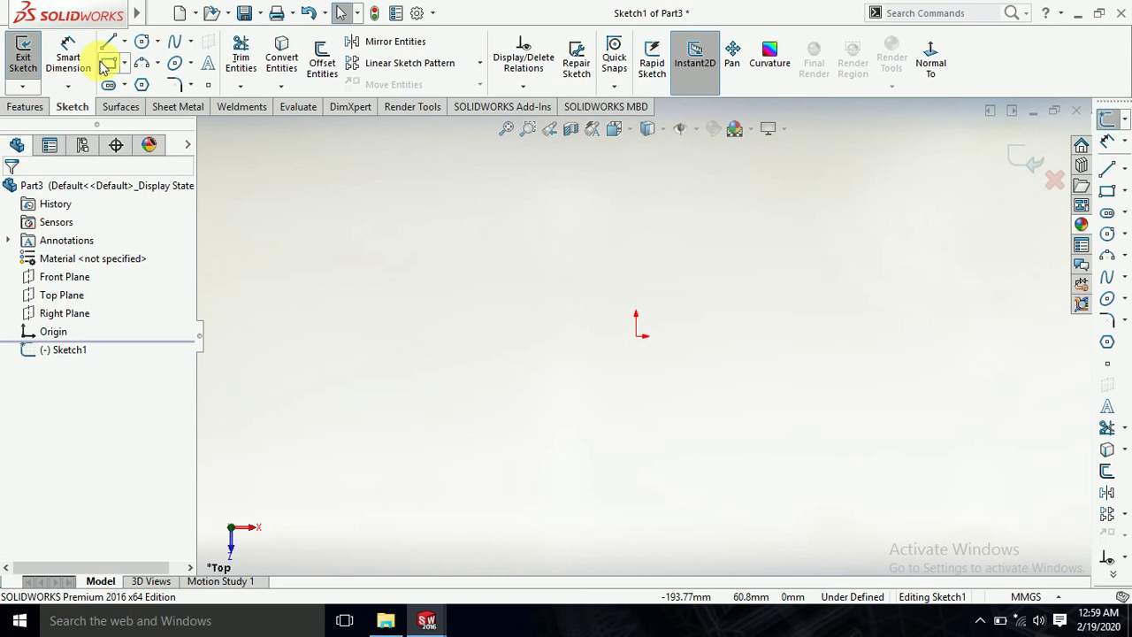
click(124, 41)
click(120, 83)
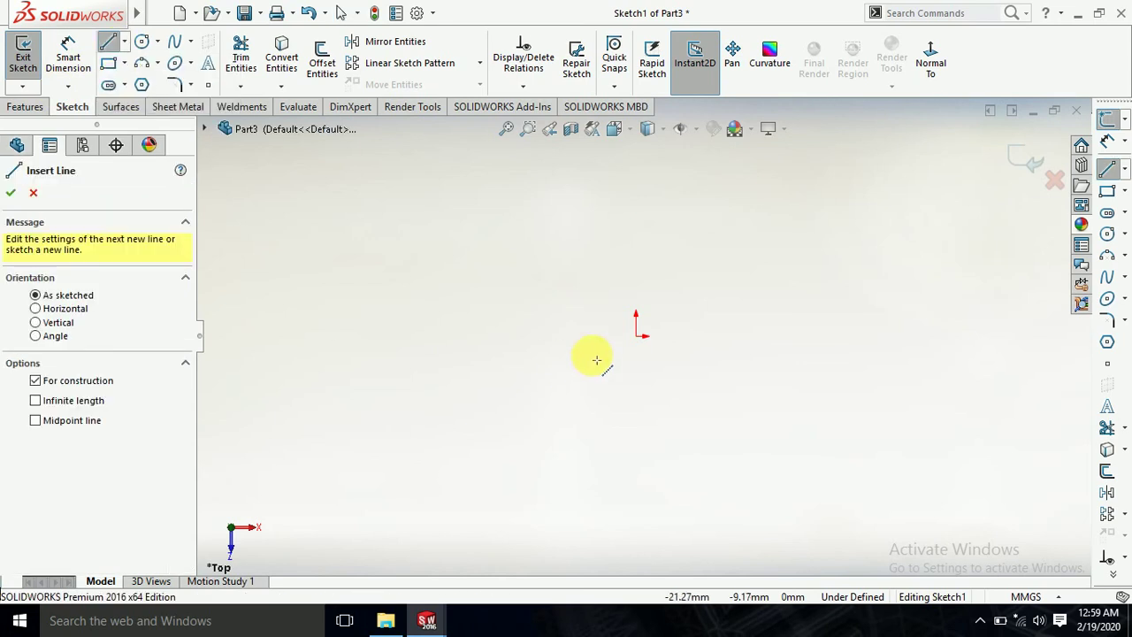
click(637, 336)
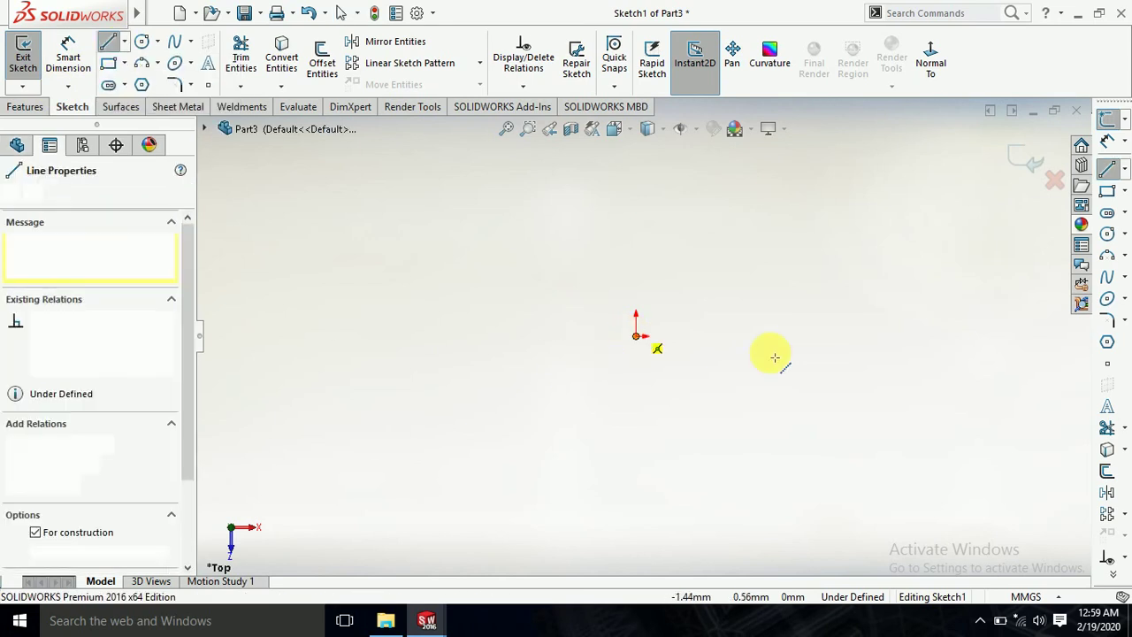
click(968, 337)
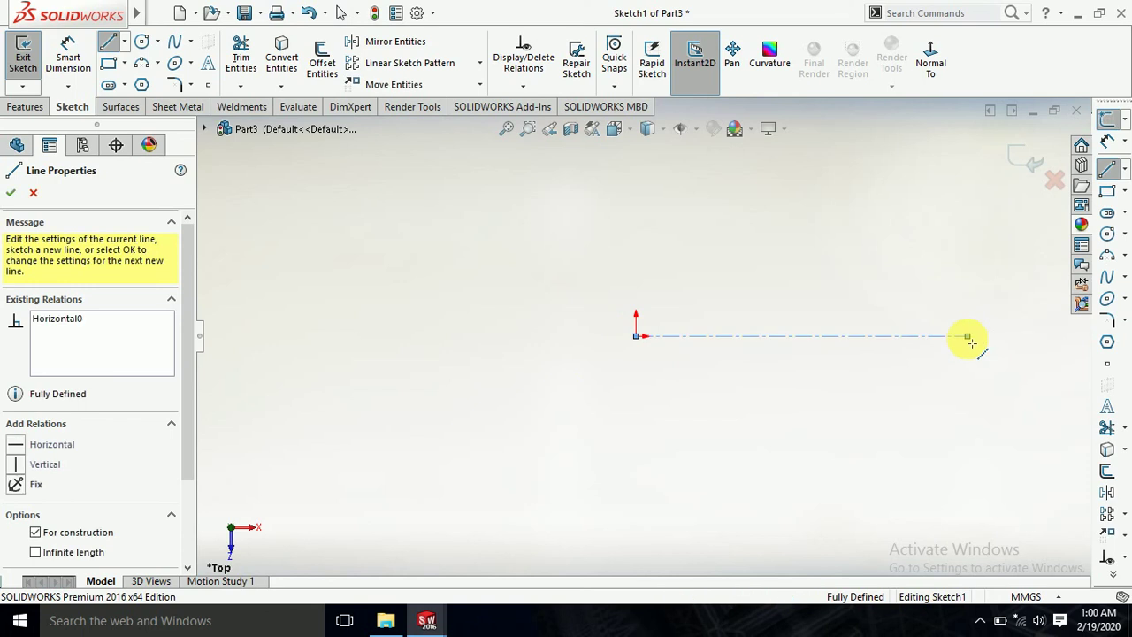
key(Escape)
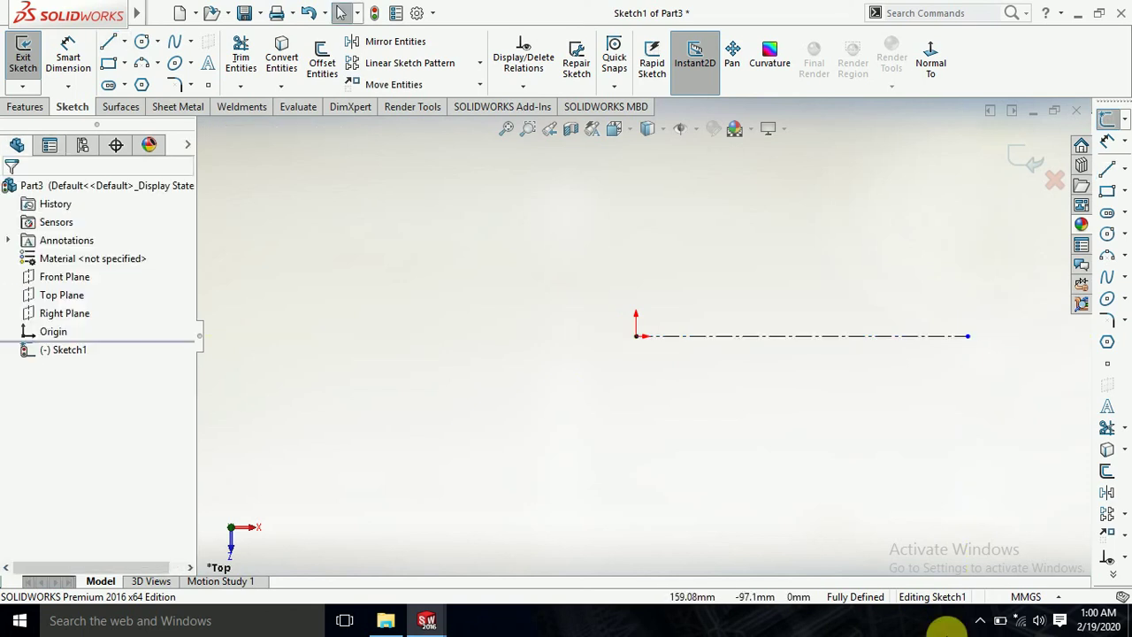
drag(802, 343, 758, 245)
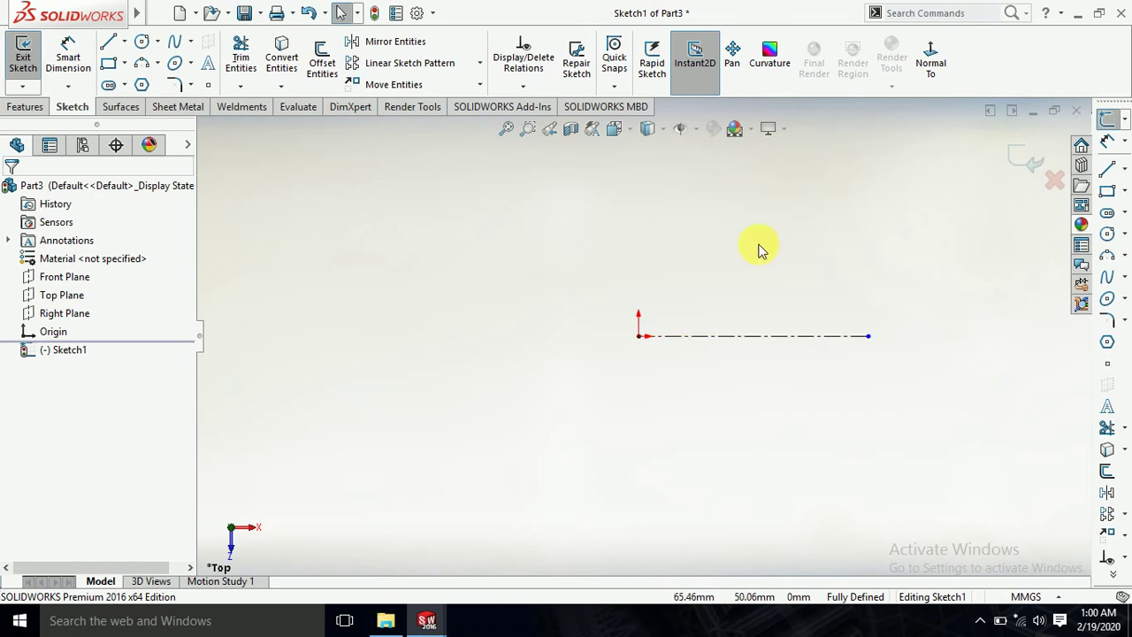
scroll(758, 250, down, 1)
Step: Draw a vertical centerline upward from the origin
click(128, 37)
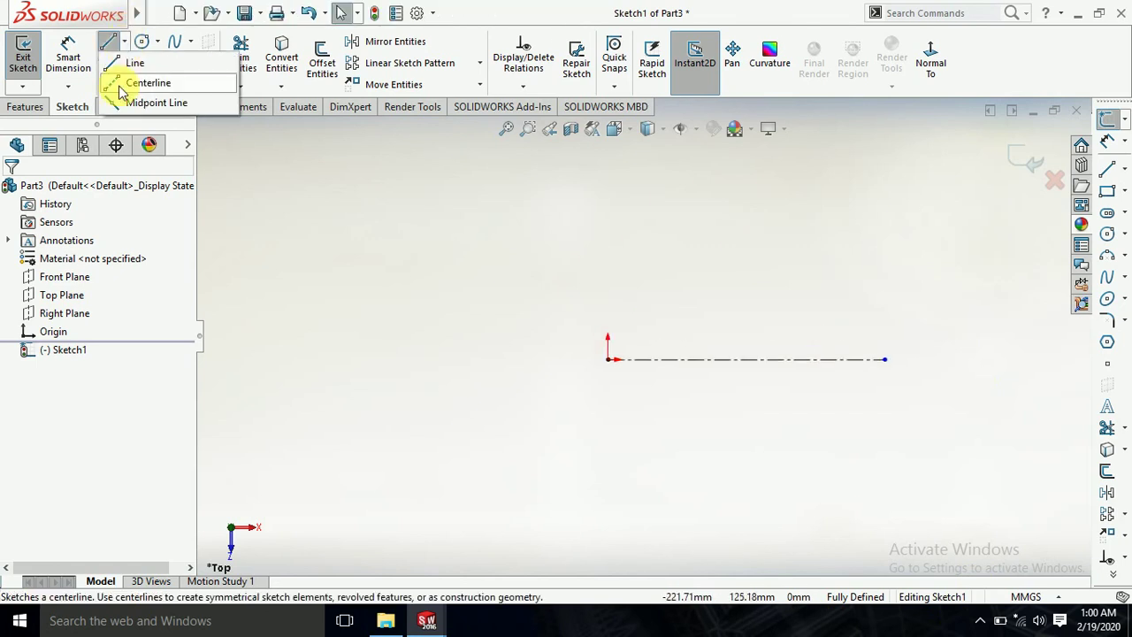
click(146, 80)
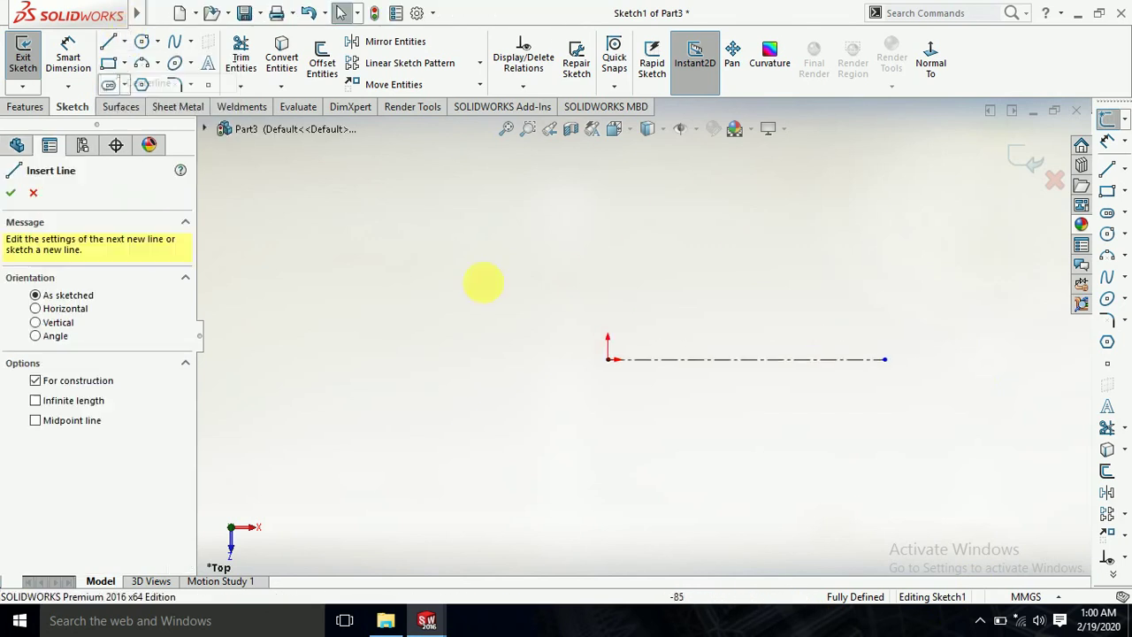
click(609, 359)
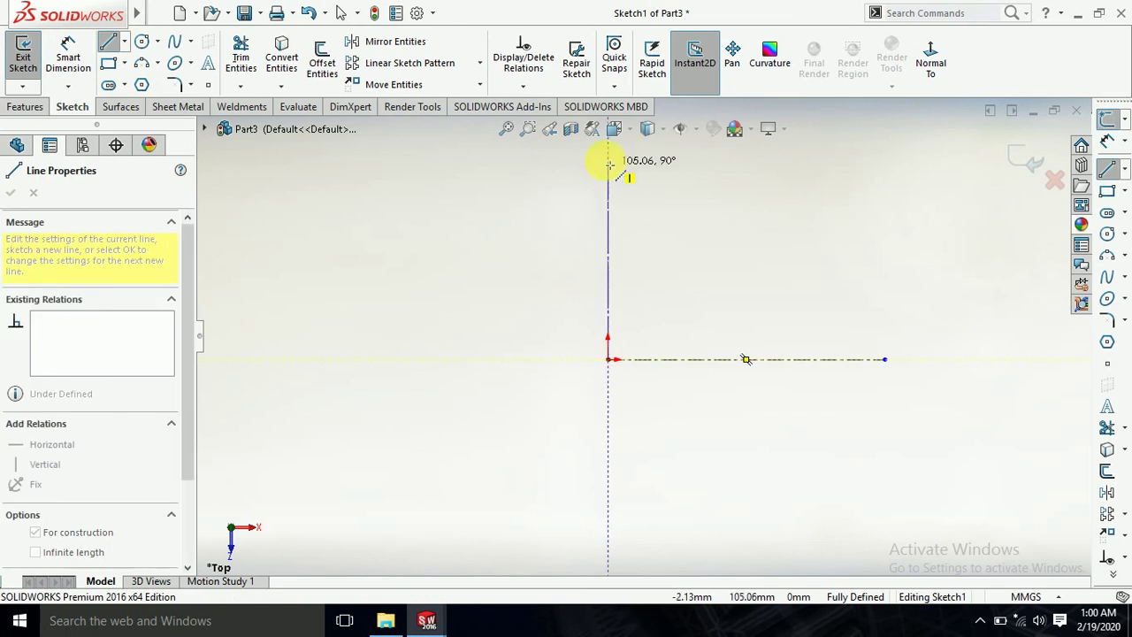
click(608, 153)
key(Escape)
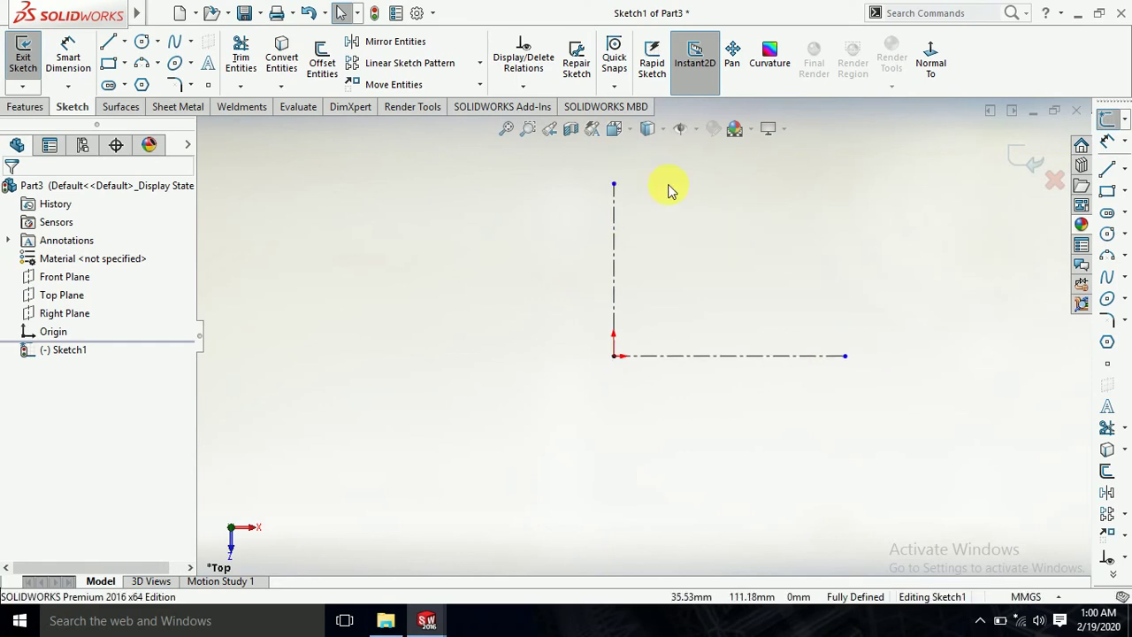
key(ctrl+Down)
scroll(667, 184, down, 1)
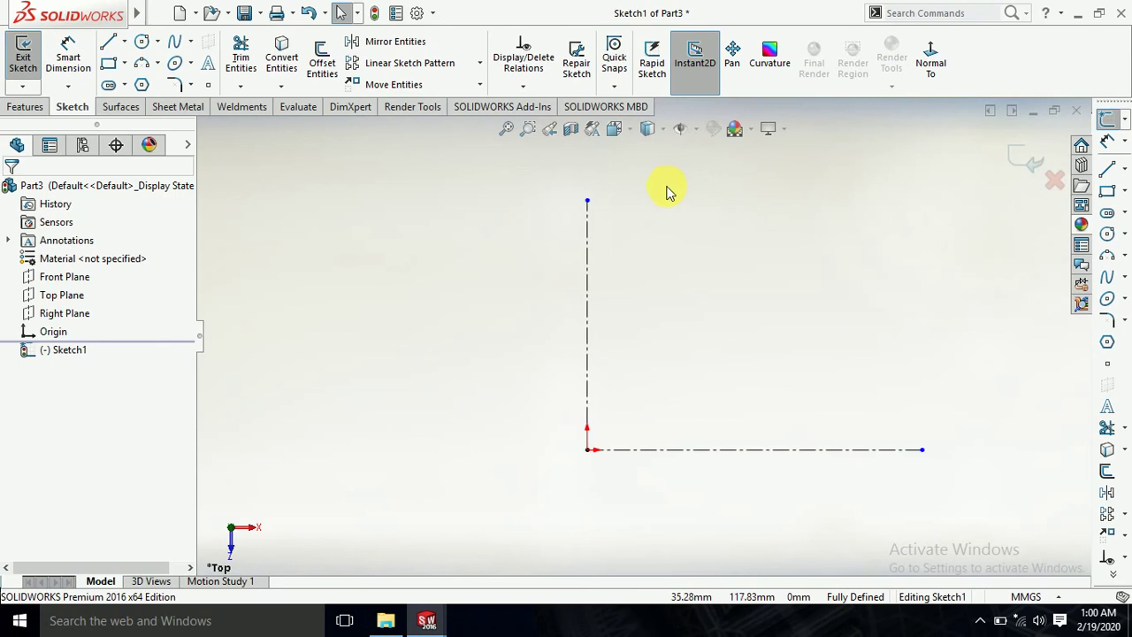
Step: In the part's document properties, set shaded and wireframe (HLR/HLV) image quality sliders fully to High
click(432, 14)
click(451, 34)
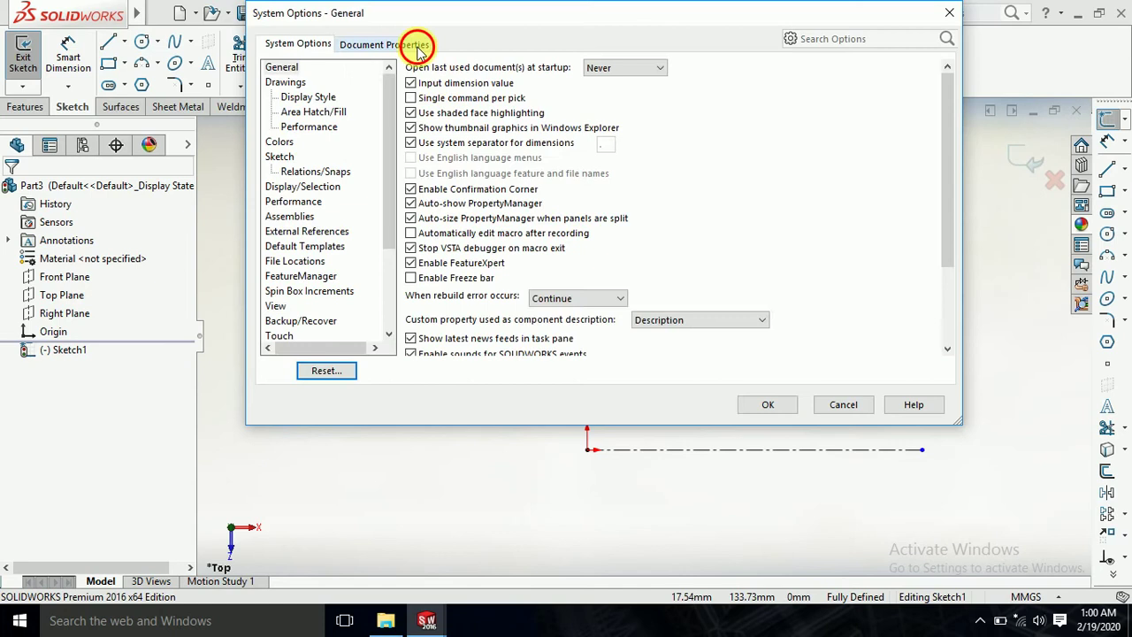
click(414, 42)
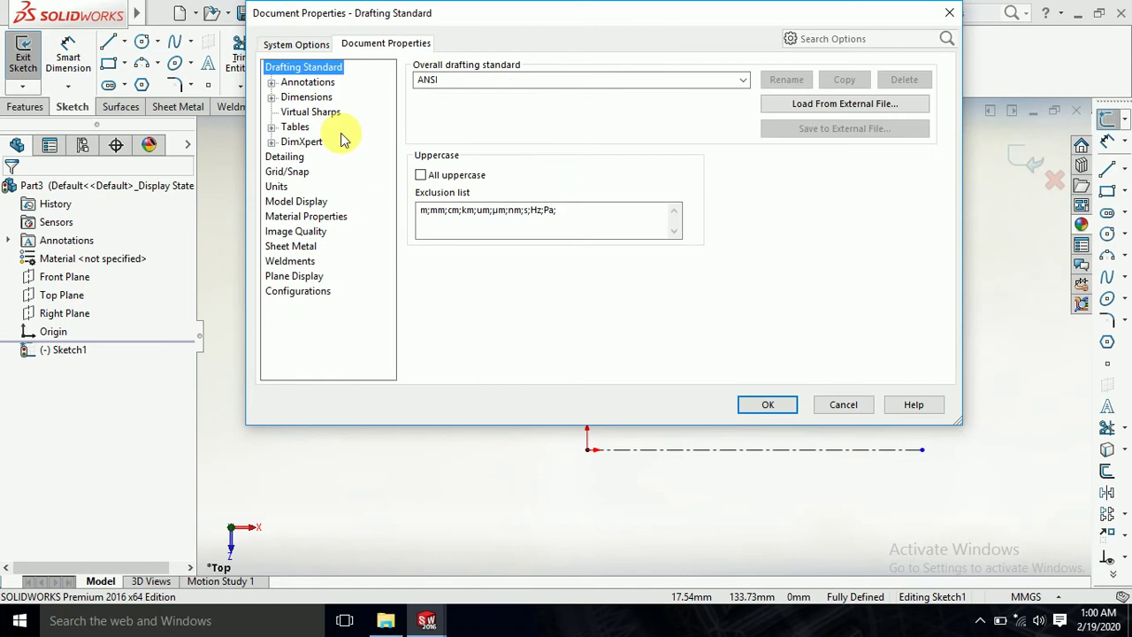
click(292, 231)
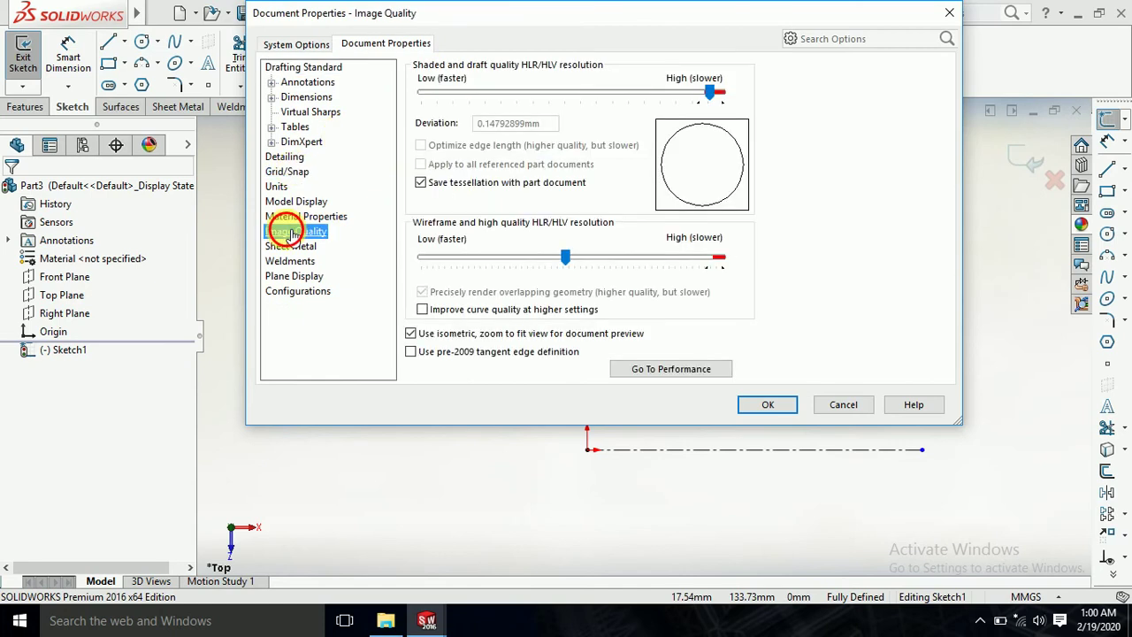
drag(683, 92, 721, 92)
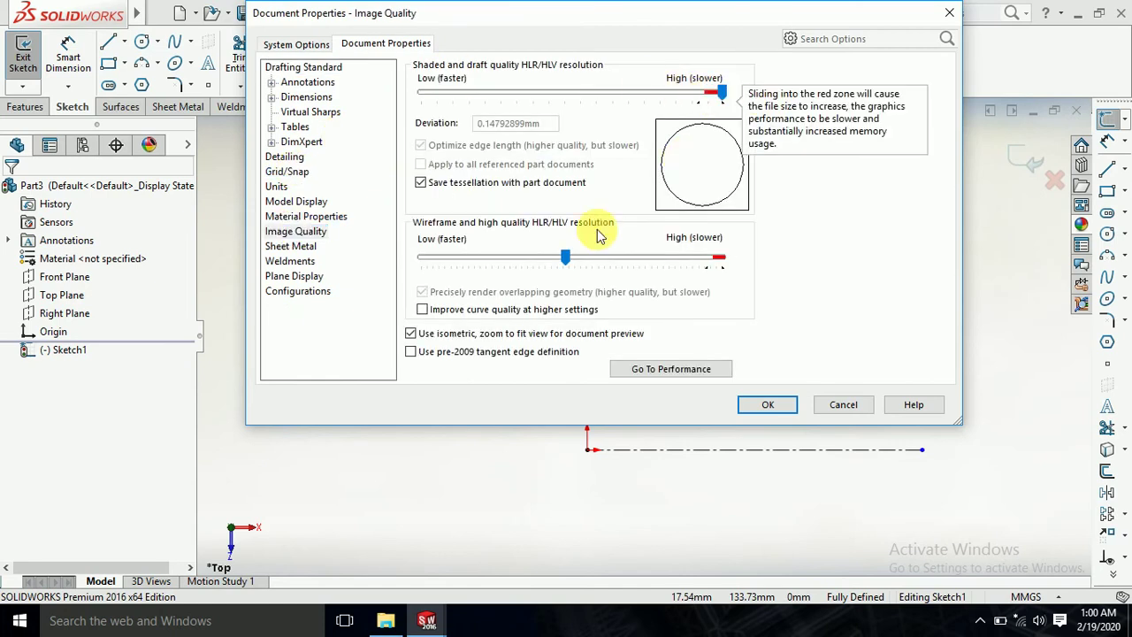
drag(565, 256, 722, 257)
click(762, 404)
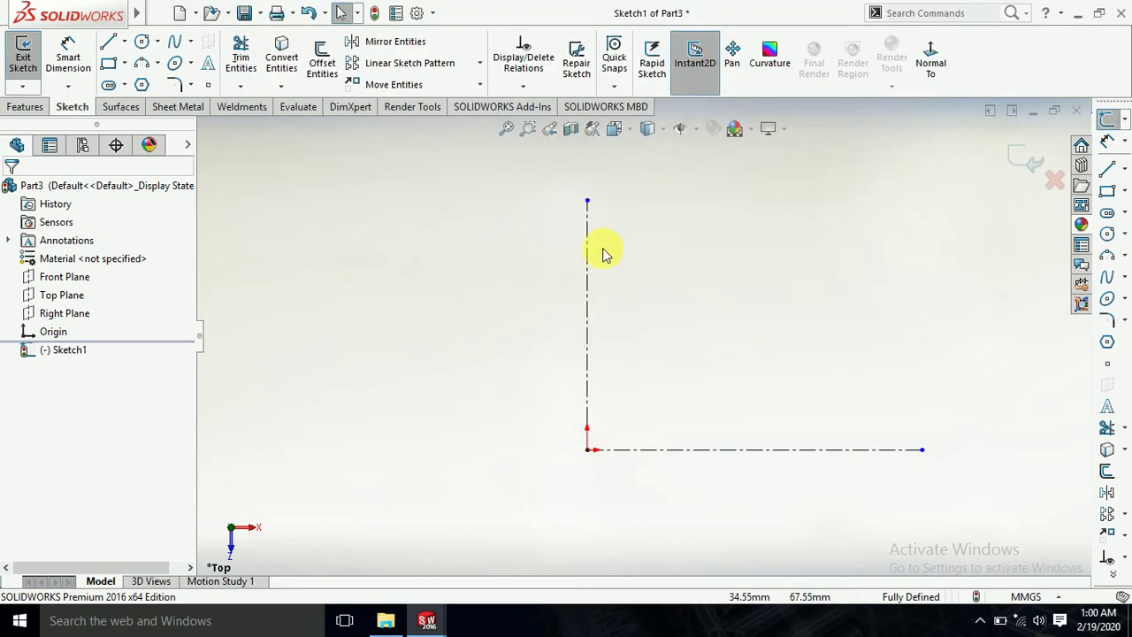
Step: Draw four connected lines: short vertical, slant to the centerline, up the centerline, then angled right
click(108, 42)
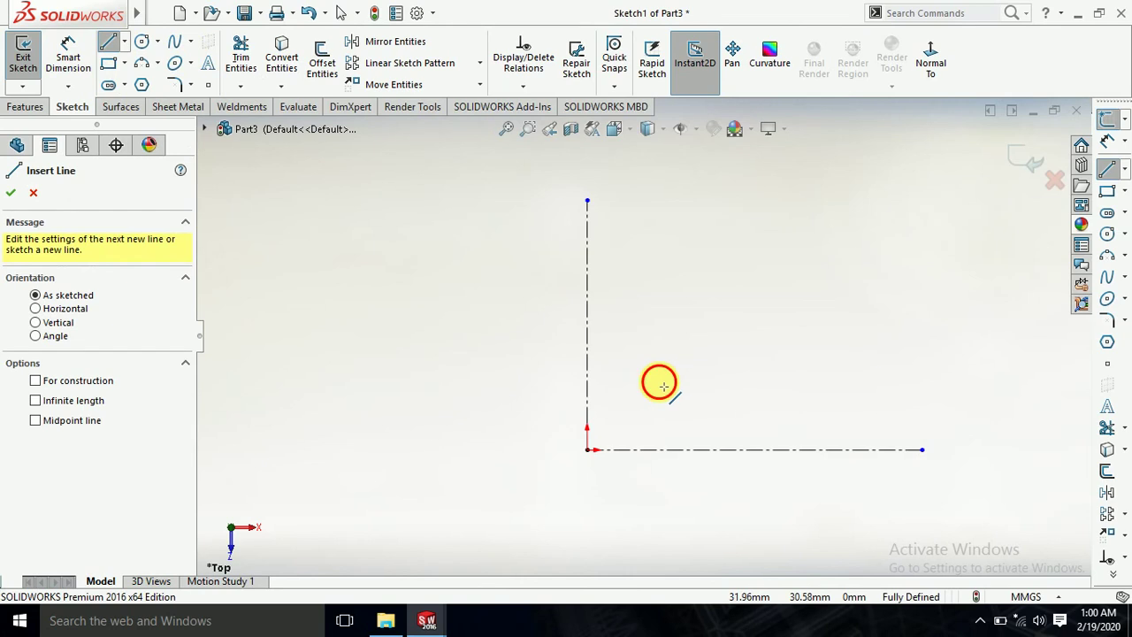
click(658, 382)
click(659, 335)
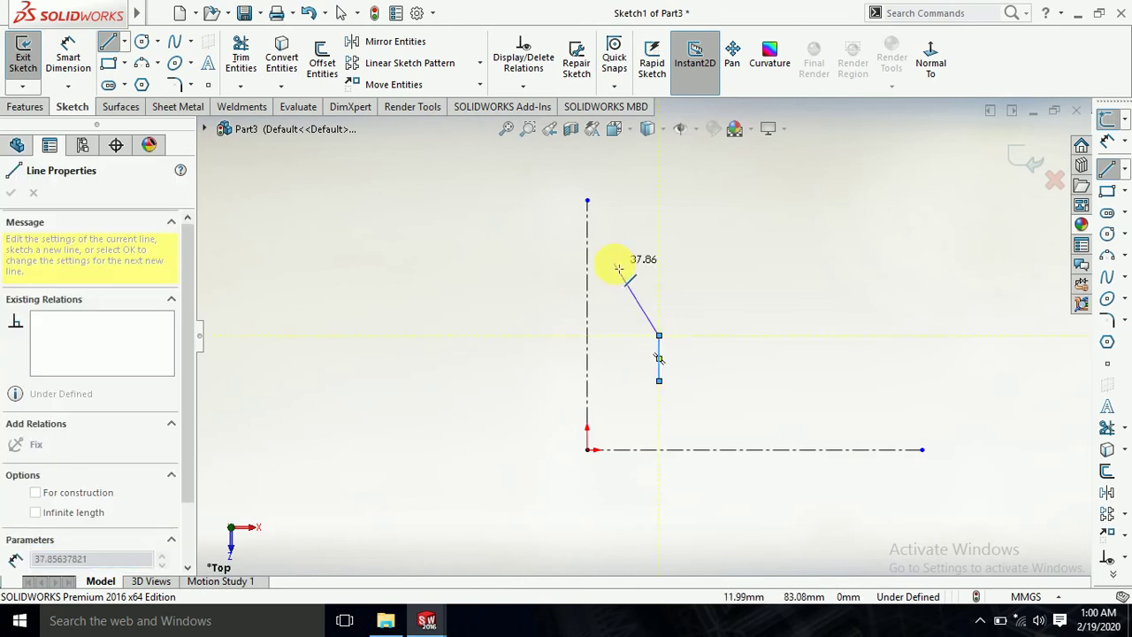
click(589, 266)
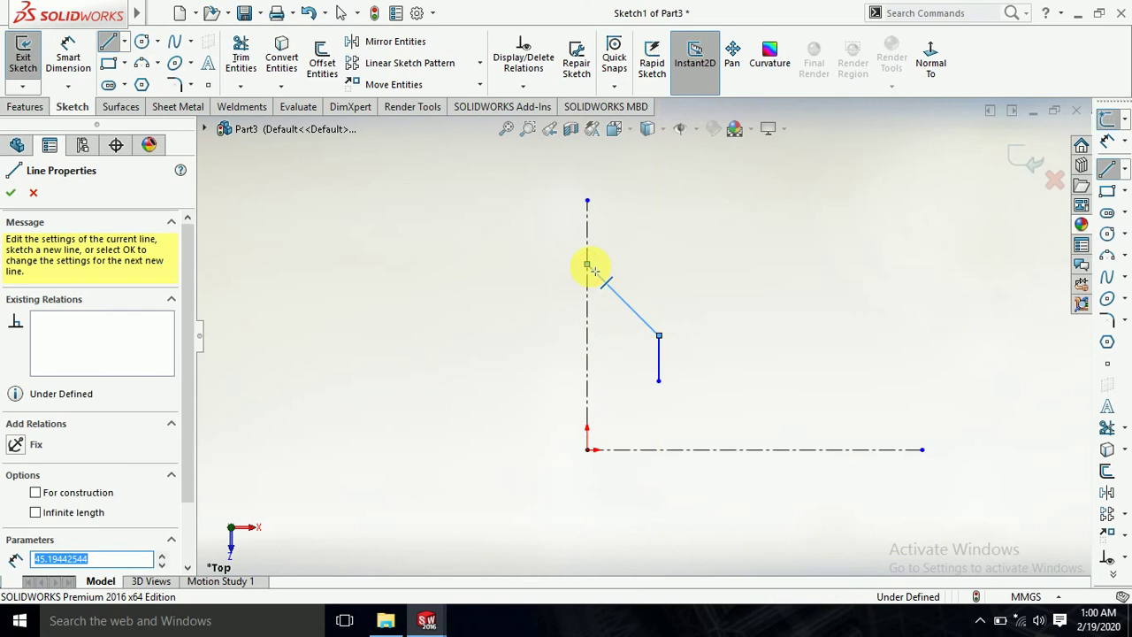
click(588, 219)
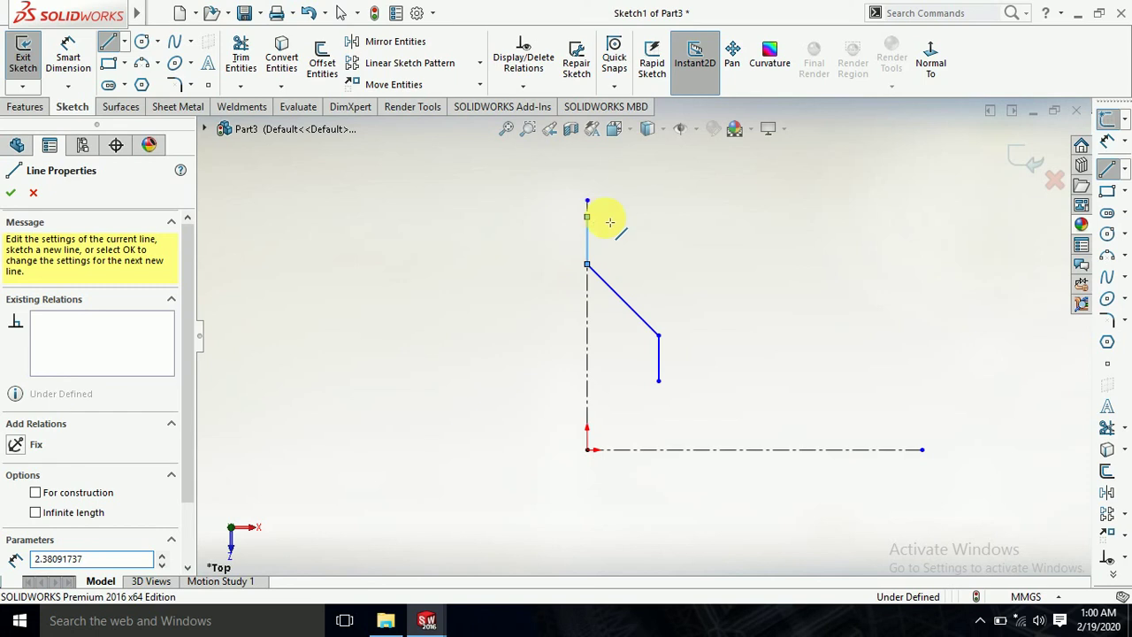
click(660, 190)
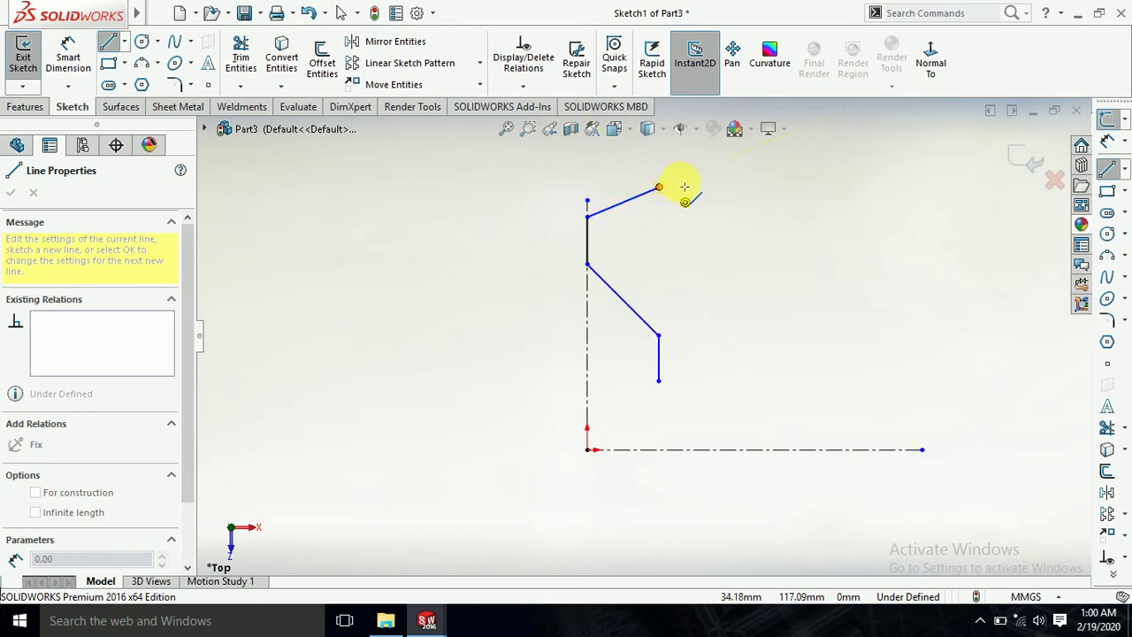
key(a)
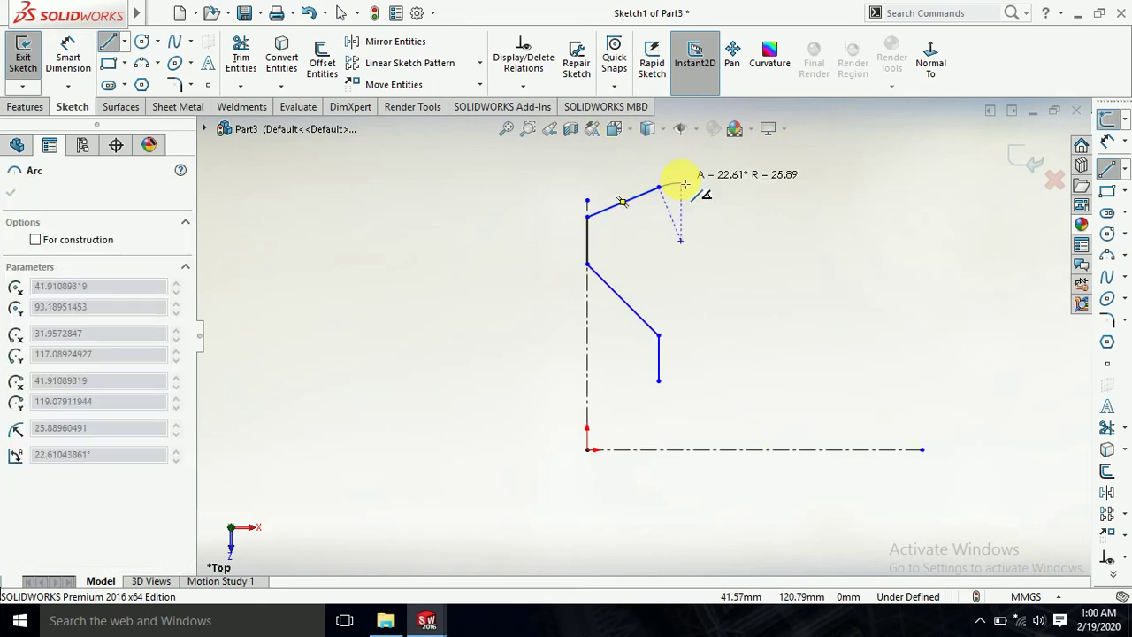
key(Escape)
scroll(650, 181, up, 2)
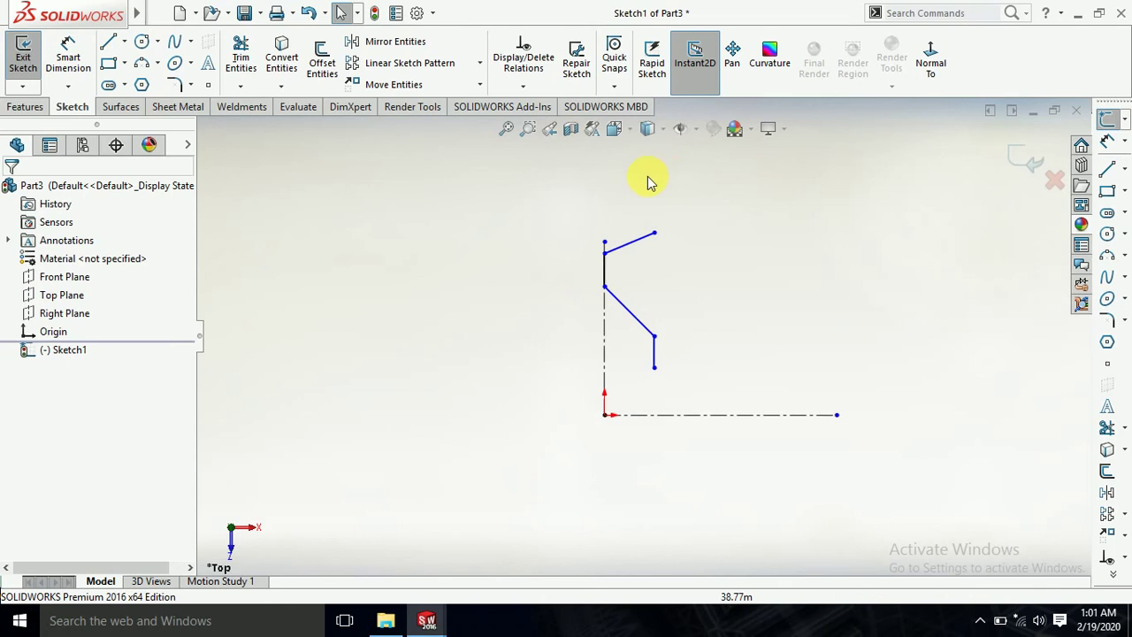
scroll(642, 186, down, 1)
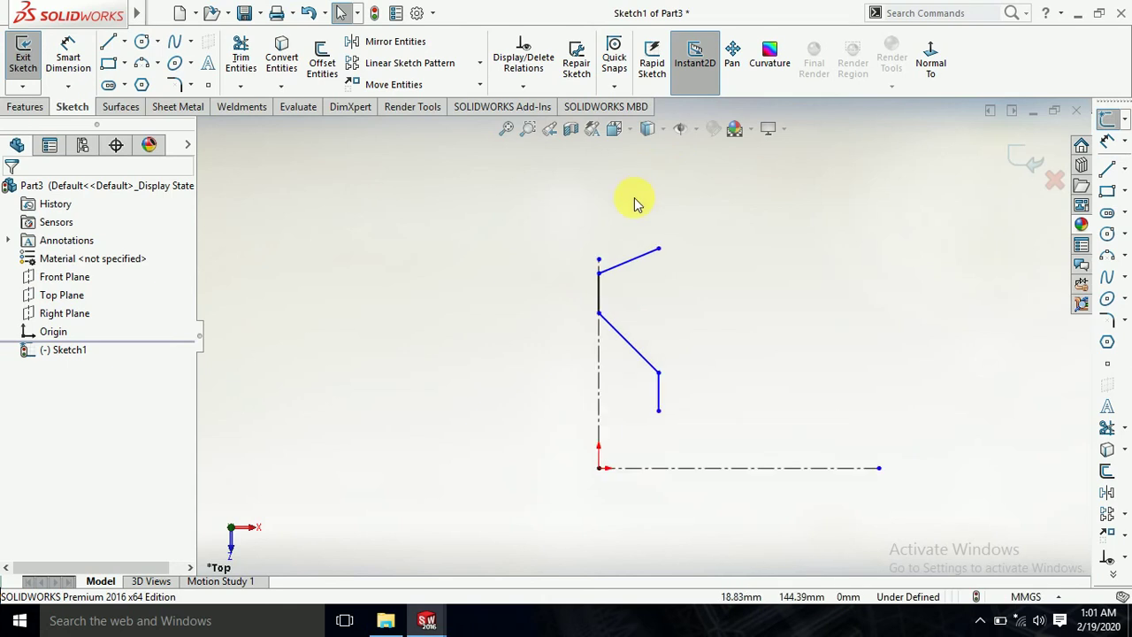
Step: Add two connected three-point arcs forming an S-curve at the upper end of the profile
click(144, 64)
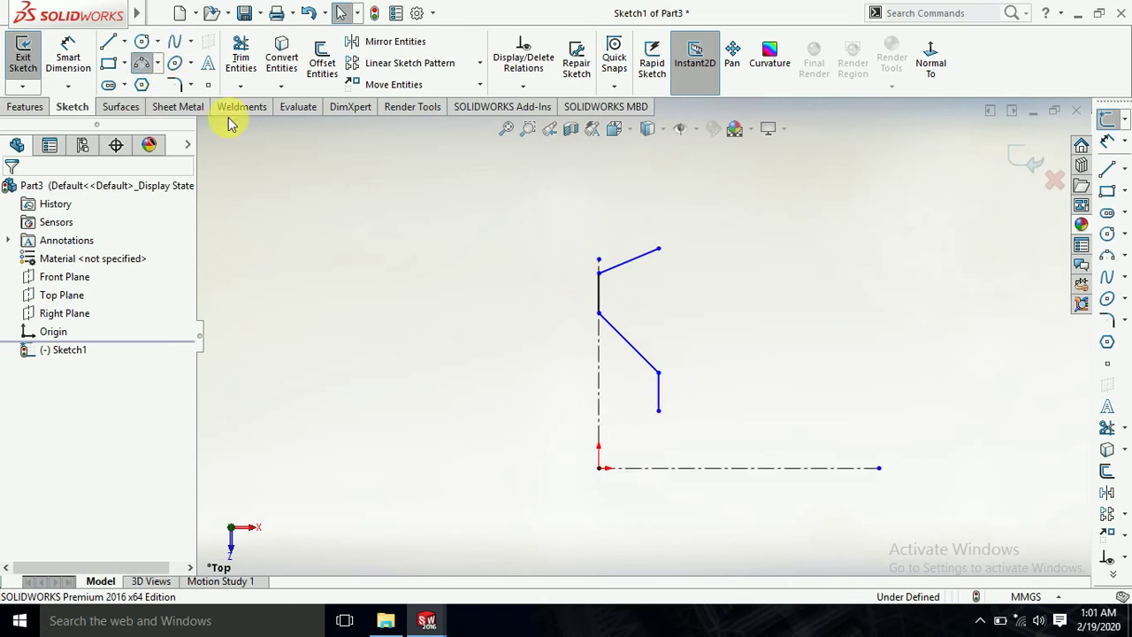
click(676, 231)
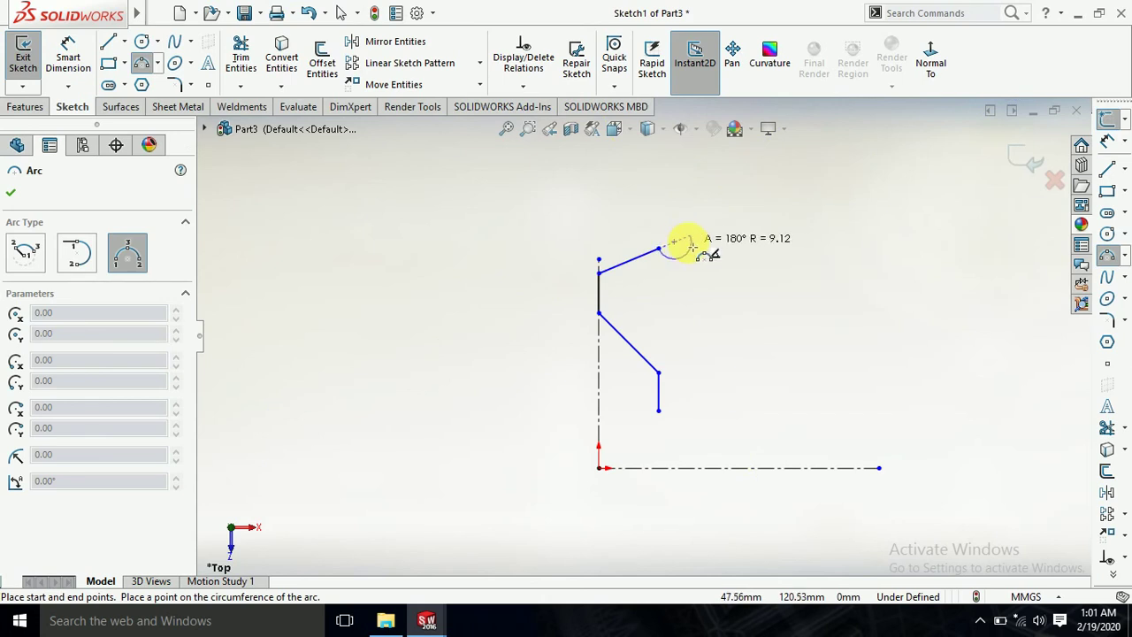
click(688, 250)
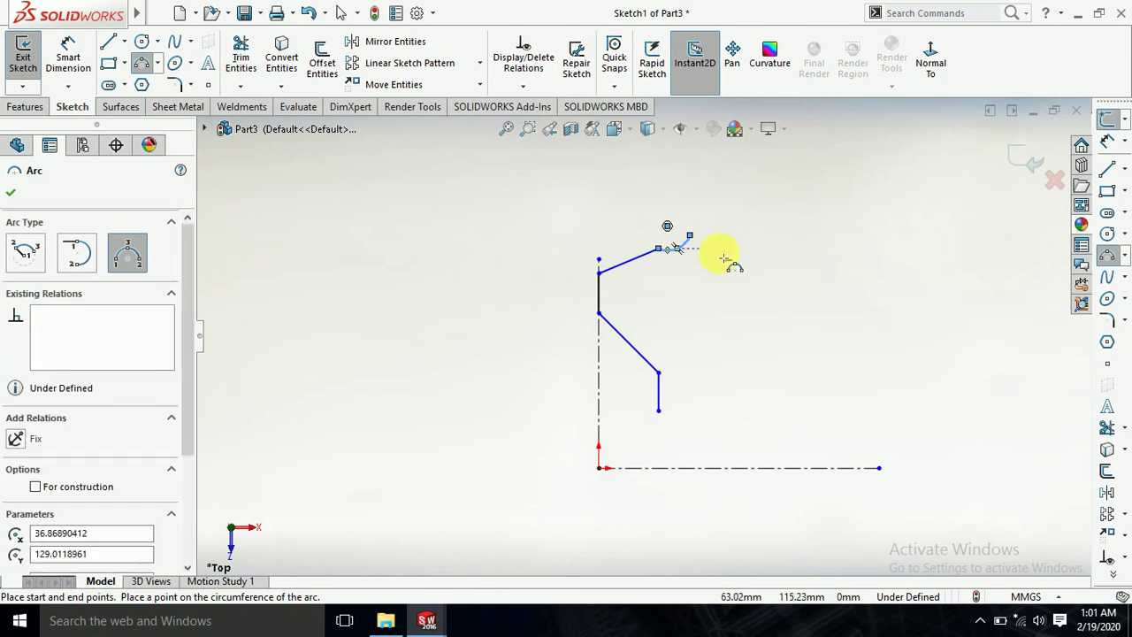
key(Escape)
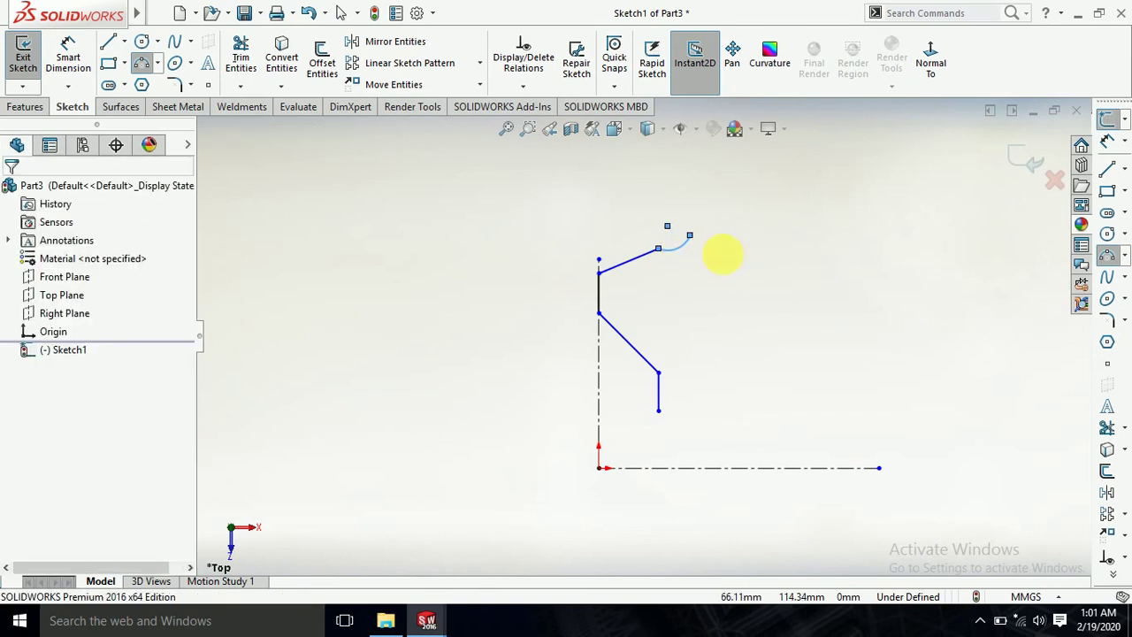
click(723, 254)
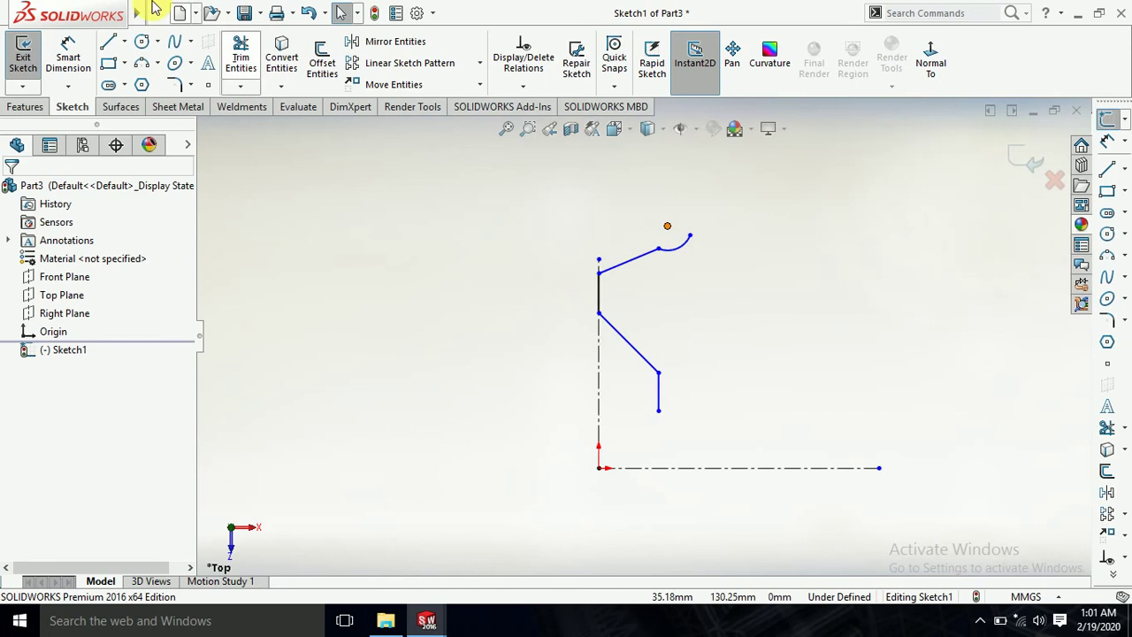
click(142, 64)
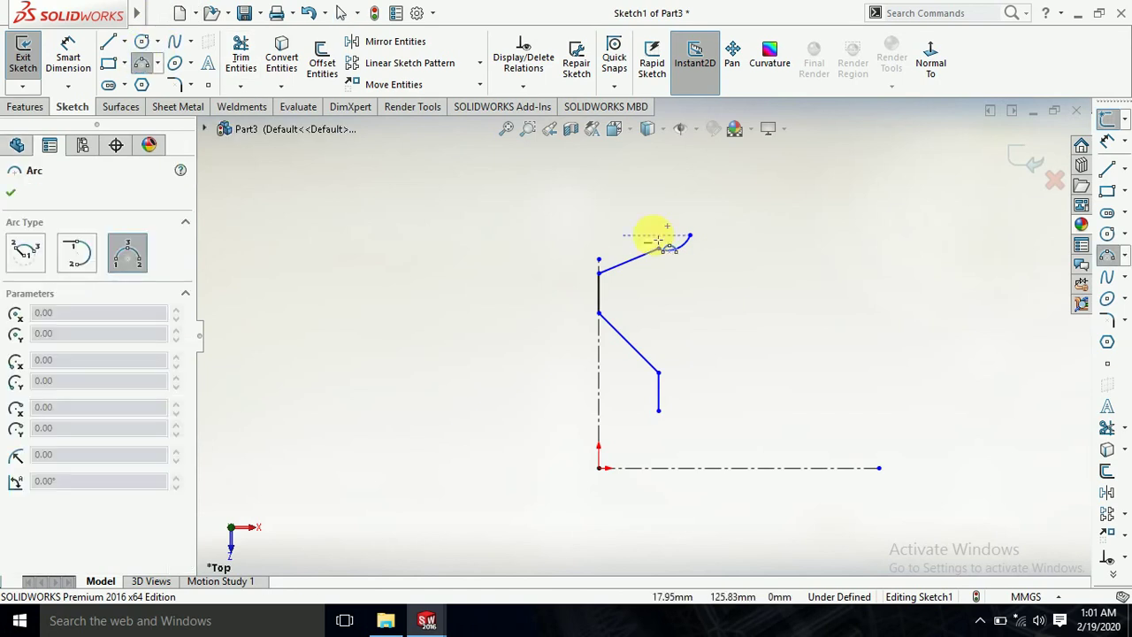
click(690, 237)
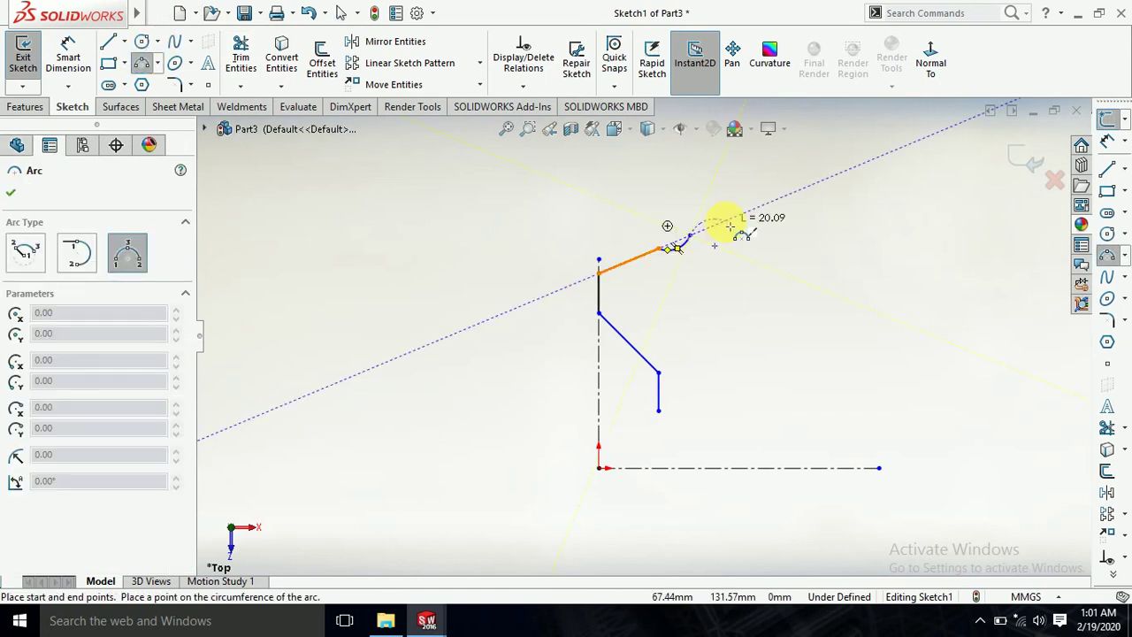
click(714, 244)
click(707, 224)
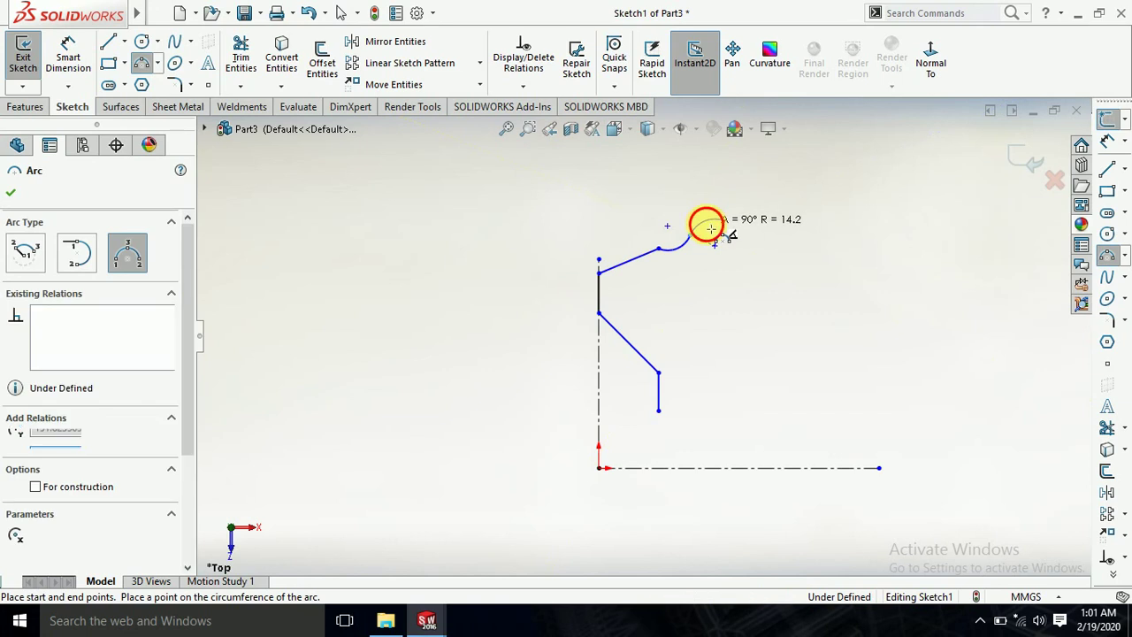
key(Escape)
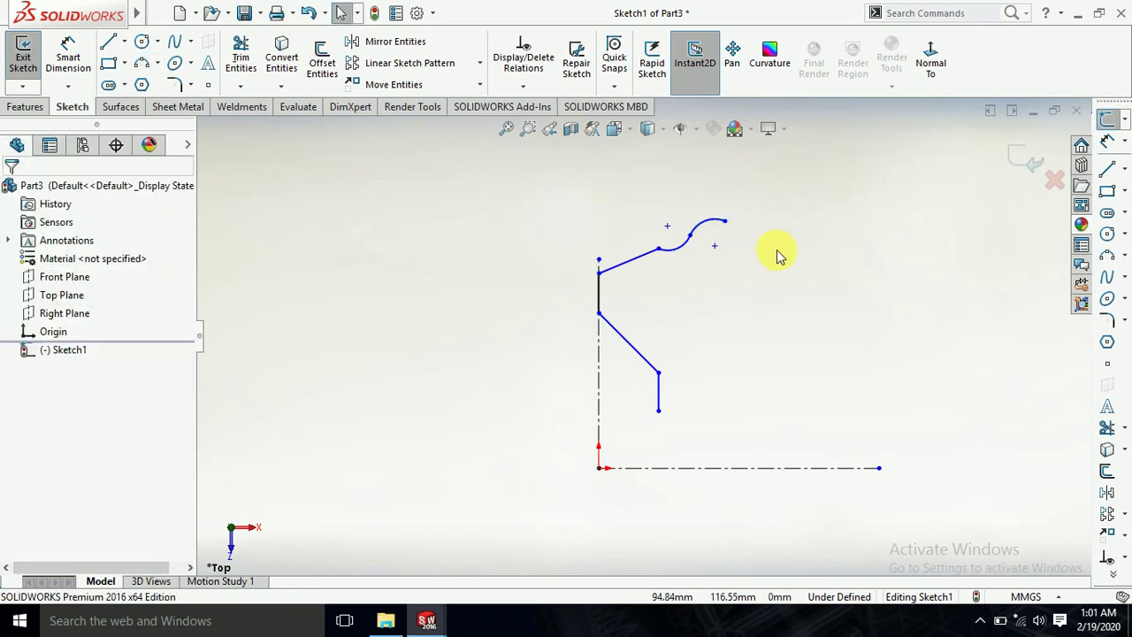
Step: Draw a short horizontal line to the right from the last arc's end
click(108, 41)
click(725, 220)
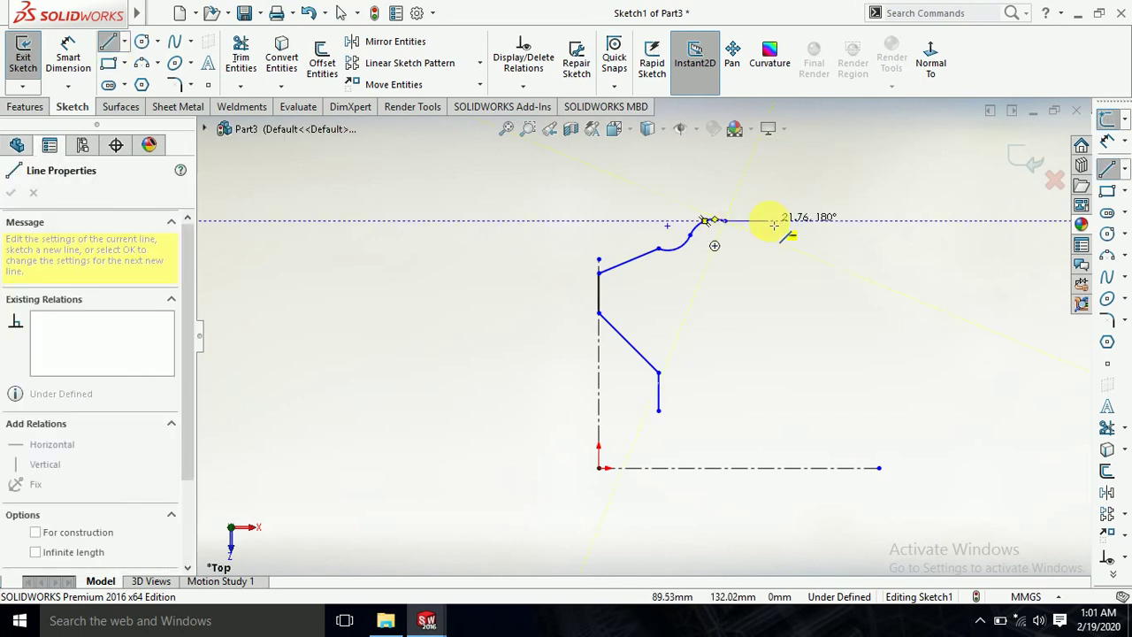
click(774, 221)
key(Escape)
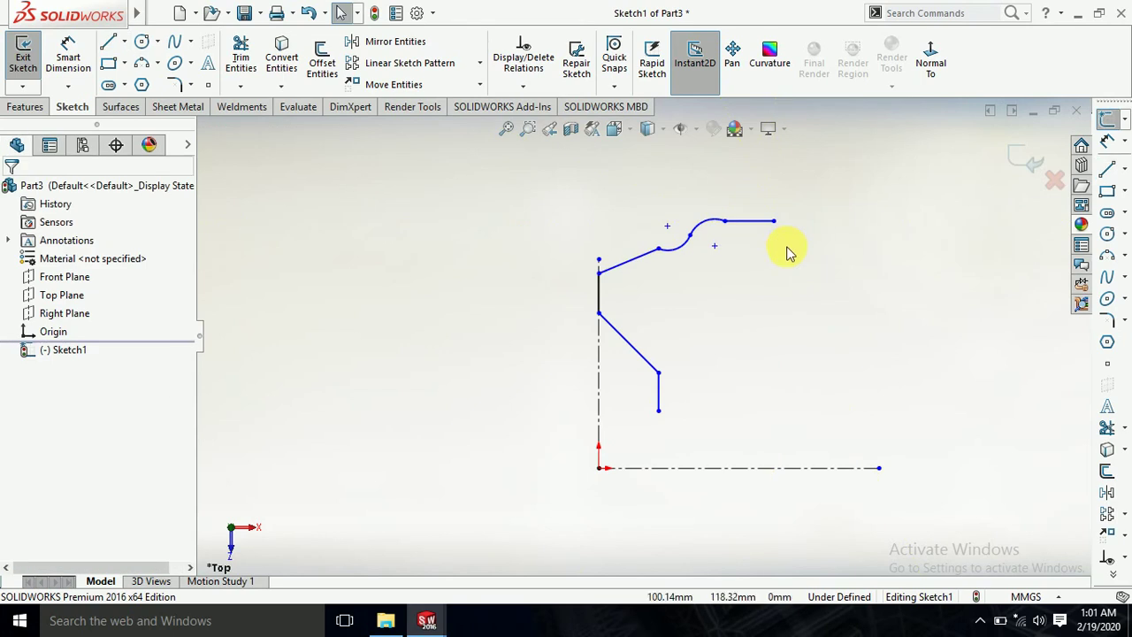
Step: Dimension the short vertical line's ends at 10 mm and 20 mm above the horizontal centerline
click(68, 55)
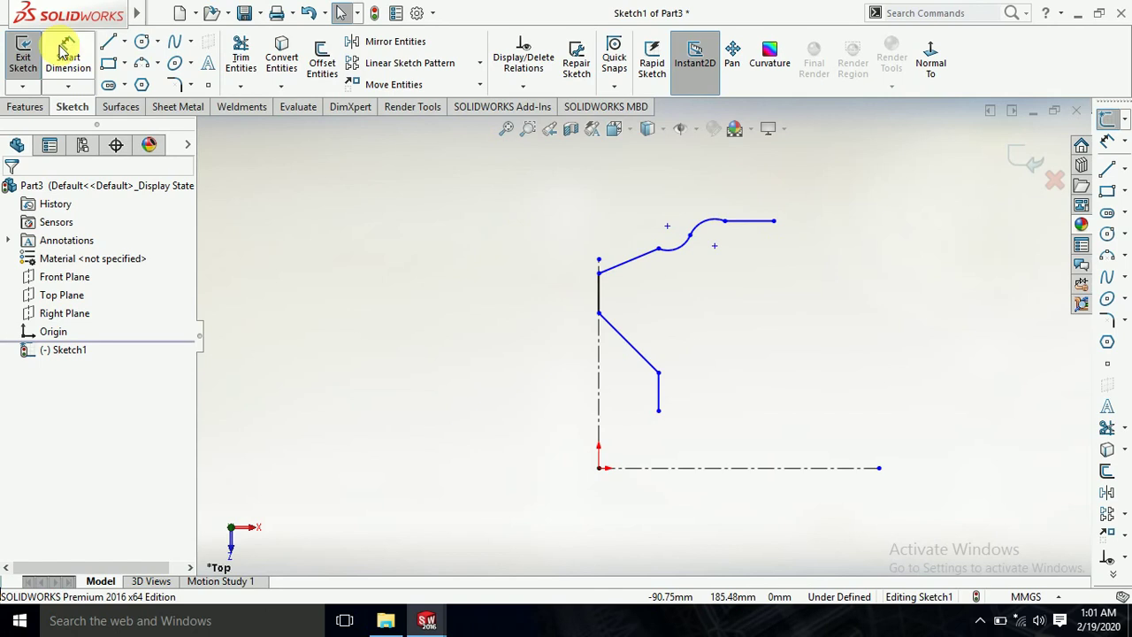
click(658, 410)
click(738, 468)
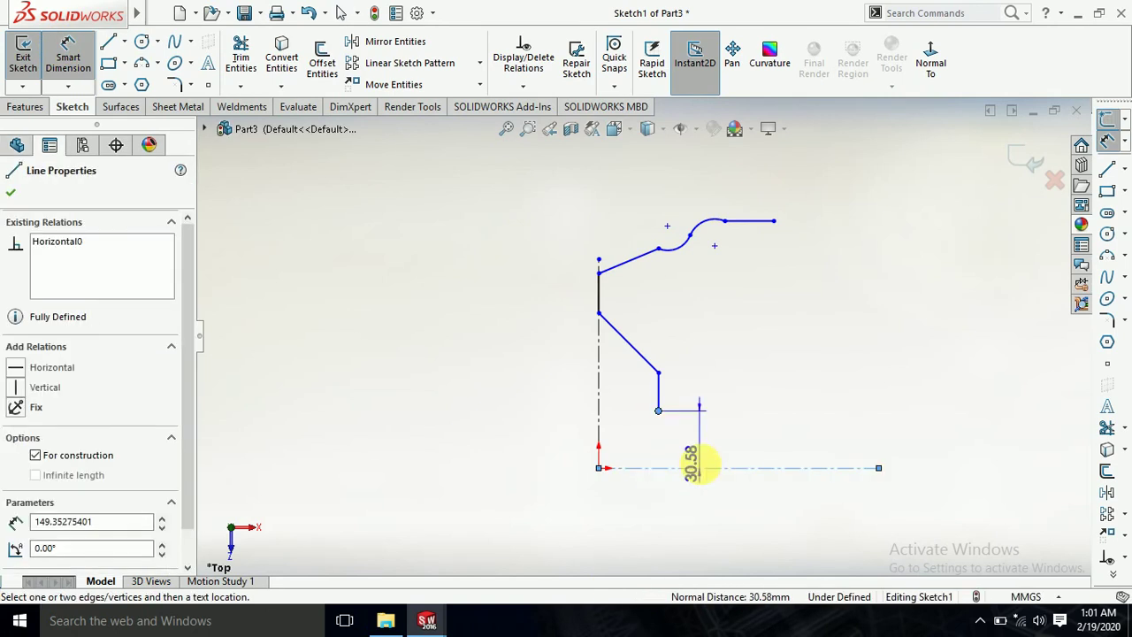
click(683, 457)
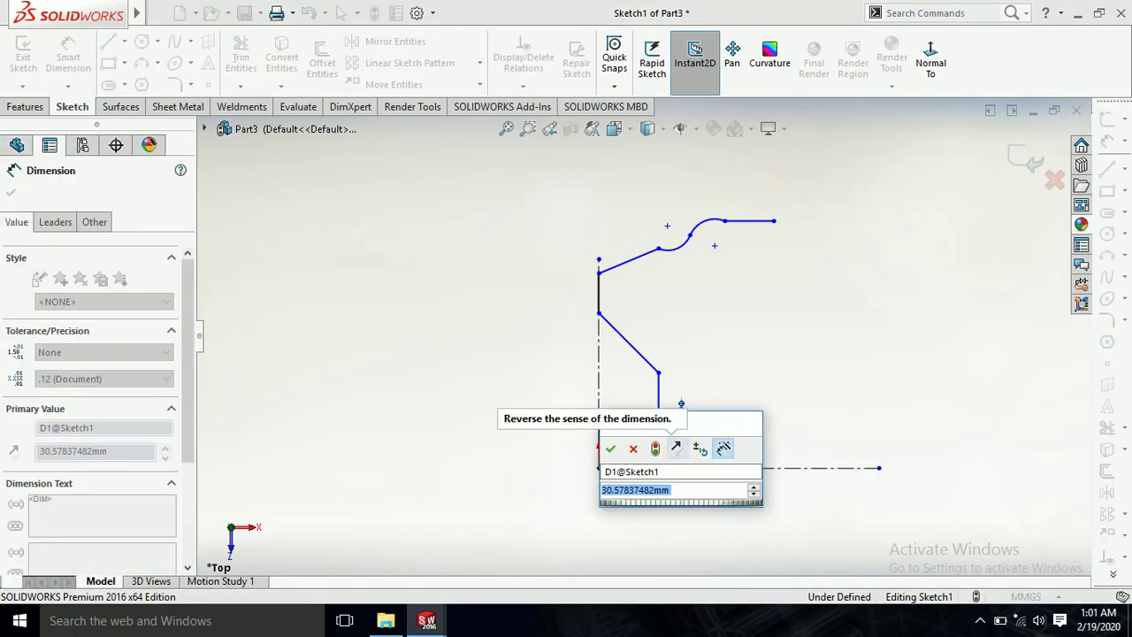
text(10)
key(Return)
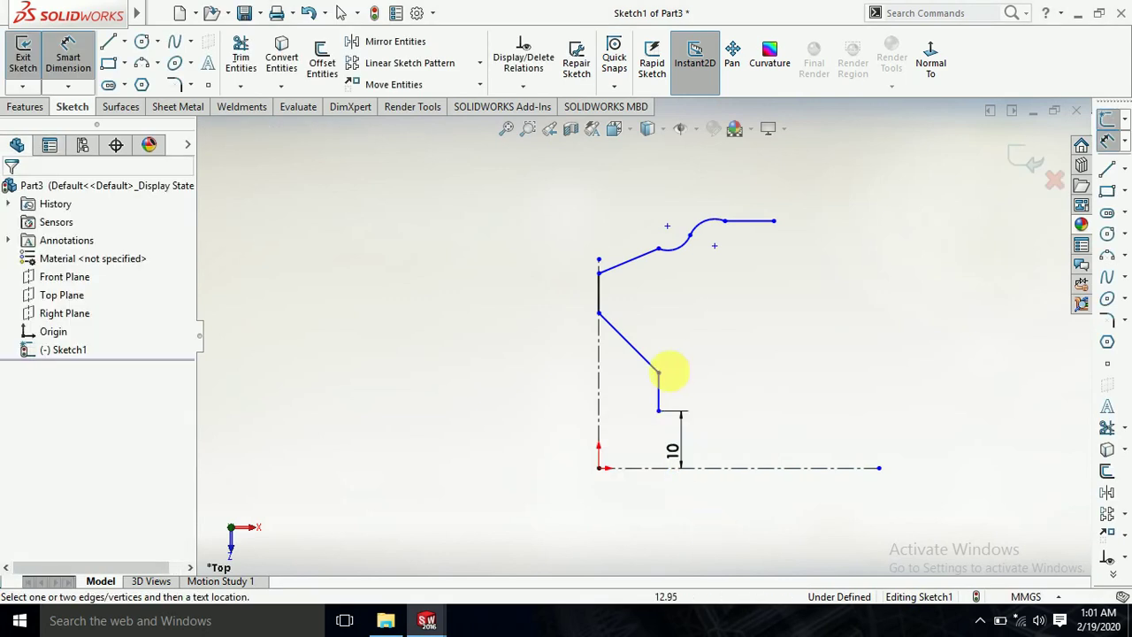
click(658, 373)
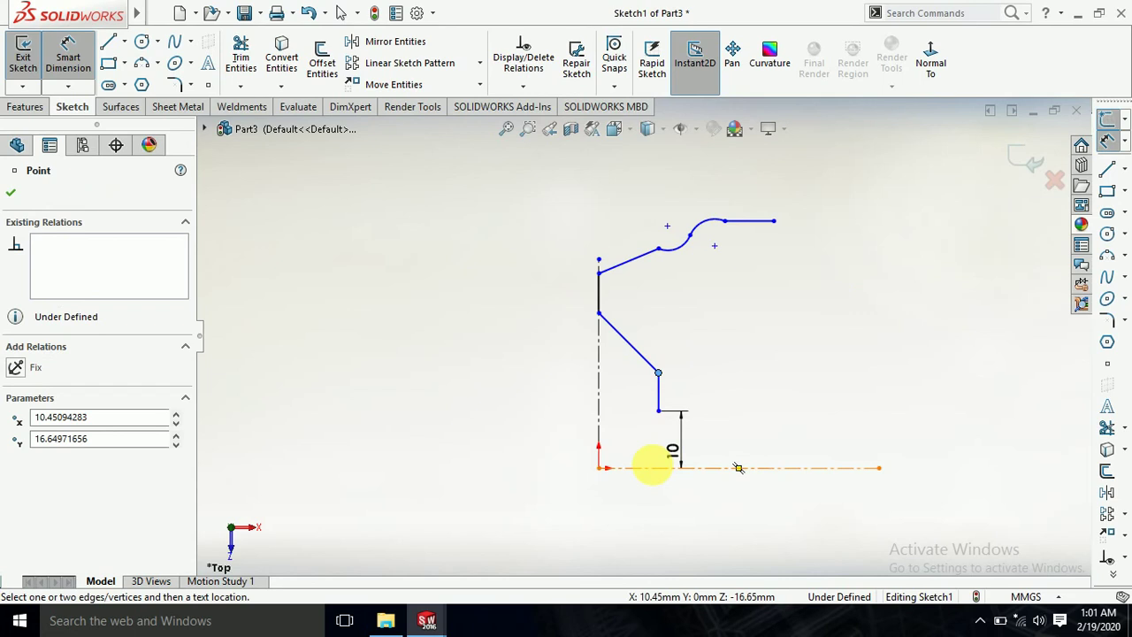
click(756, 422)
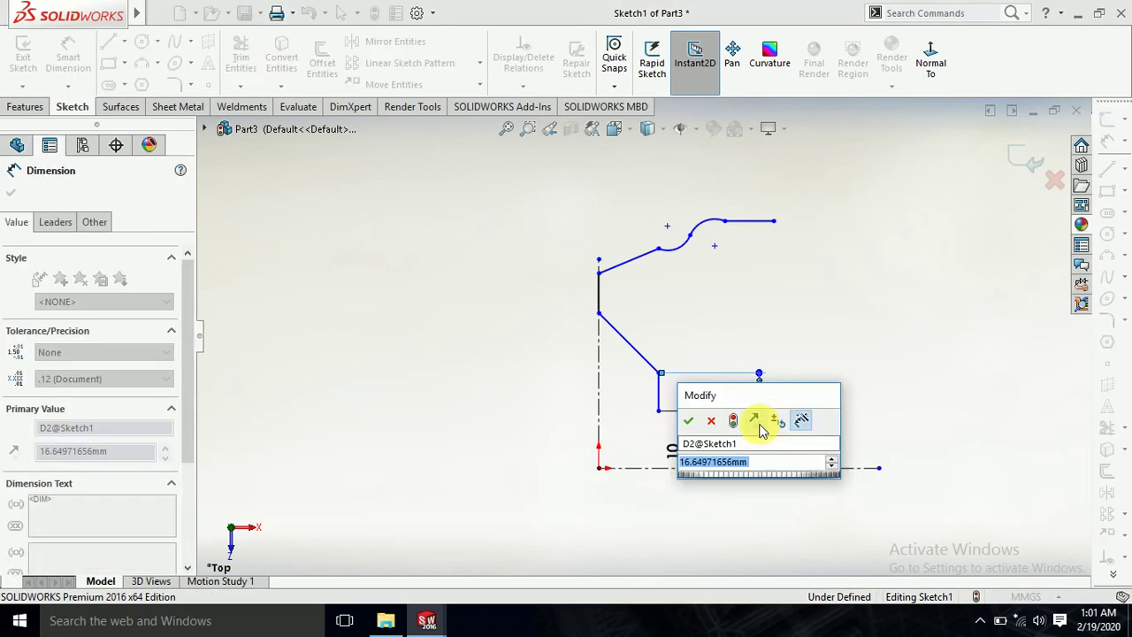
text(20)
key(Return)
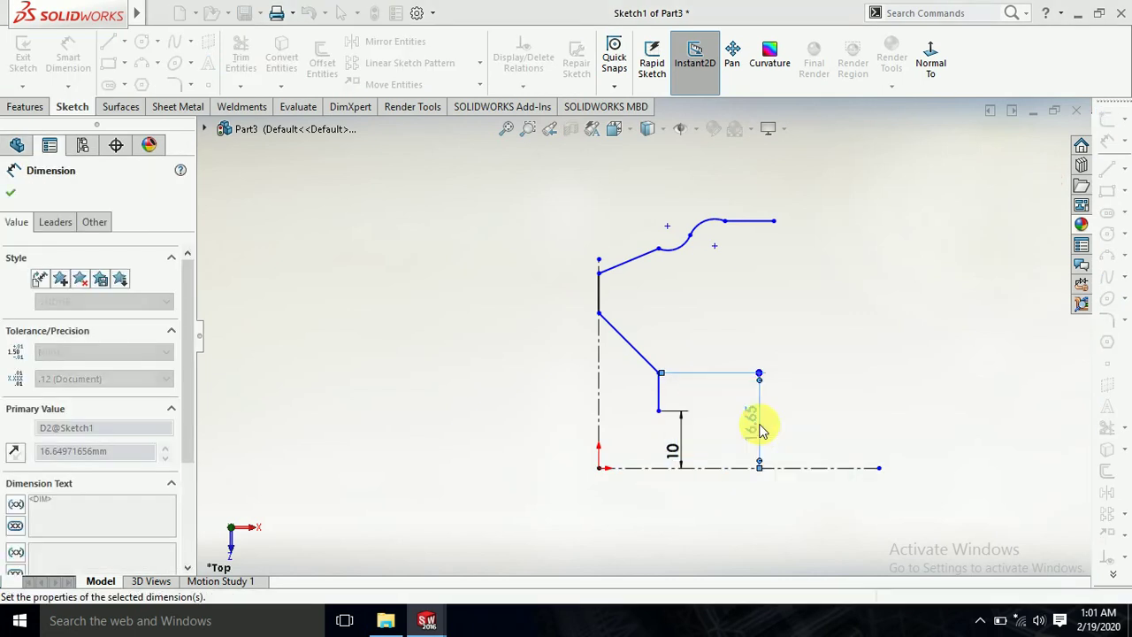
click(813, 394)
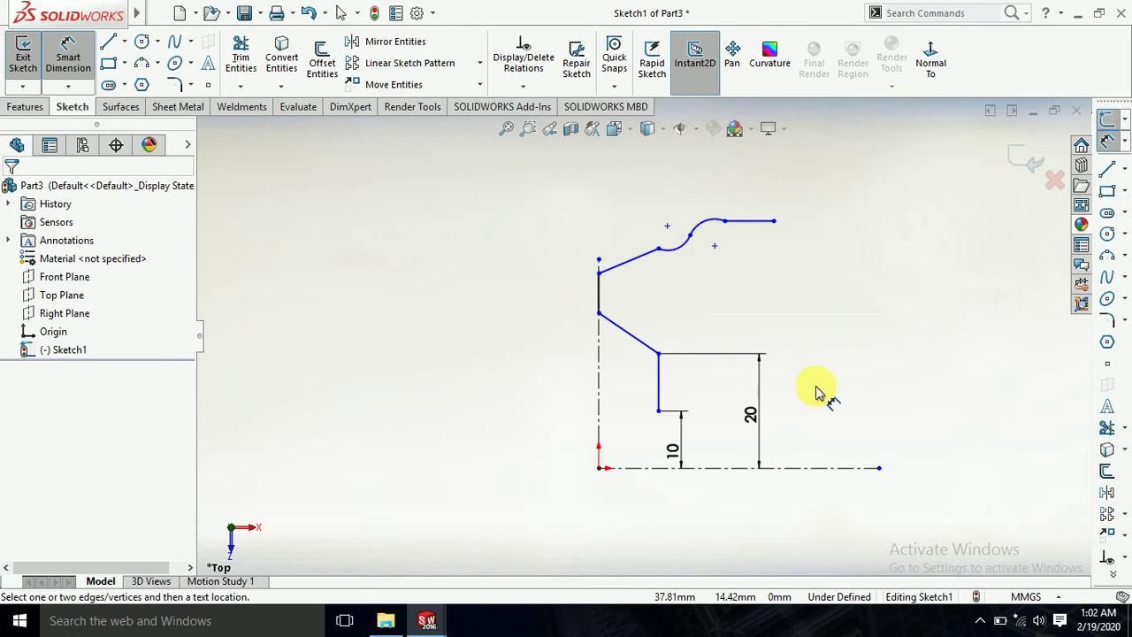
Step: Dimension the top of the vertical profile line at 38 mm above the centerline
click(599, 272)
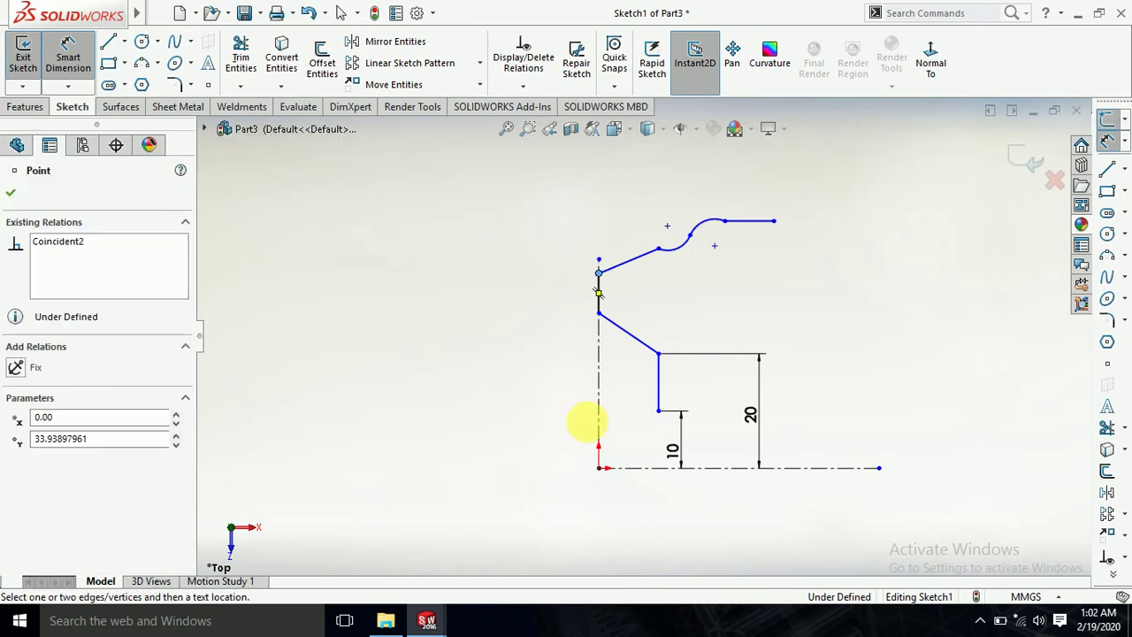
click(642, 469)
click(442, 434)
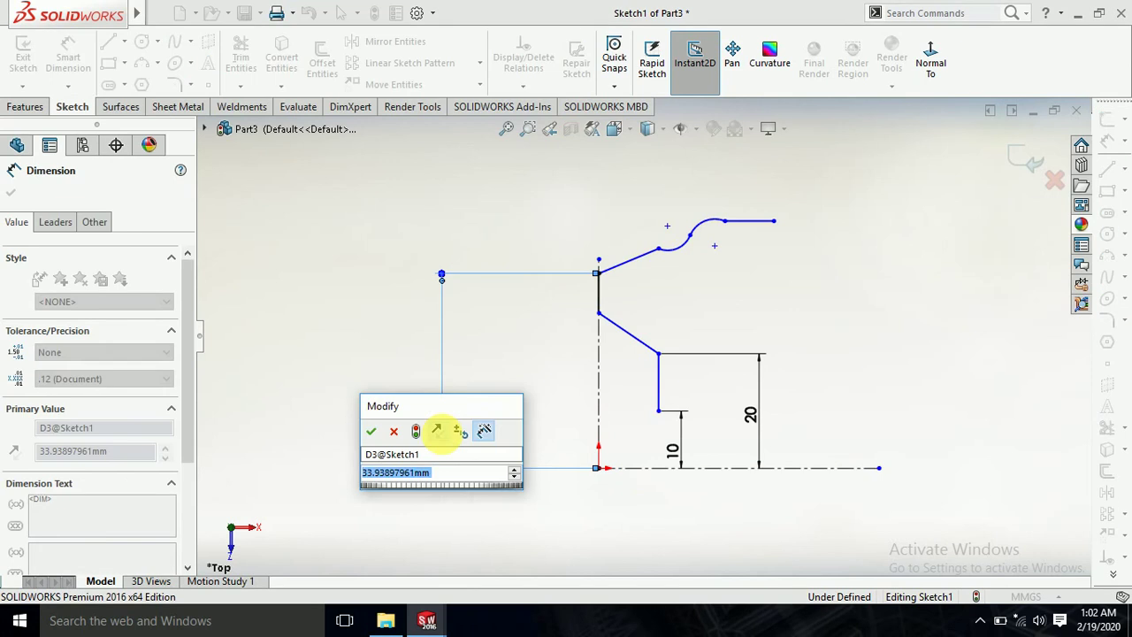
text(38)
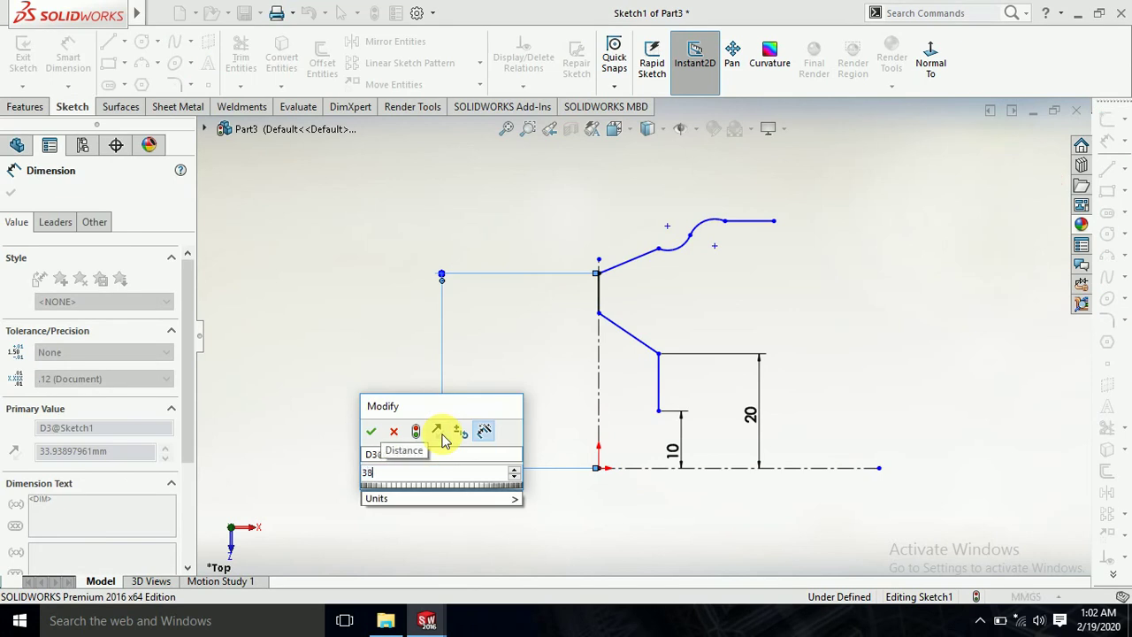
key(Return)
click(744, 288)
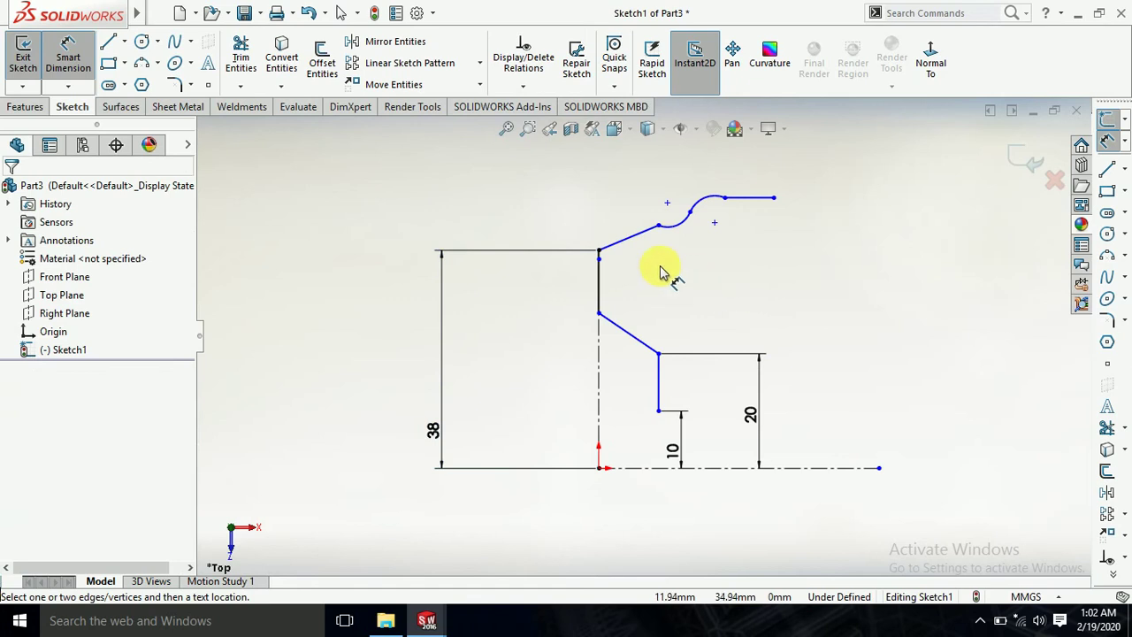
scroll(623, 264, down, 3)
scroll(610, 273, down, 1)
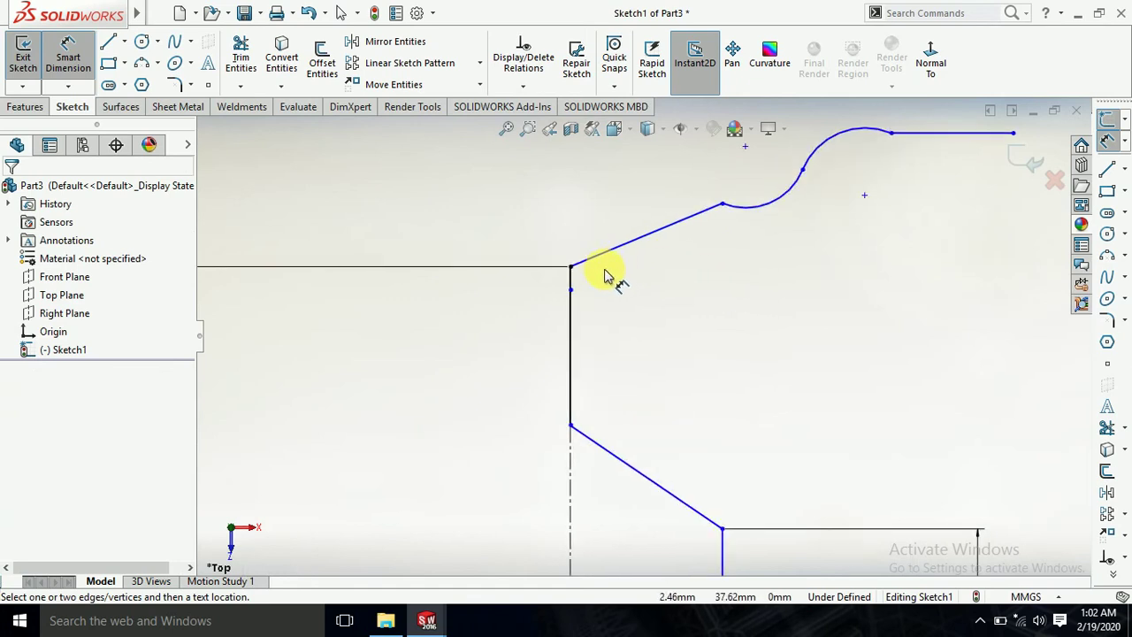
scroll(605, 275, up, 2)
Step: Lengthen the vertical centerline upward past the profile's arcs
click(62, 55)
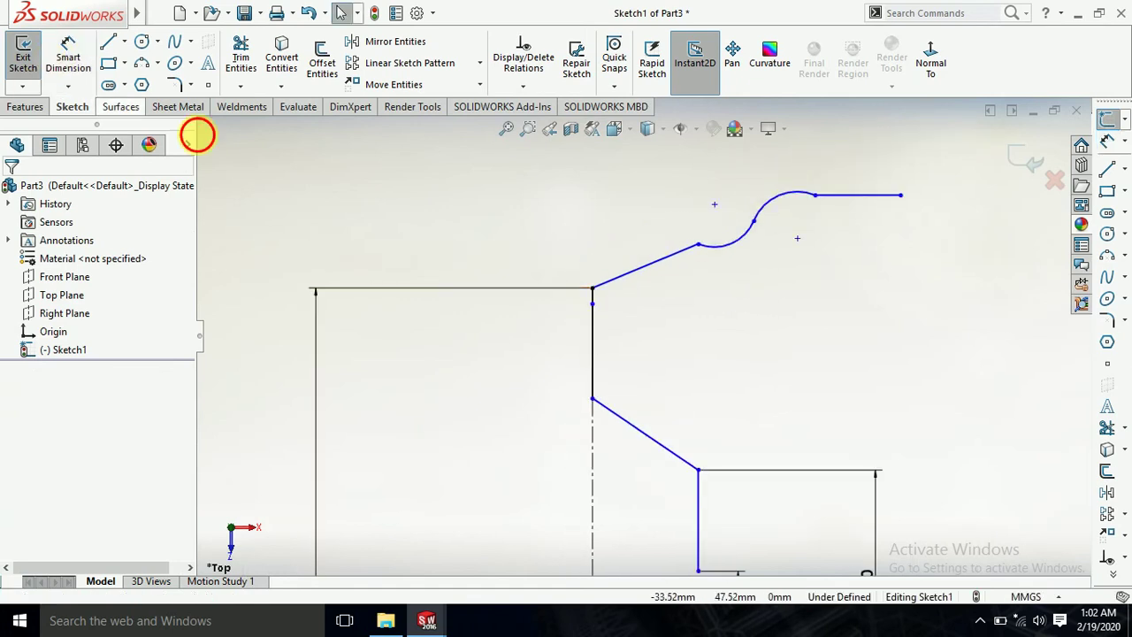
drag(592, 289, 592, 158)
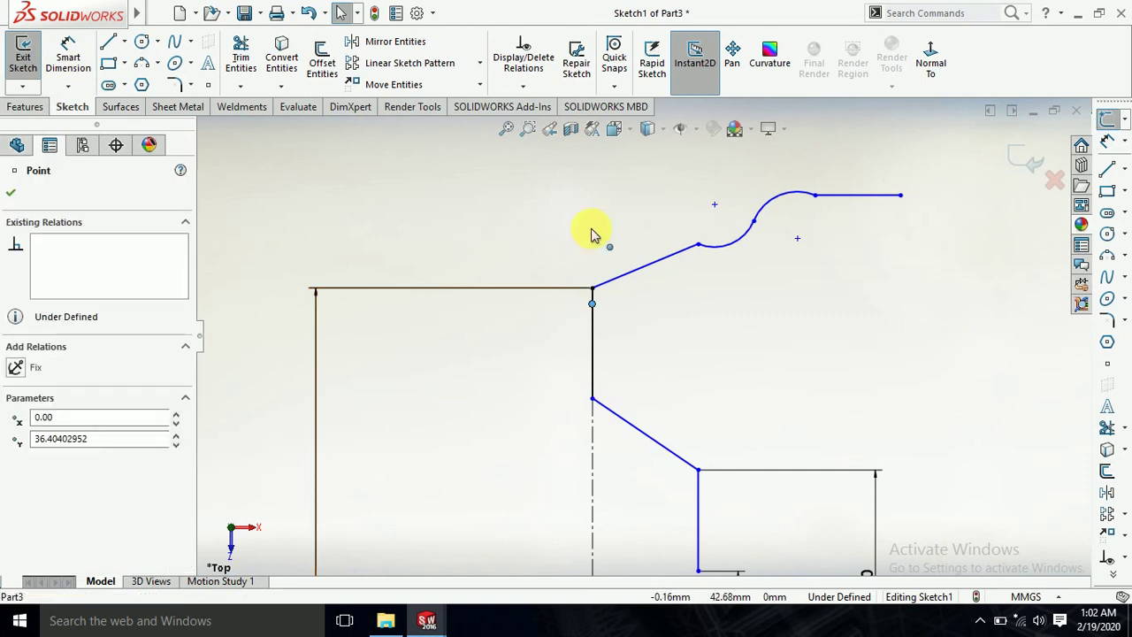
click(821, 328)
scroll(821, 328, up, 1)
scroll(822, 330, up, 1)
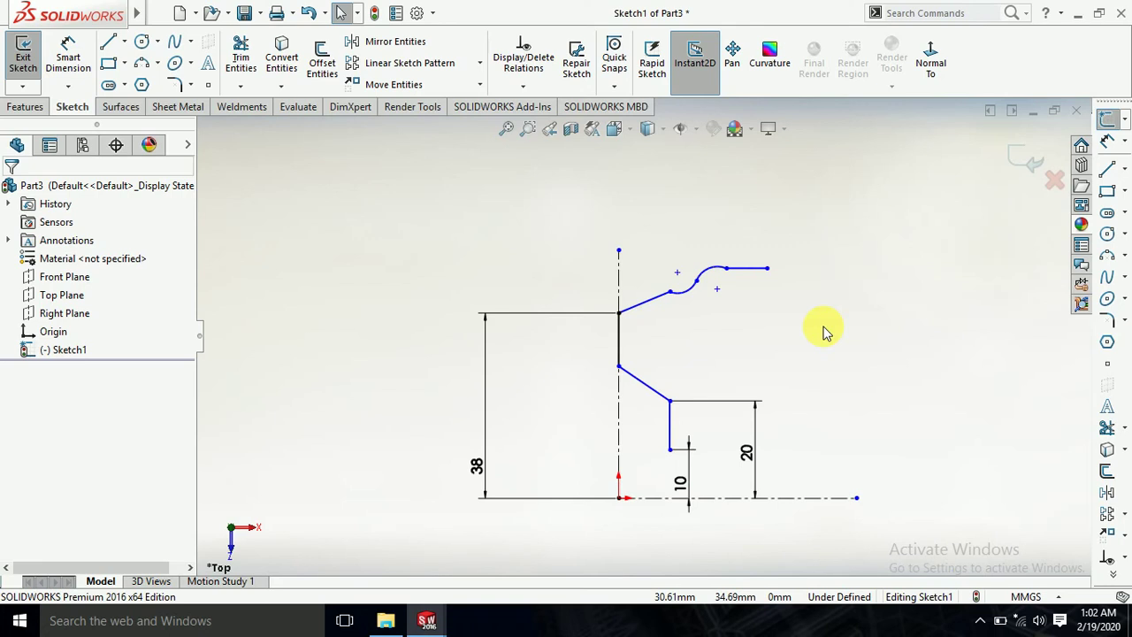
Step: Dimension the lower small arc as R3 and the upper arc as R5
click(68, 53)
click(681, 293)
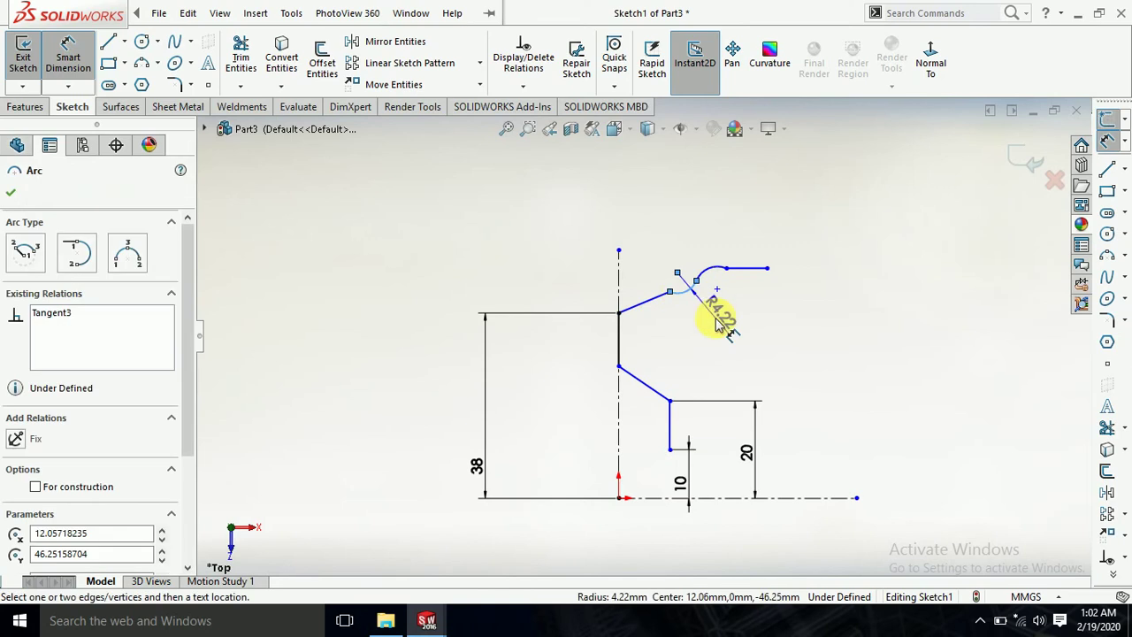
click(716, 314)
text(3)
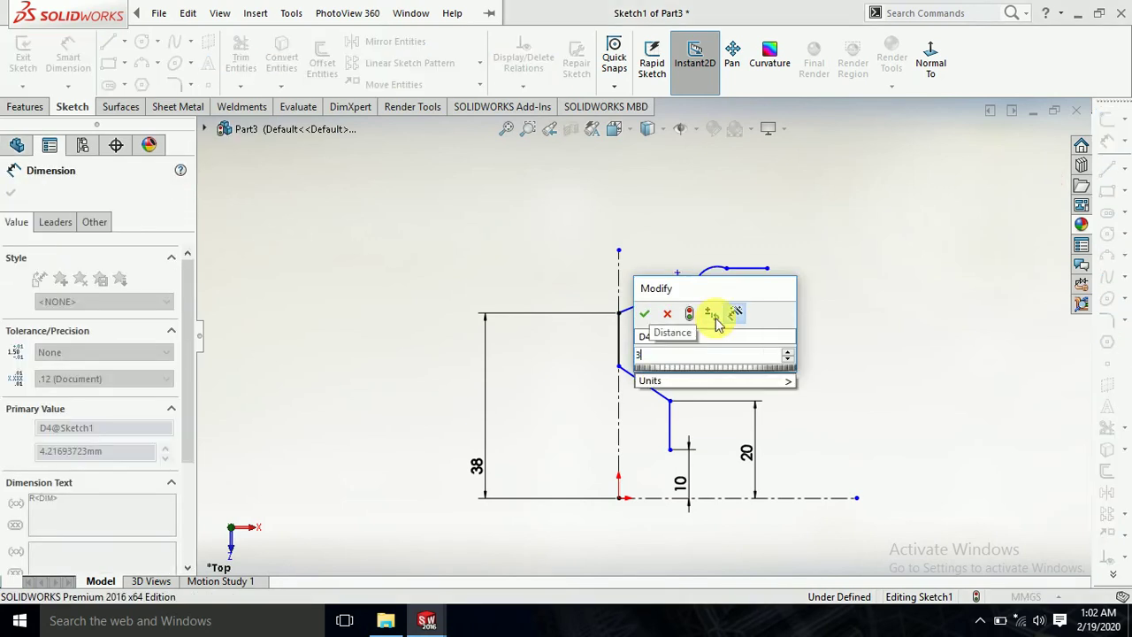
key(Return)
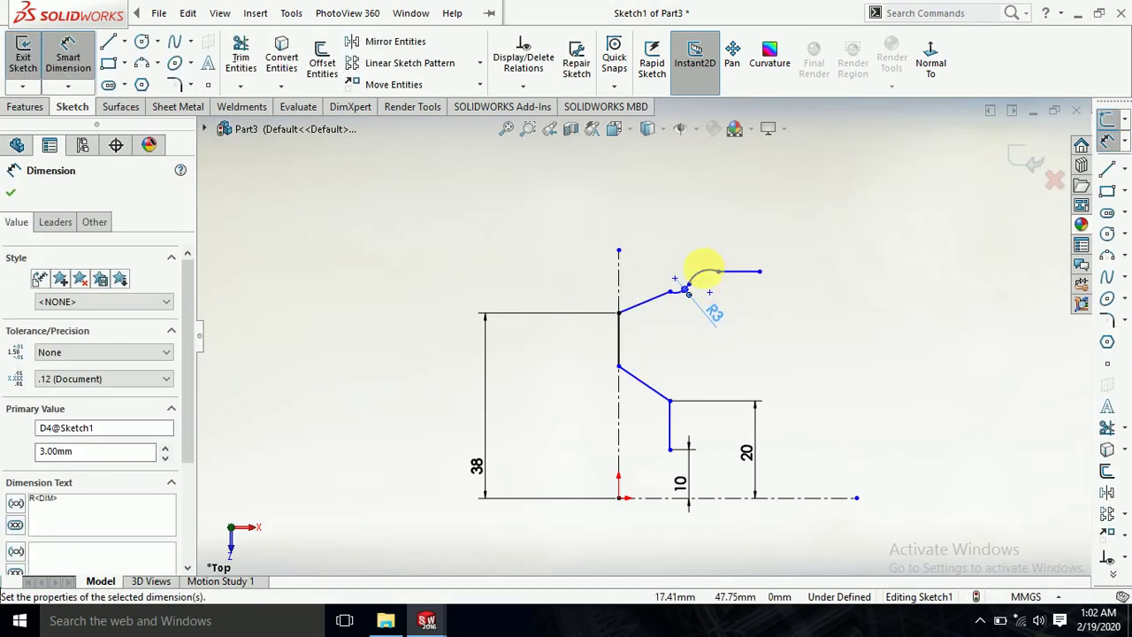
click(703, 270)
click(669, 214)
text(5)
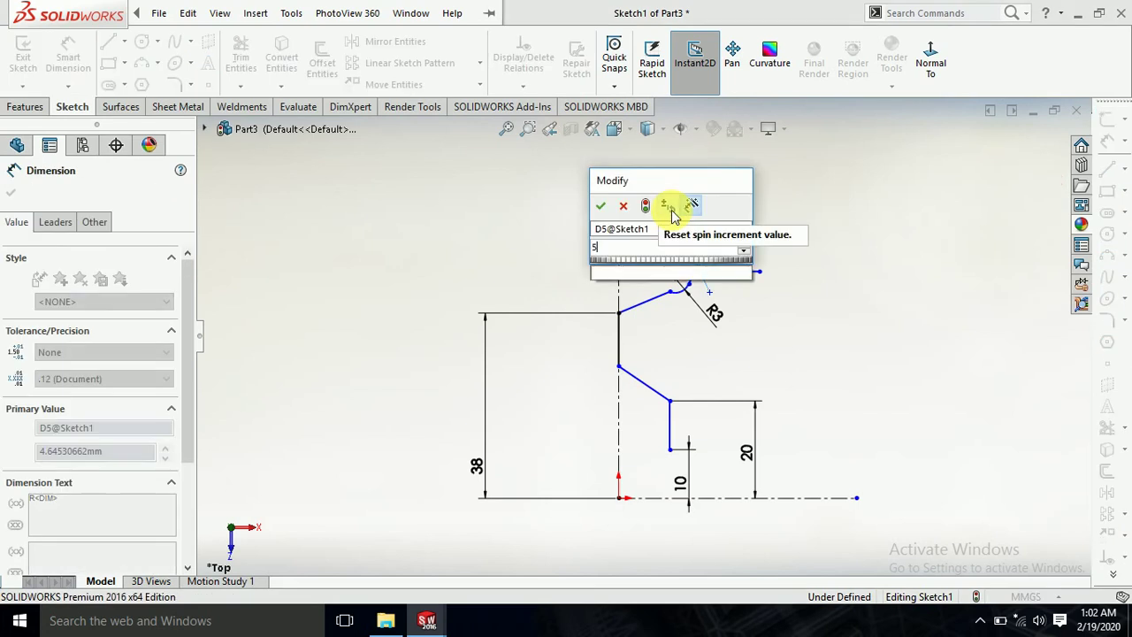
key(Return)
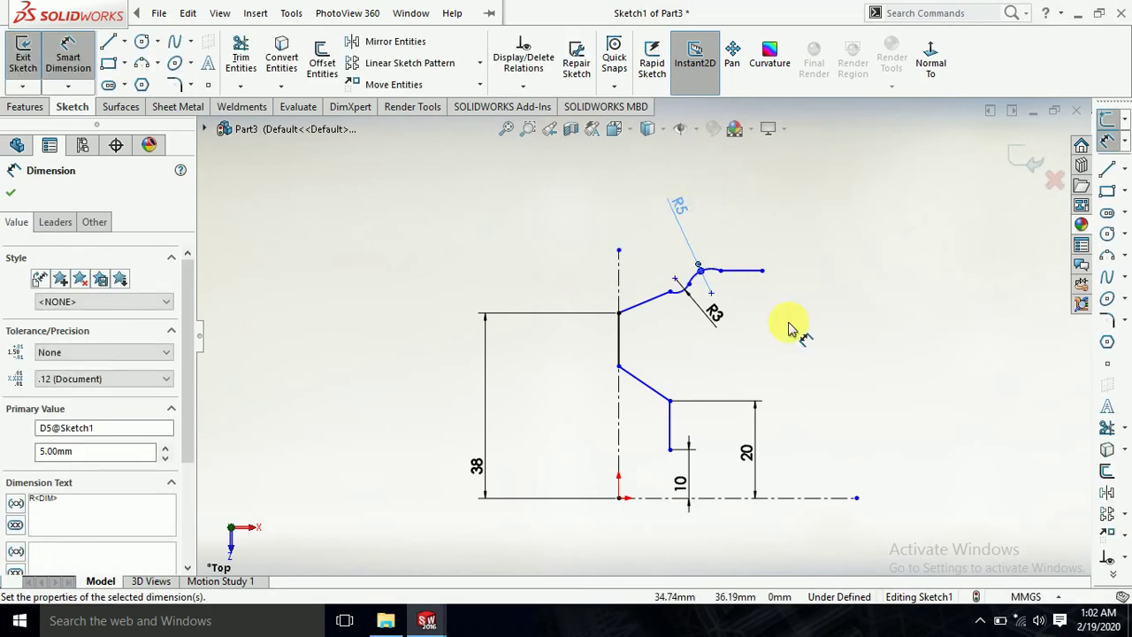
click(790, 329)
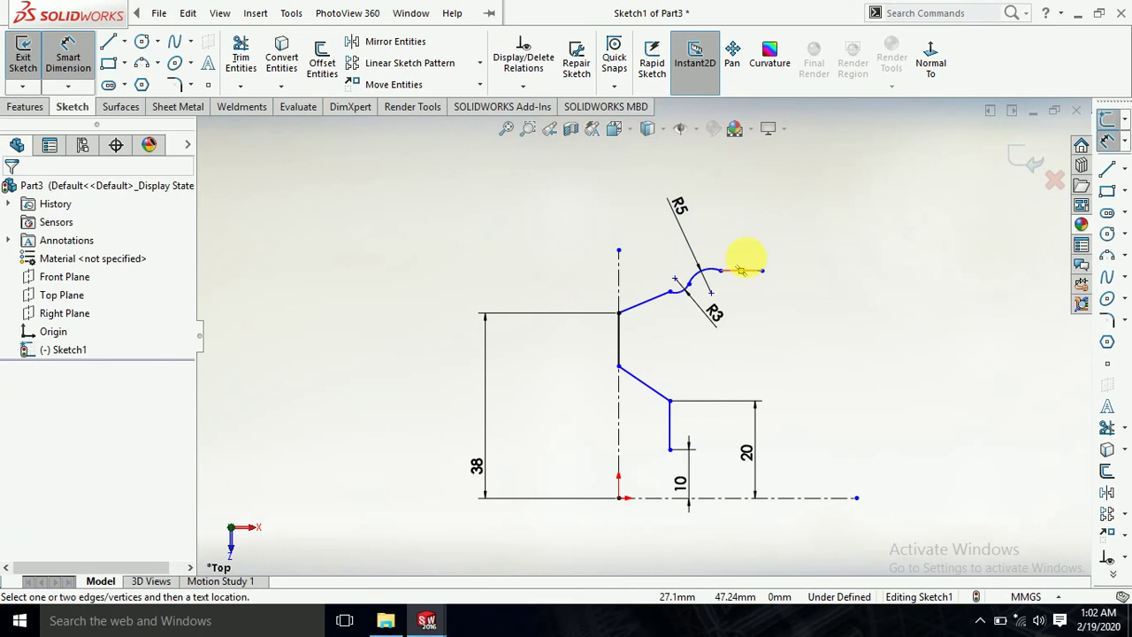
Step: Set the short top horizontal line's length to 5 mm
click(752, 274)
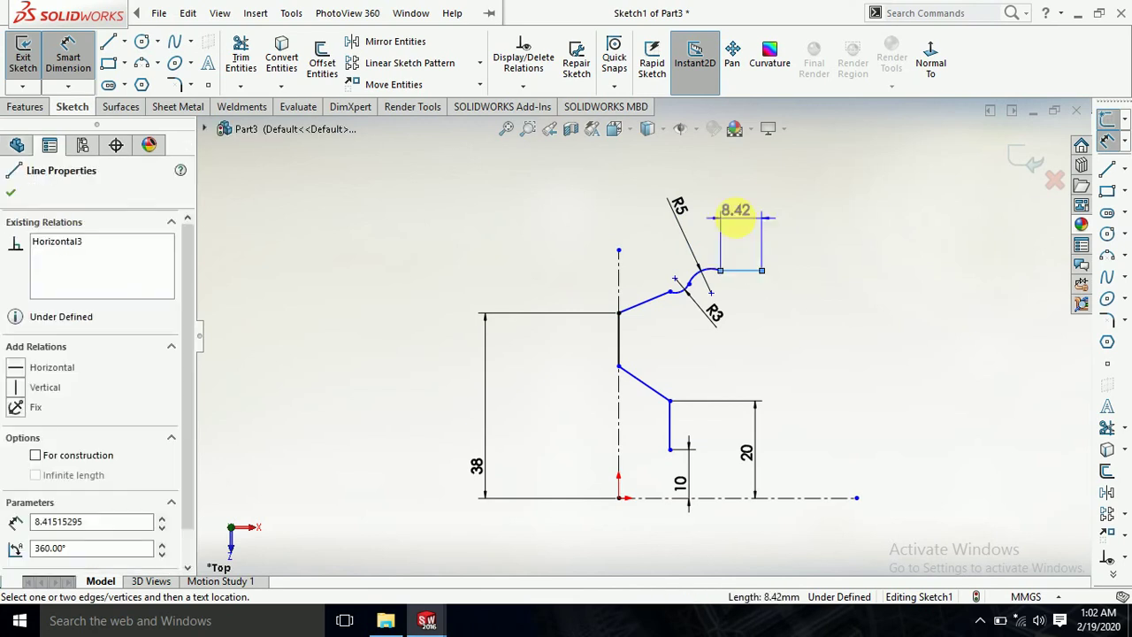
click(729, 223)
text(5)
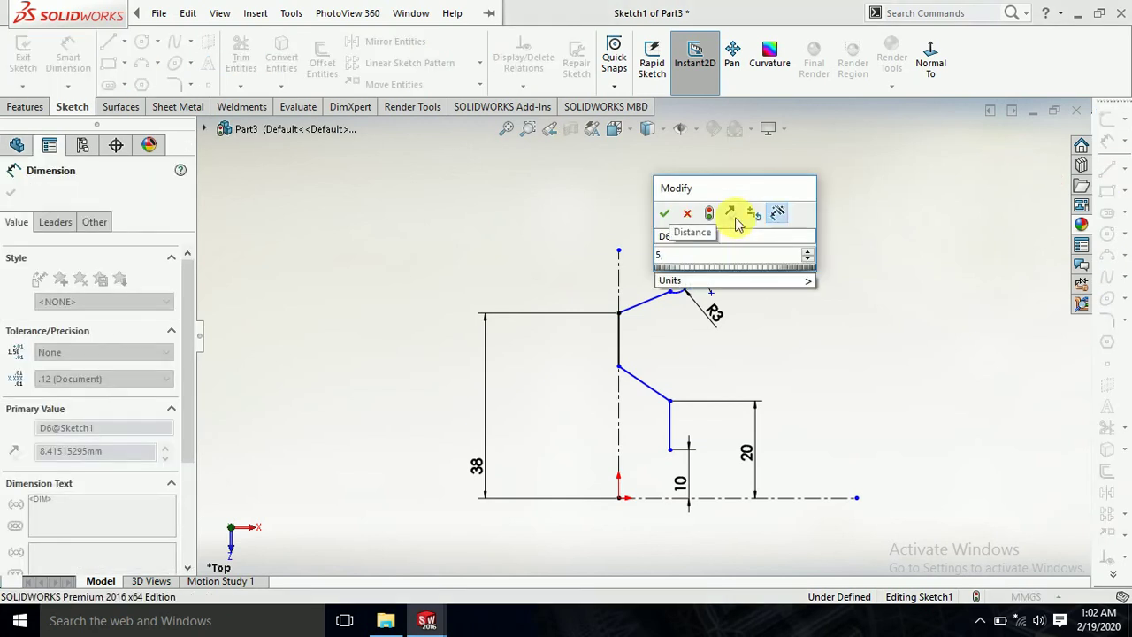
key(Return)
click(799, 287)
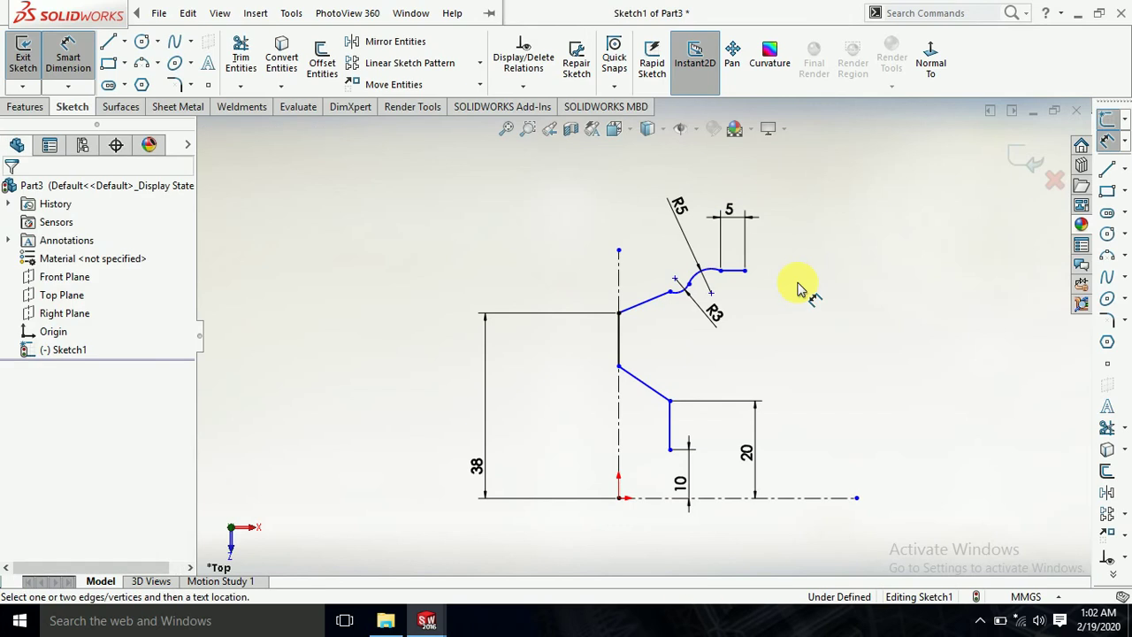
Step: Fillet the lower corner and the slanted line's upper corner at R5
click(176, 85)
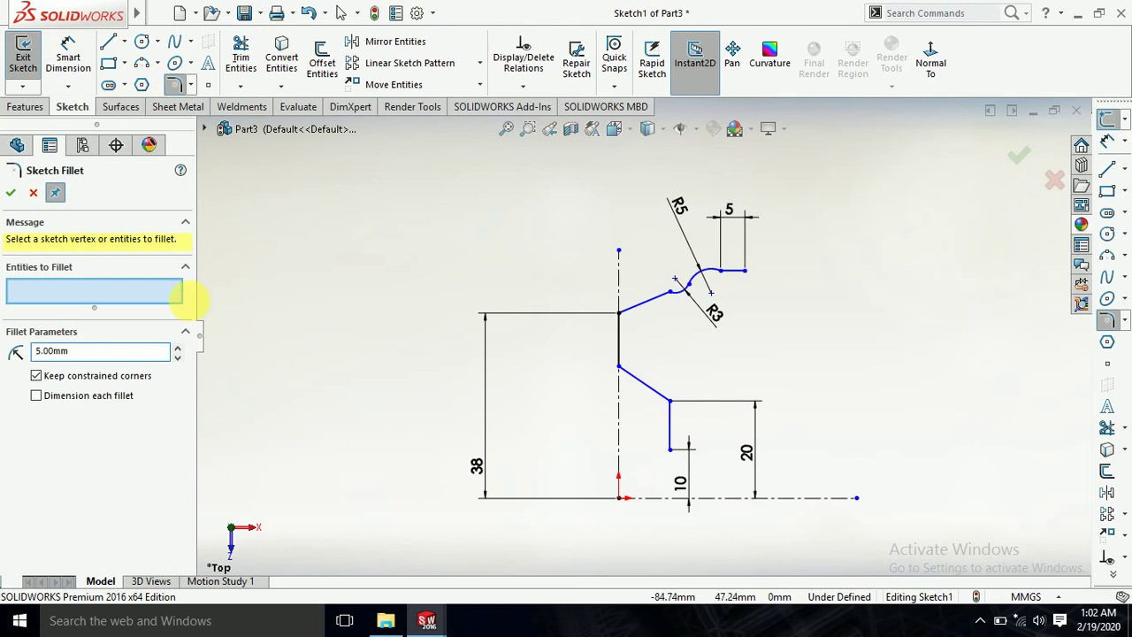
scroll(667, 402, down, 3)
scroll(664, 405, down, 2)
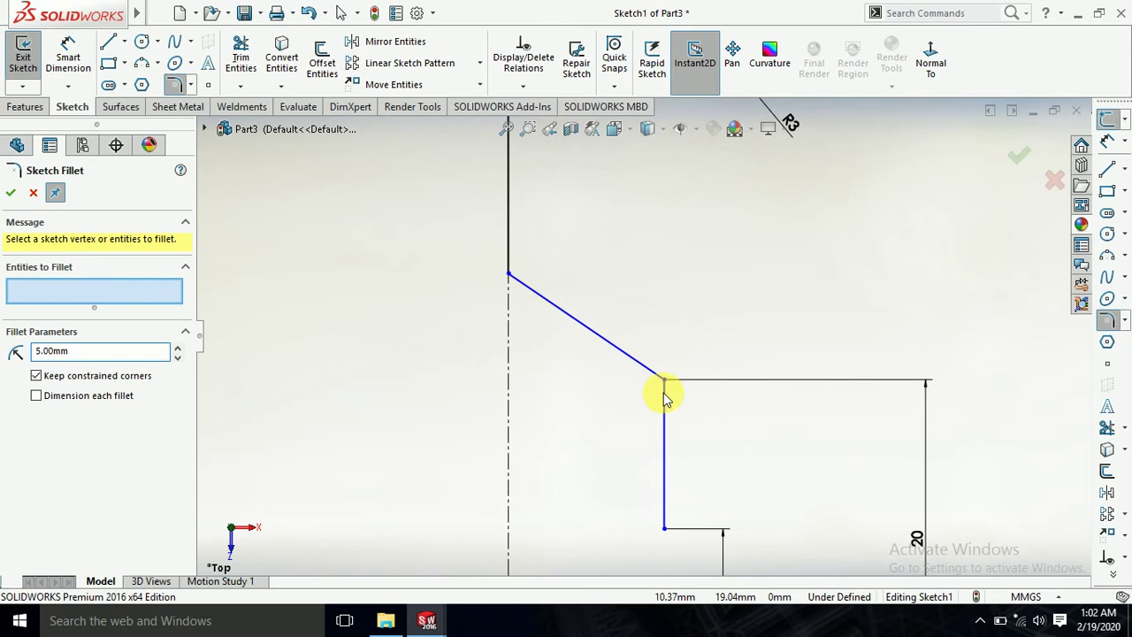
click(664, 381)
click(509, 273)
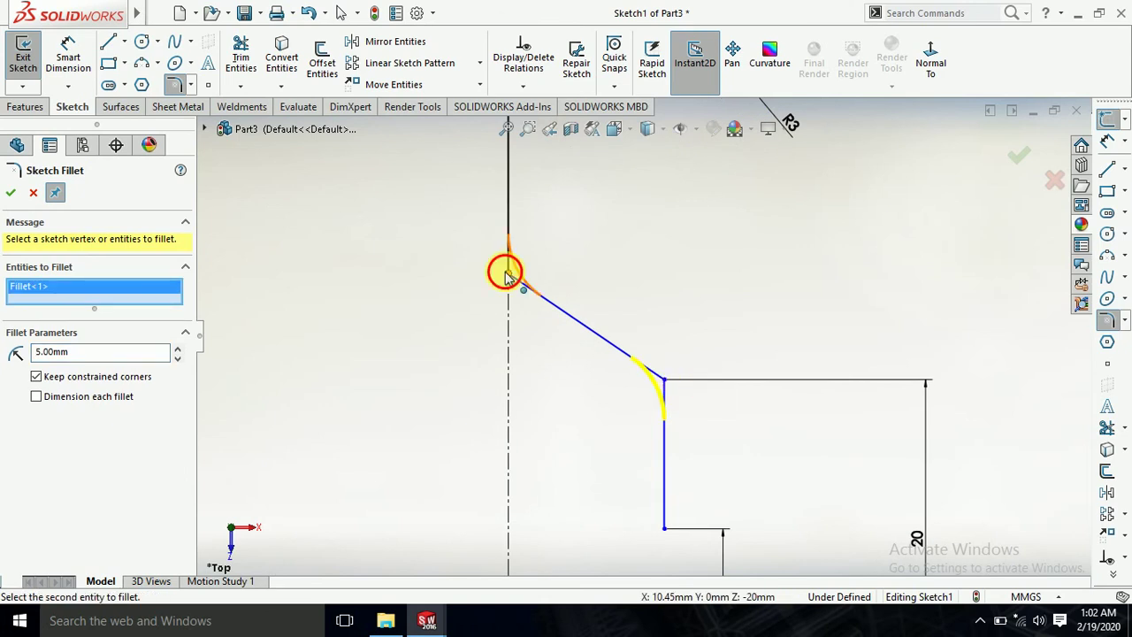
key(Return)
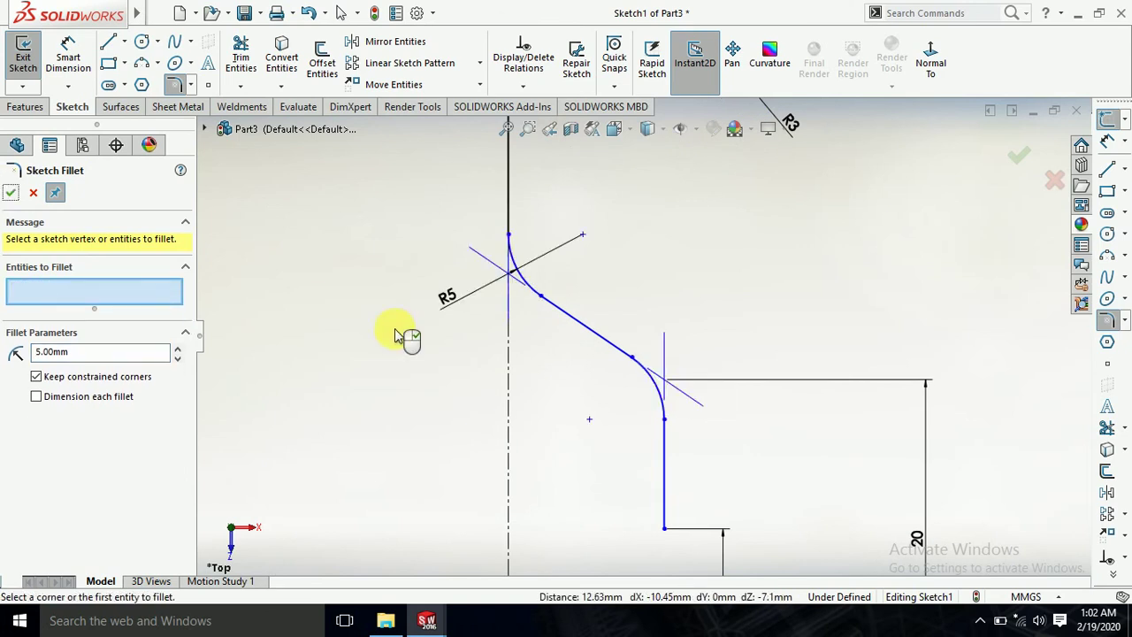
scroll(394, 328, up, 1)
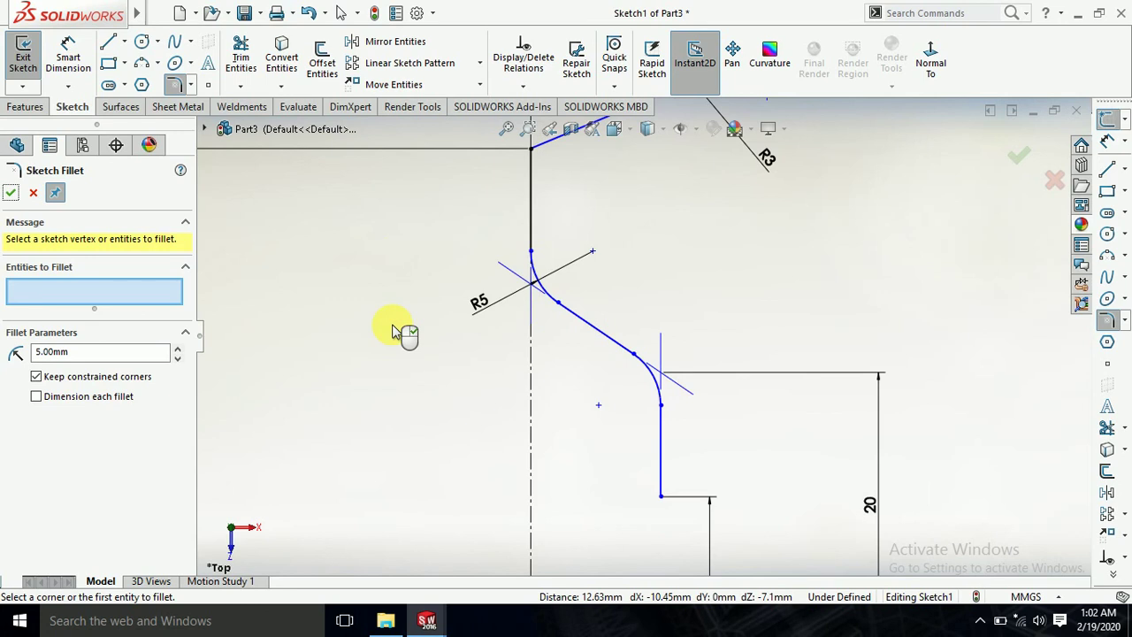
scroll(394, 329, up, 1)
scroll(442, 260, up, 1)
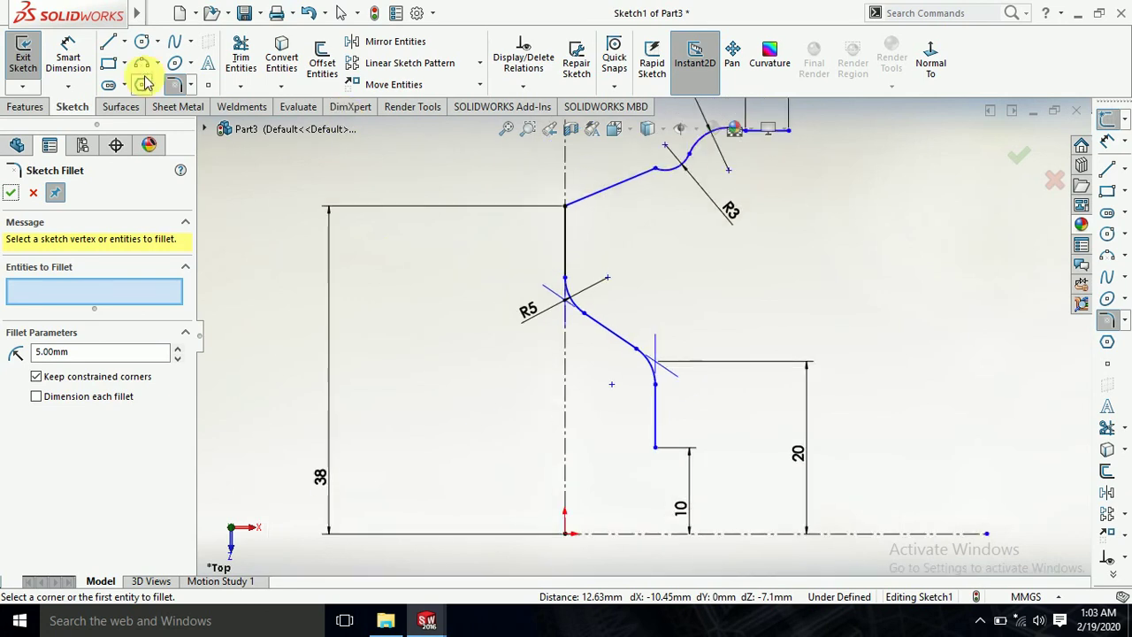
Step: Change the fillet radius to 2 mm and round the profile's top corner
double_click(53, 351)
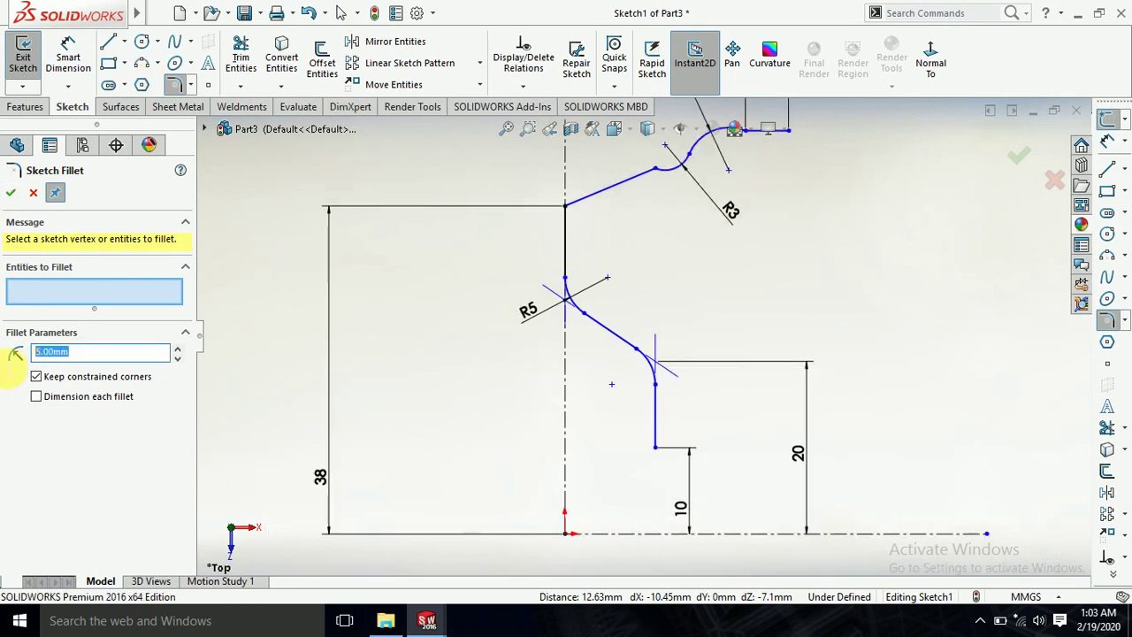
text(2)
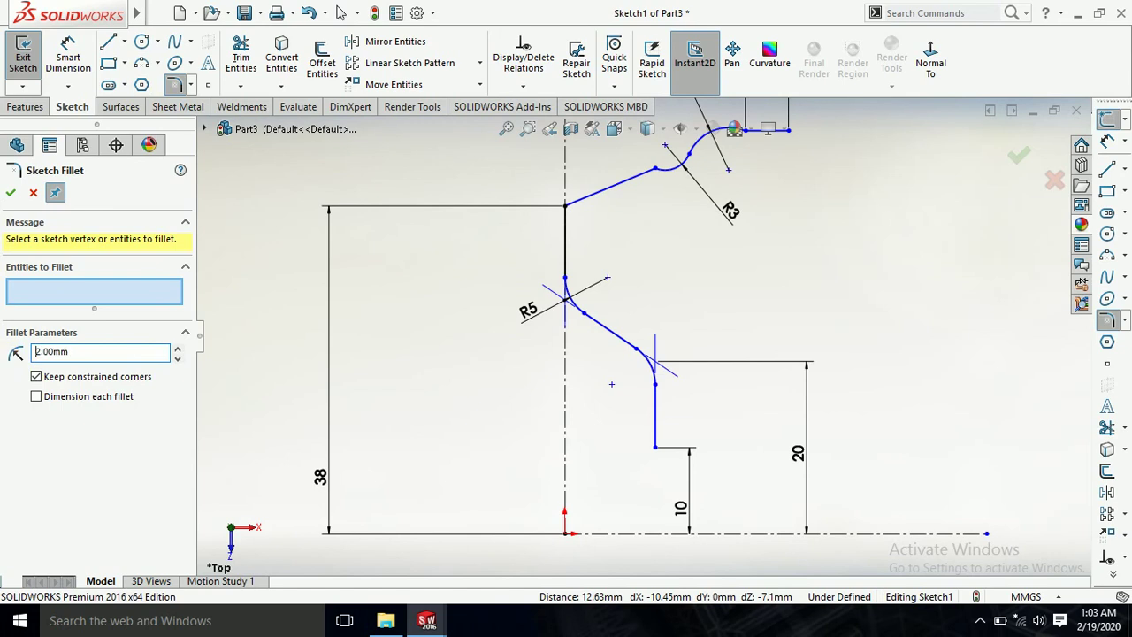
click(564, 207)
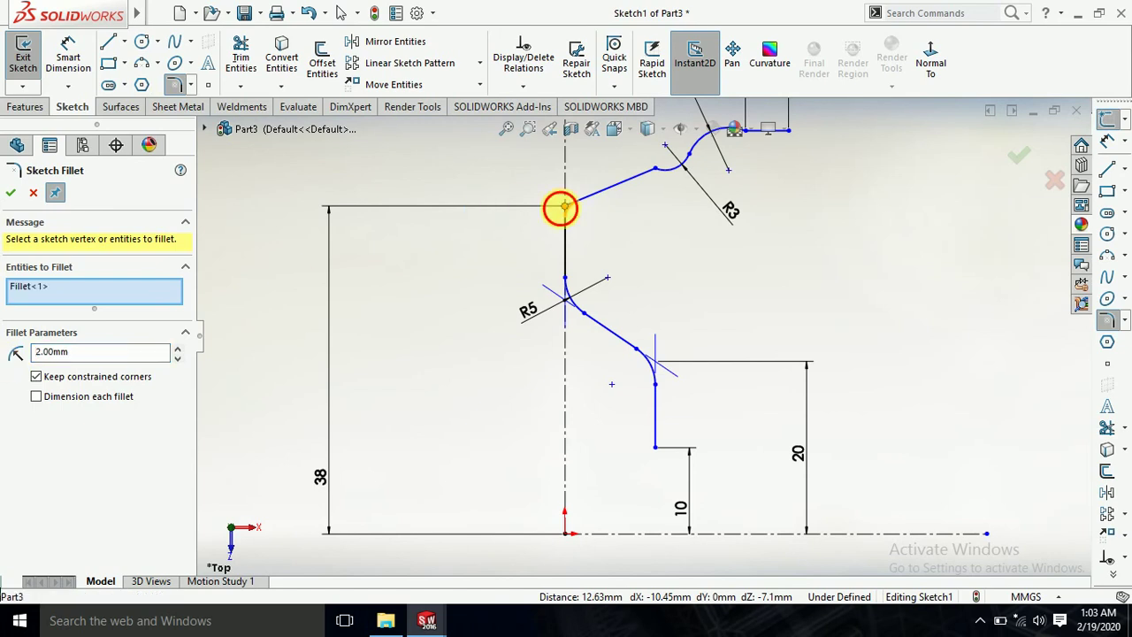
click(11, 192)
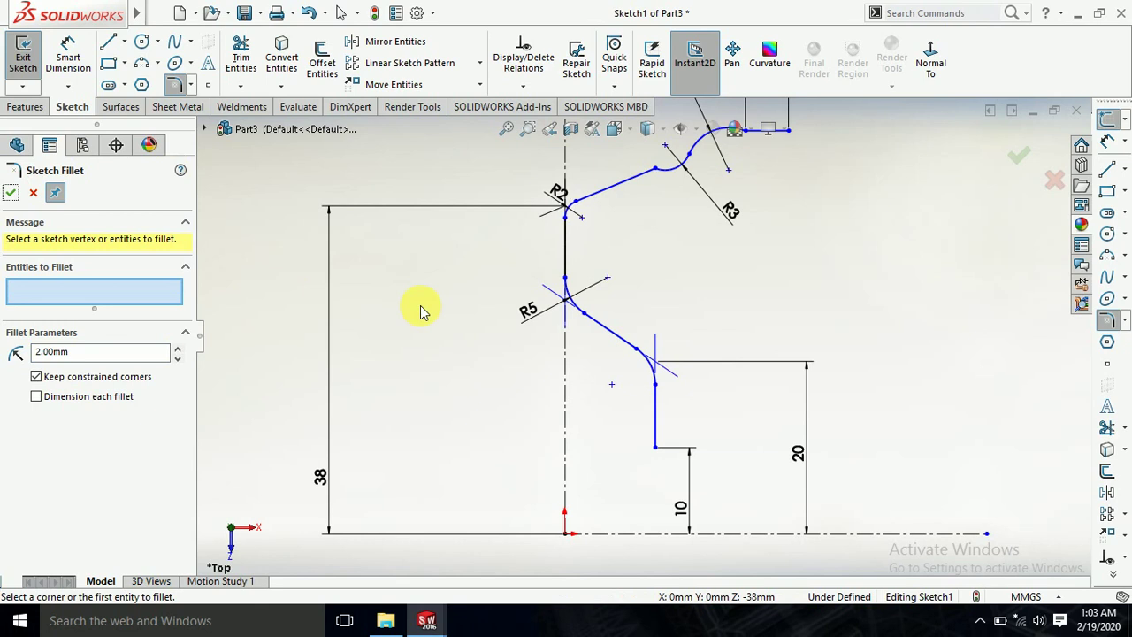
key(f)
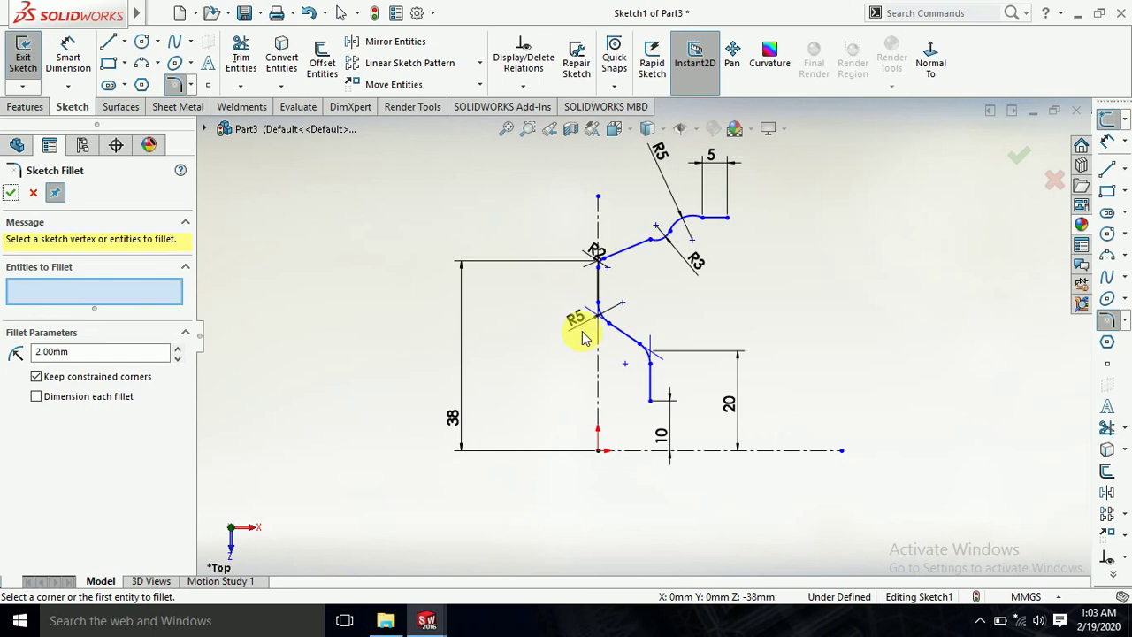
click(648, 377)
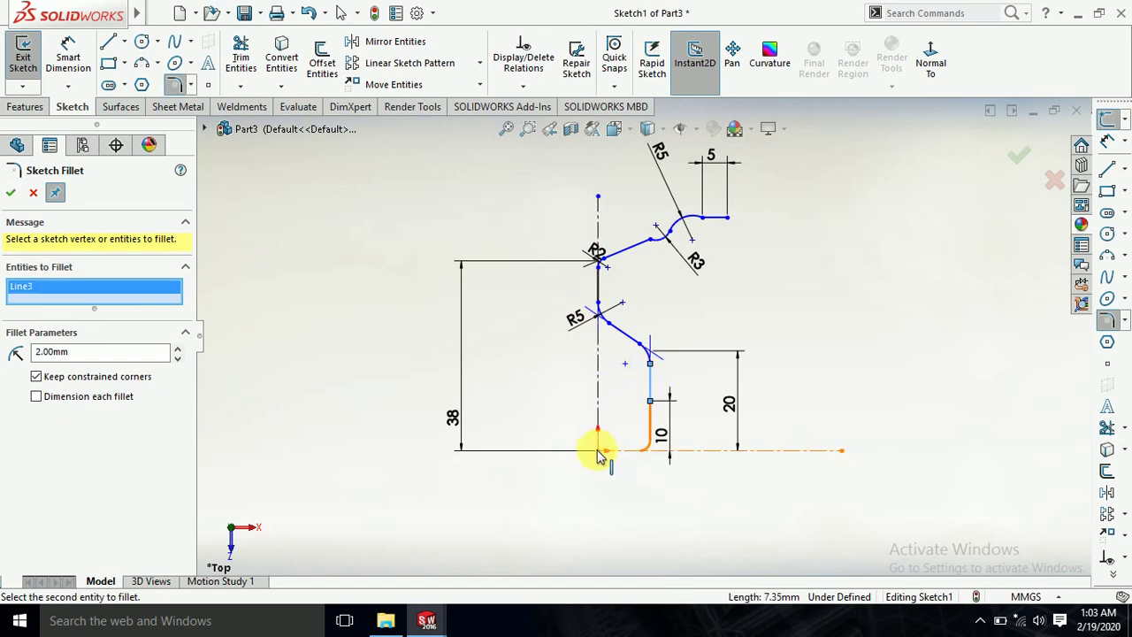
click(31, 192)
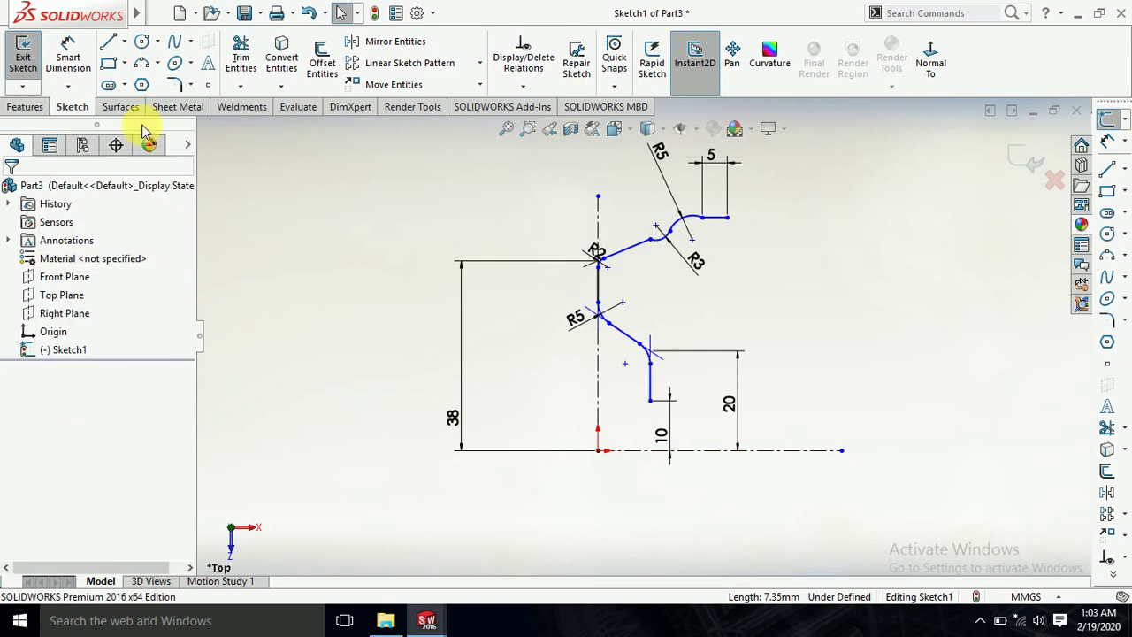
Step: Dimension the short line's horizontal distance from the origin, entering 10.25
click(68, 55)
click(650, 401)
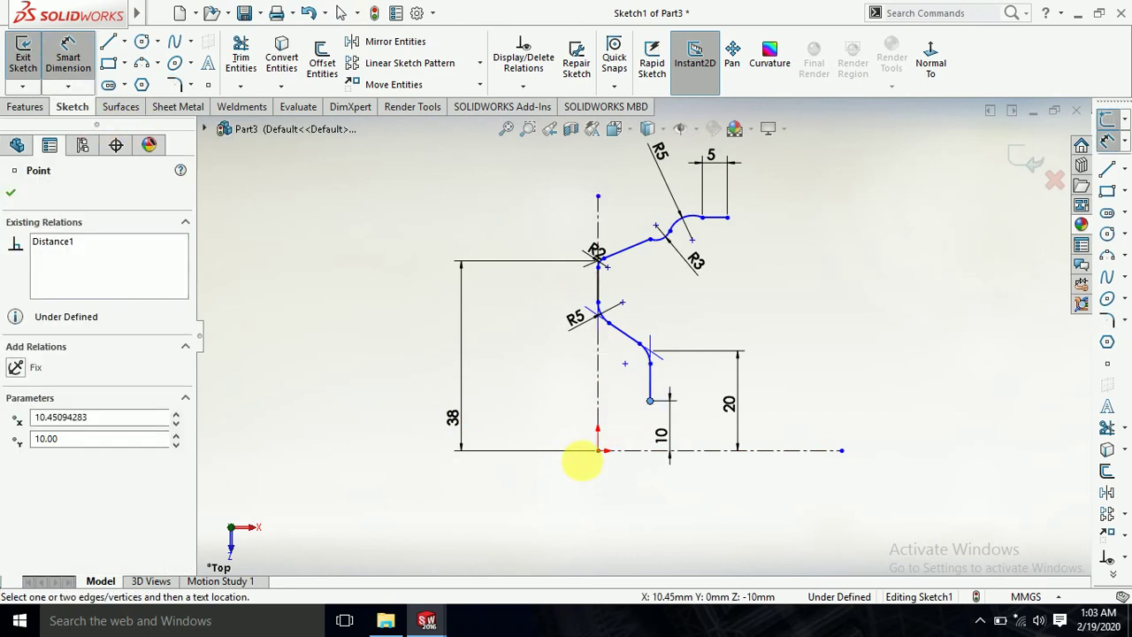
click(599, 450)
click(623, 503)
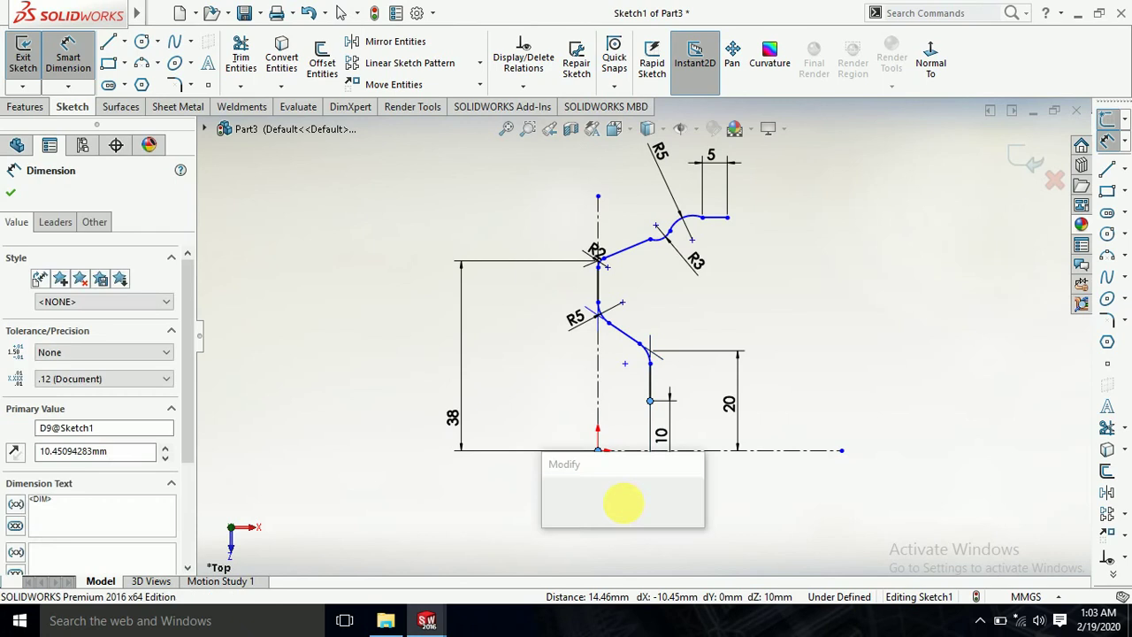
text(10.2)
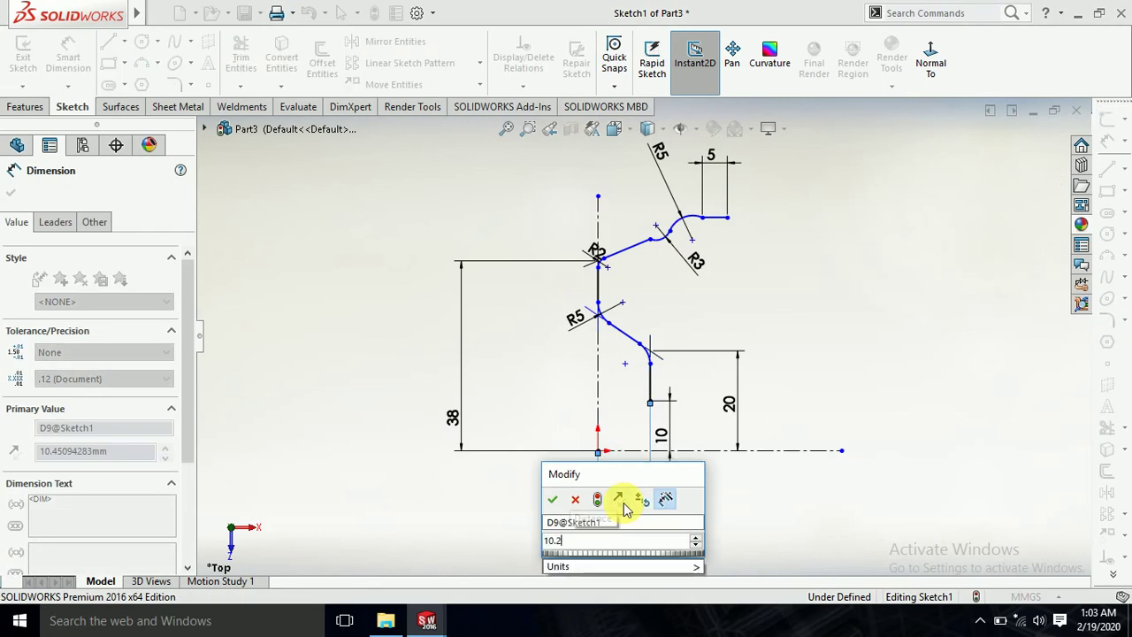
text(5)
Step: Confirm the 10.25 mm offset of the short vertical line and fit the sketch in view
key(Return)
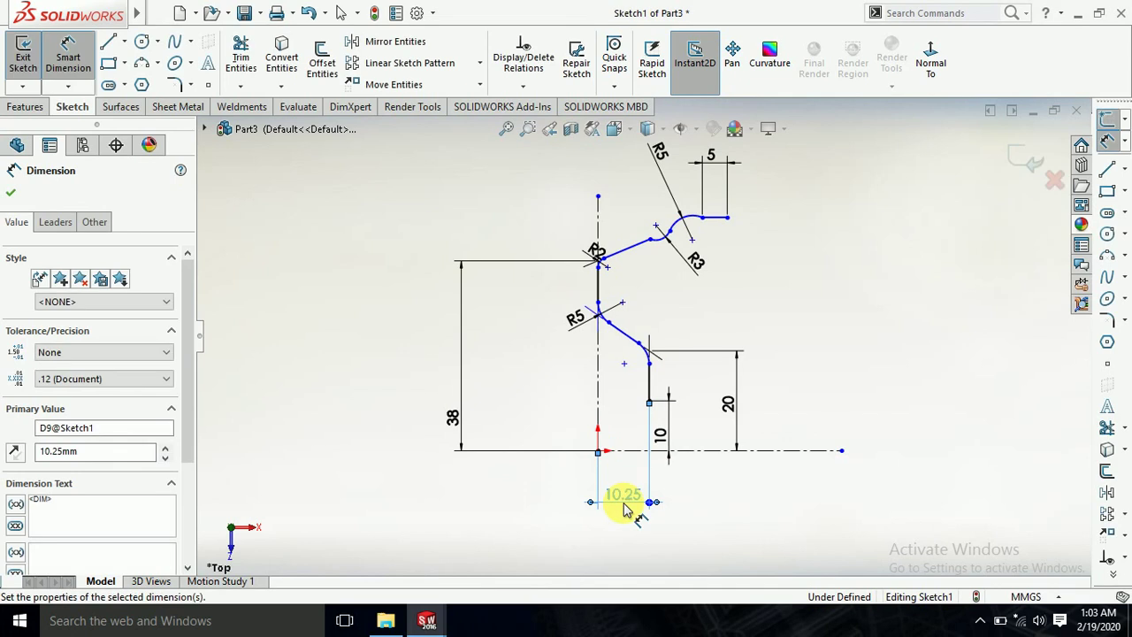
click(811, 378)
key(f)
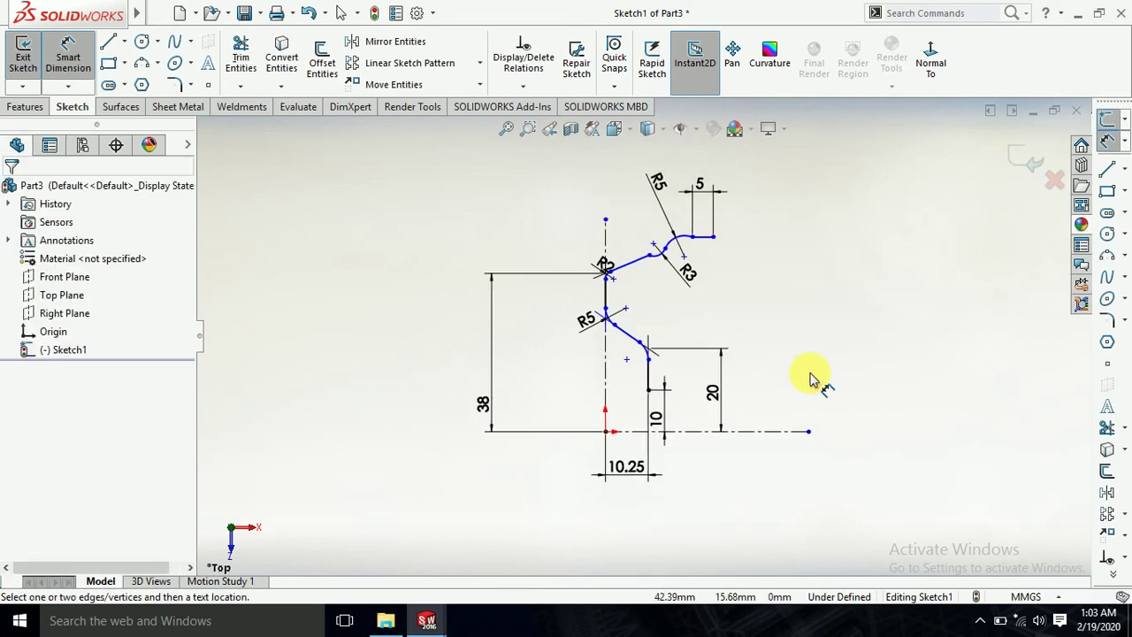
click(35, 107)
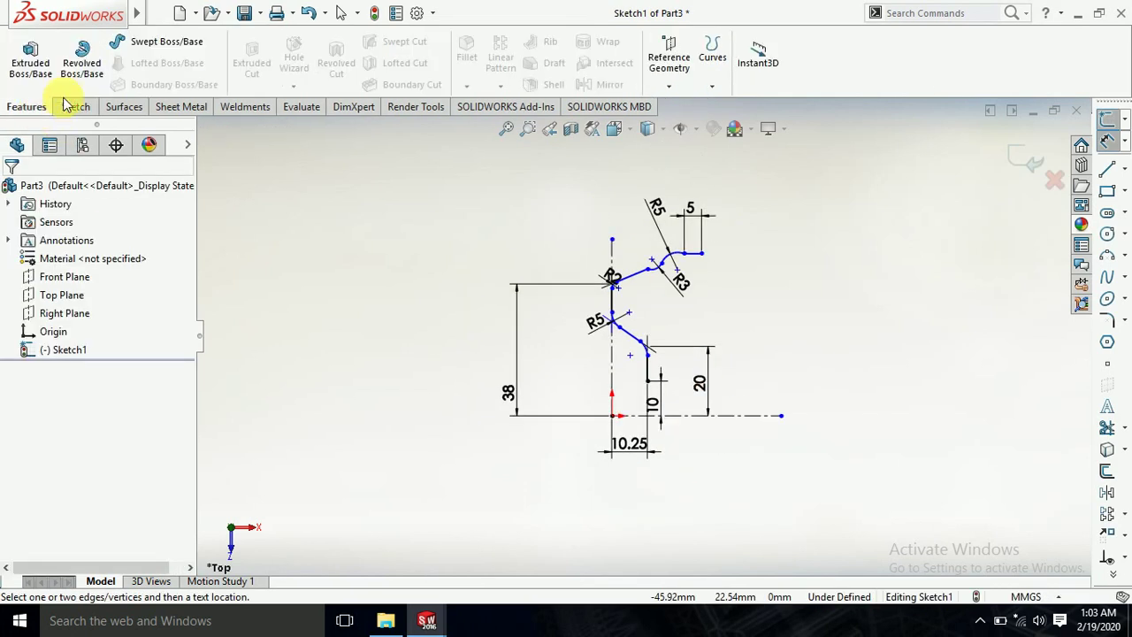
Step: Revolve the open profile 360° about the centerline as a 1 mm thin feature
click(81, 57)
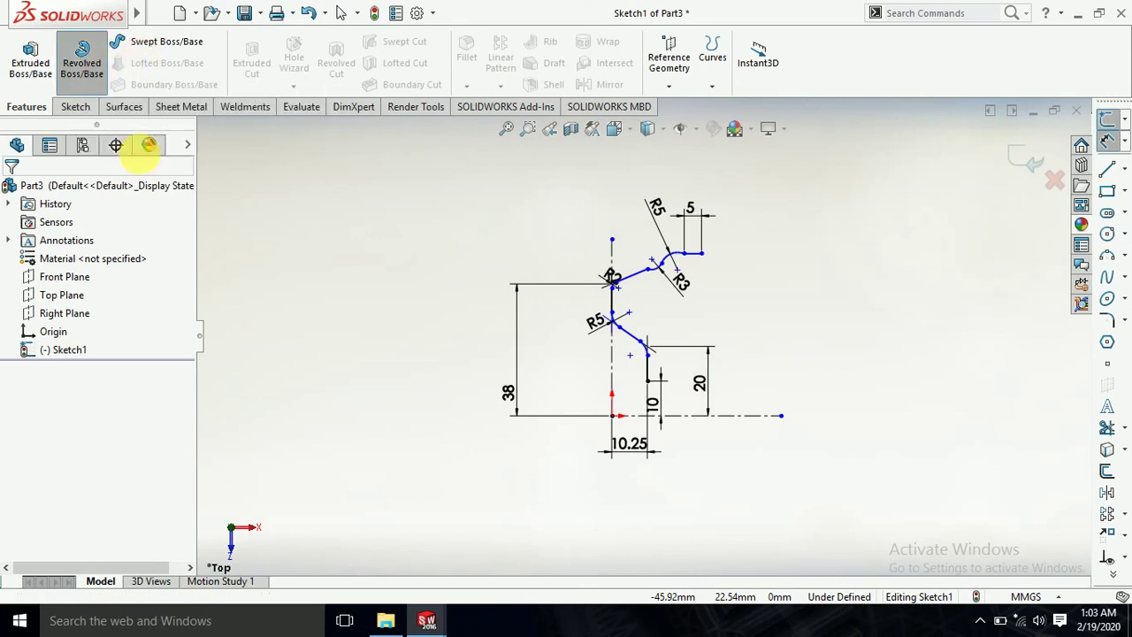
click(679, 315)
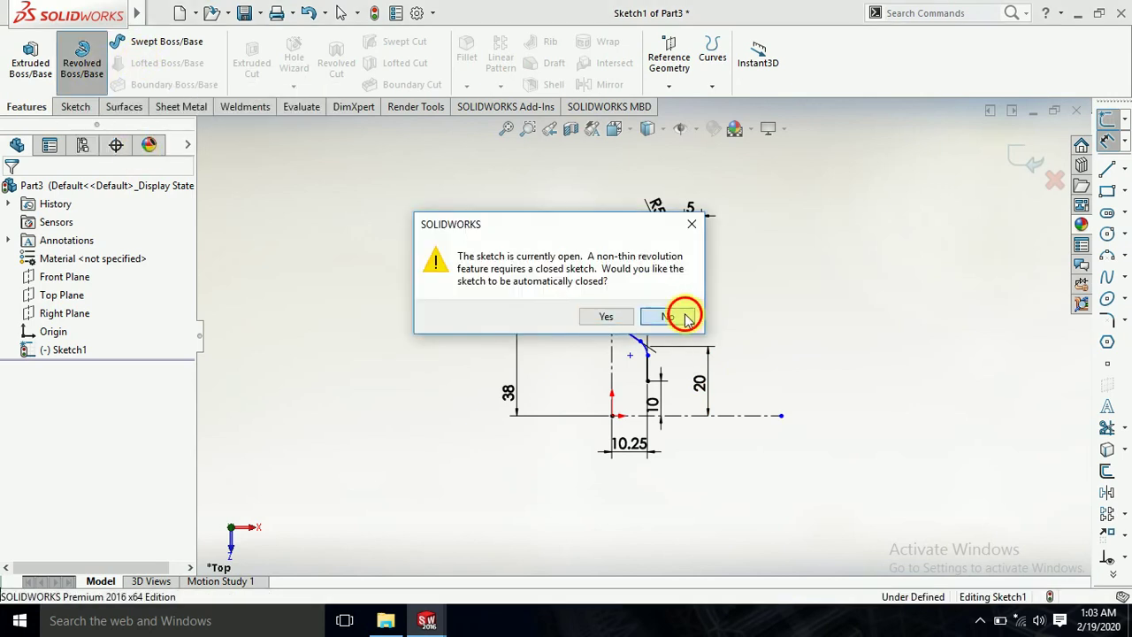
click(548, 365)
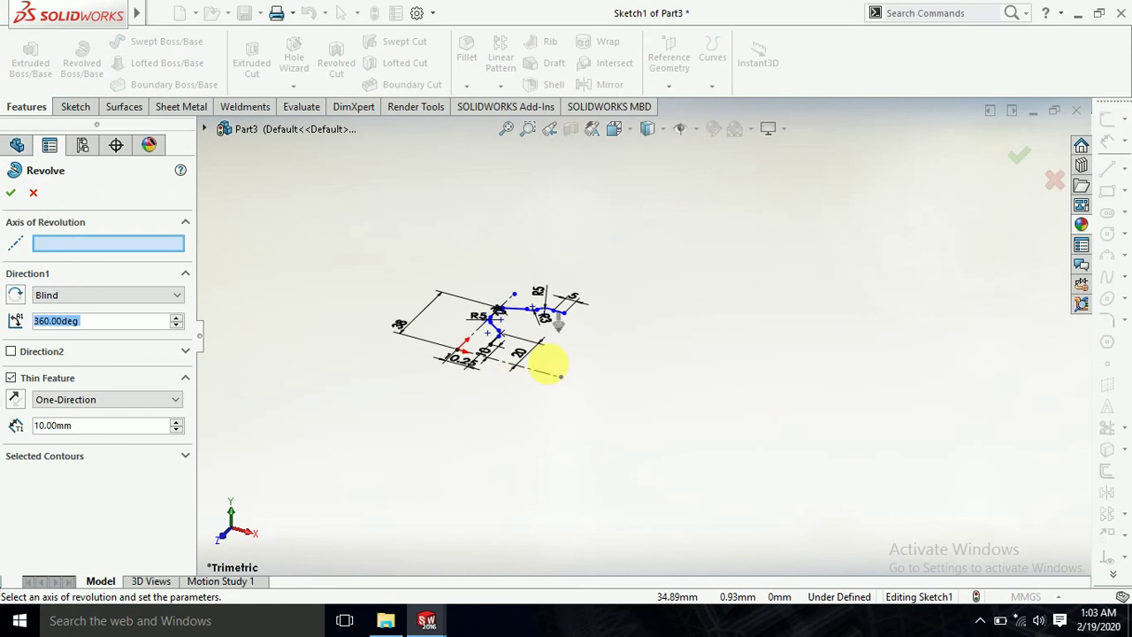
click(537, 370)
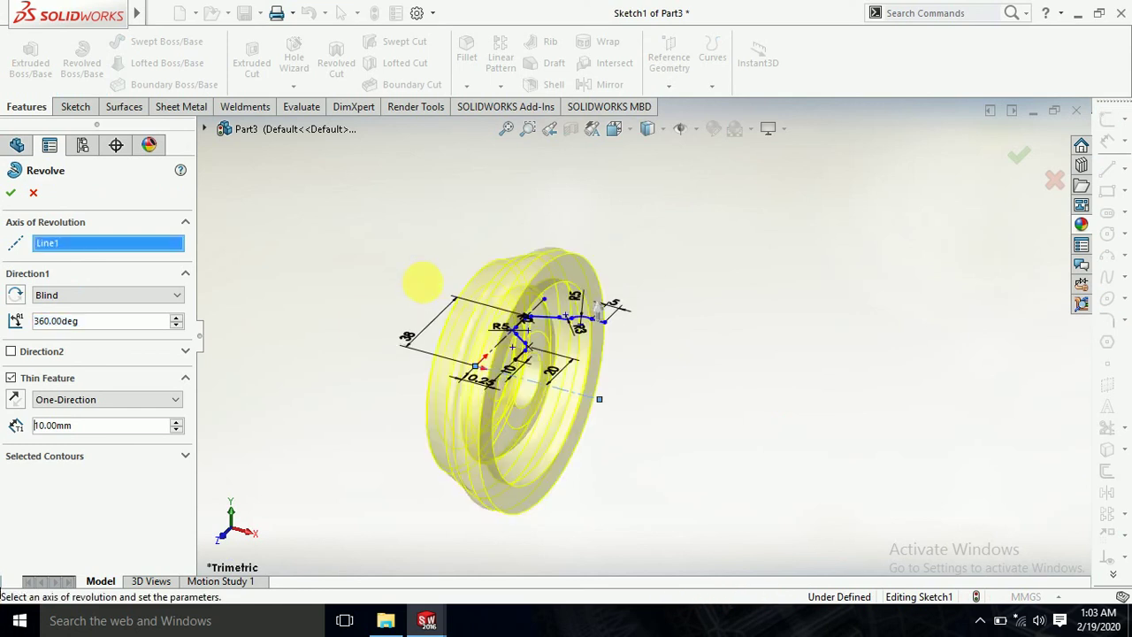
scroll(425, 284, down, 1)
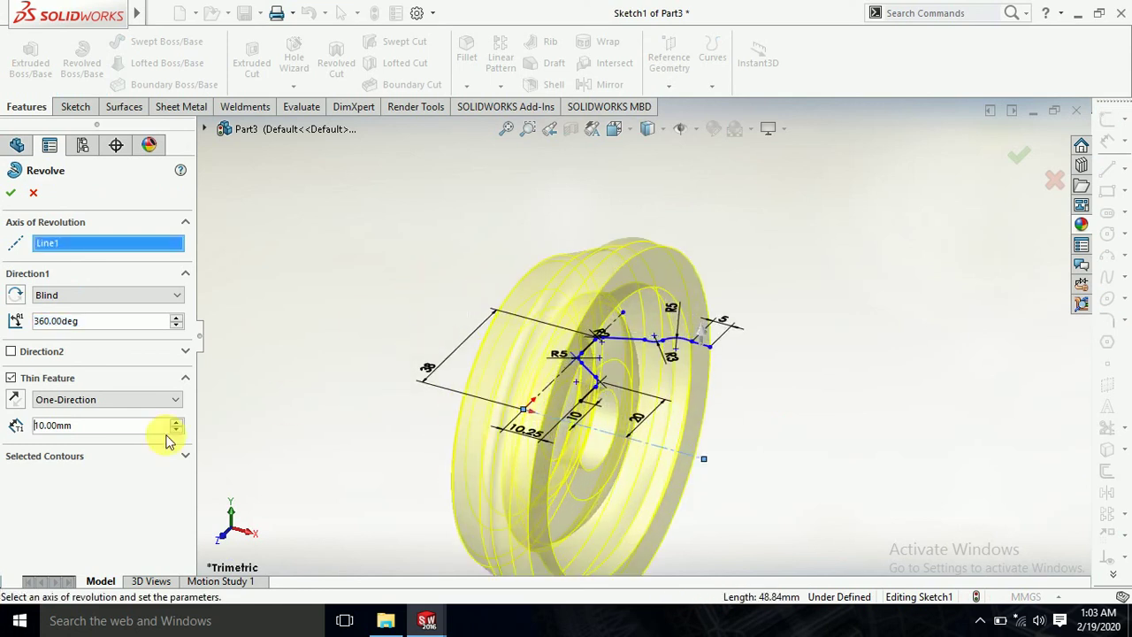
drag(84, 424, 16, 427)
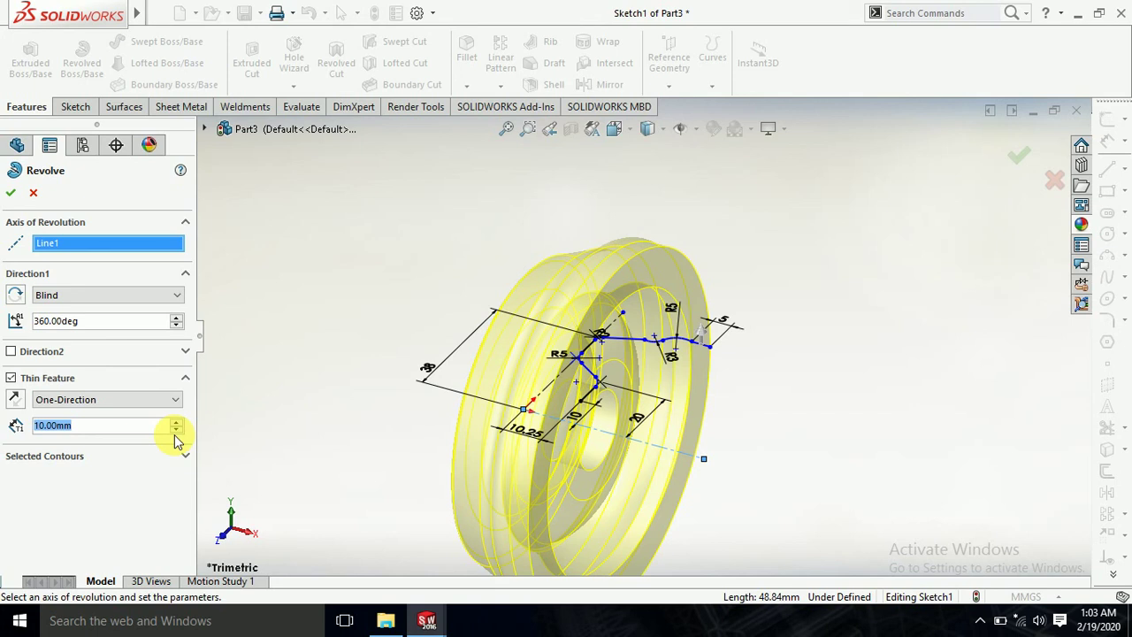
text(1)
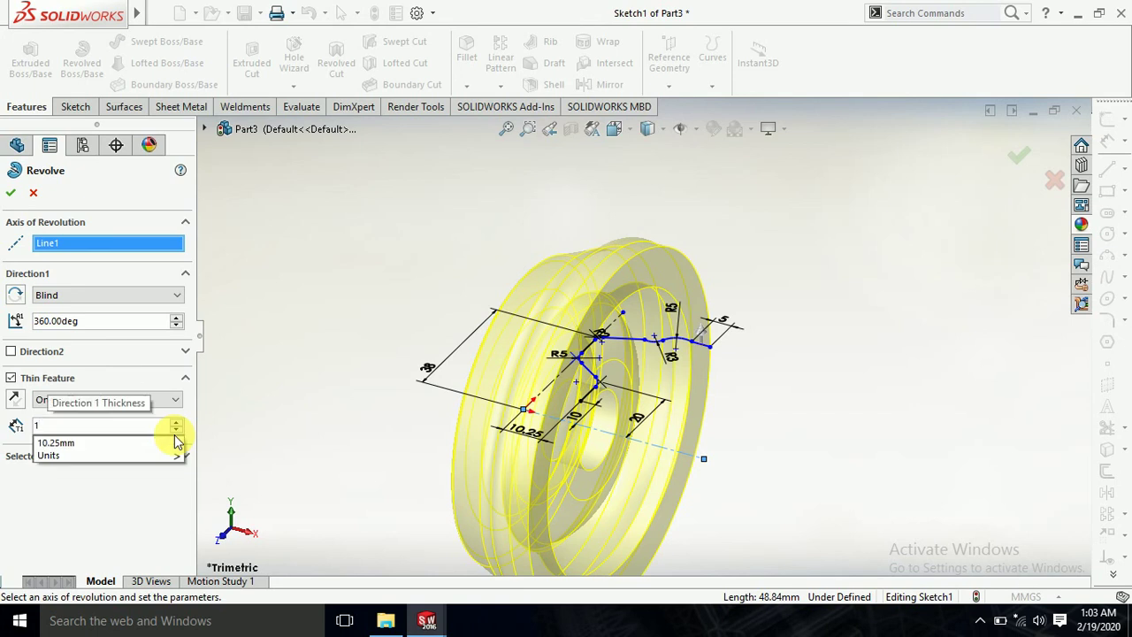
key(Return)
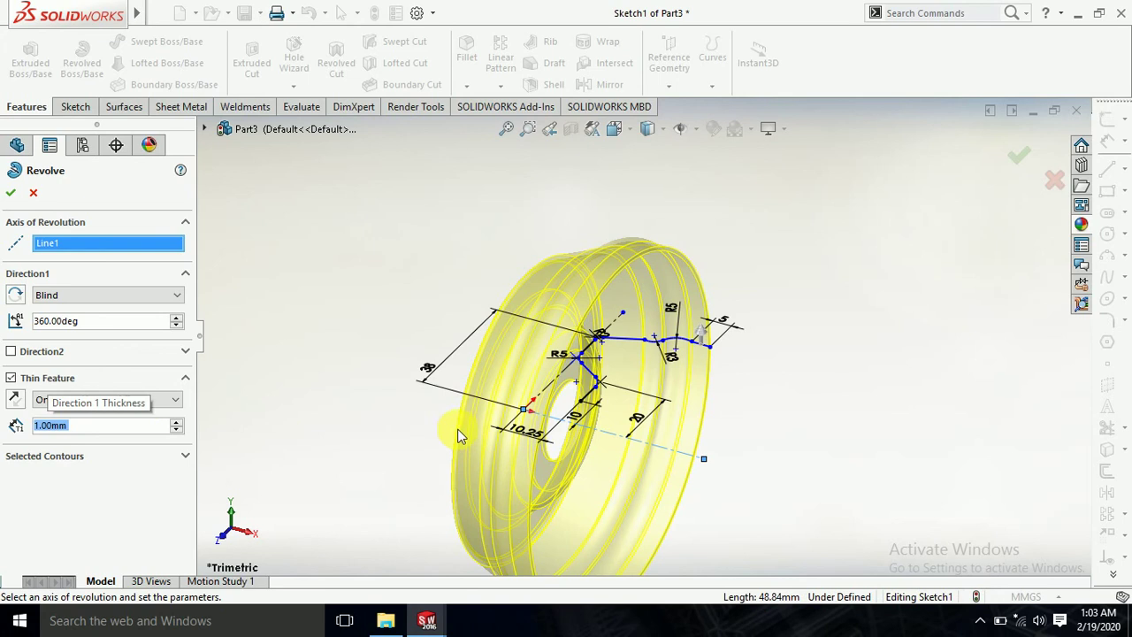
mouse_move(361, 457)
middle_down()
mouse_move(311, 404)
mouse_move(406, 257)
middle_up()
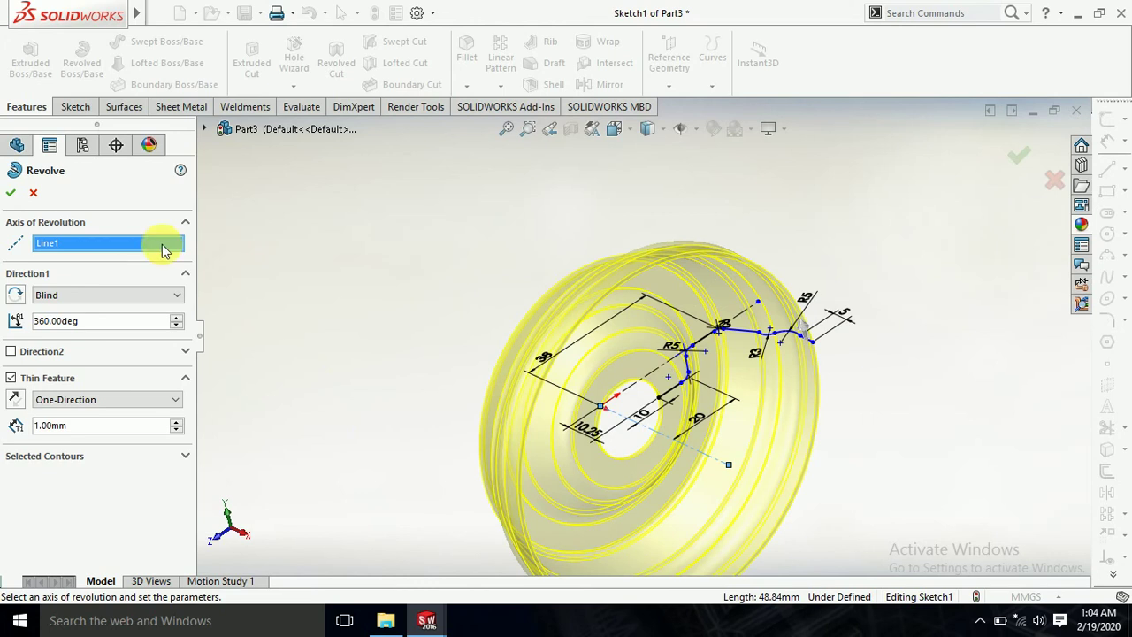
click(11, 194)
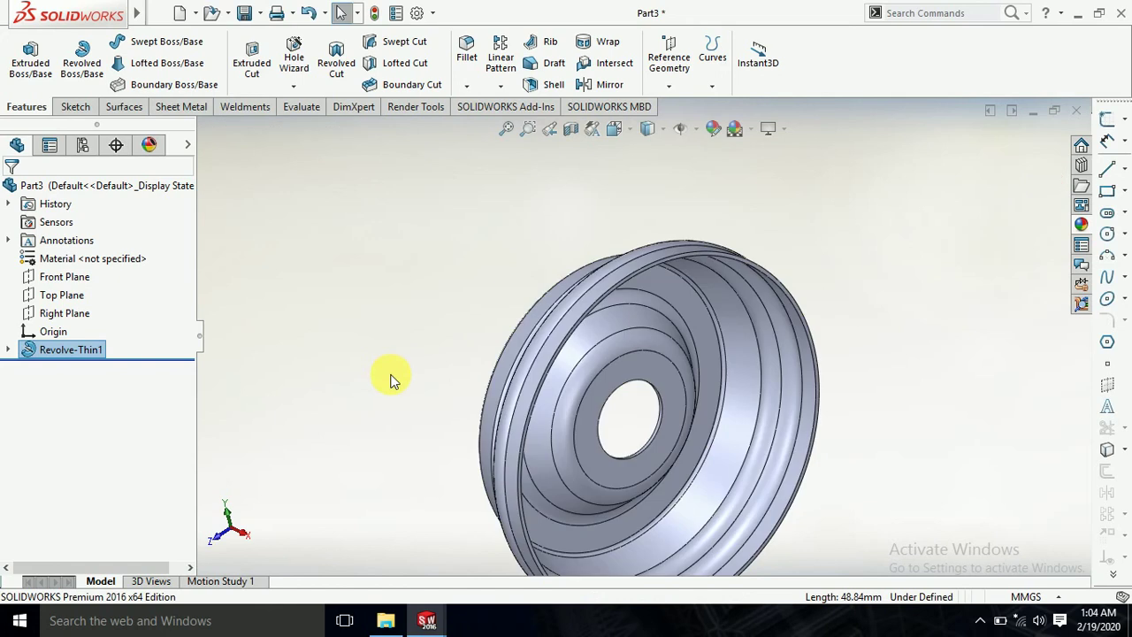
Step: Apply a matte aluminum appearance to the rim and orbit to view its side and inner bore
scroll(394, 378, down, 2)
middle_drag(392, 379, 420, 430)
scroll(333, 372, up, 1)
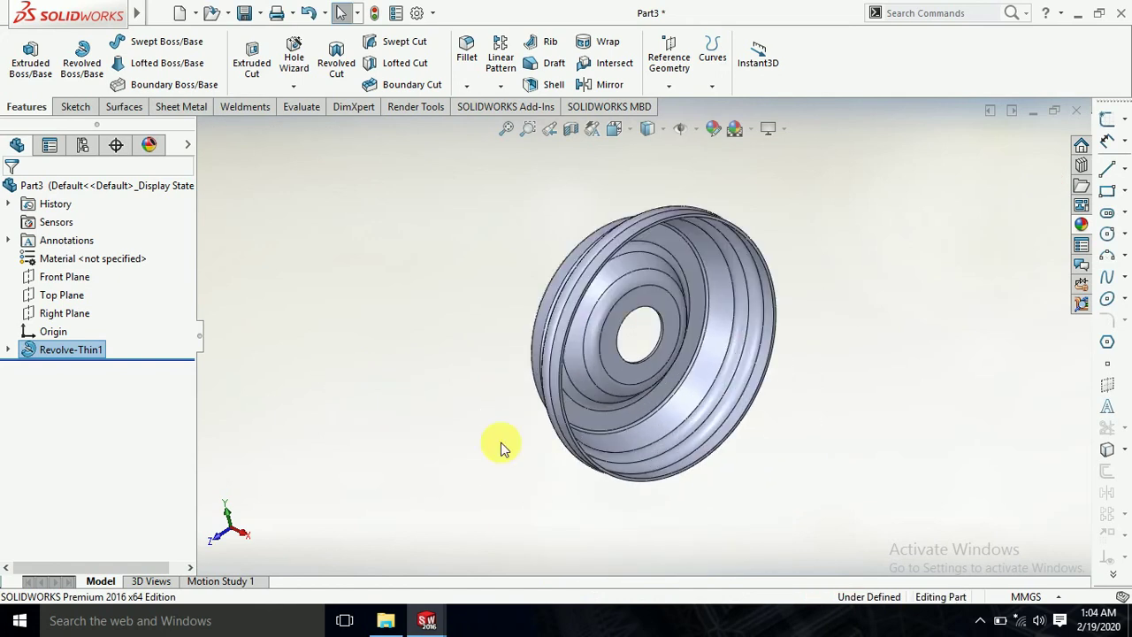
mouse_move(500, 449)
middle_down()
mouse_move(374, 359)
mouse_move(492, 354)
mouse_move(537, 387)
mouse_move(518, 404)
mouse_move(619, 380)
middle_up()
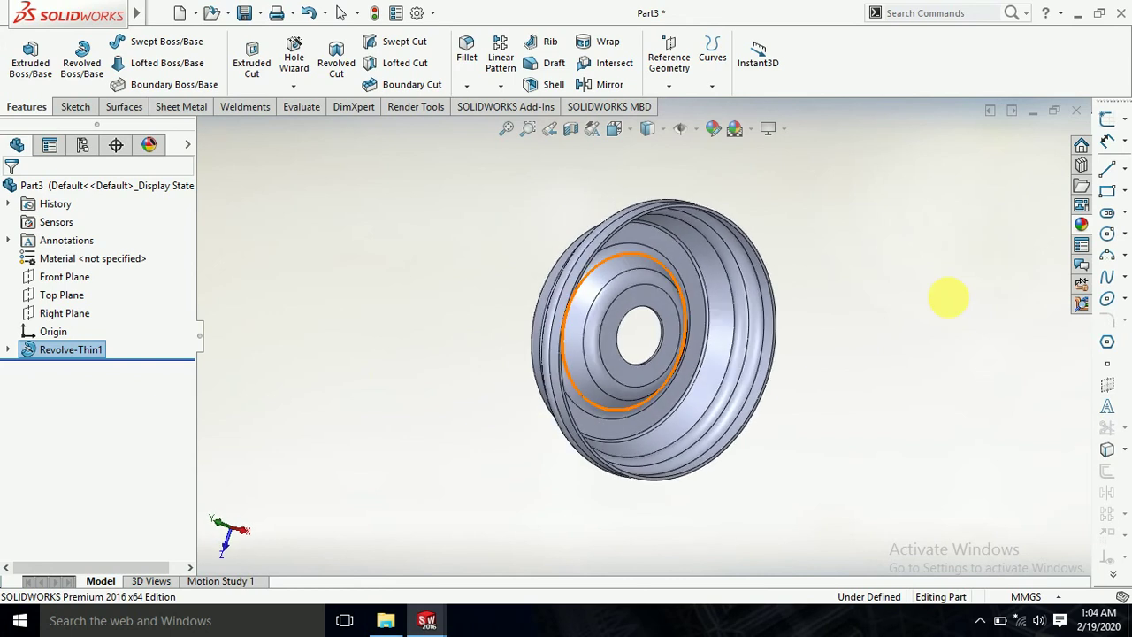
click(1080, 223)
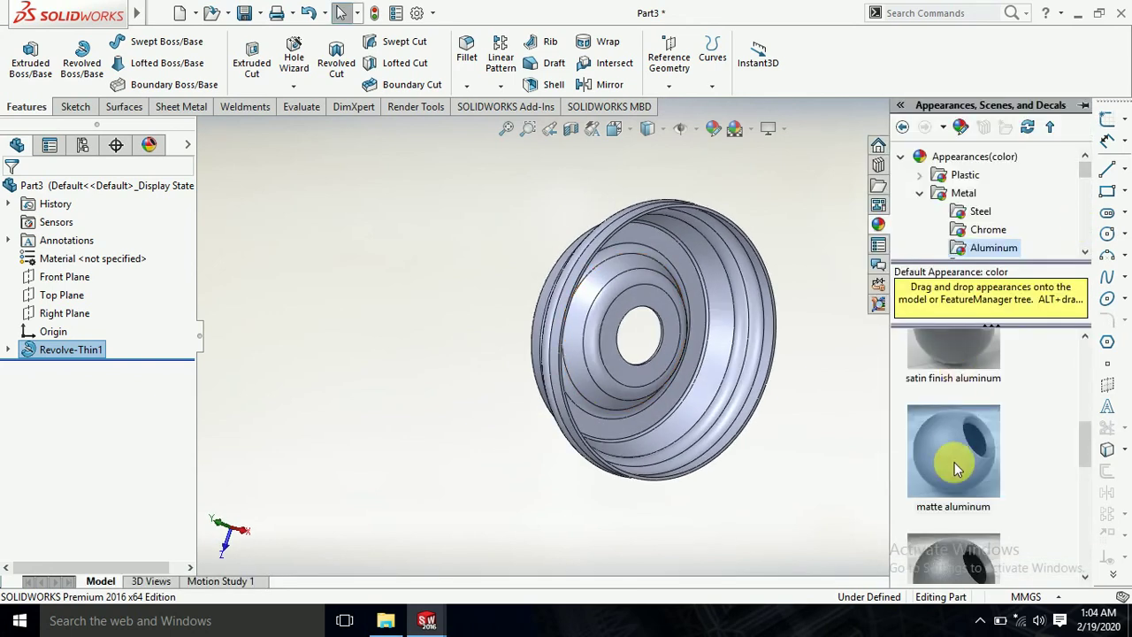
mouse_move(955, 449)
mouse_down()
mouse_move(690, 359)
mouse_move(659, 358)
mouse_up()
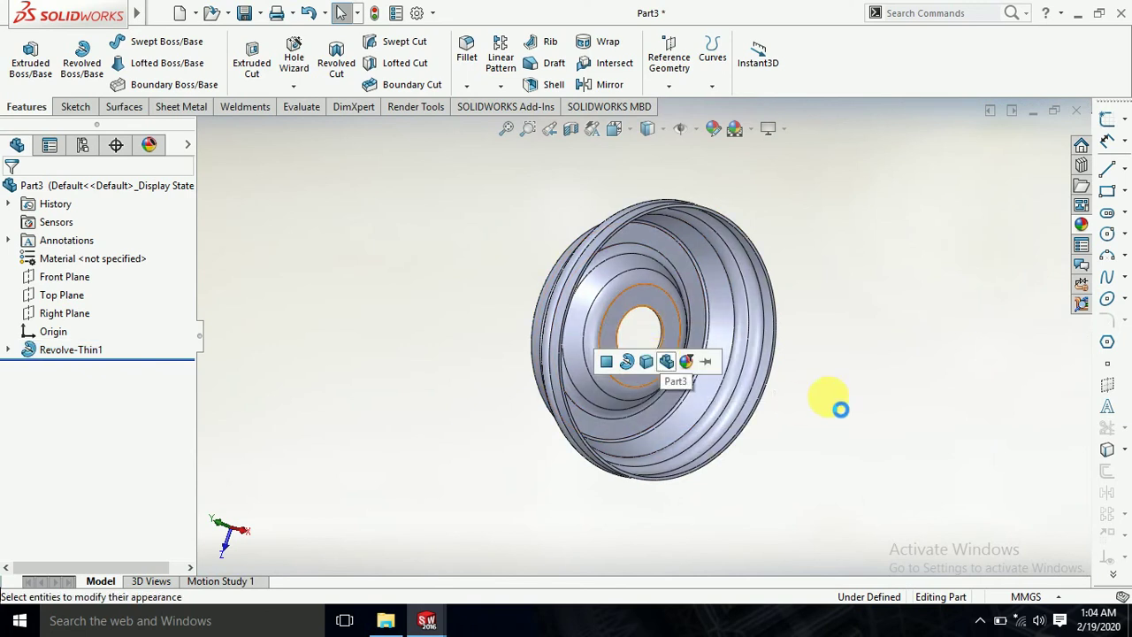
click(864, 363)
mouse_move(856, 414)
middle_down()
mouse_move(890, 383)
mouse_move(876, 440)
mouse_move(920, 435)
mouse_move(940, 486)
middle_up()
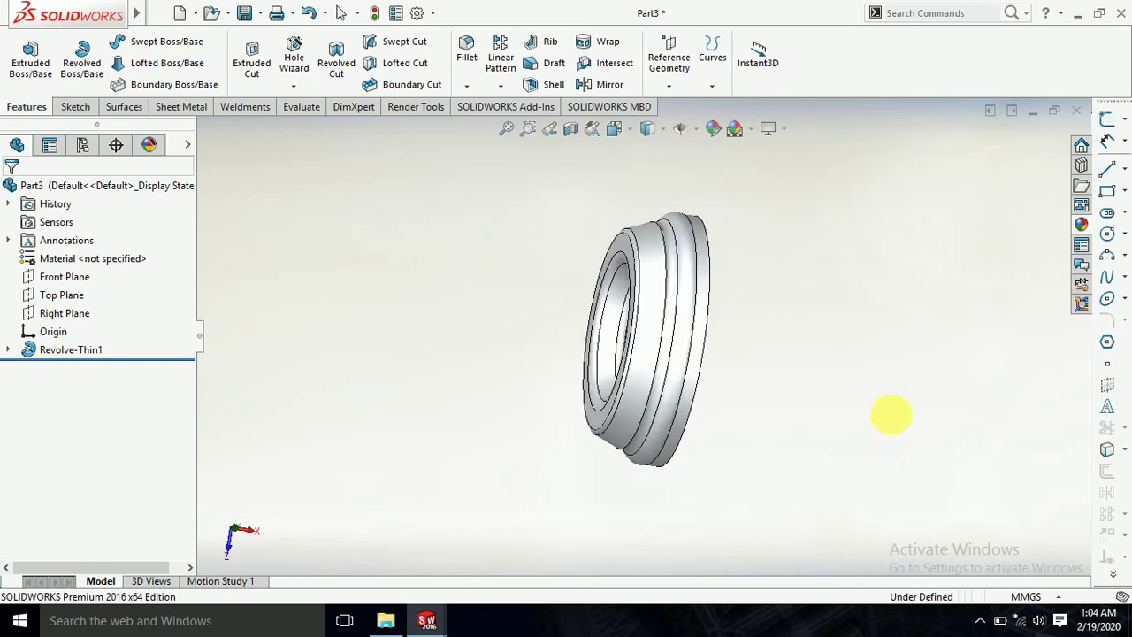
middle_drag(890, 414, 851, 460)
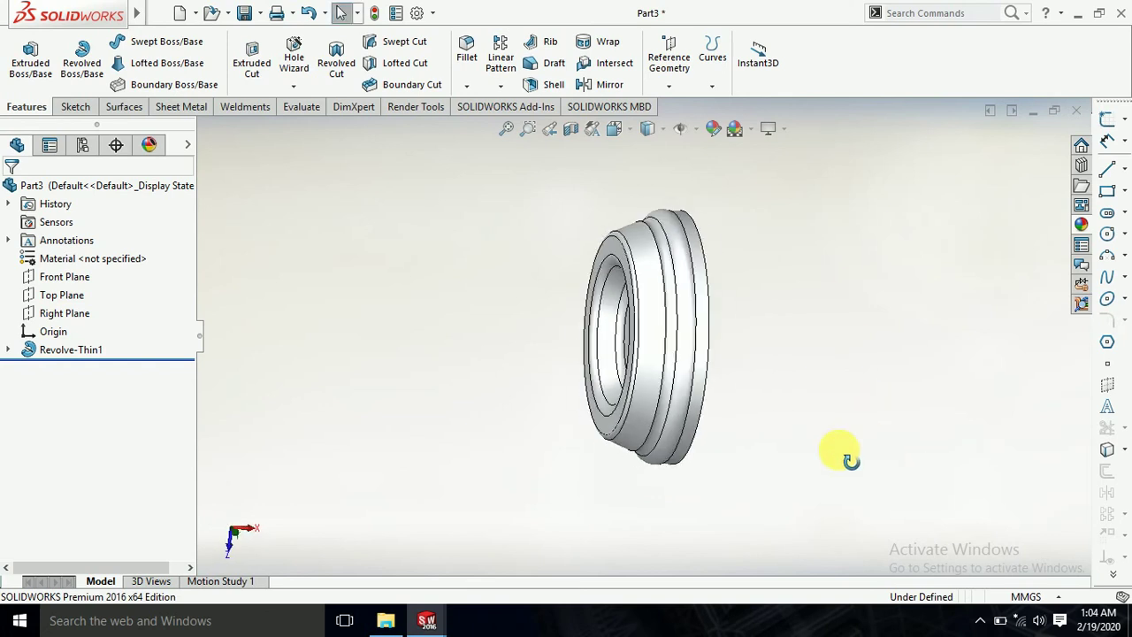
Step: Mirror the Revolve-Thin1 body about the Right Plane
click(610, 86)
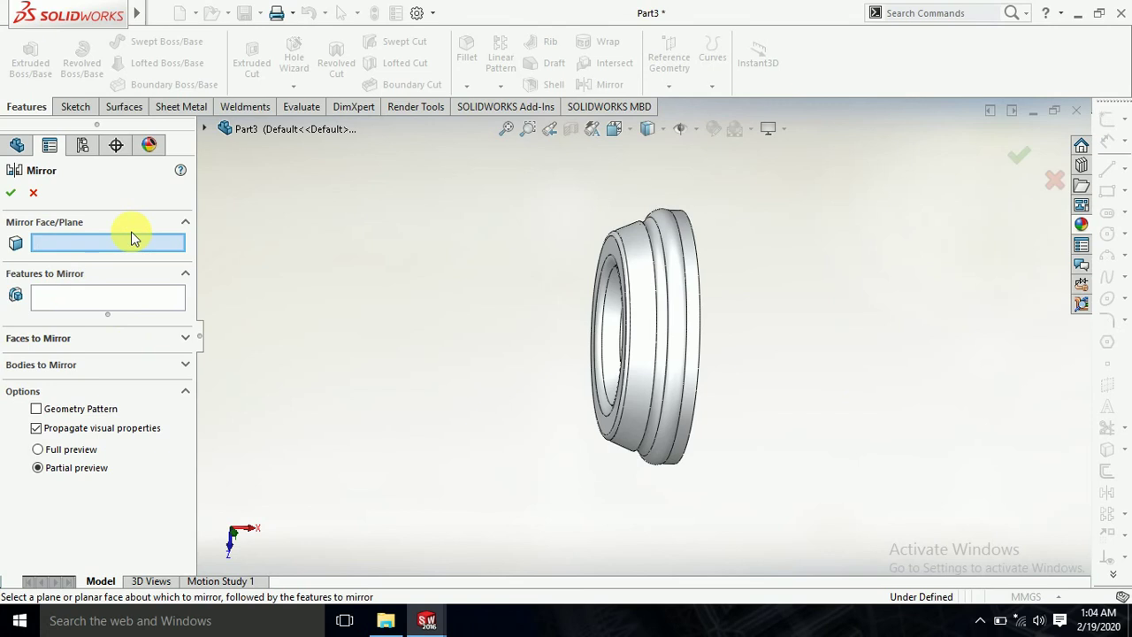
click(204, 130)
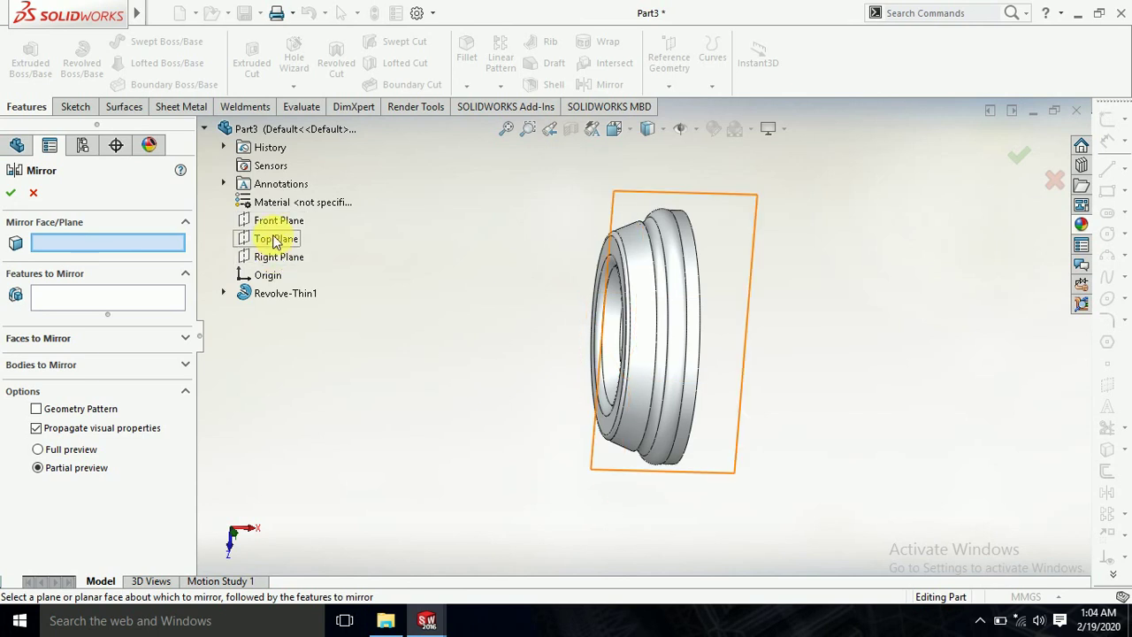
click(274, 257)
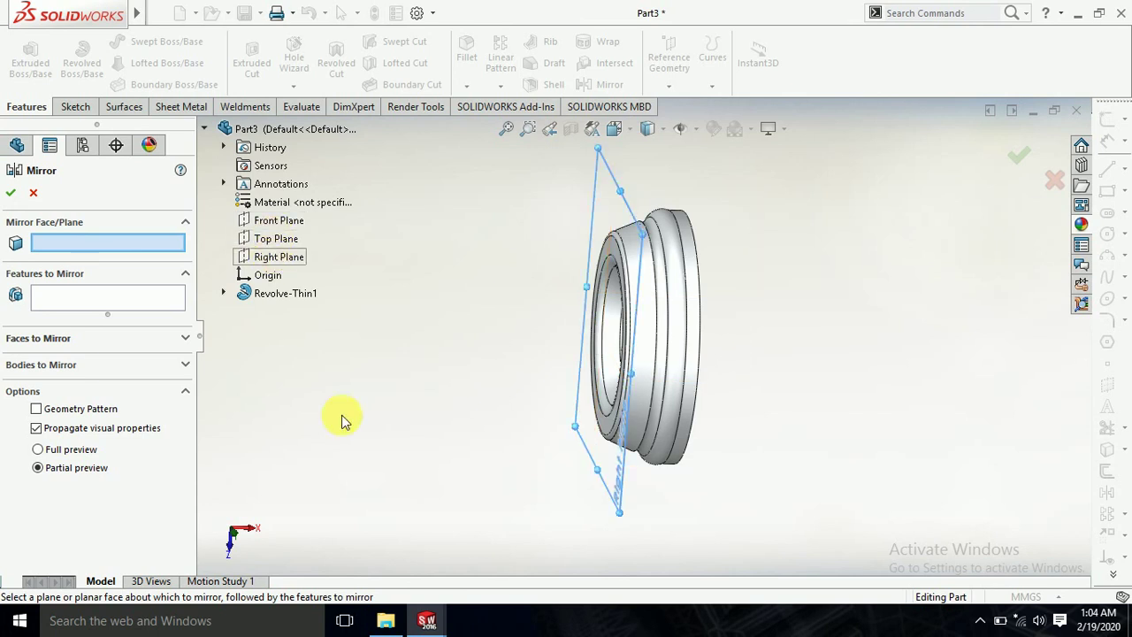
click(58, 365)
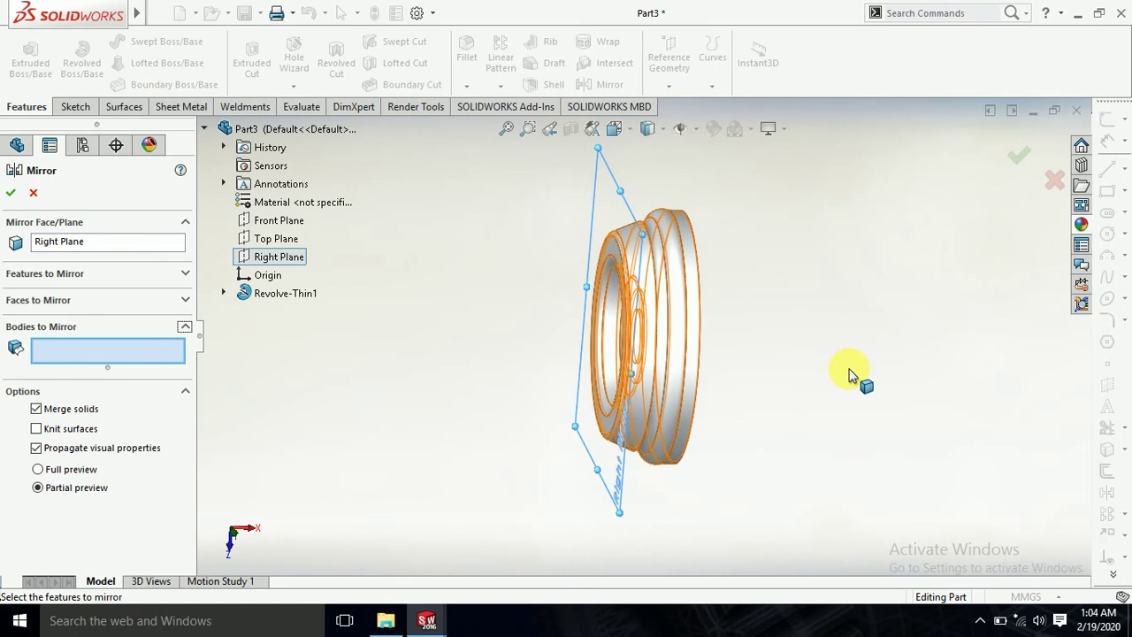
click(849, 376)
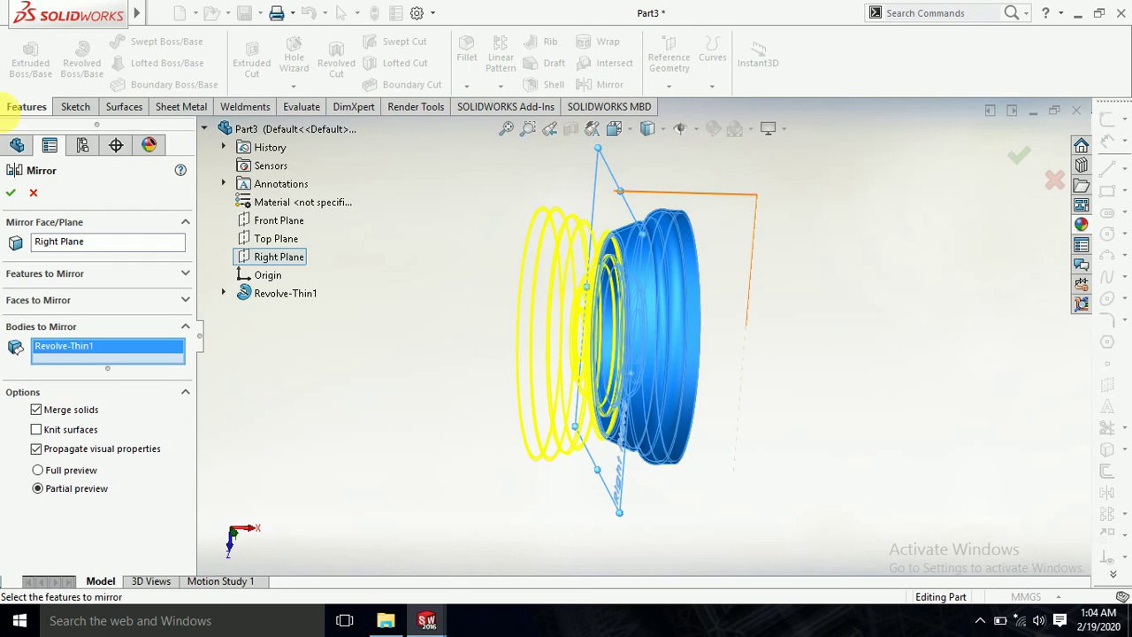
click(10, 192)
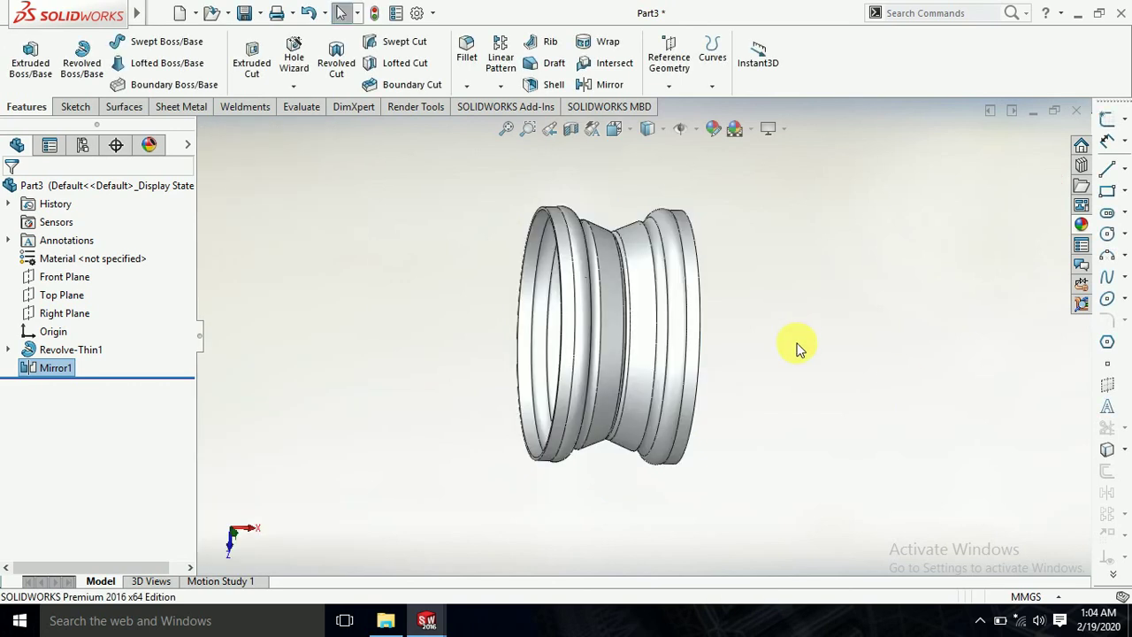
mouse_move(811, 370)
middle_down()
mouse_move(498, 406)
mouse_move(720, 454)
mouse_move(736, 476)
mouse_move(804, 454)
middle_up()
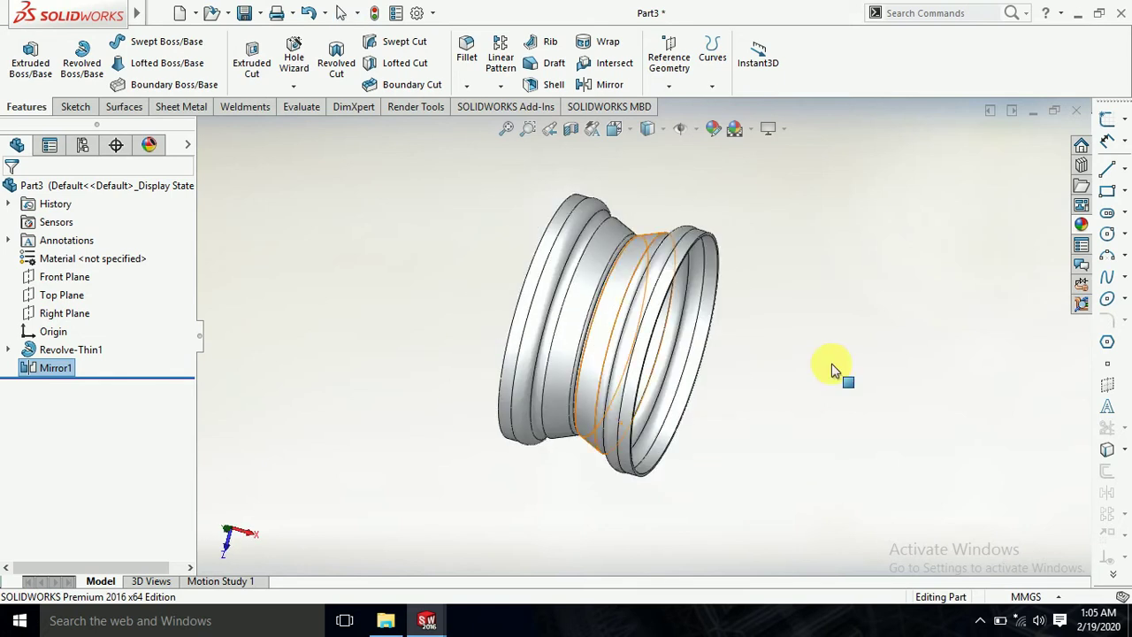
middle_drag(798, 328, 791, 313)
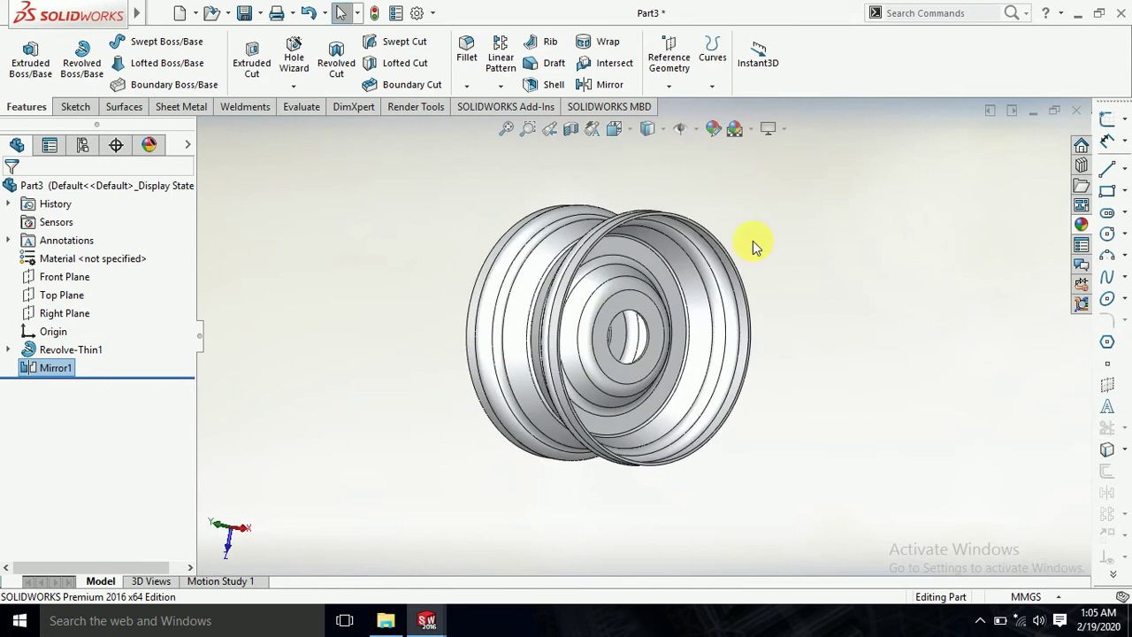
click(651, 129)
click(655, 173)
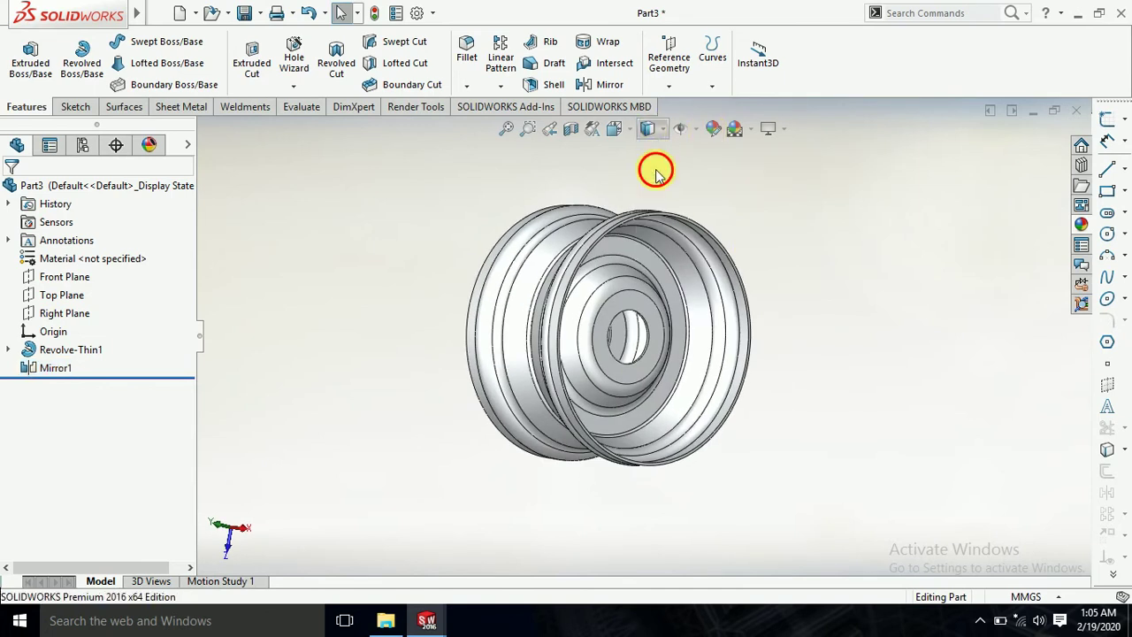
mouse_move(872, 397)
middle_down()
mouse_move(799, 446)
mouse_move(791, 295)
mouse_move(728, 274)
mouse_move(538, 366)
mouse_move(435, 397)
middle_up()
mouse_move(515, 326)
middle_down()
mouse_move(649, 292)
mouse_move(846, 329)
mouse_move(925, 447)
mouse_move(896, 455)
mouse_move(897, 225)
middle_up()
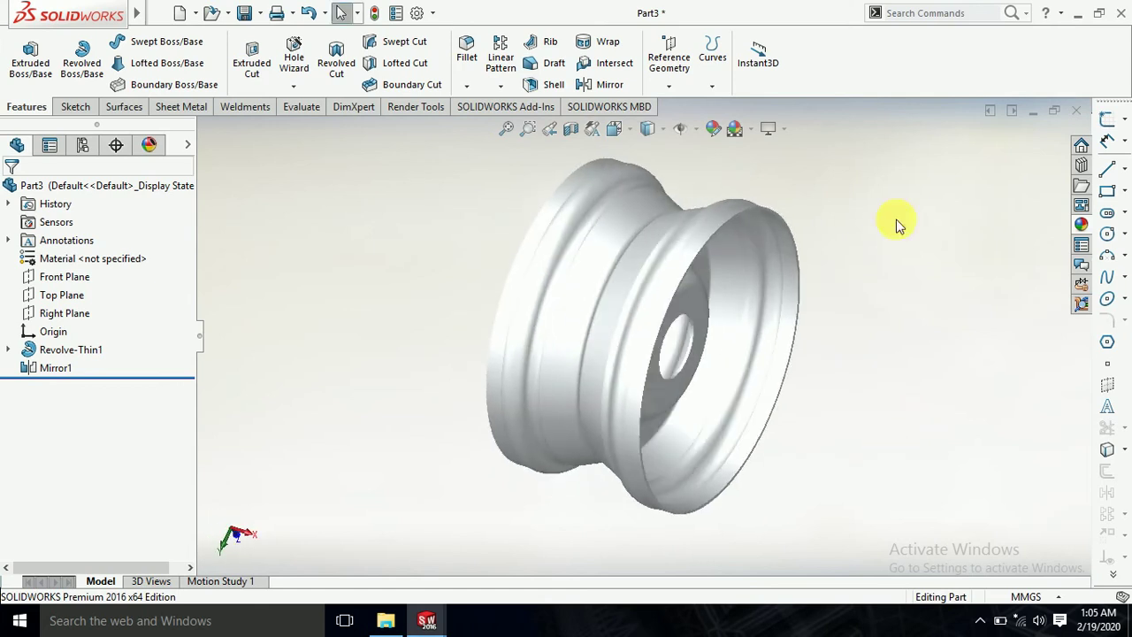
click(649, 128)
click(650, 152)
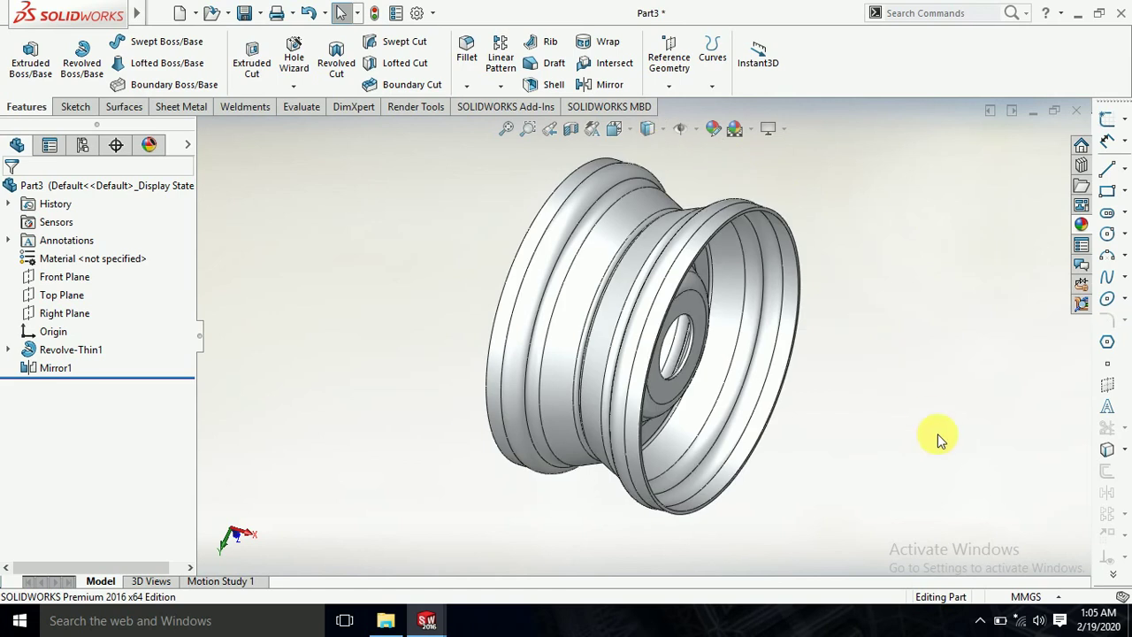
mouse_move(938, 437)
middle_down()
mouse_move(899, 383)
mouse_move(849, 354)
middle_up()
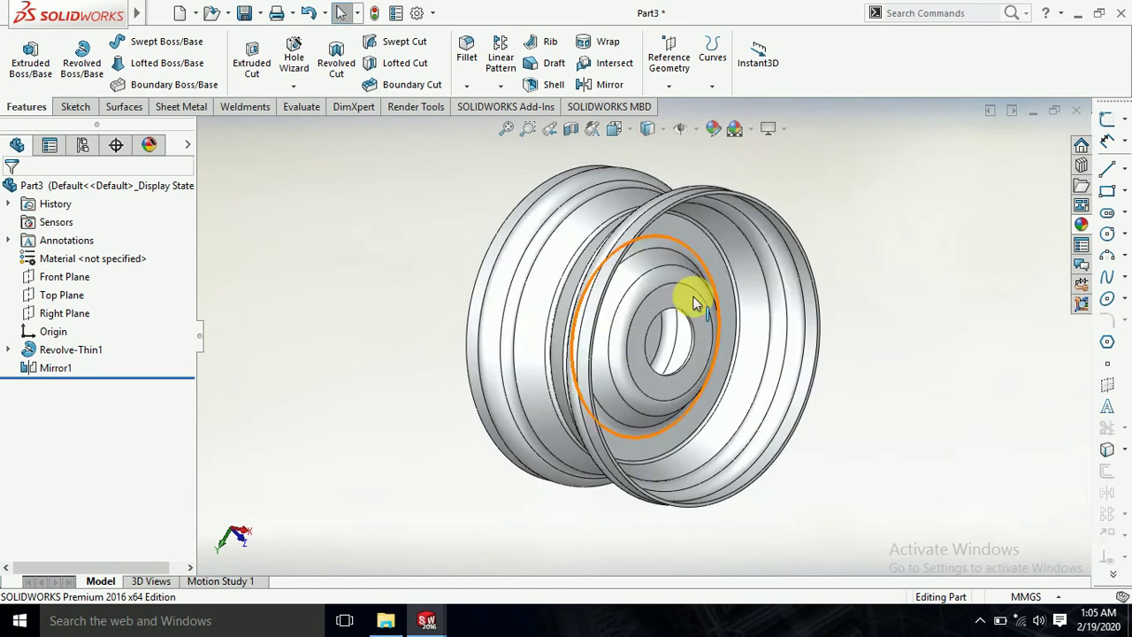
click(692, 297)
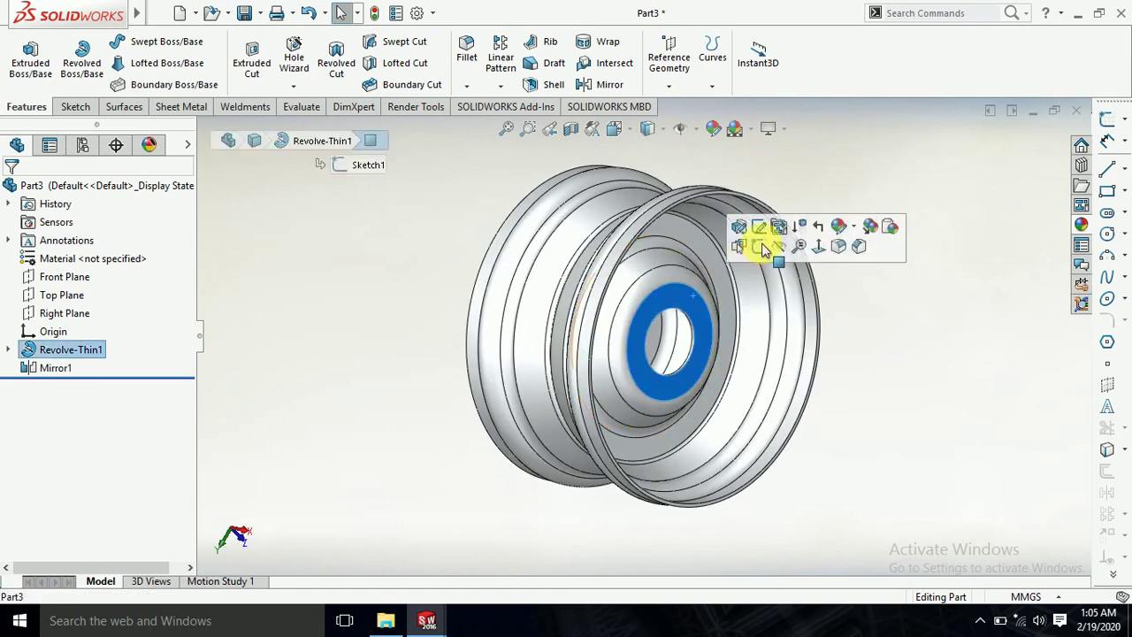
Step: Start a new sketch on the hub face, viewed normal to it
click(803, 224)
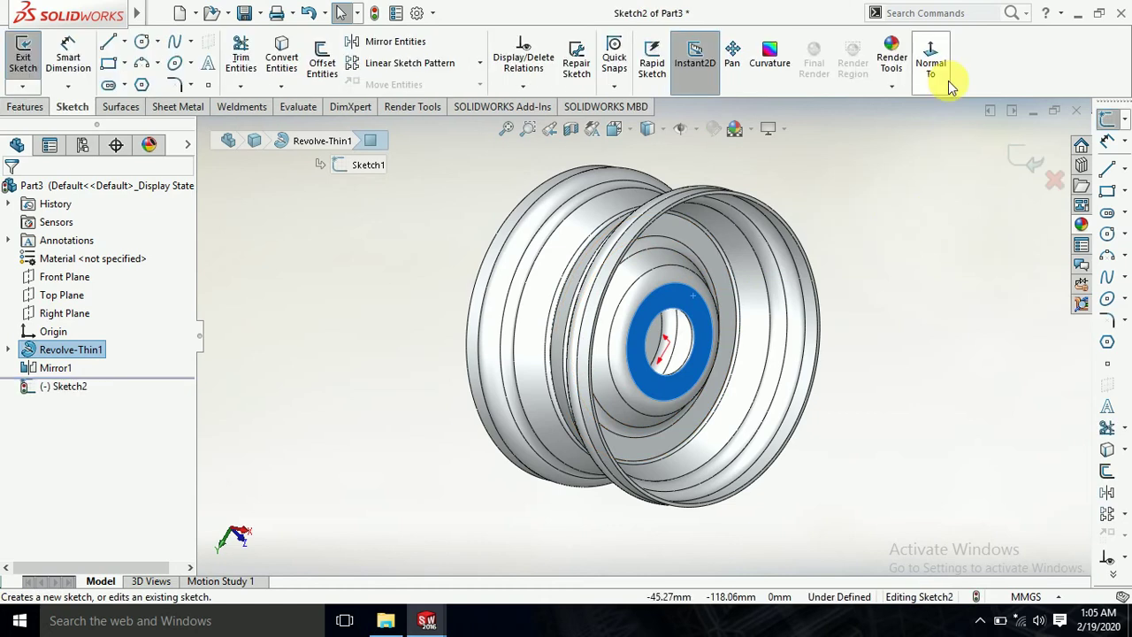
click(931, 60)
click(906, 273)
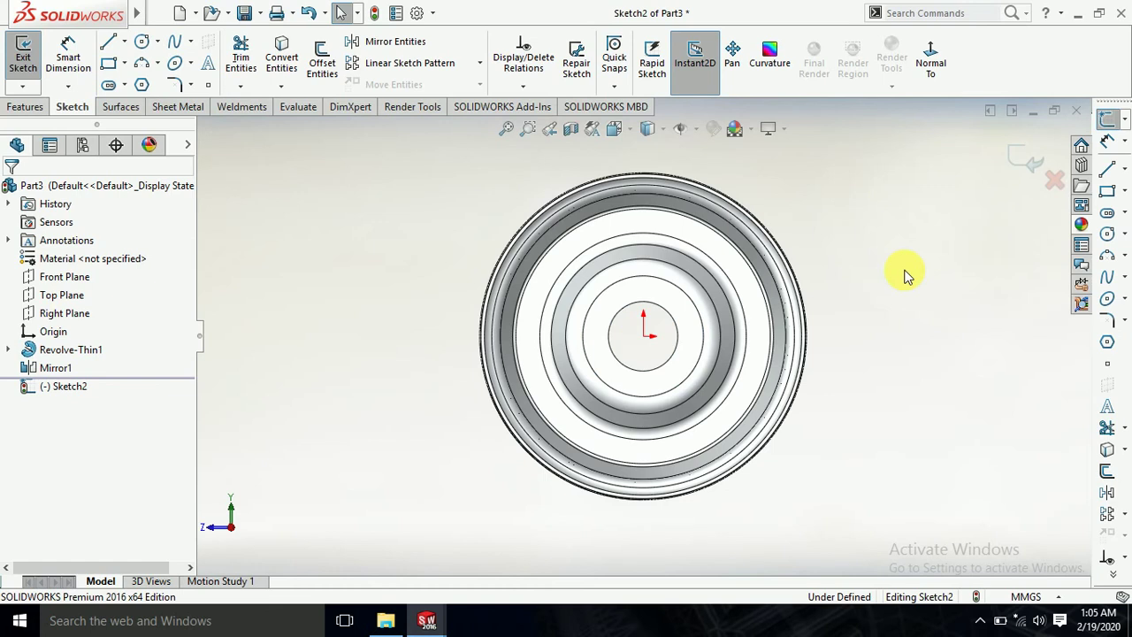
Step: Draw a vertical centerline from the sketch origin up above the rim
click(124, 42)
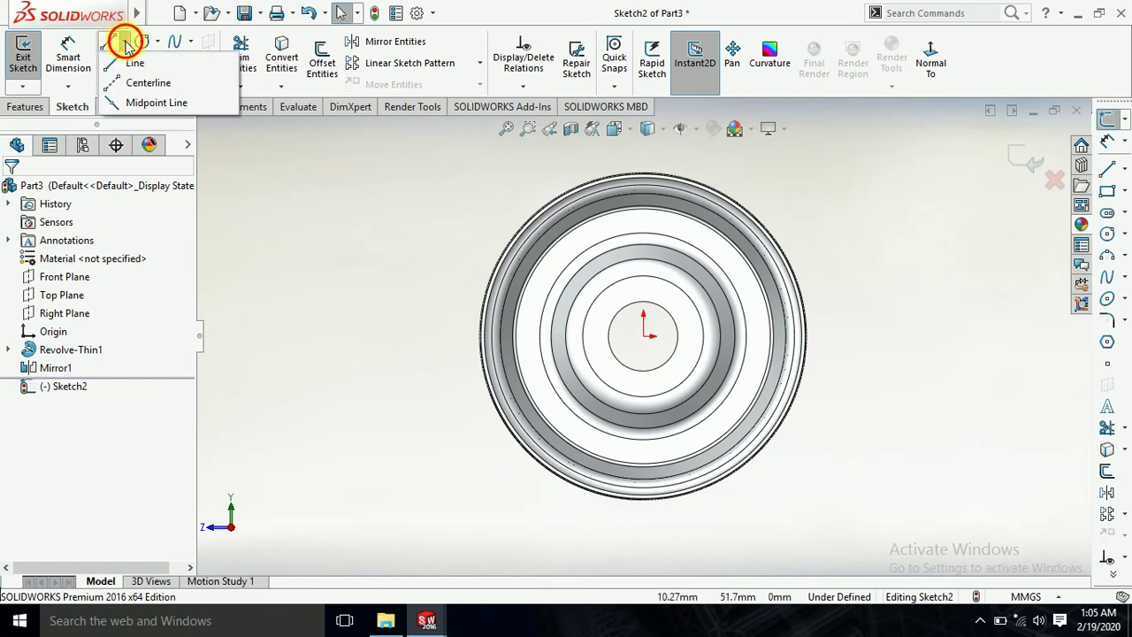
click(144, 84)
scroll(628, 195, up, 2)
scroll(646, 217, up, 2)
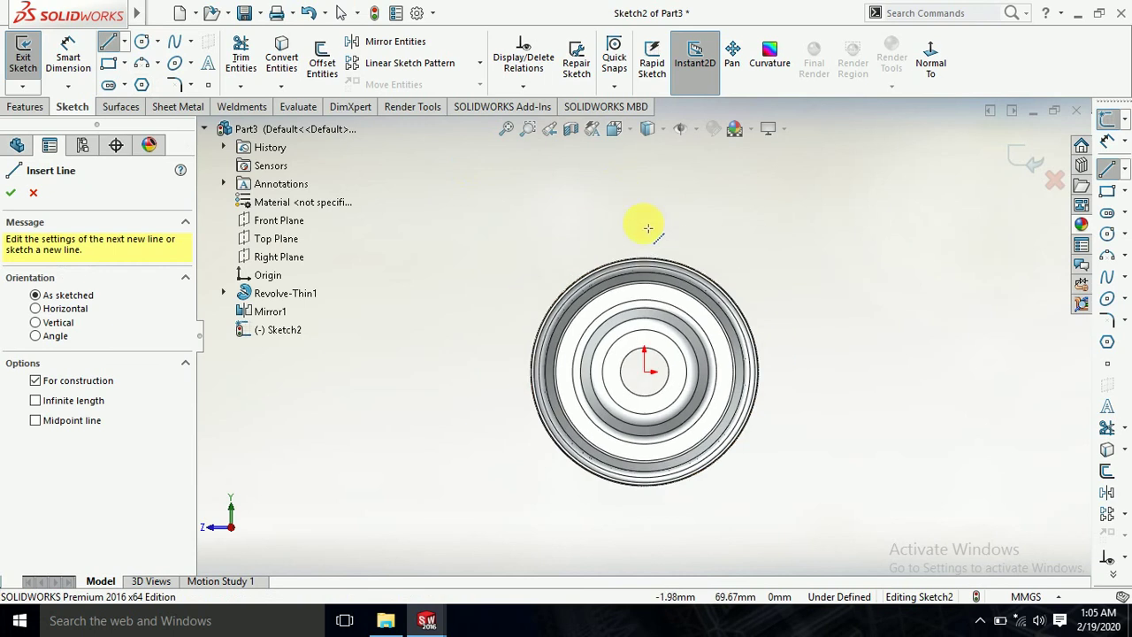
click(645, 370)
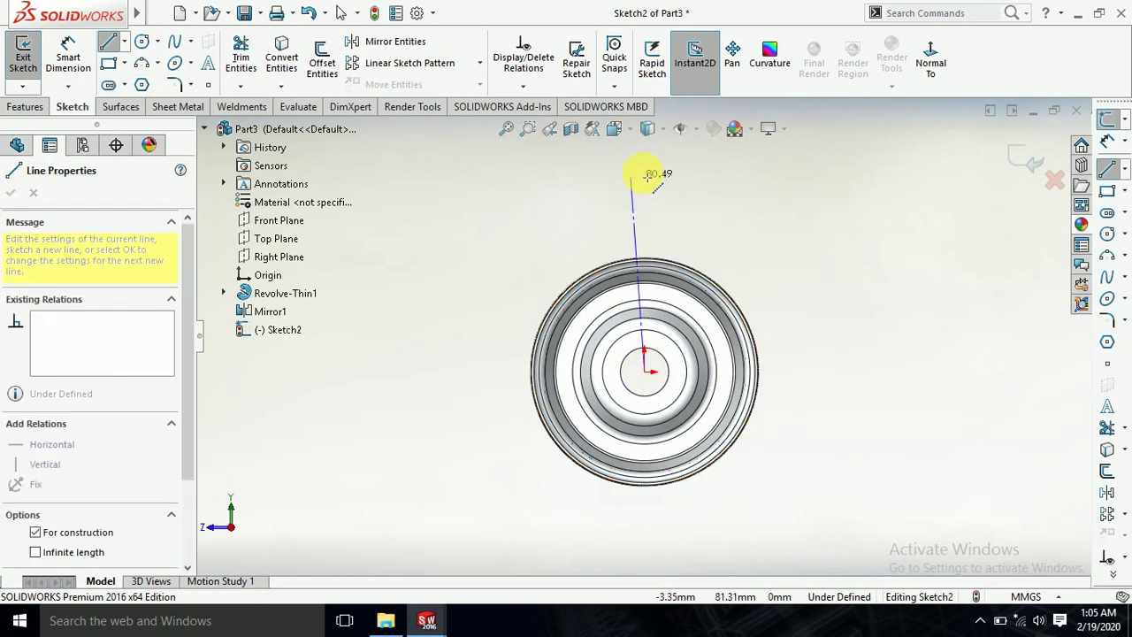
double_click(645, 176)
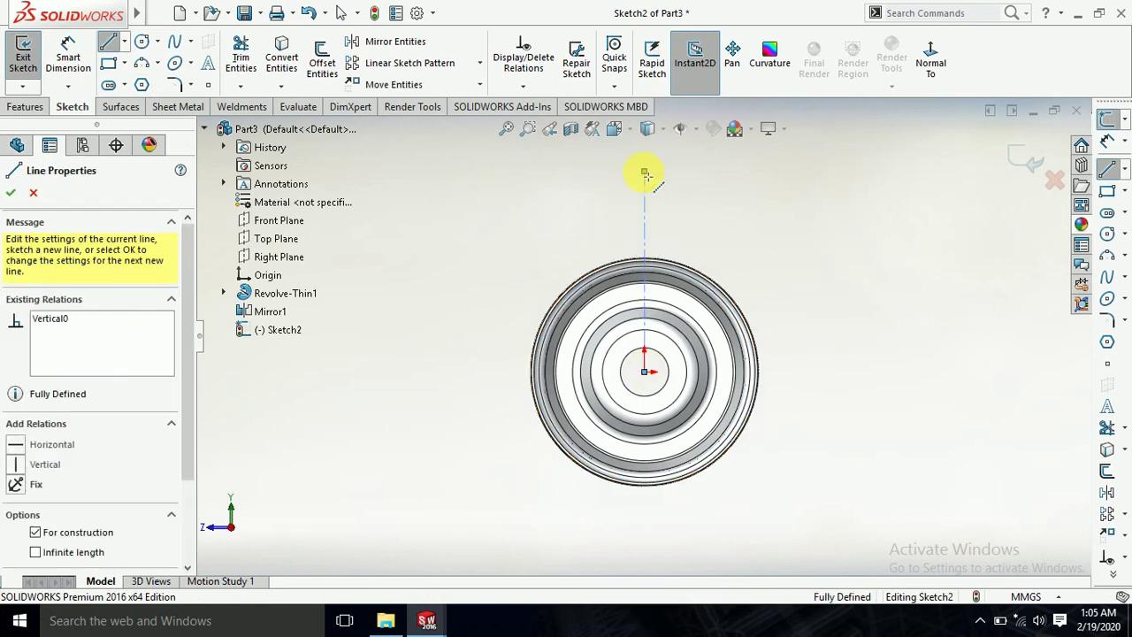
key(Escape)
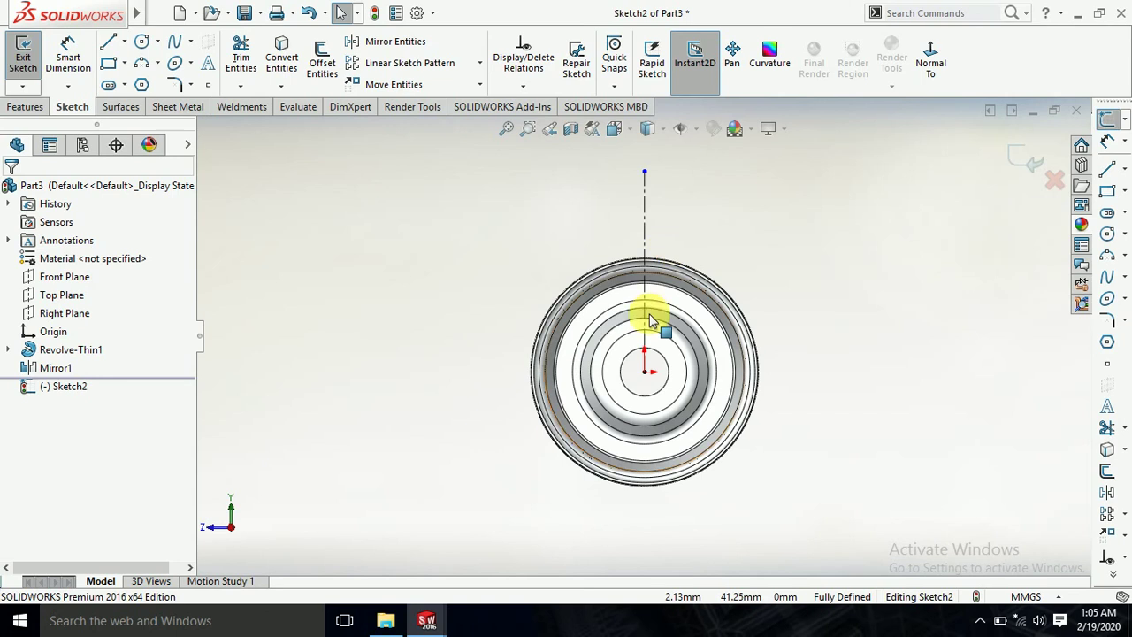
Step: Dimension the vertical centerline's length at 26.74 mm
scroll(648, 332, down, 2)
scroll(649, 336, down, 2)
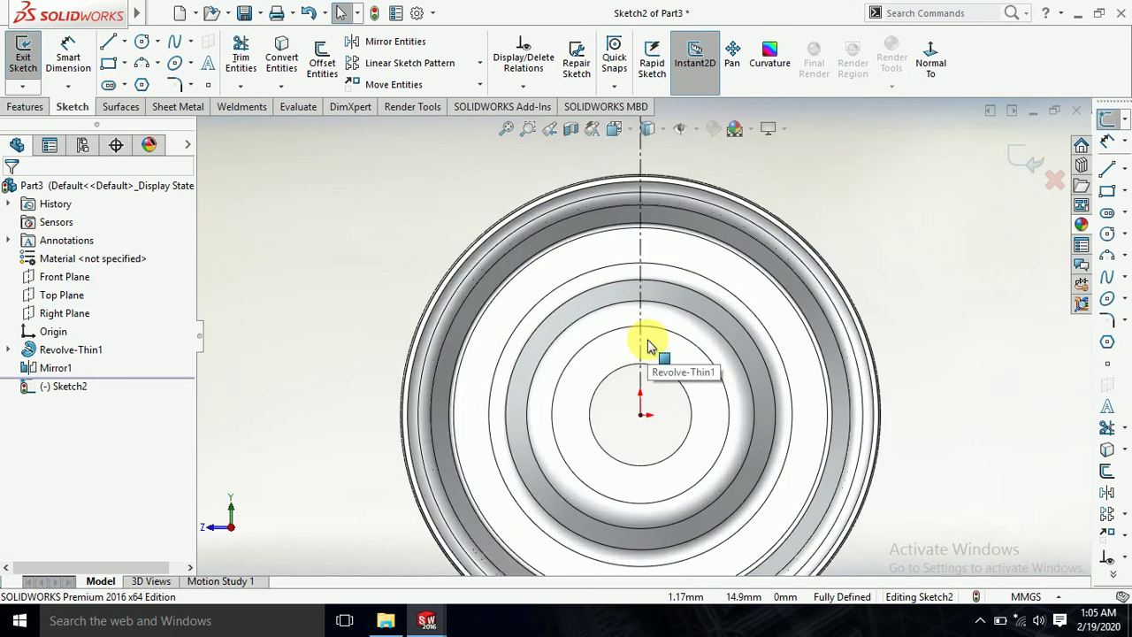
scroll(648, 344, down, 2)
scroll(648, 345, up, 2)
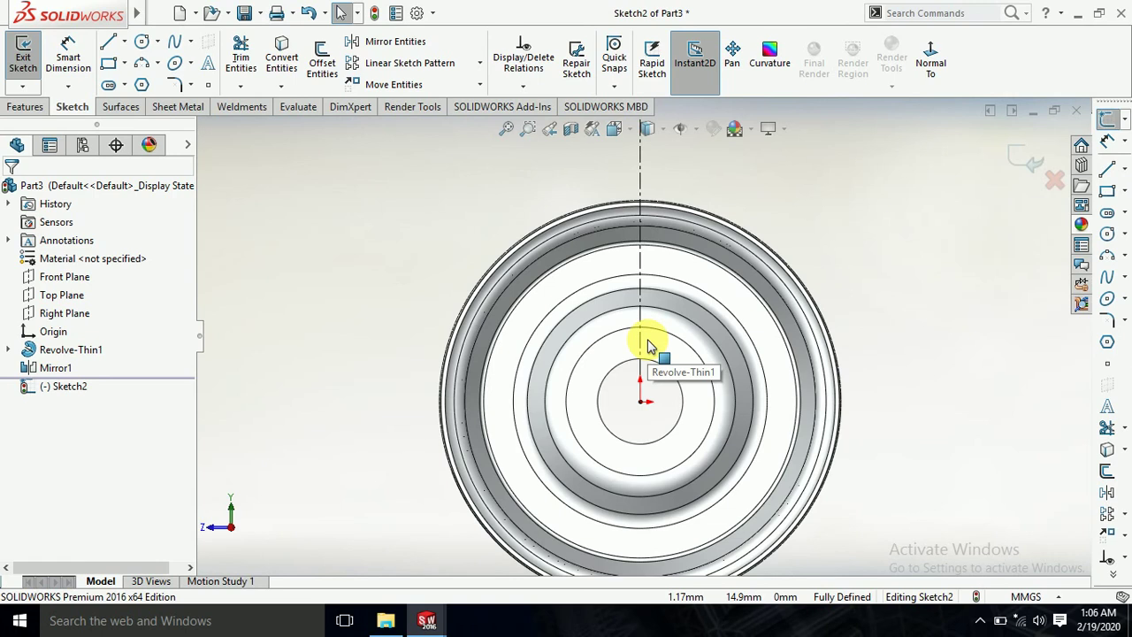
scroll(648, 345, up, 1)
scroll(619, 352, up, 1)
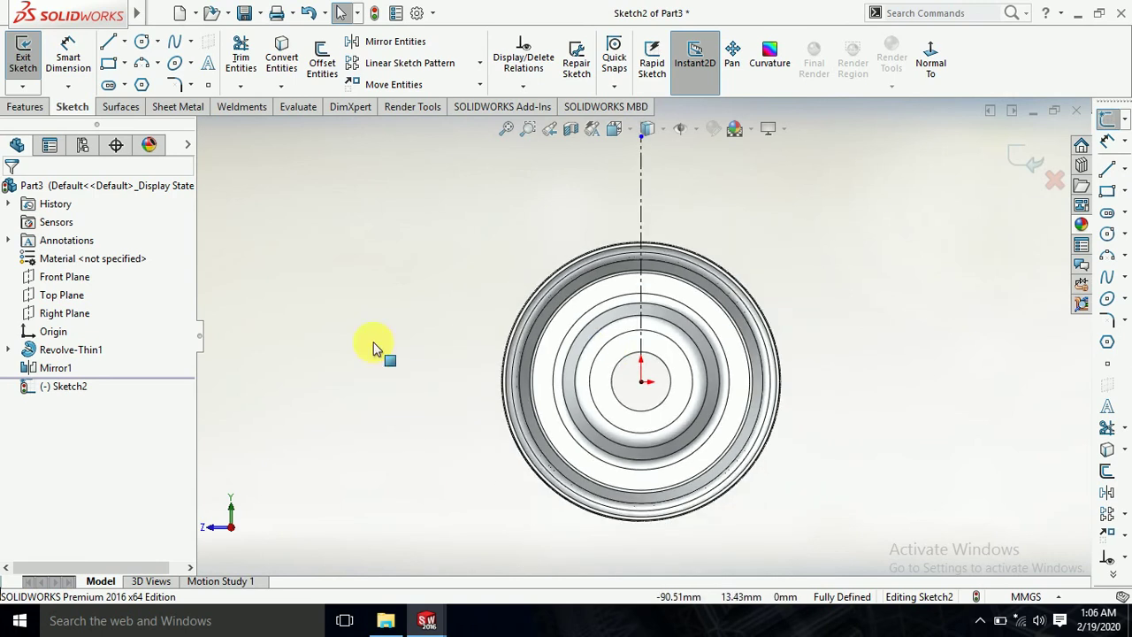
mouse_move(374, 348)
middle_down()
mouse_move(409, 389)
mouse_move(405, 409)
mouse_move(384, 374)
middle_up()
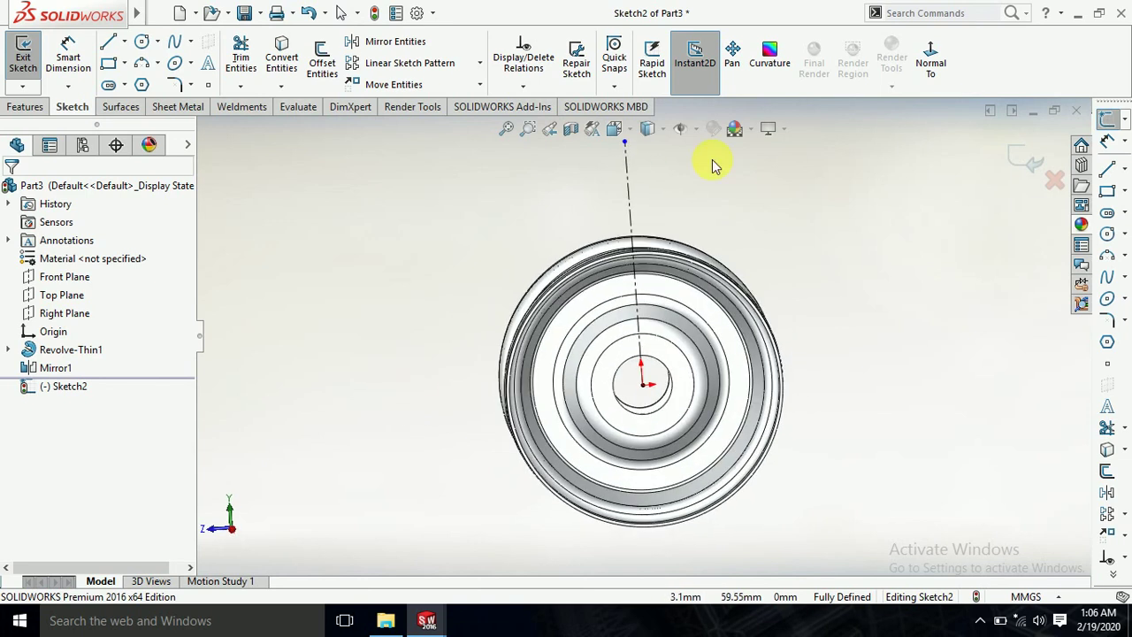
click(922, 78)
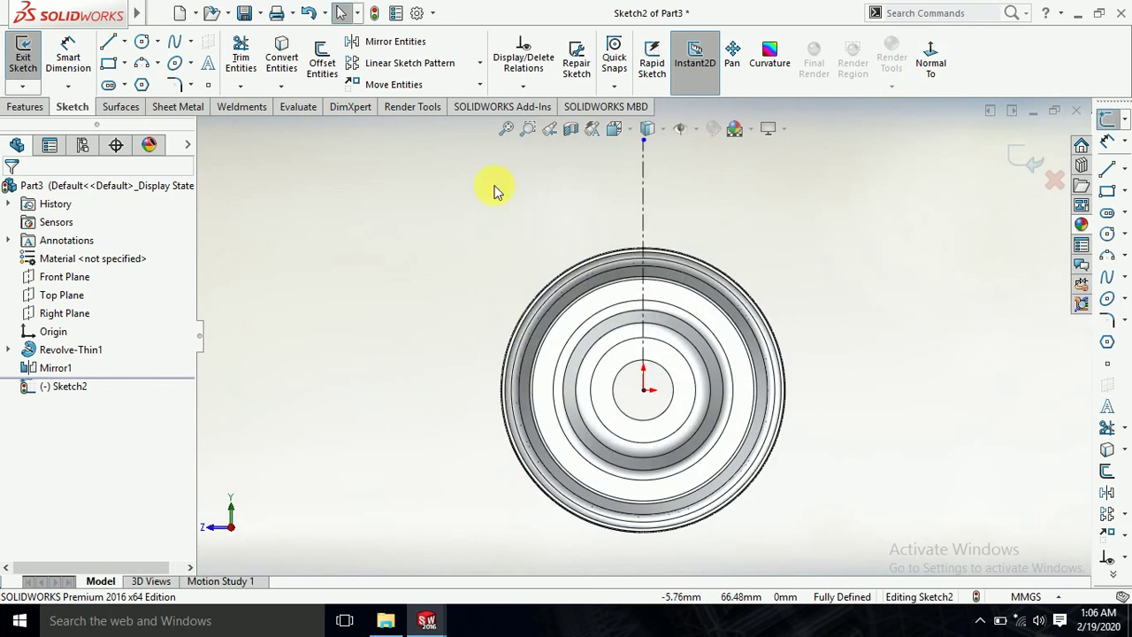
click(68, 55)
click(643, 222)
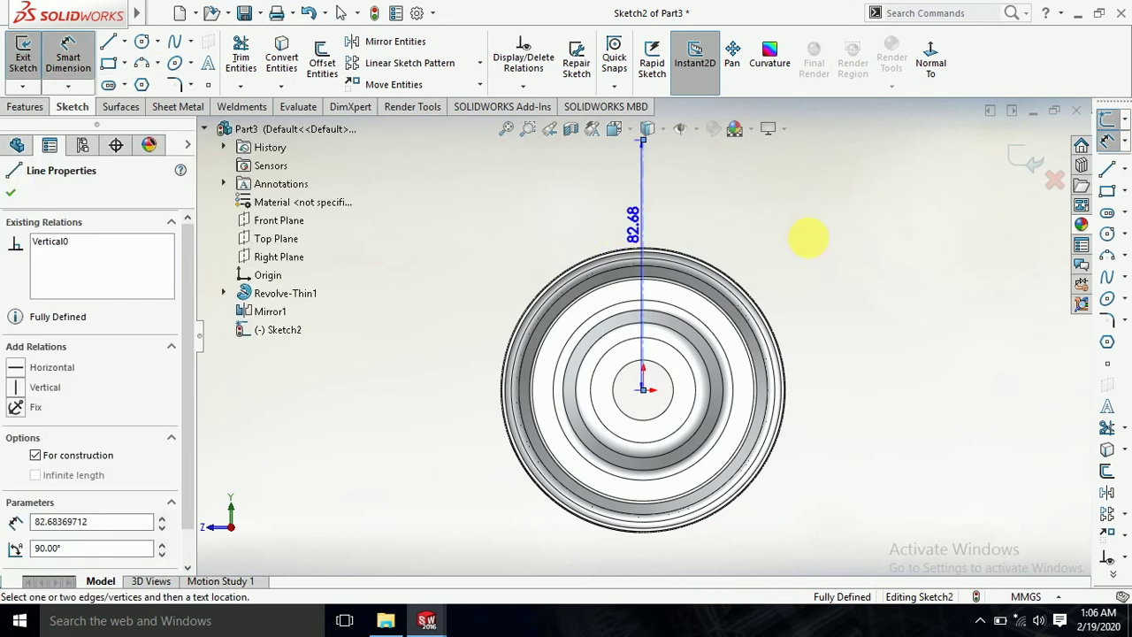
click(819, 246)
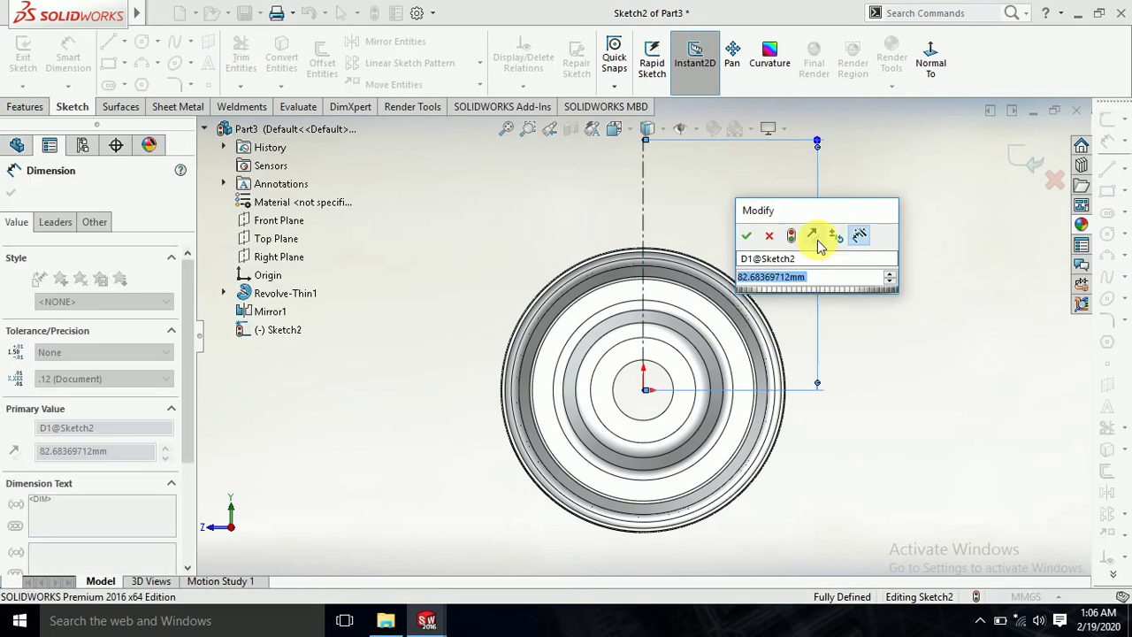
text(26)
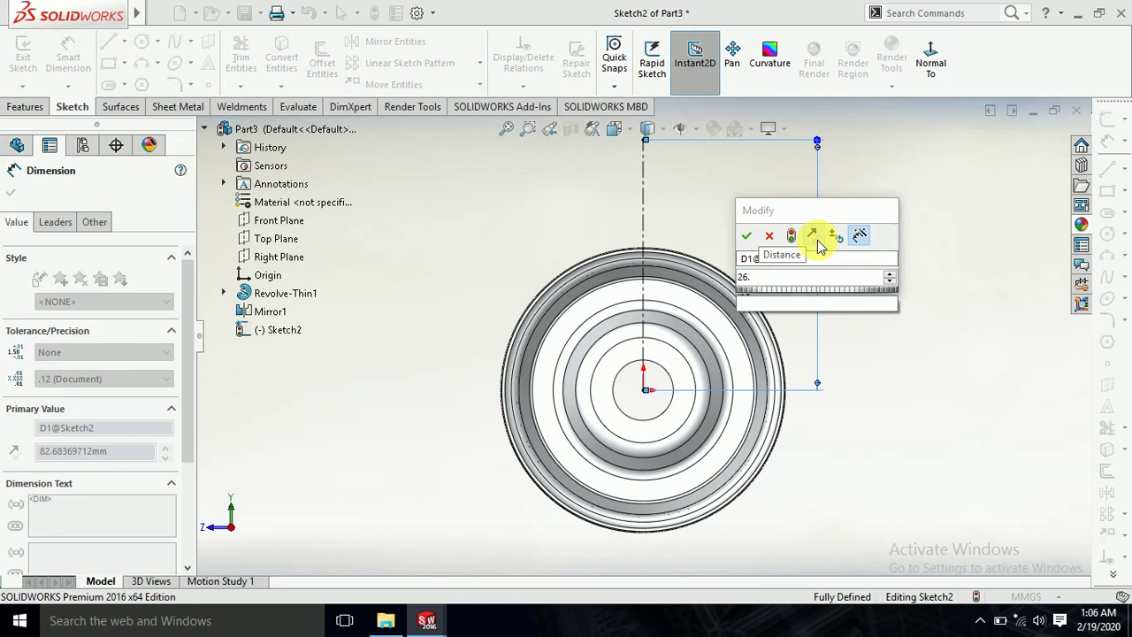
text(.74)
key(Return)
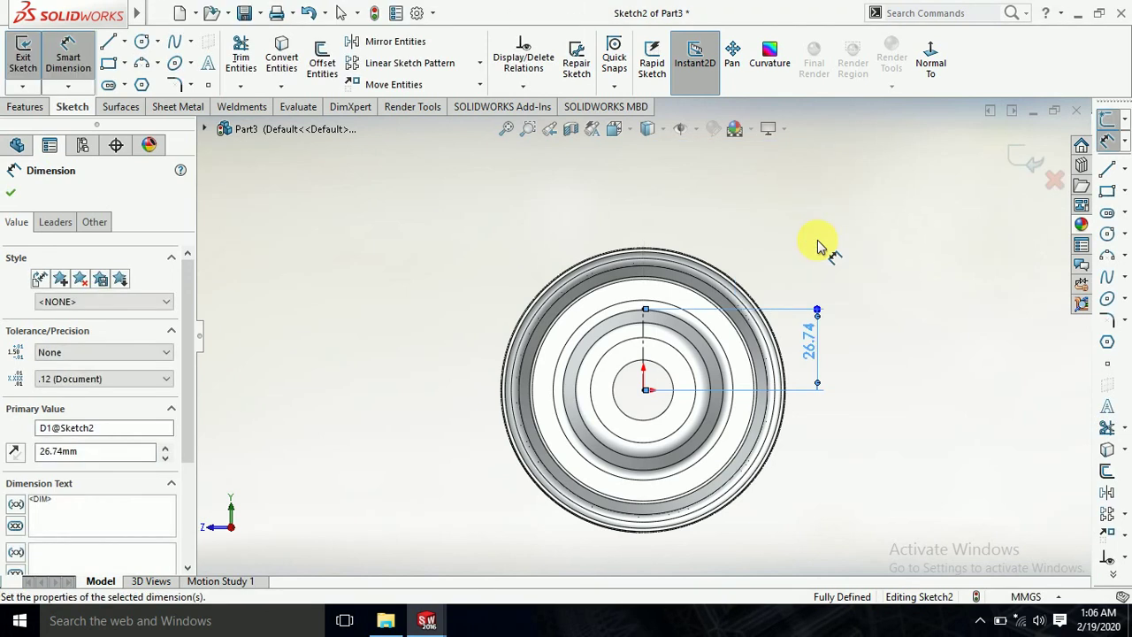
Step: Change the centerline height dimension to 28, then to 33 mm
scroll(637, 323, down, 2)
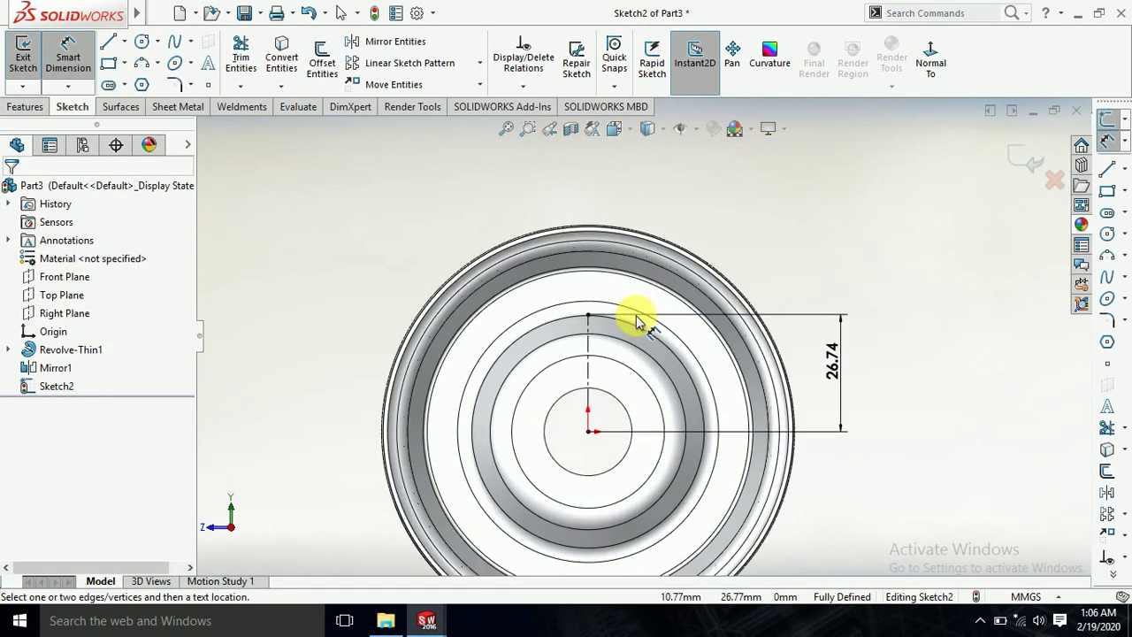
scroll(610, 316, down, 3)
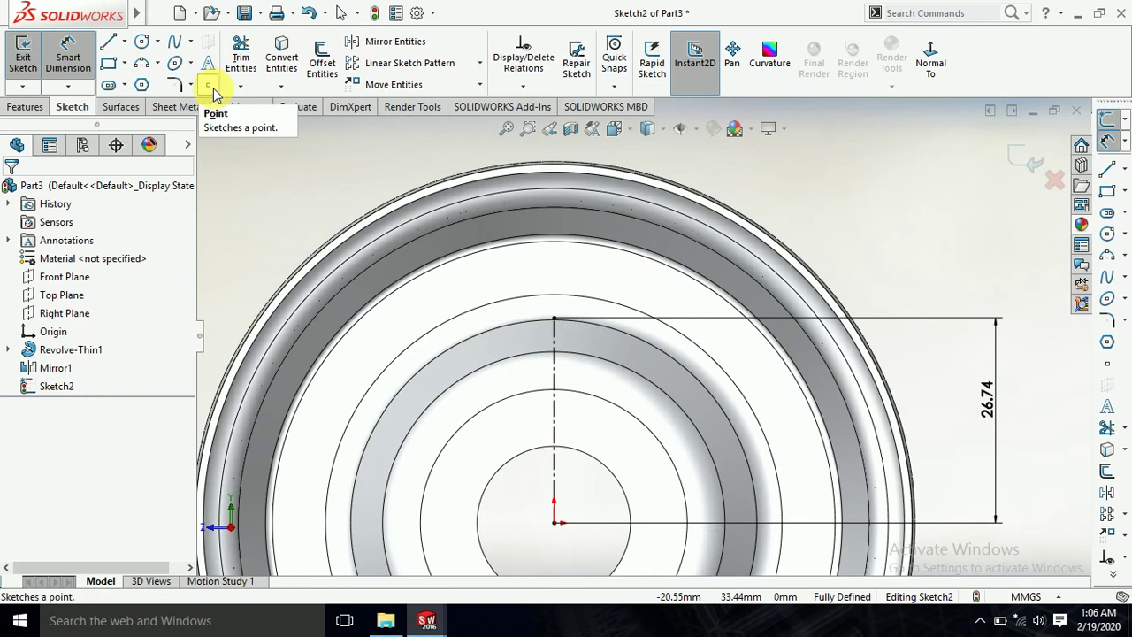
scroll(363, 182, up, 5)
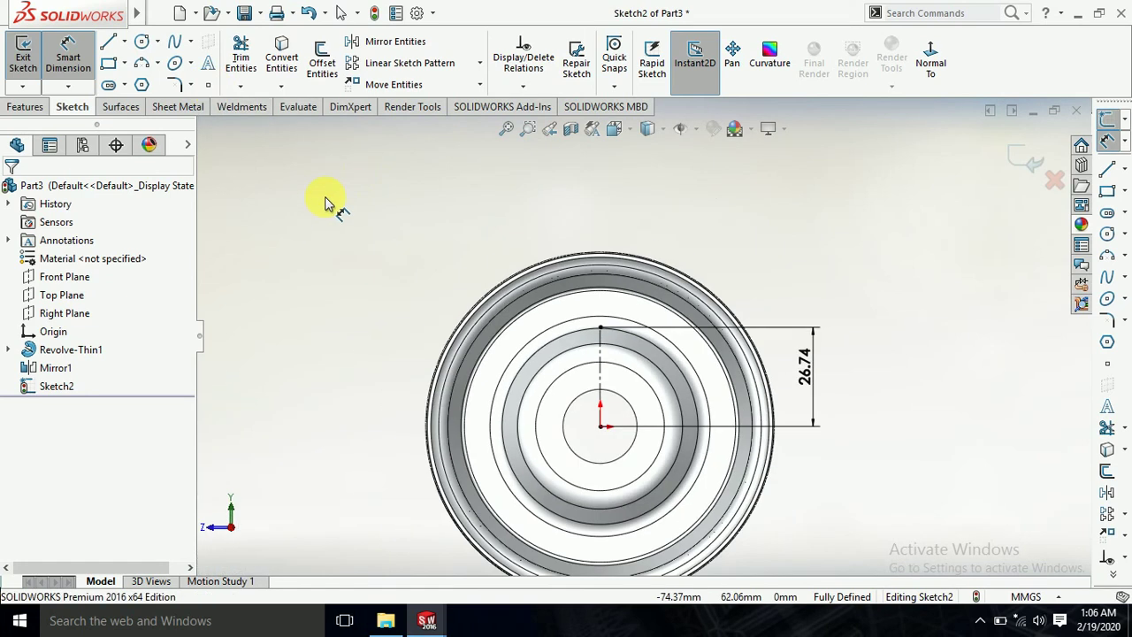
middle_drag(329, 203, 354, 250)
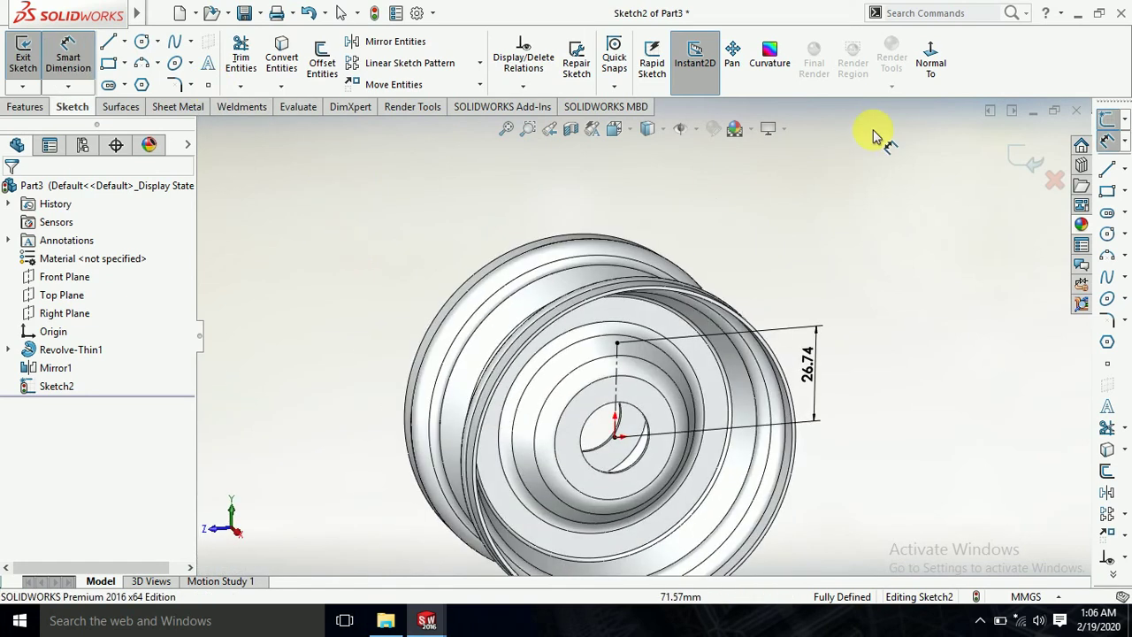
click(924, 66)
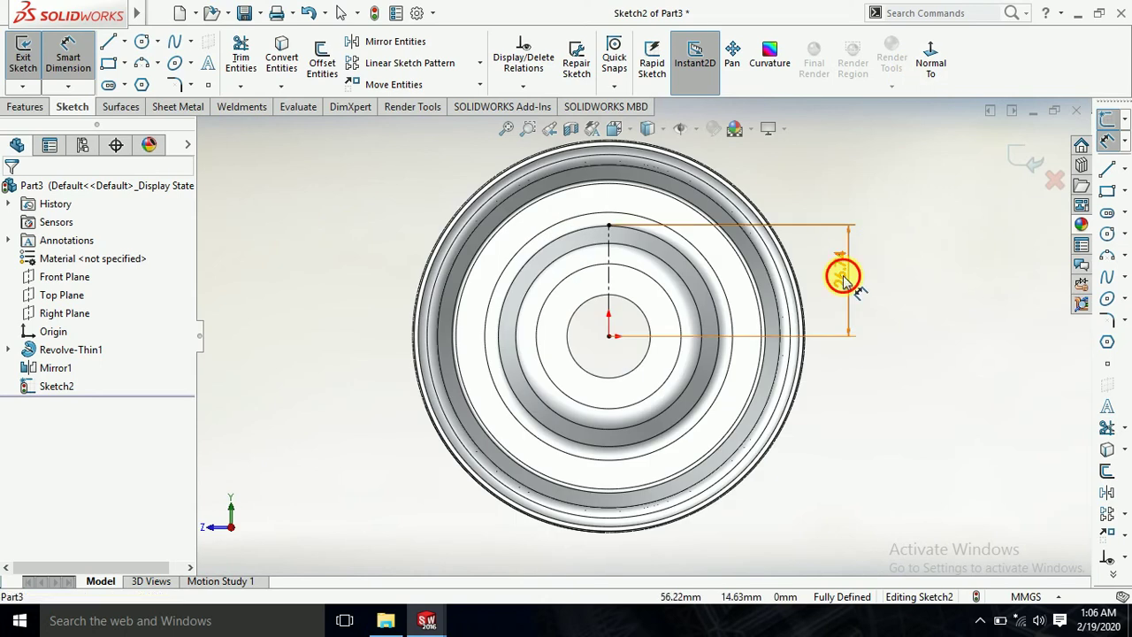
double_click(842, 273)
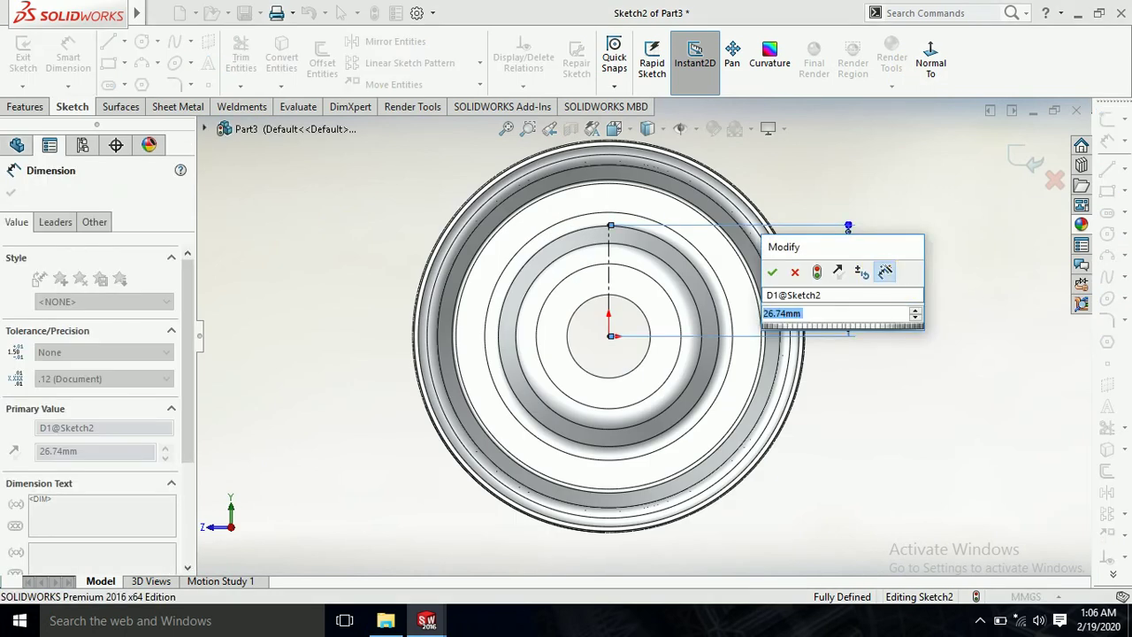
text(28)
key(Return)
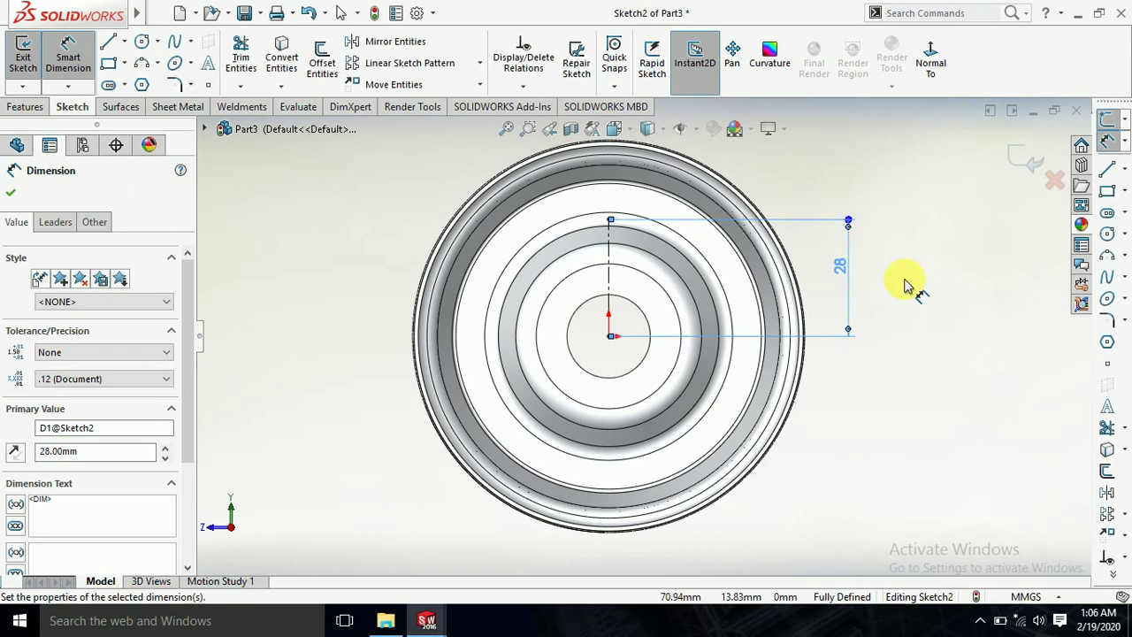
click(857, 287)
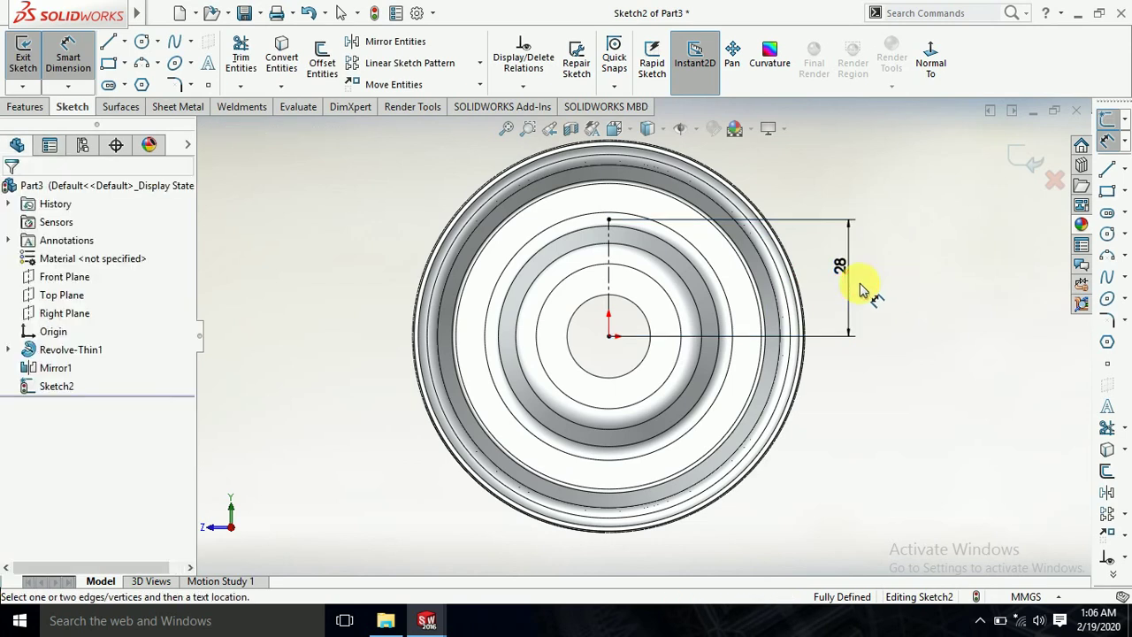
double_click(848, 274)
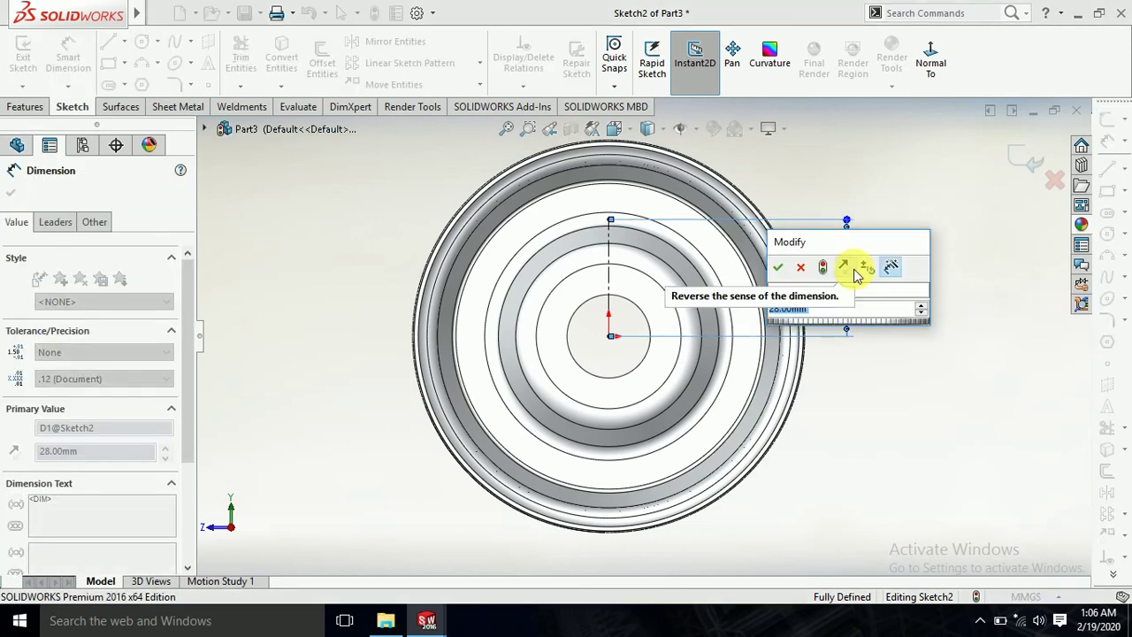
text(33)
key(Return)
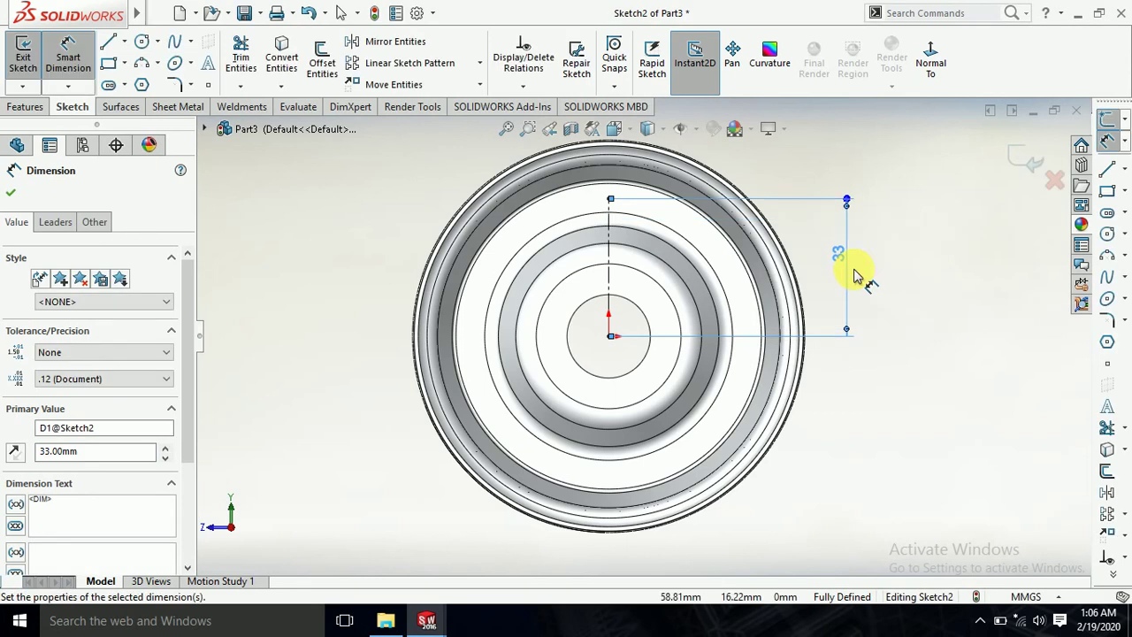
click(868, 267)
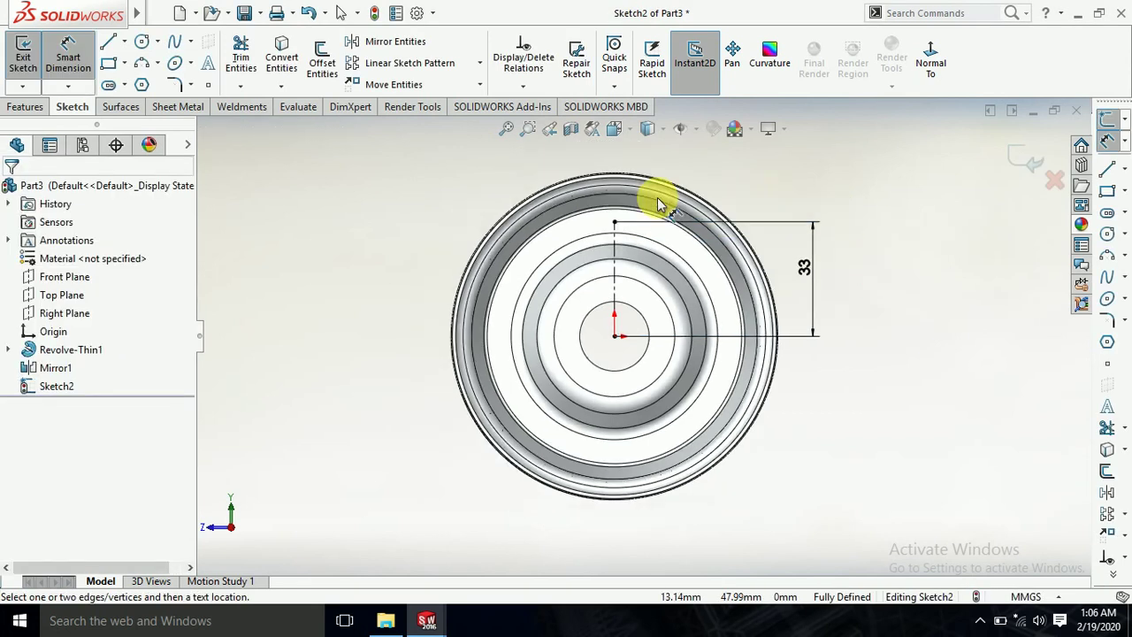
scroll(599, 260, down, 1)
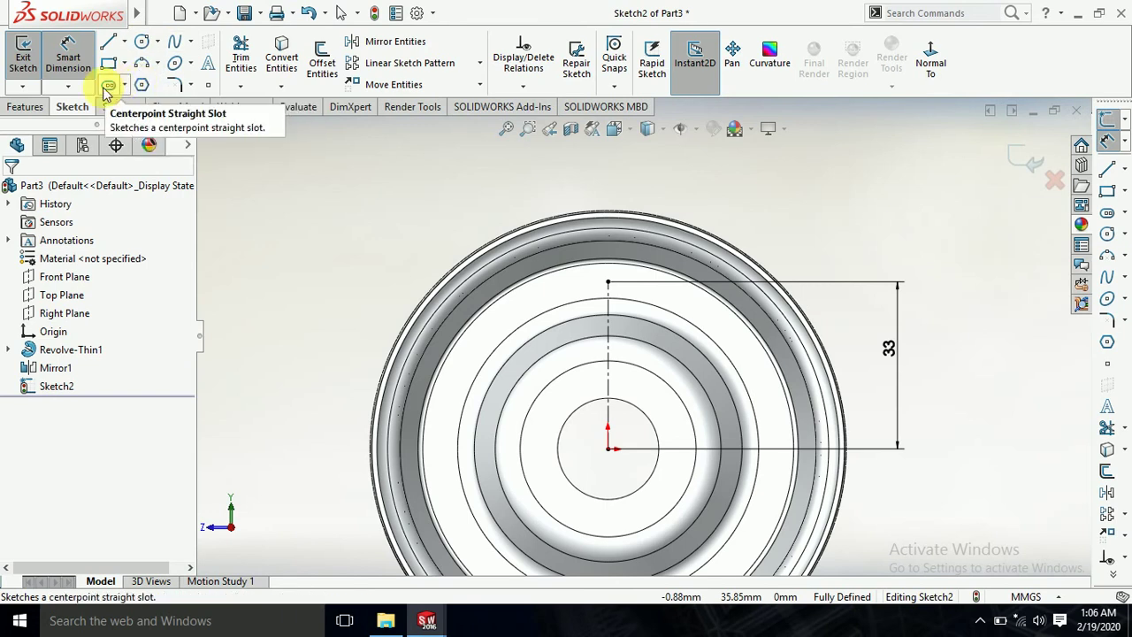
Step: Draw a small ellipse centred on the centerline's top point
click(174, 63)
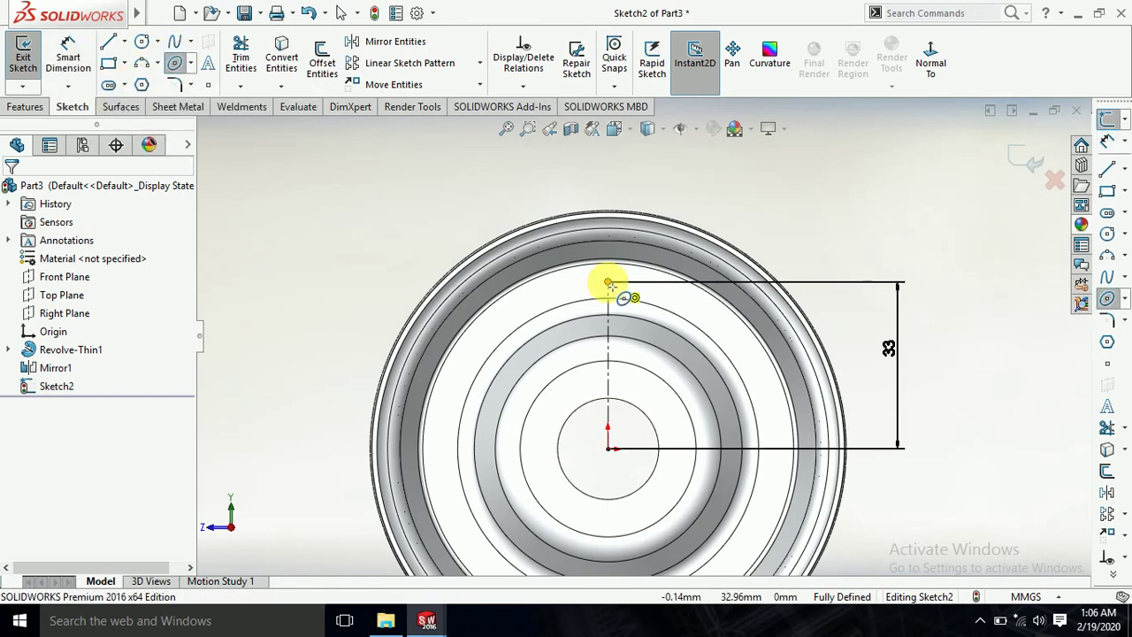
click(607, 283)
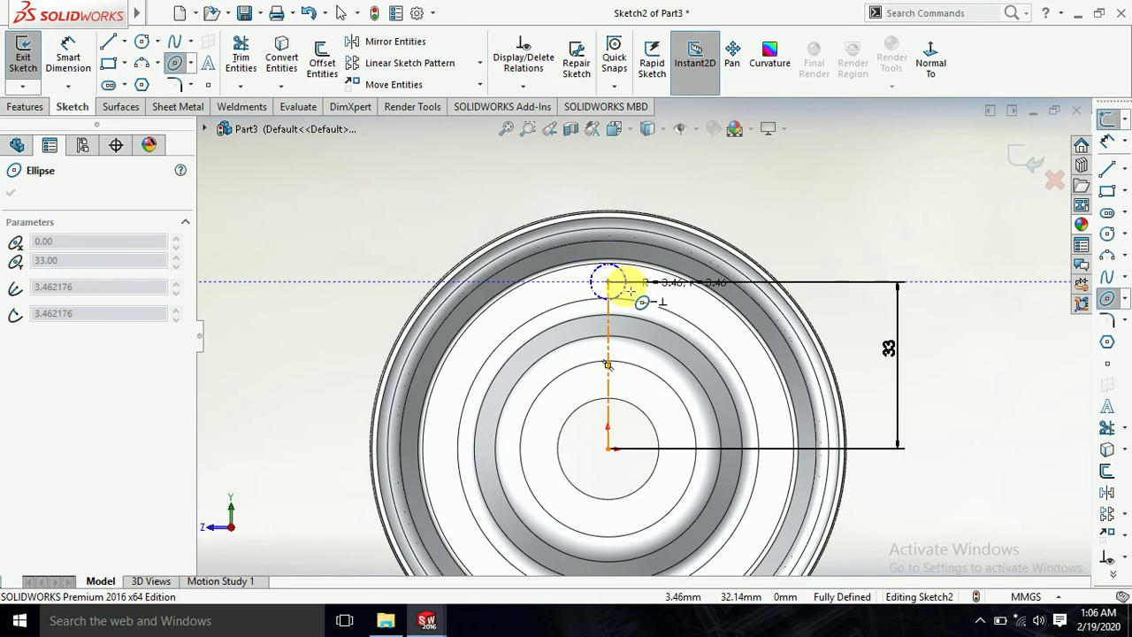
click(625, 284)
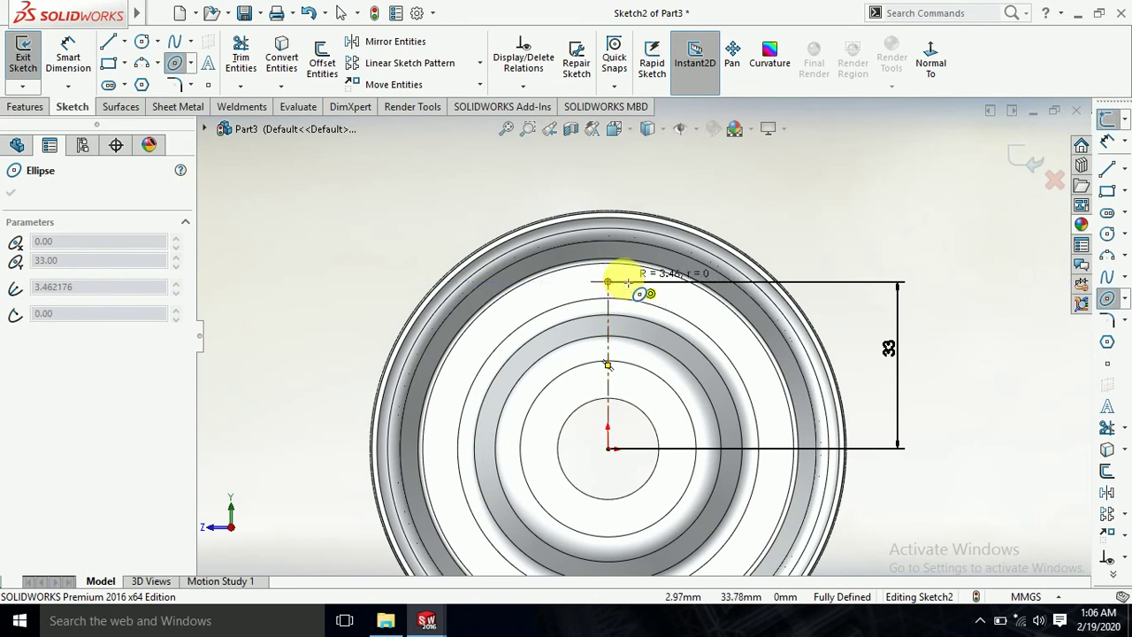
scroll(623, 284, down, 1)
scroll(619, 285, down, 1)
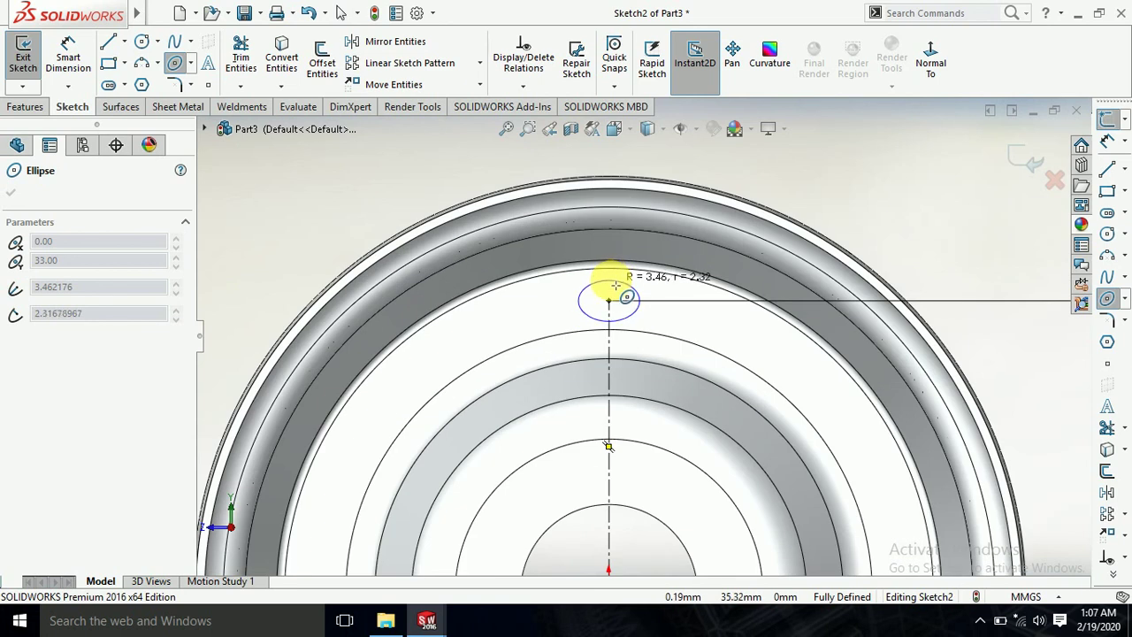
click(614, 283)
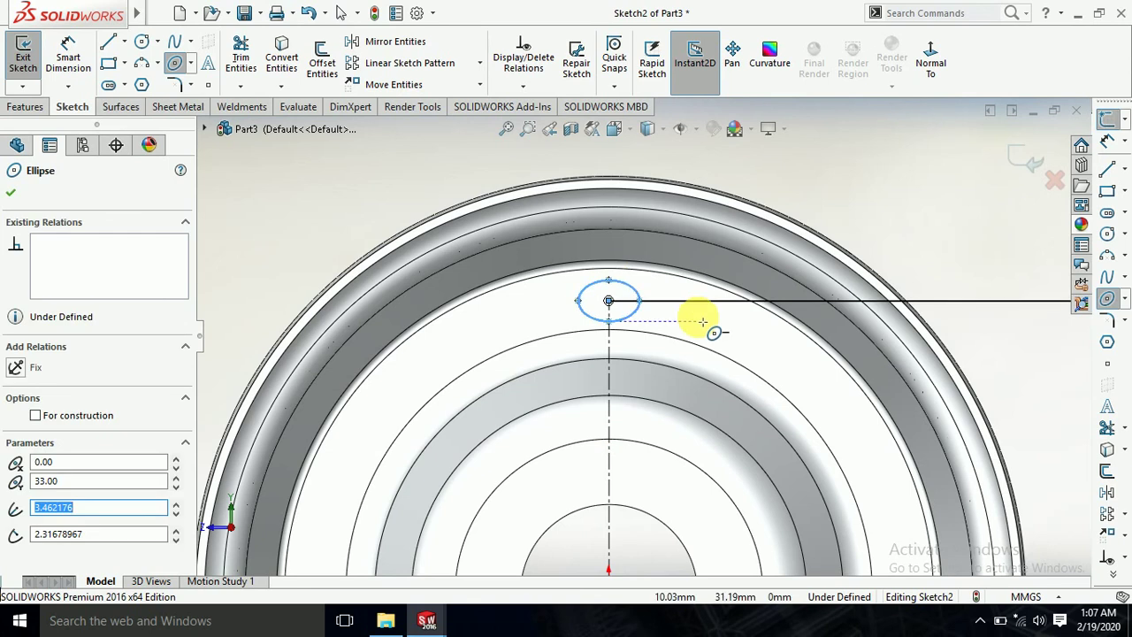
key(Escape)
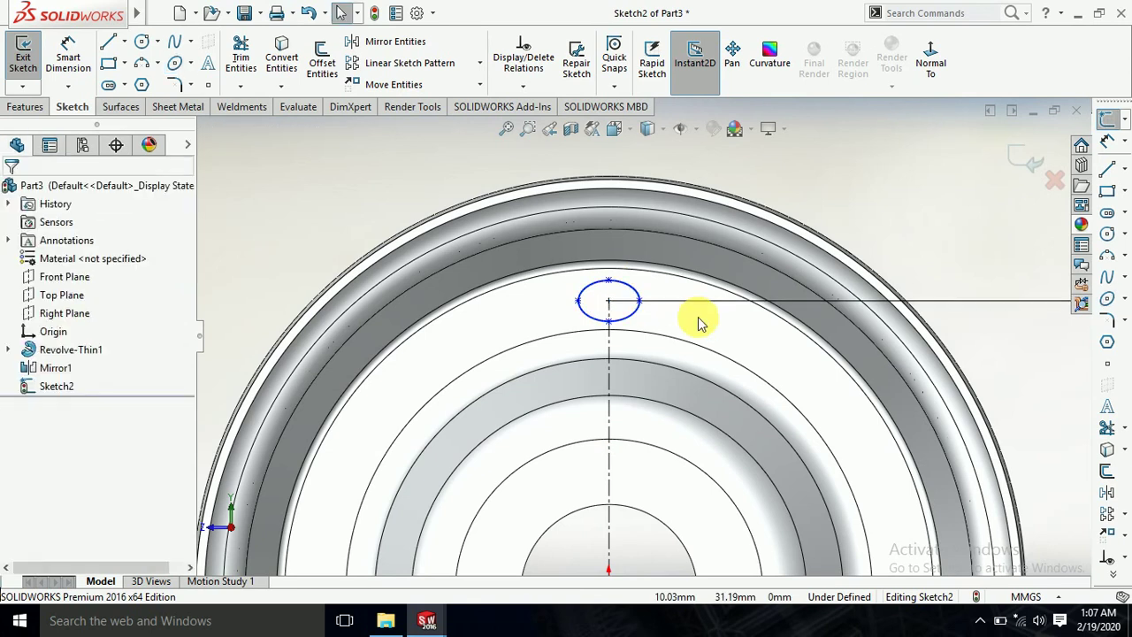
Step: Dimension the ellipse's width between its left and right ends to 7 mm
click(68, 55)
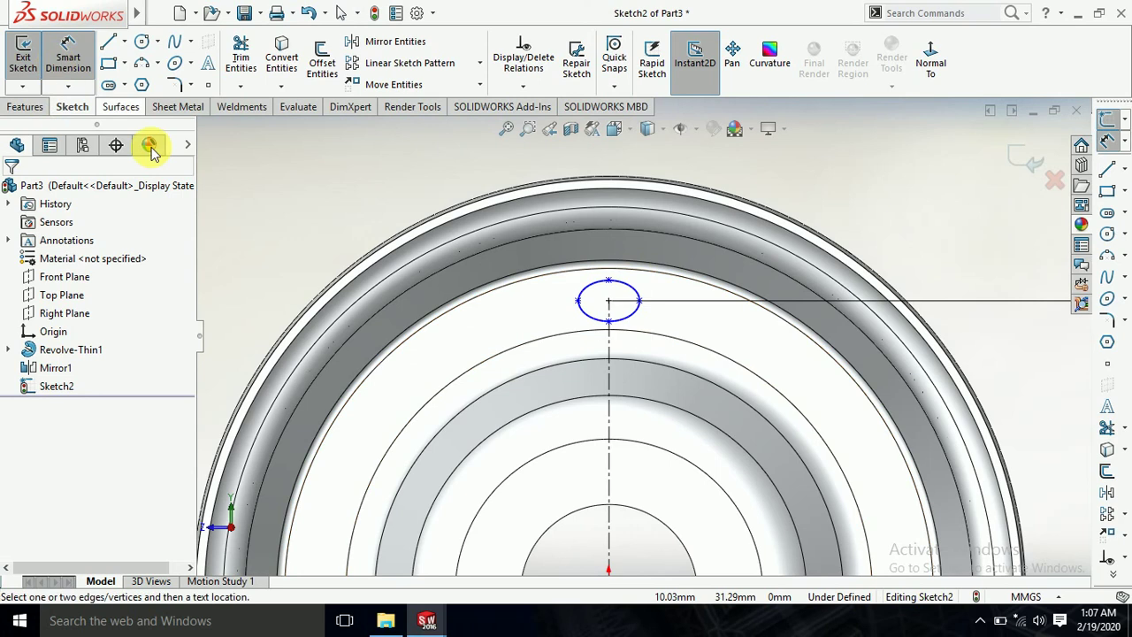
click(639, 301)
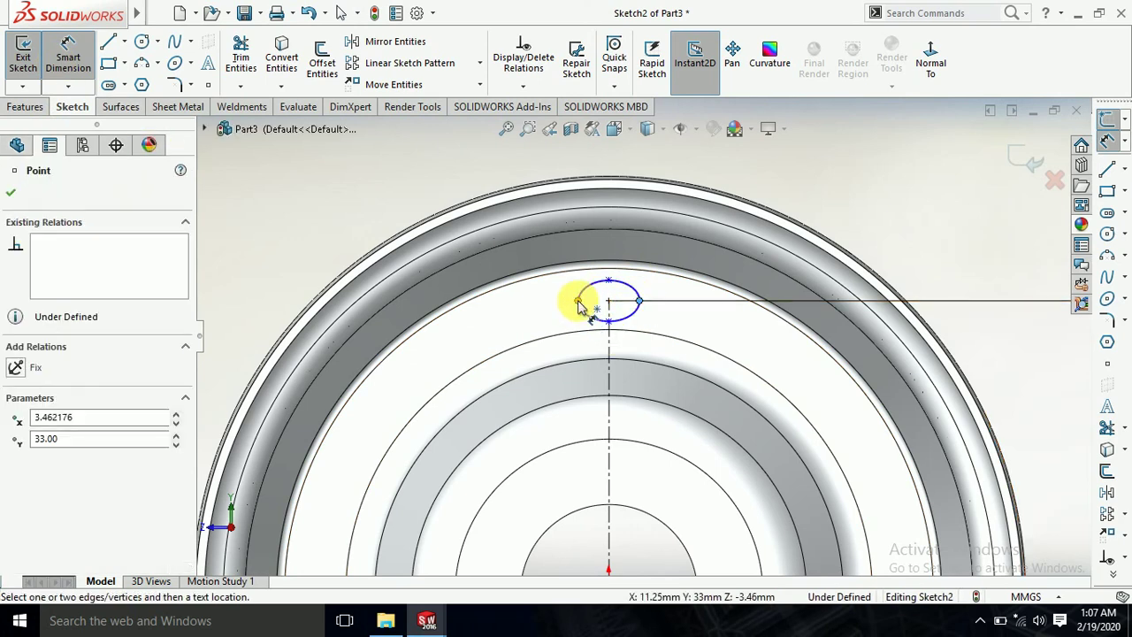
click(579, 302)
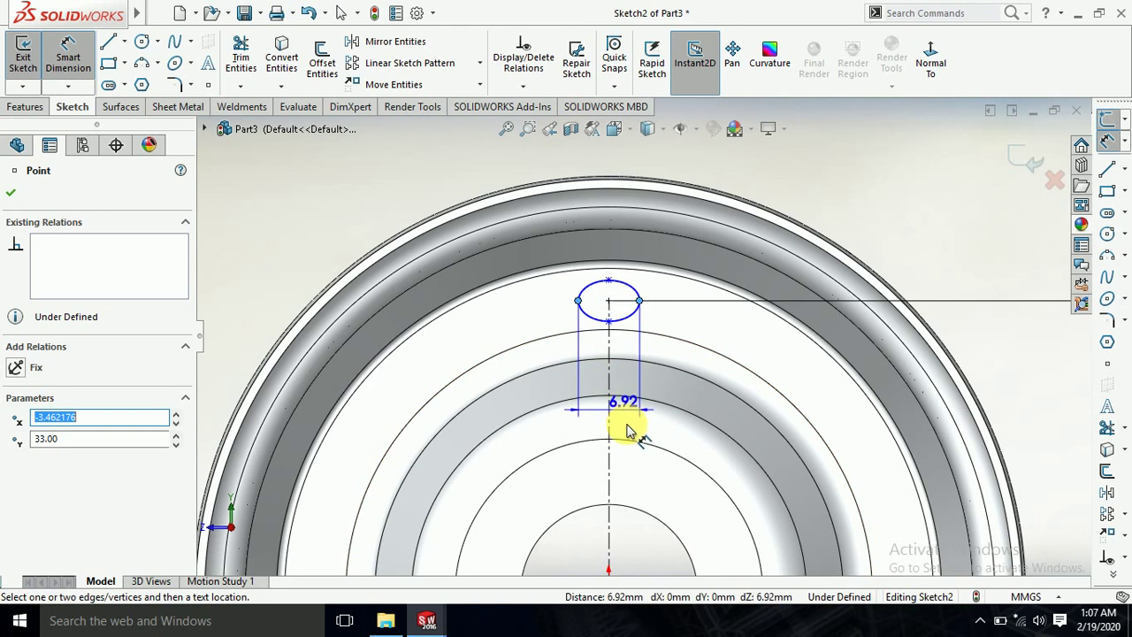
click(625, 425)
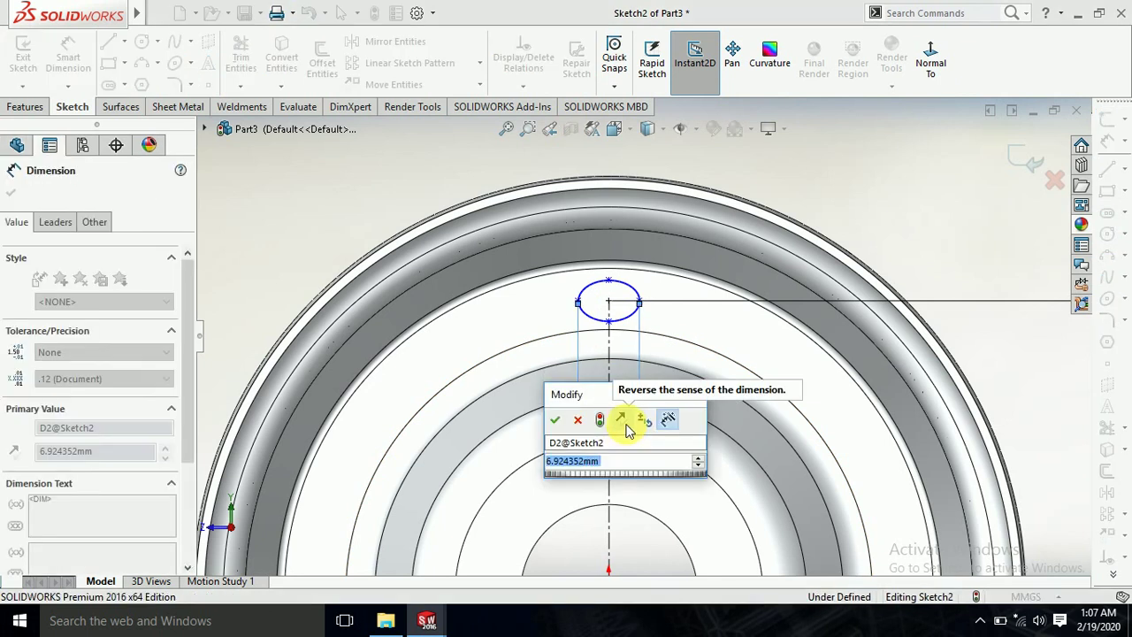
text(6)
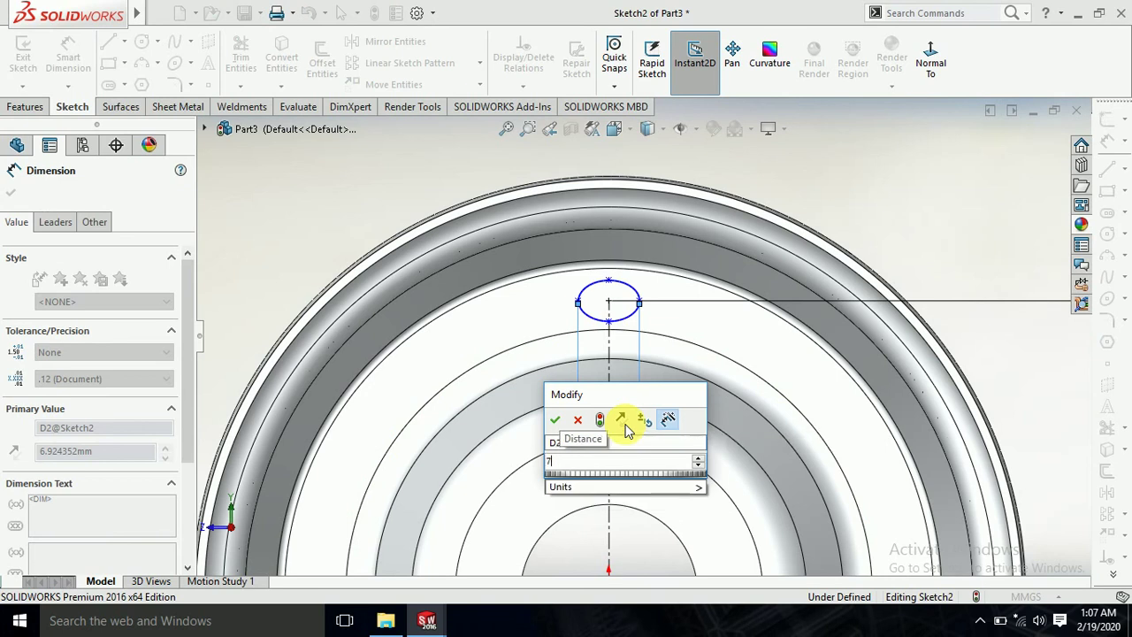
key(Escape)
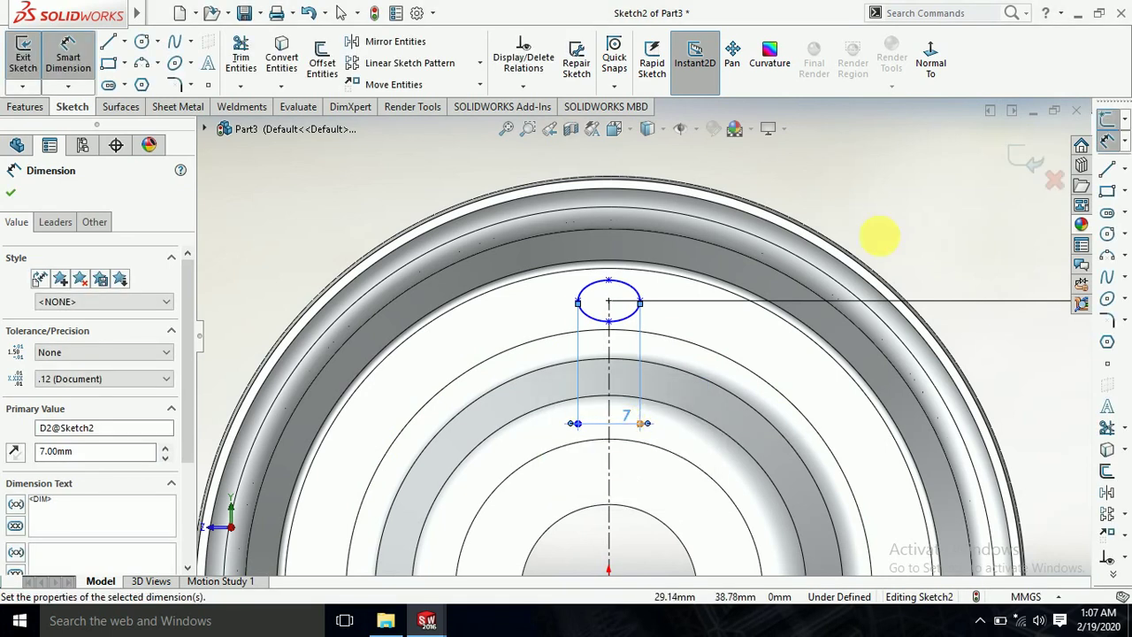
scroll(888, 212, up, 2)
scroll(876, 214, up, 3)
click(868, 212)
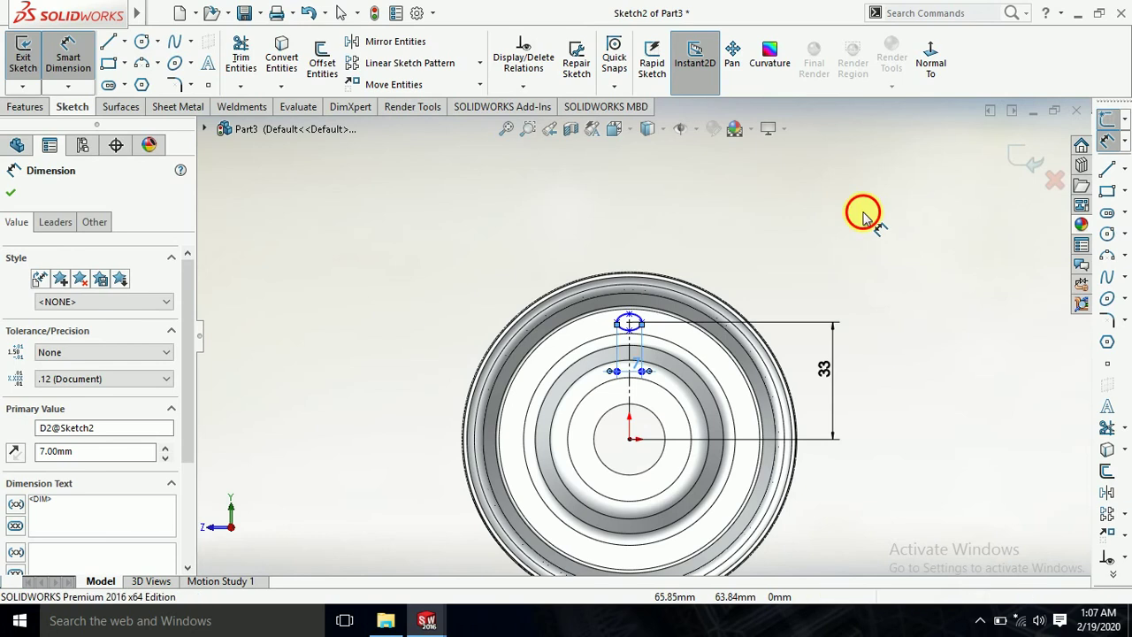
Step: Cut the ellipse through the entire rim with a Through All Extruded Cut
click(30, 107)
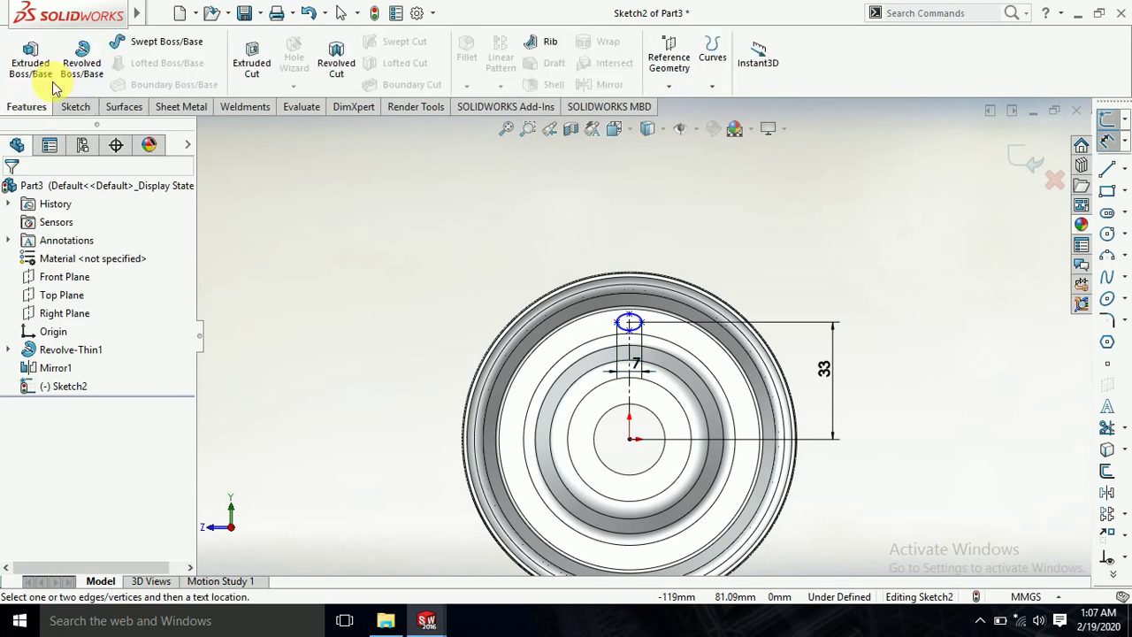
click(252, 62)
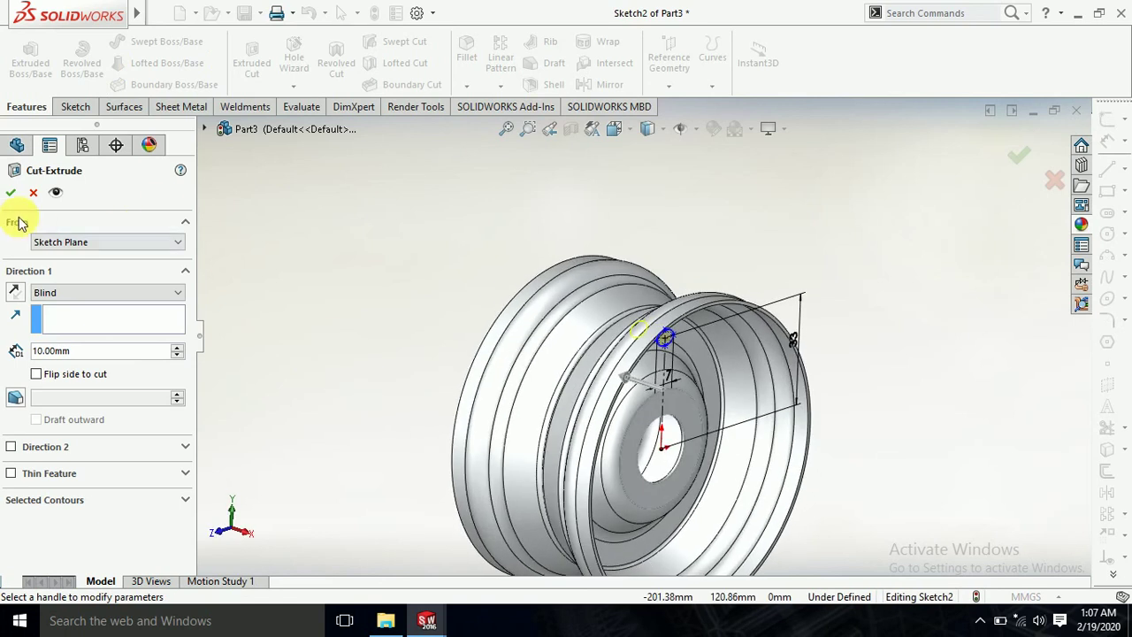
click(63, 293)
click(58, 318)
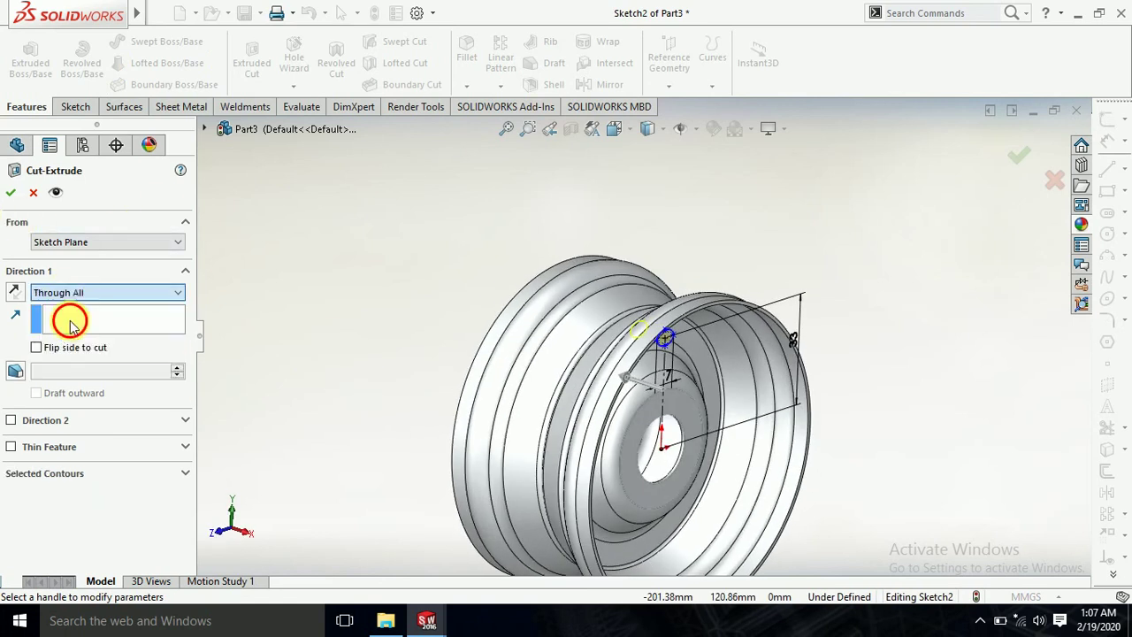
click(11, 192)
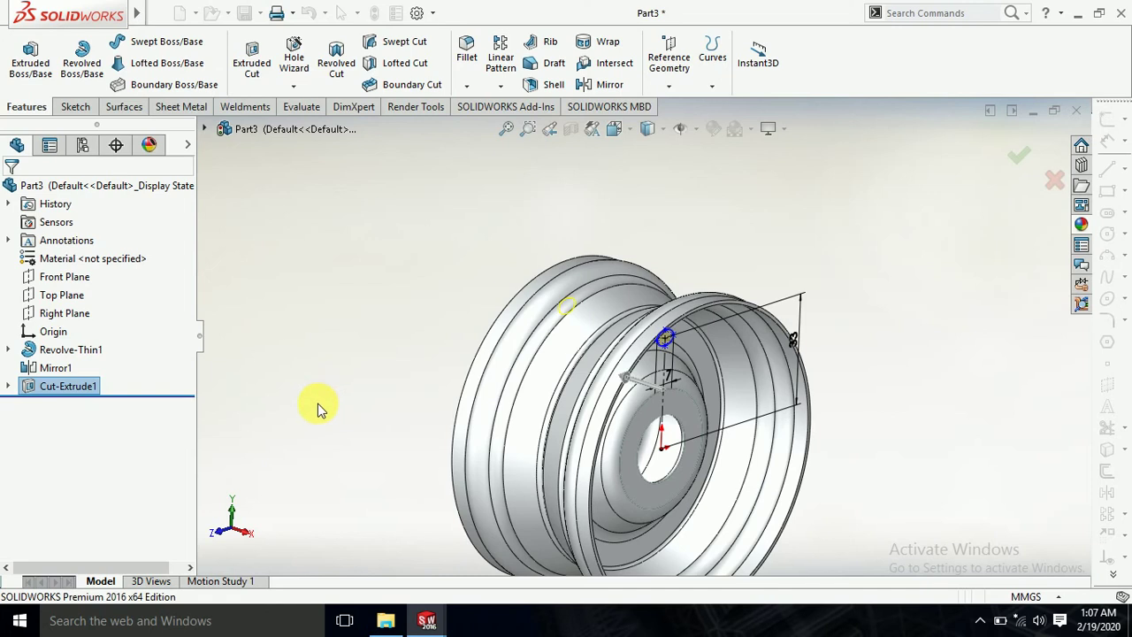
key(ctrl+4)
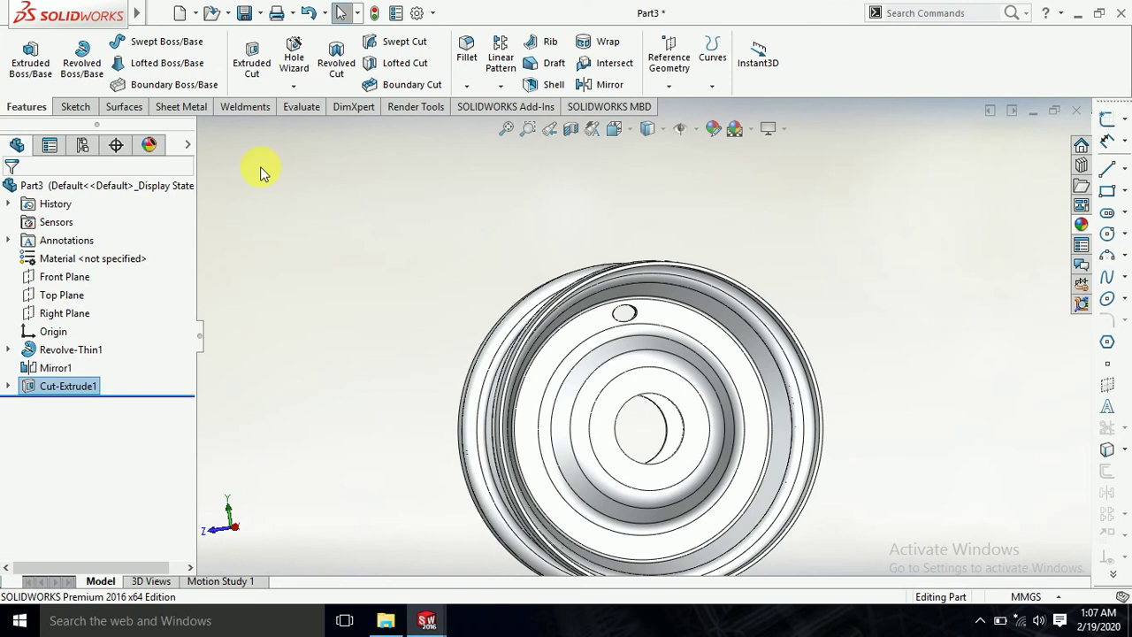
Step: Circular-pattern the hole about the rim's circular edge: 10 instances, equally spaced over 360°
click(500, 86)
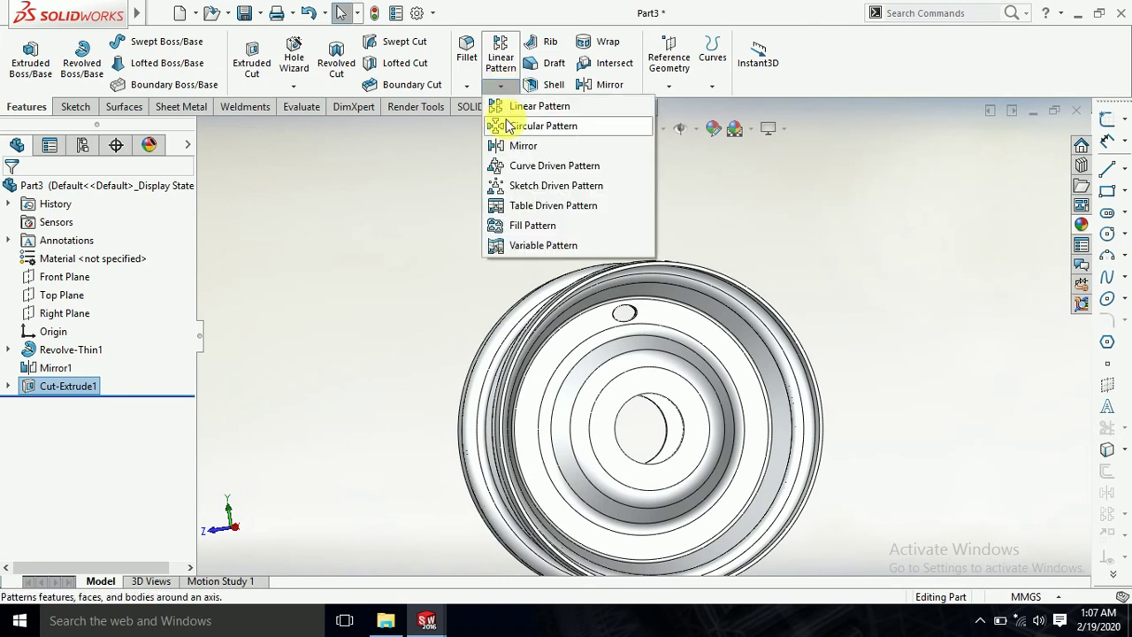
click(513, 125)
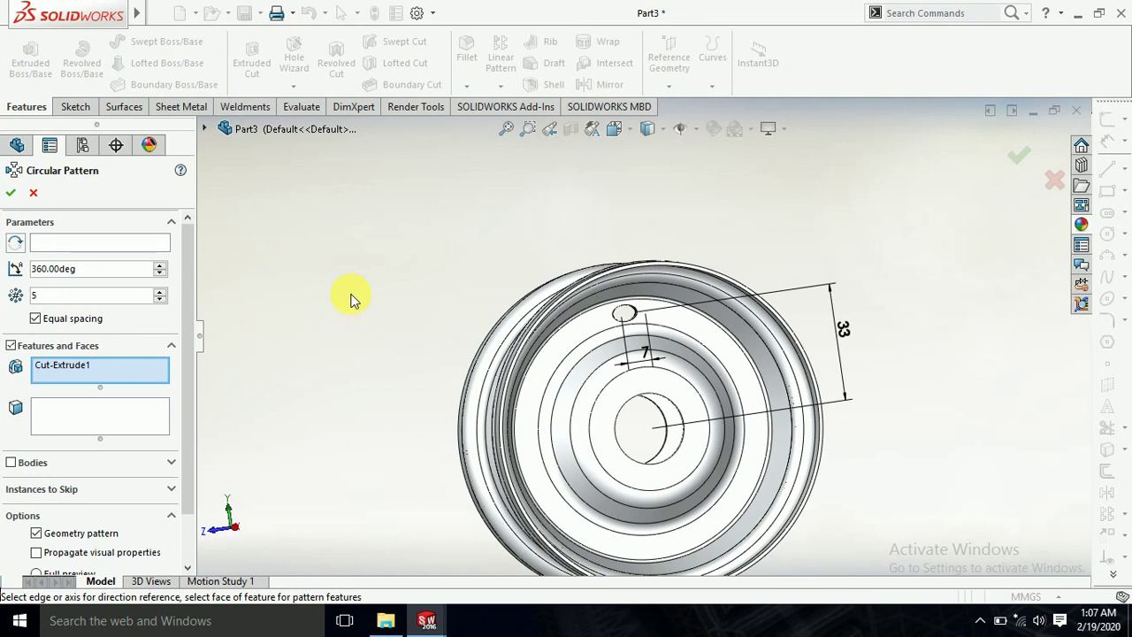
click(96, 243)
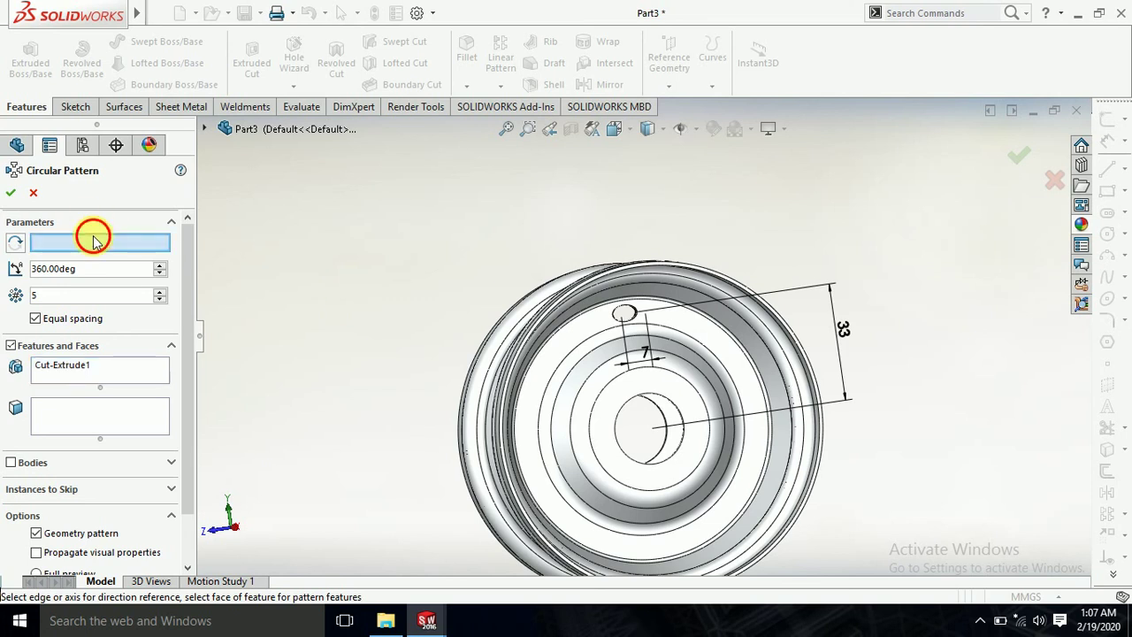
click(643, 277)
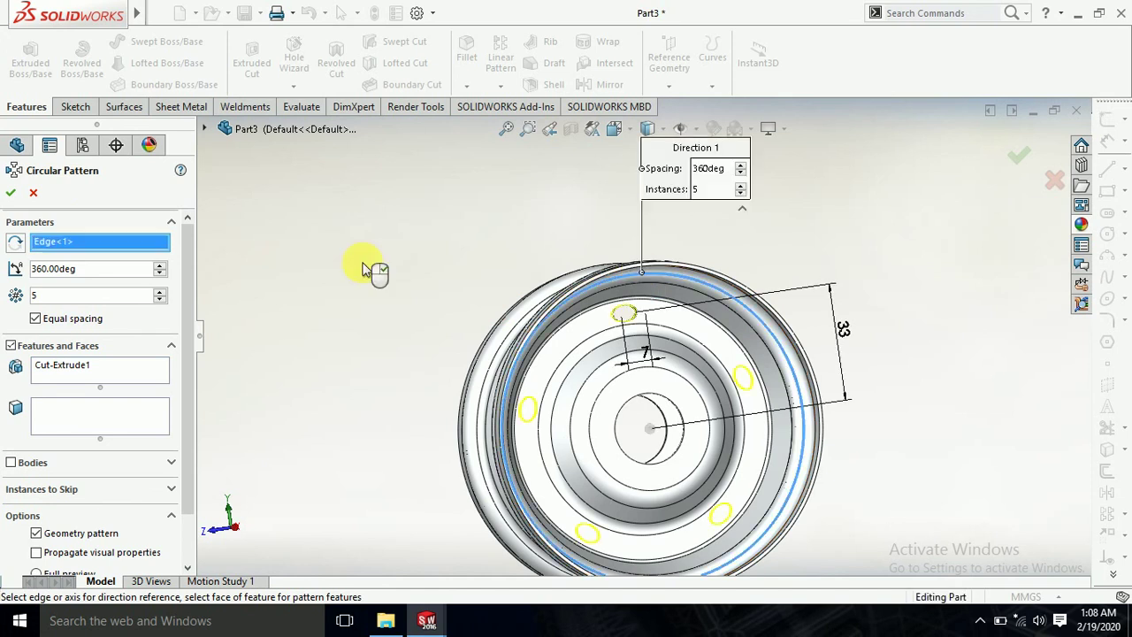
click(162, 290)
click(162, 290)
click(162, 290)
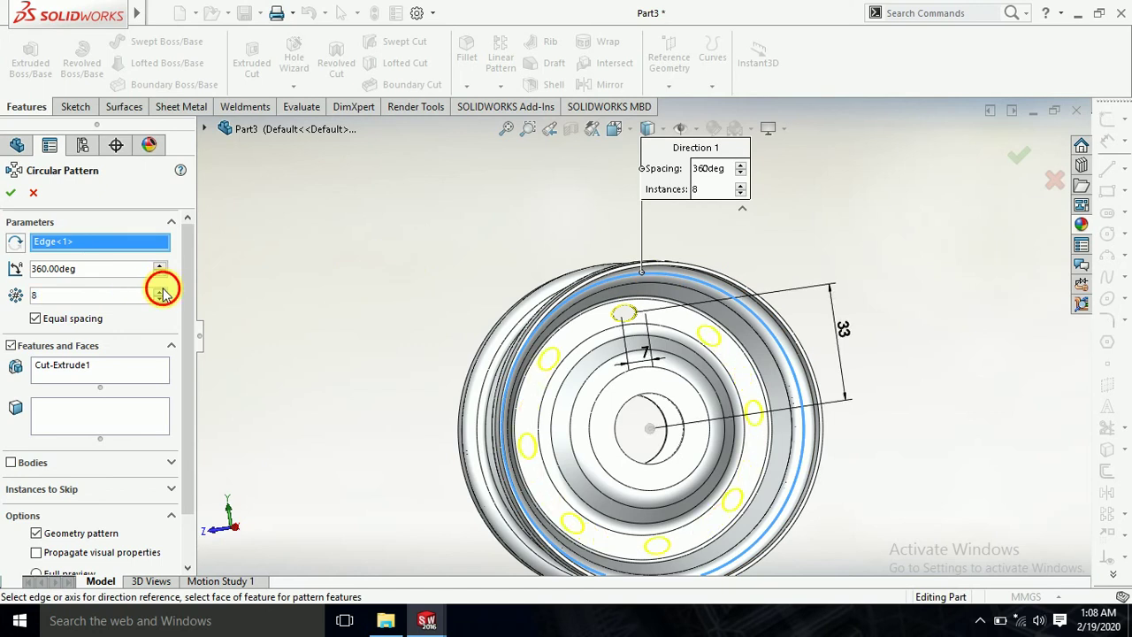
click(162, 290)
click(162, 290)
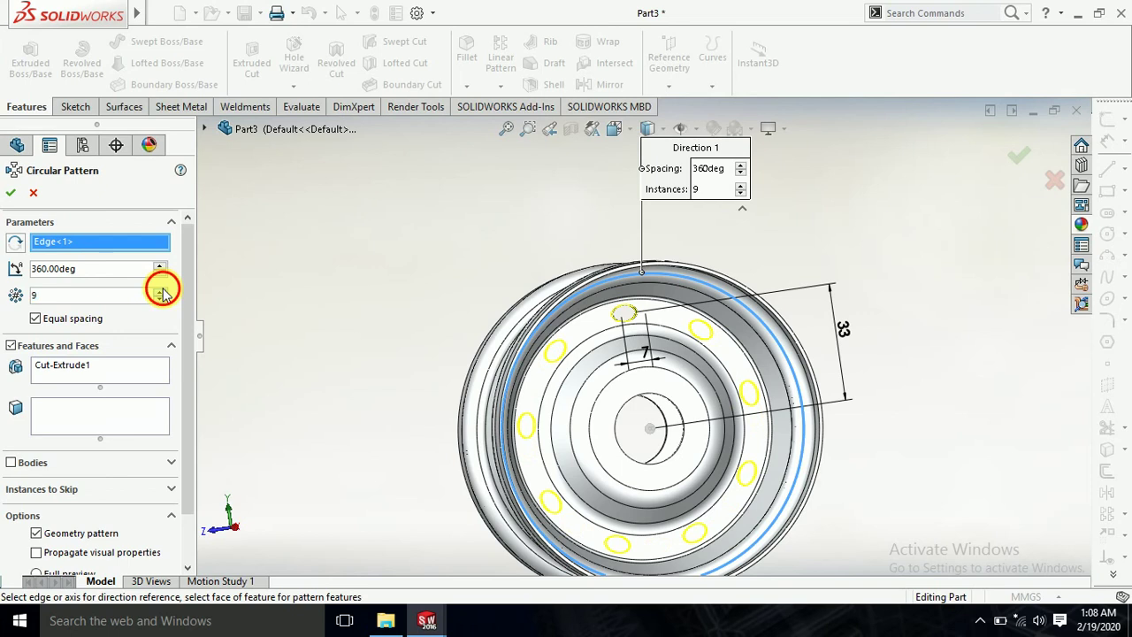
click(123, 247)
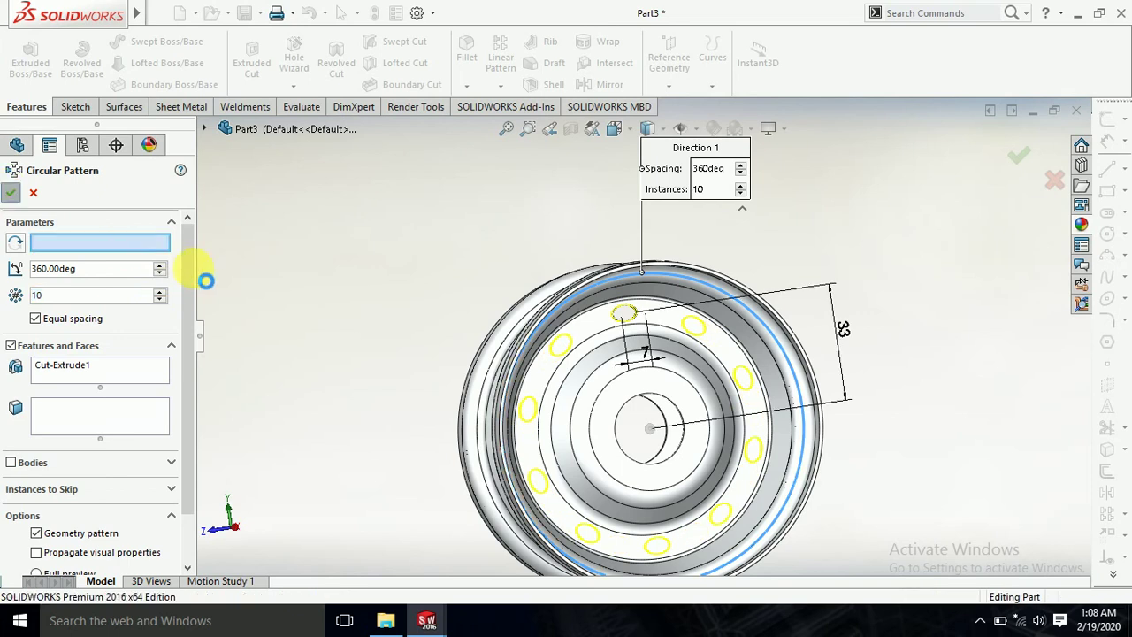
right_click(234, 286)
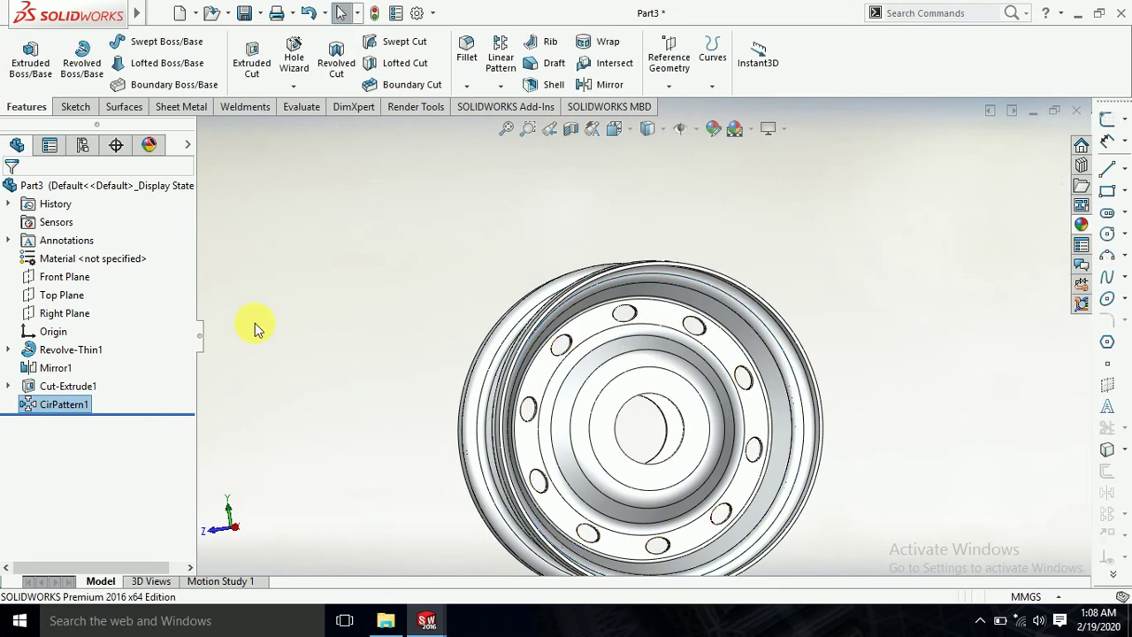
Step: Switch the display style to Shaded without edges and orbit to view the ten-hole rim
key(z)
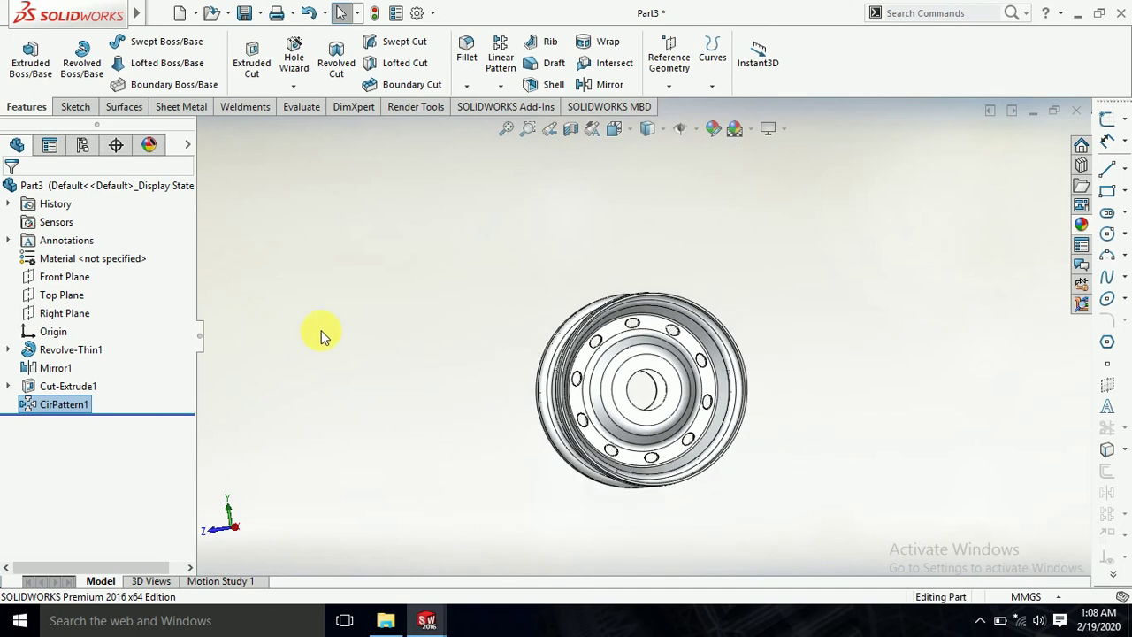
mouse_move(320, 336)
middle_down()
mouse_move(478, 306)
mouse_move(429, 324)
middle_up()
key(f)
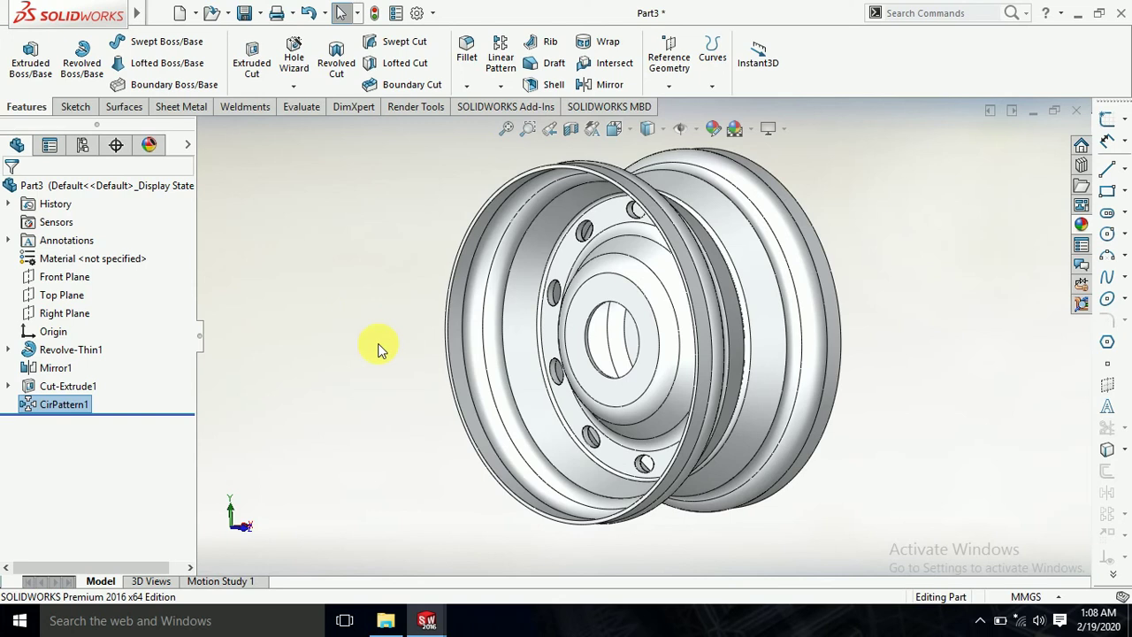
key(z)
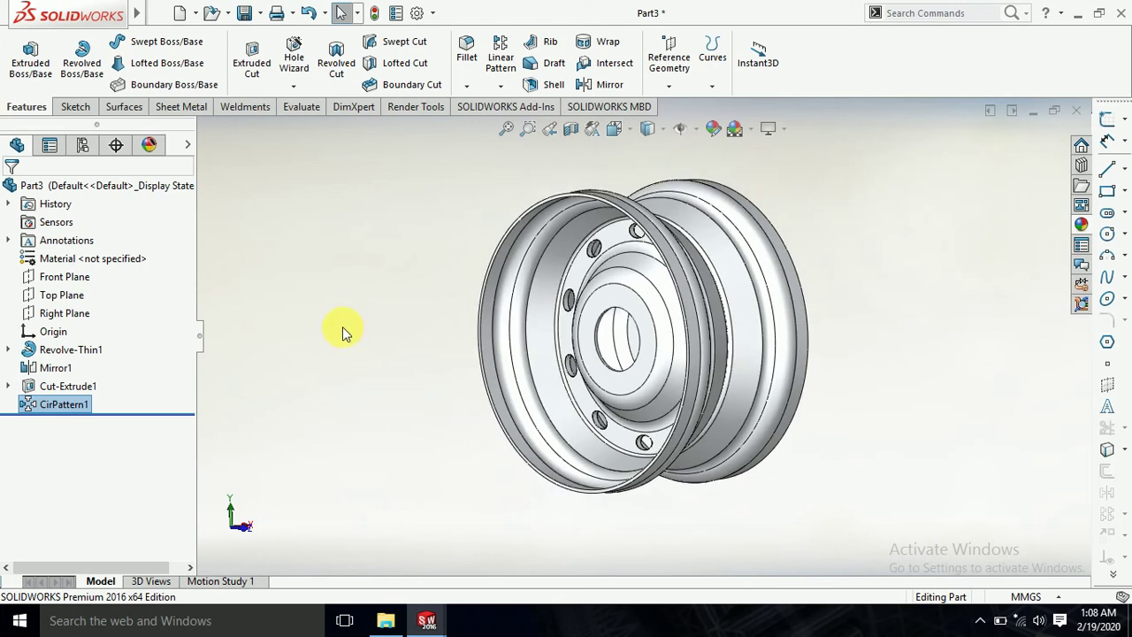
key(z)
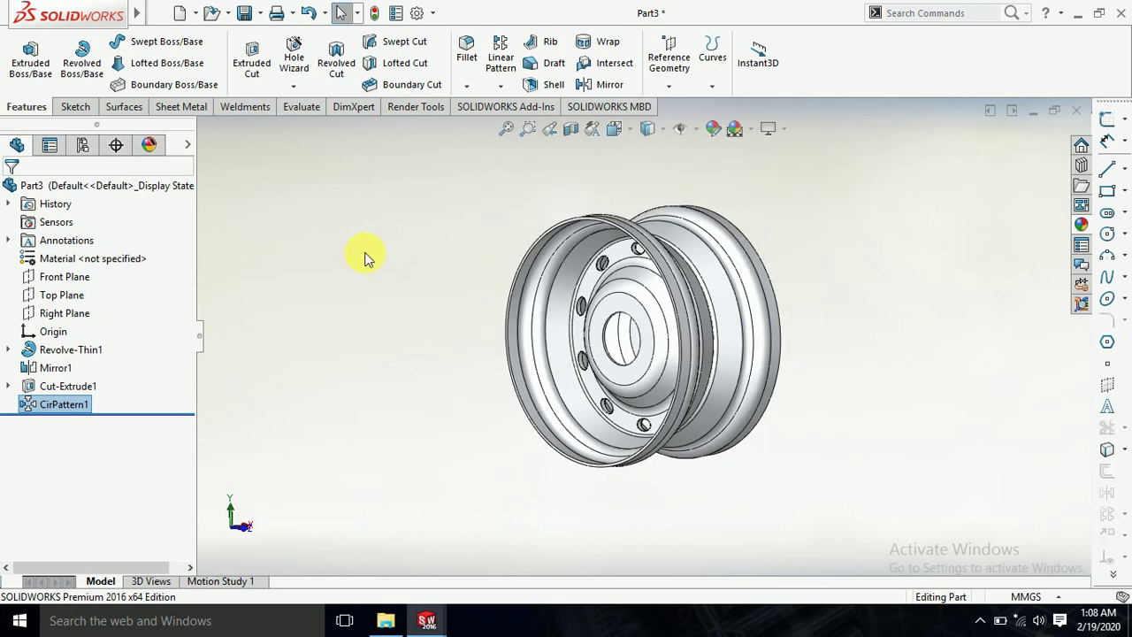
click(651, 129)
click(650, 159)
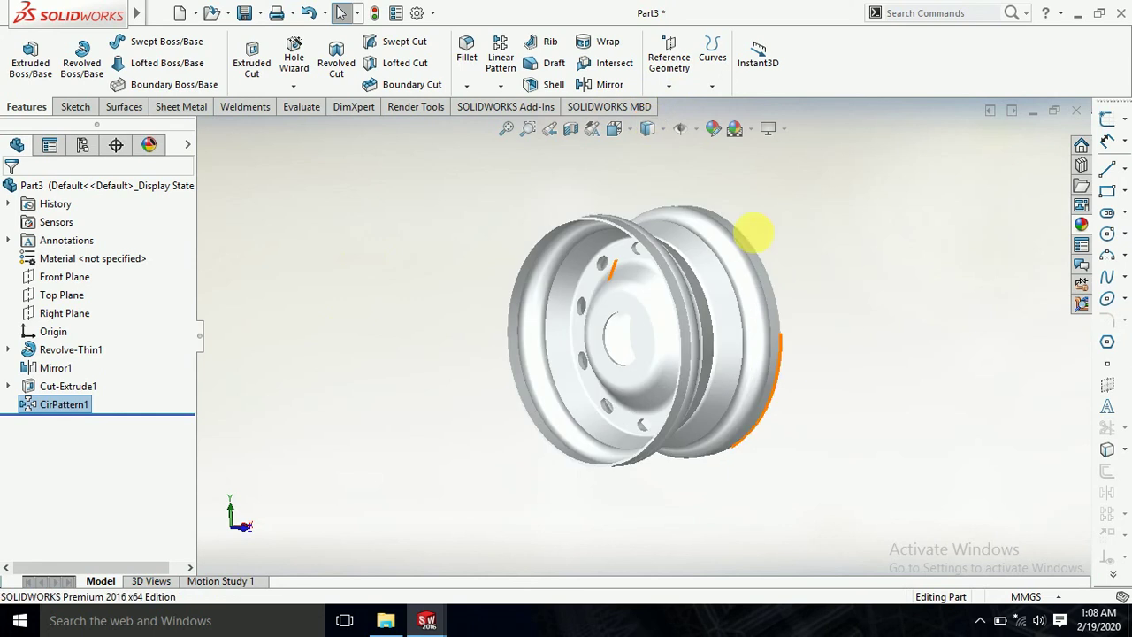
mouse_move(913, 377)
middle_down()
mouse_move(960, 398)
mouse_move(993, 469)
mouse_move(899, 430)
mouse_move(841, 439)
mouse_move(740, 498)
mouse_move(733, 513)
mouse_move(748, 533)
middle_up()
key(Escape)
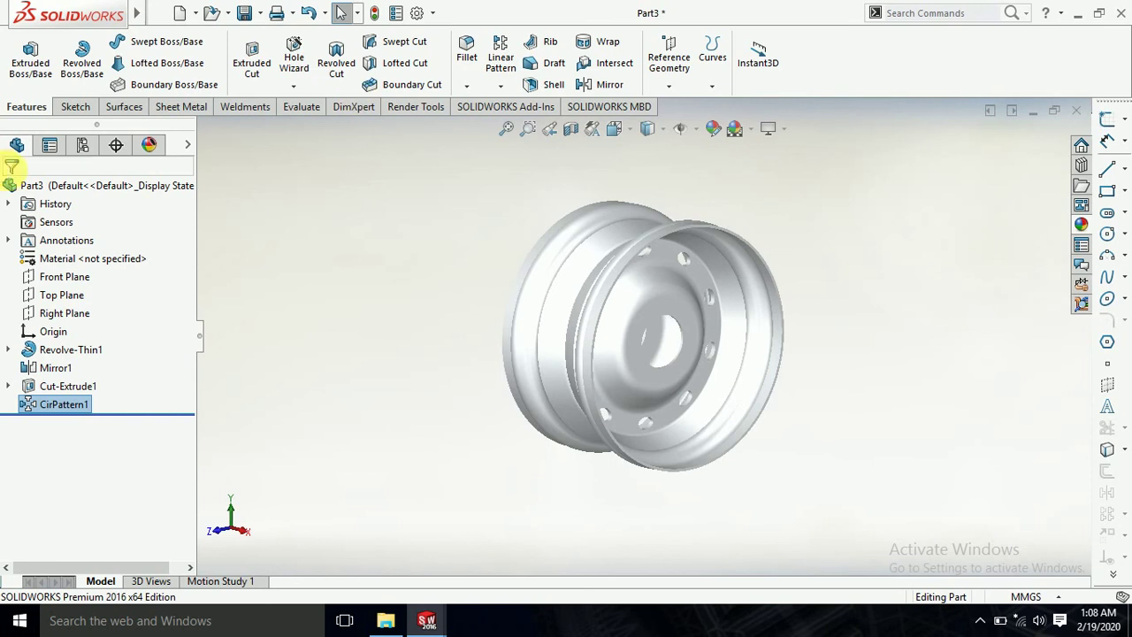
right_click(64, 277)
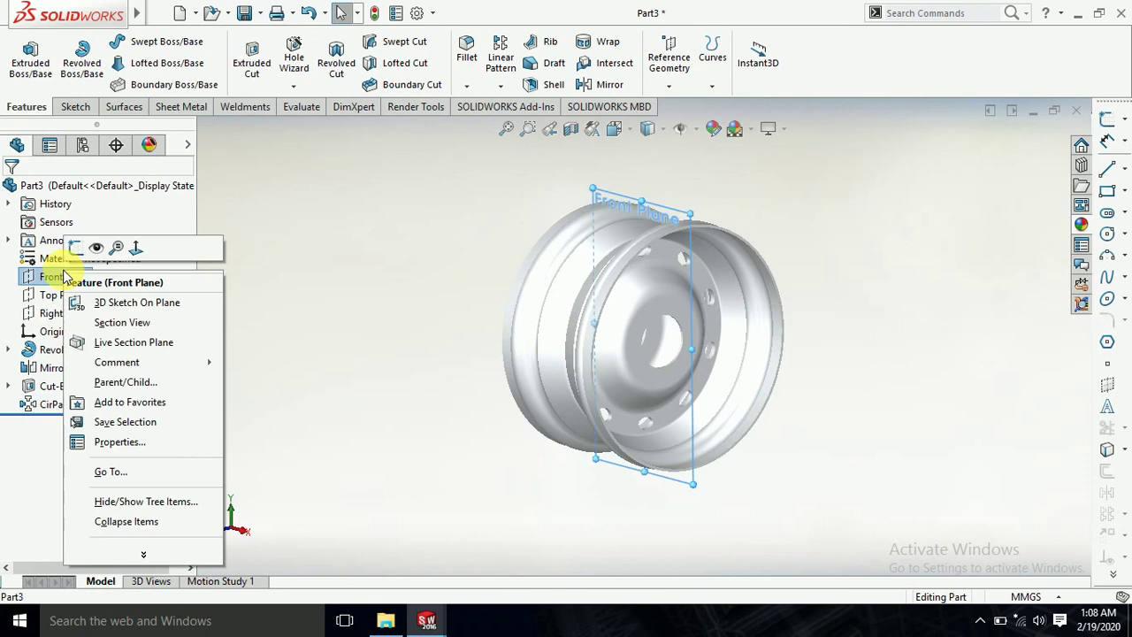
Step: Start a new sketch on the Front Plane, viewed normal to it
click(75, 247)
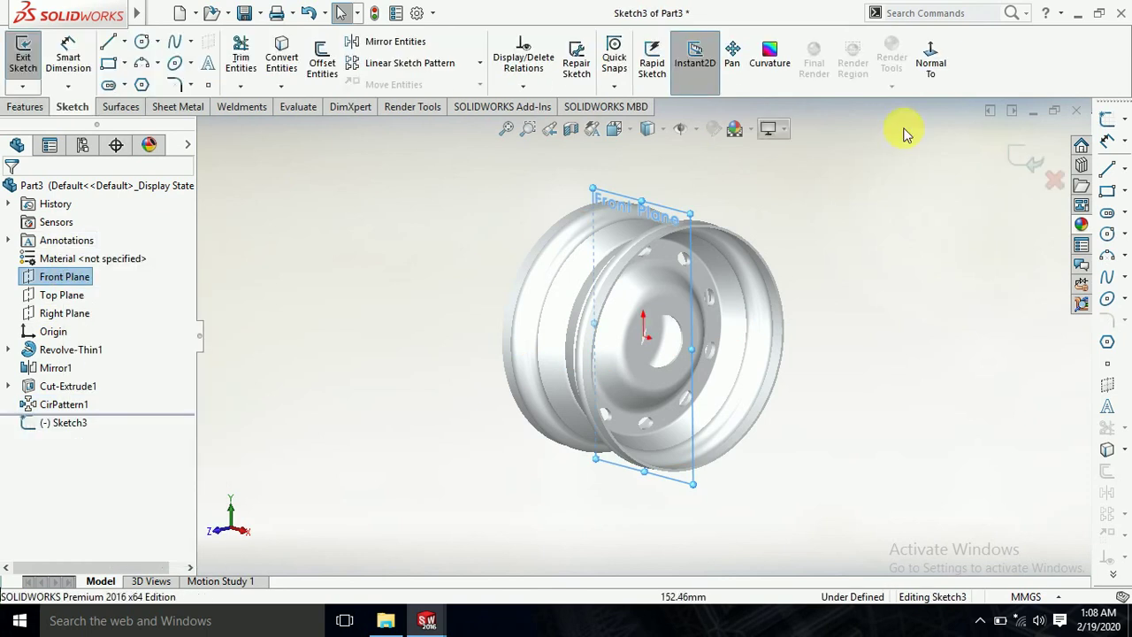
click(929, 64)
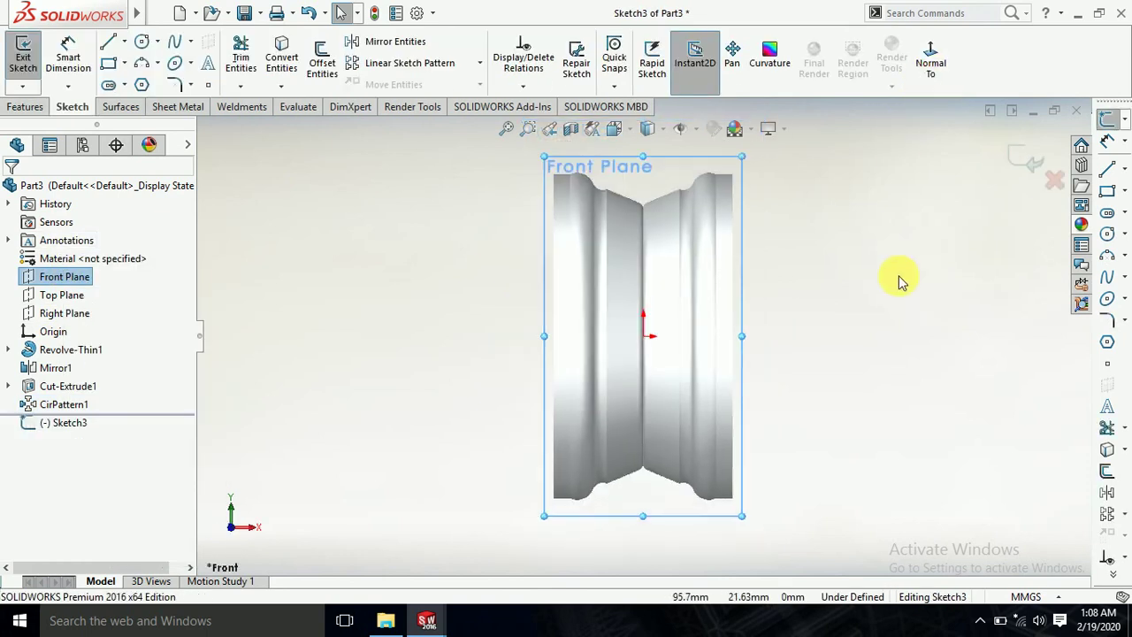
click(831, 245)
scroll(702, 192, down, 3)
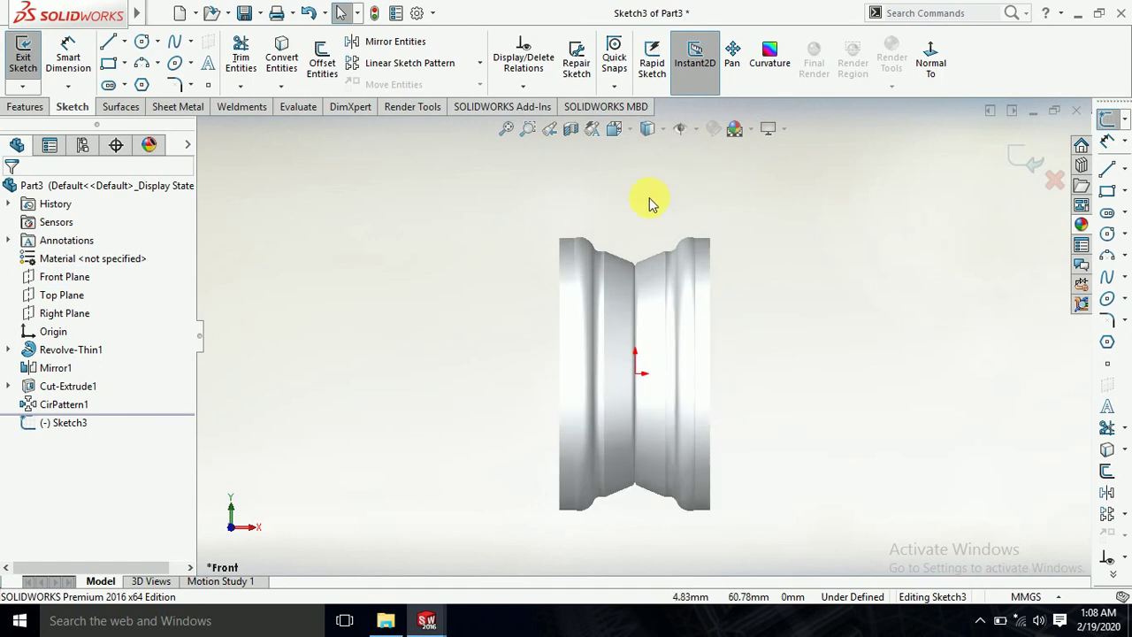
scroll(649, 198, down, 1)
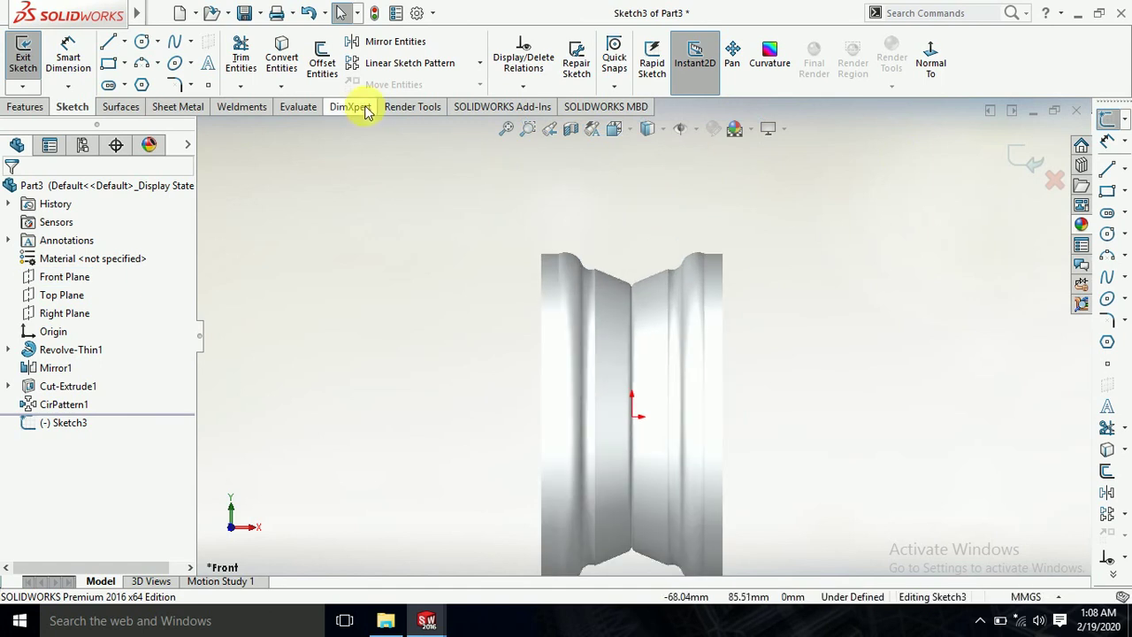
Step: Draw a short horizontal line from the rim's top-left corner to where the lip curves
click(109, 41)
scroll(567, 245, down, 1)
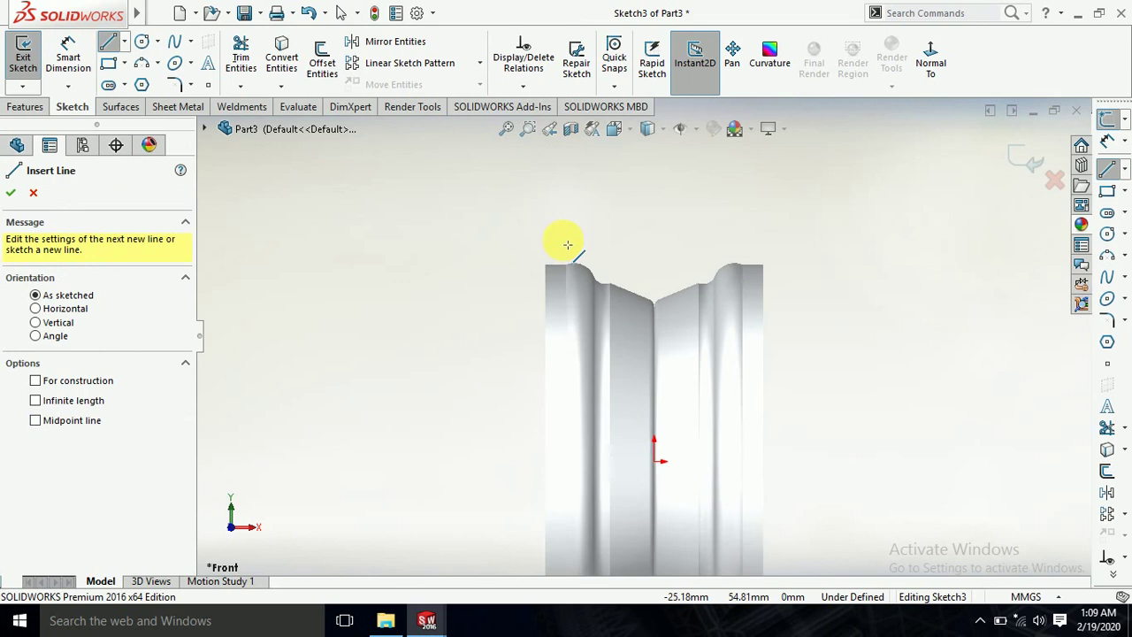
scroll(567, 245, down, 2)
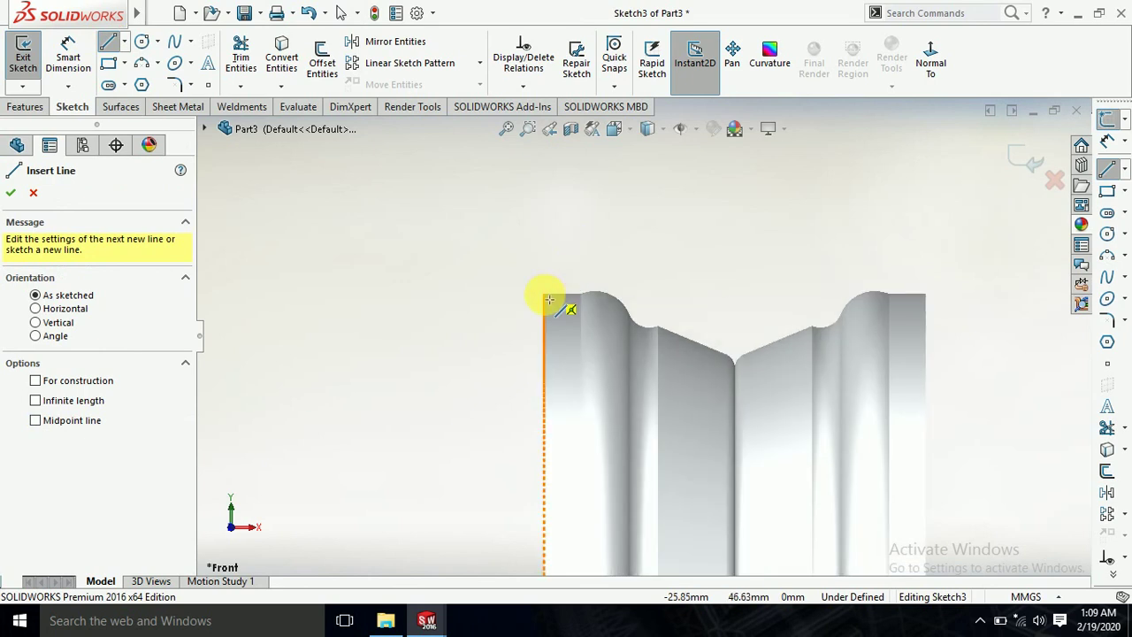
scroll(548, 299, down, 1)
scroll(548, 301, down, 1)
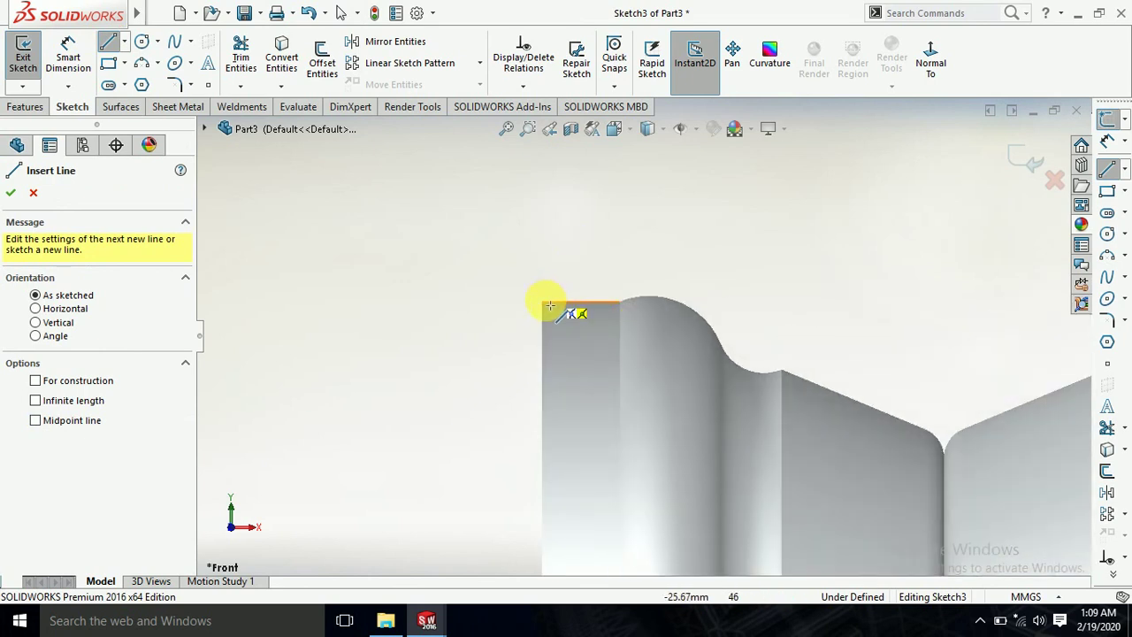
click(549, 305)
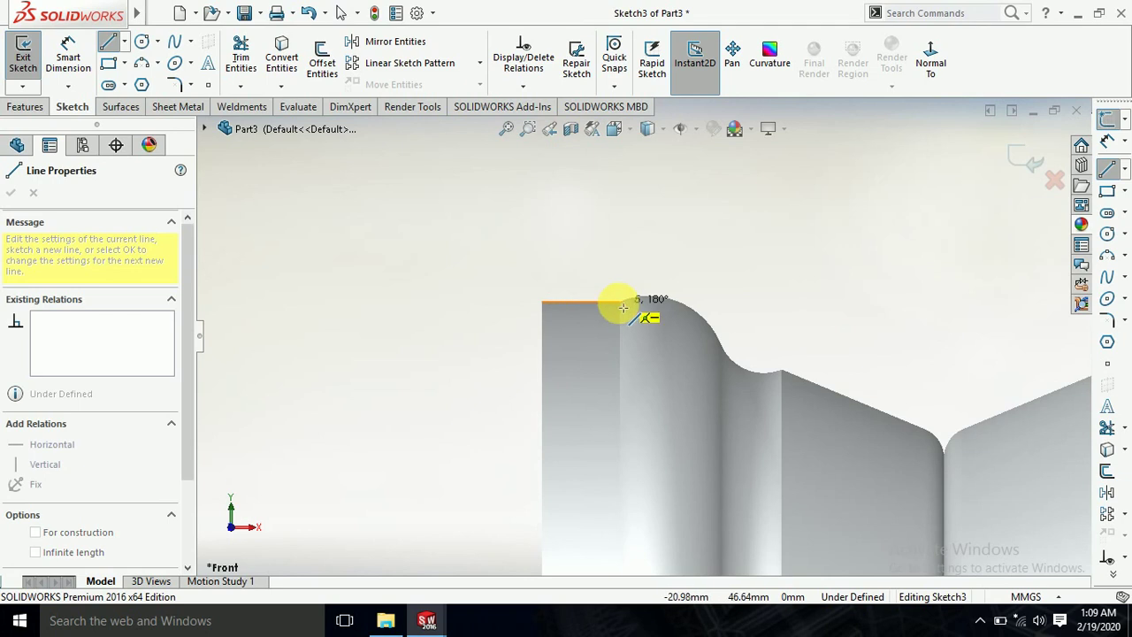
click(621, 304)
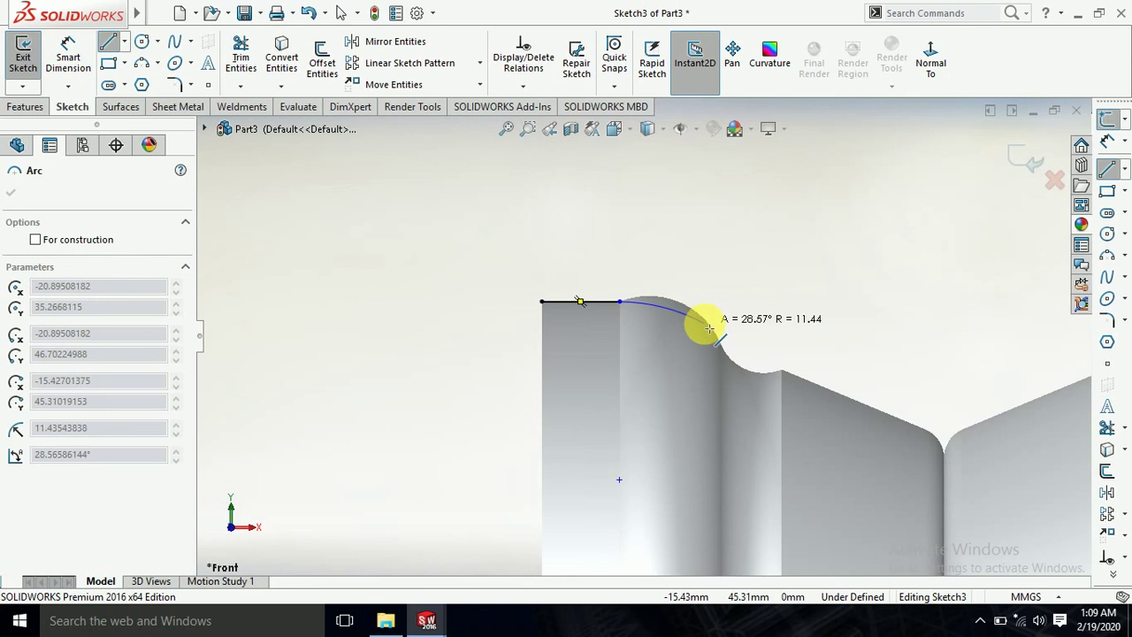
key(Escape)
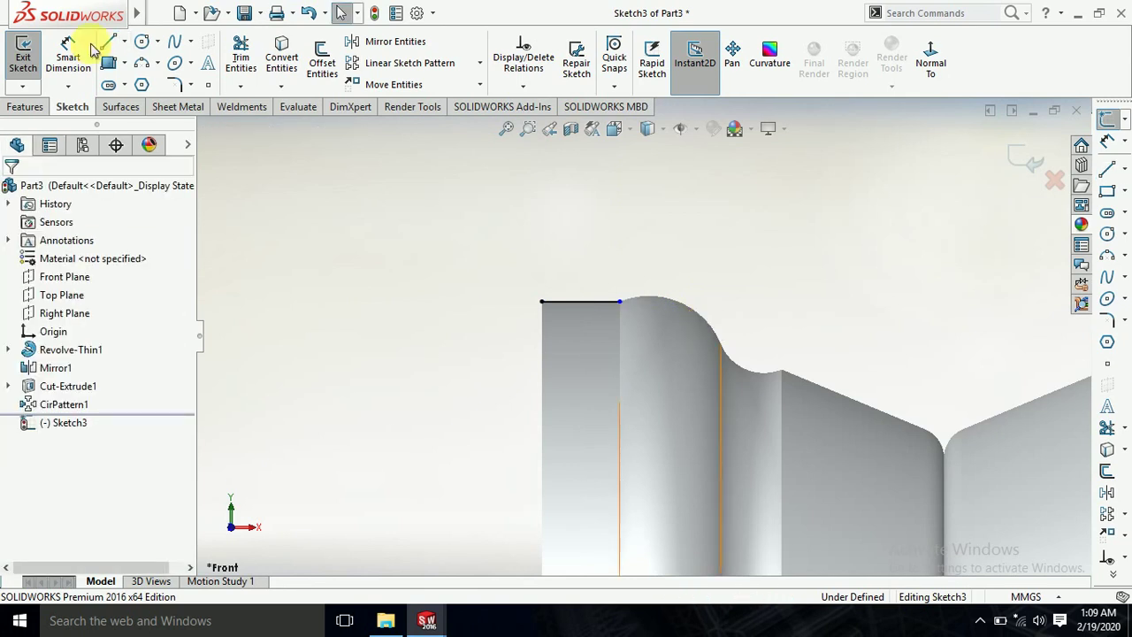
Step: Add a three-point R5, 90° arc from the line's end following the rim lip
click(139, 65)
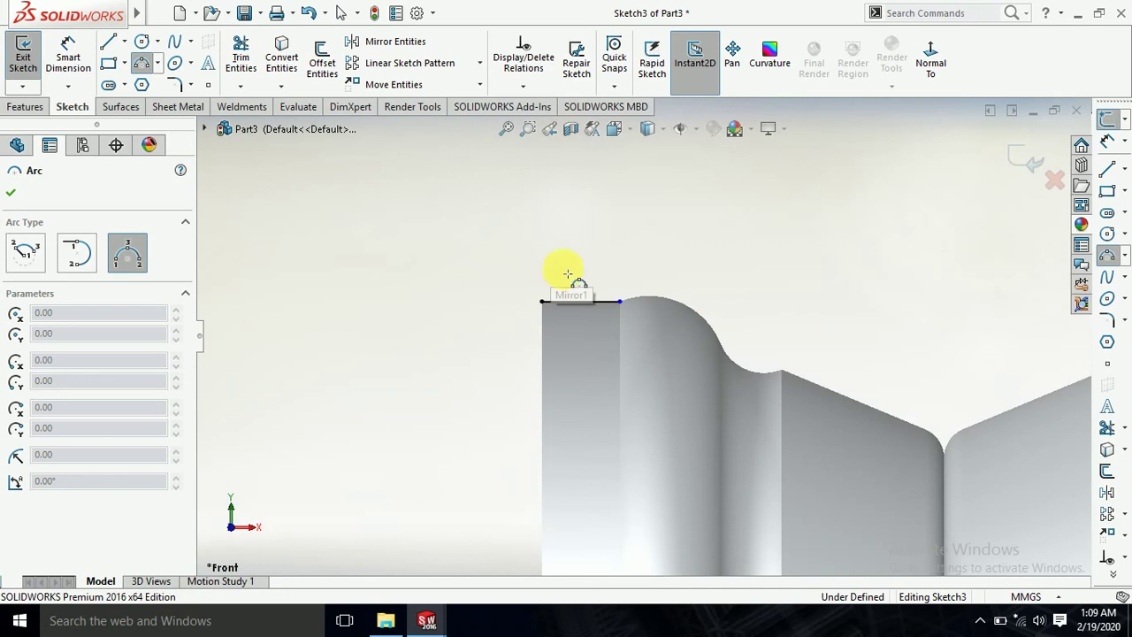
click(619, 302)
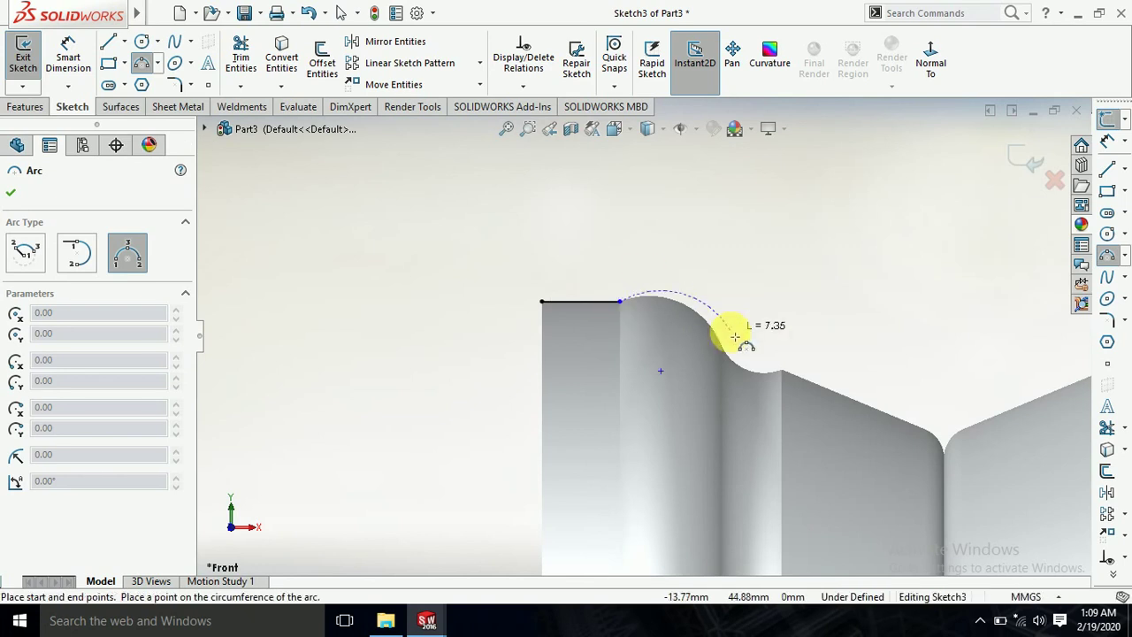
click(723, 351)
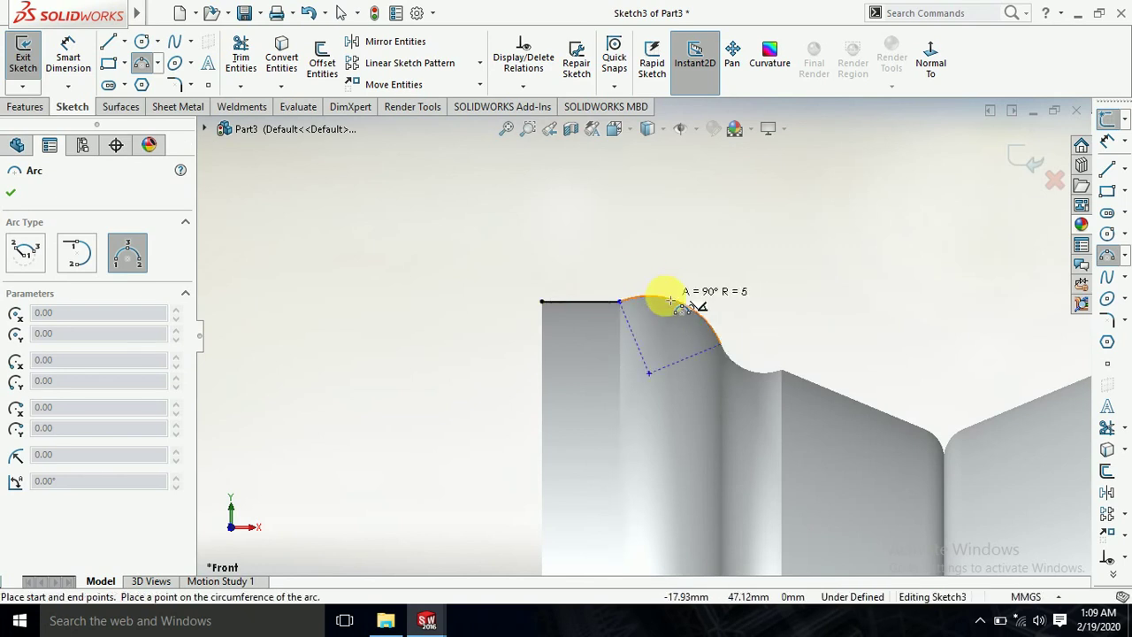
click(671, 300)
key(Escape)
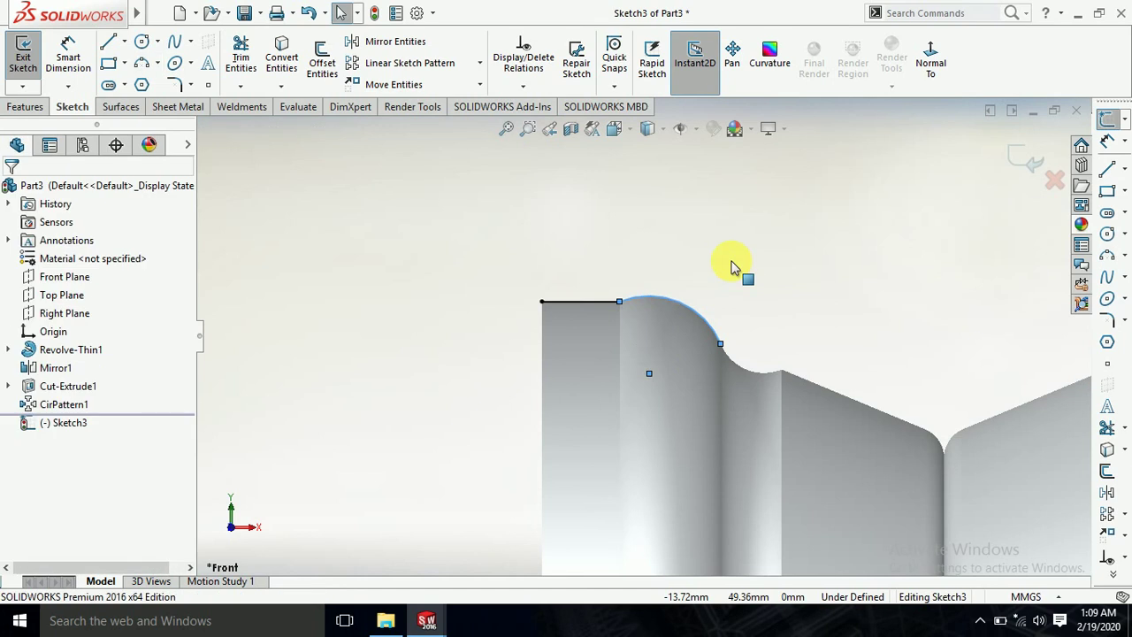
scroll(795, 310, up, 2)
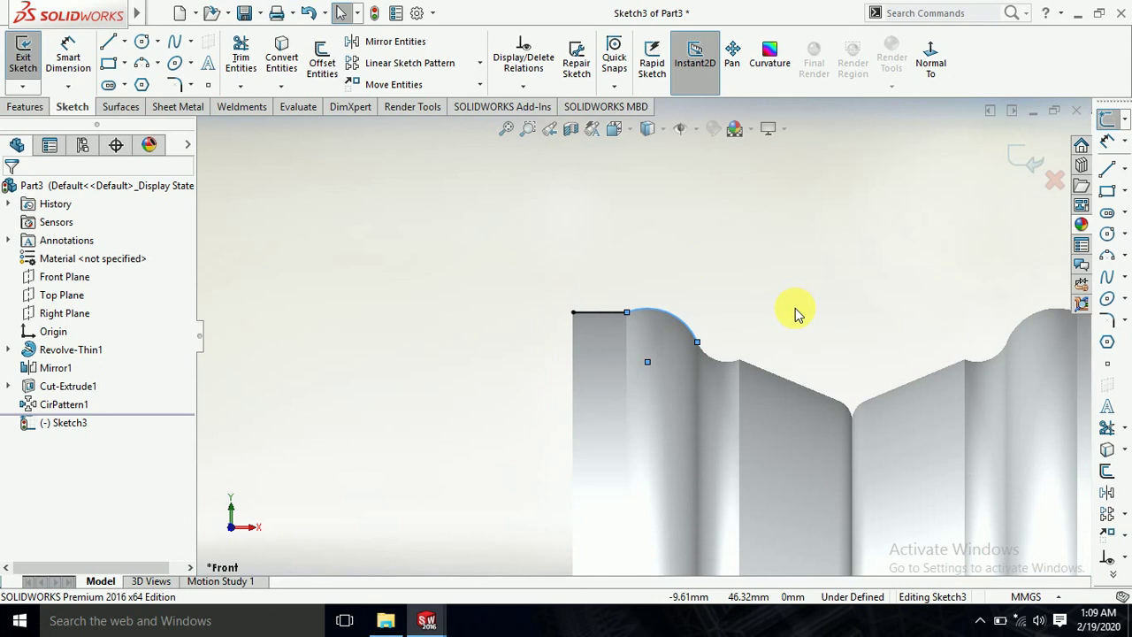
scroll(796, 312, up, 3)
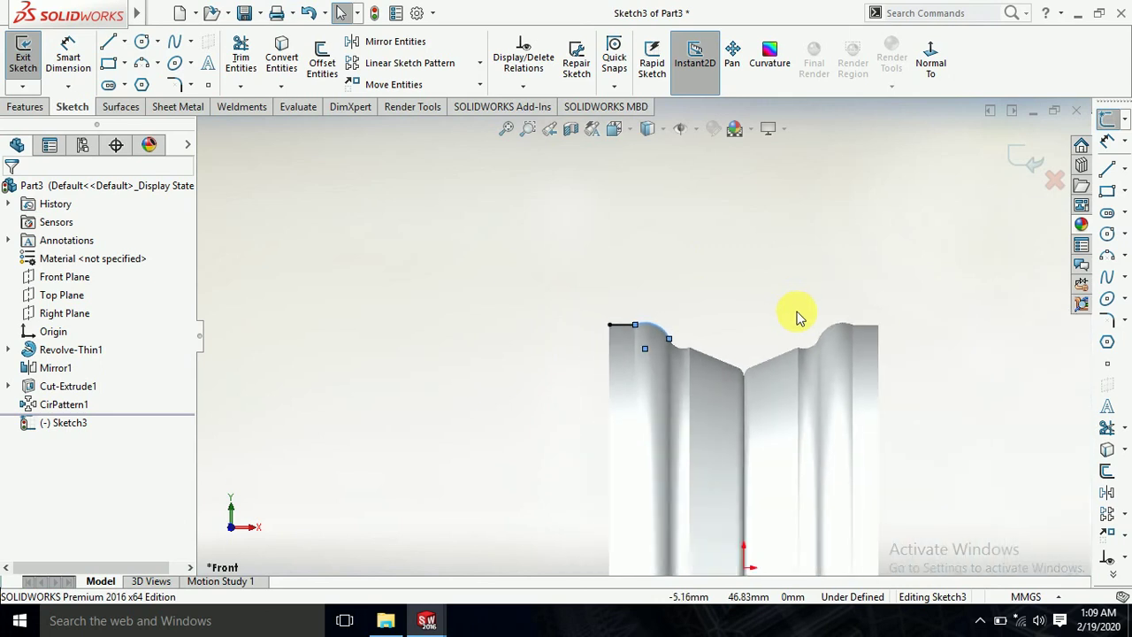
scroll(796, 317, up, 1)
click(124, 41)
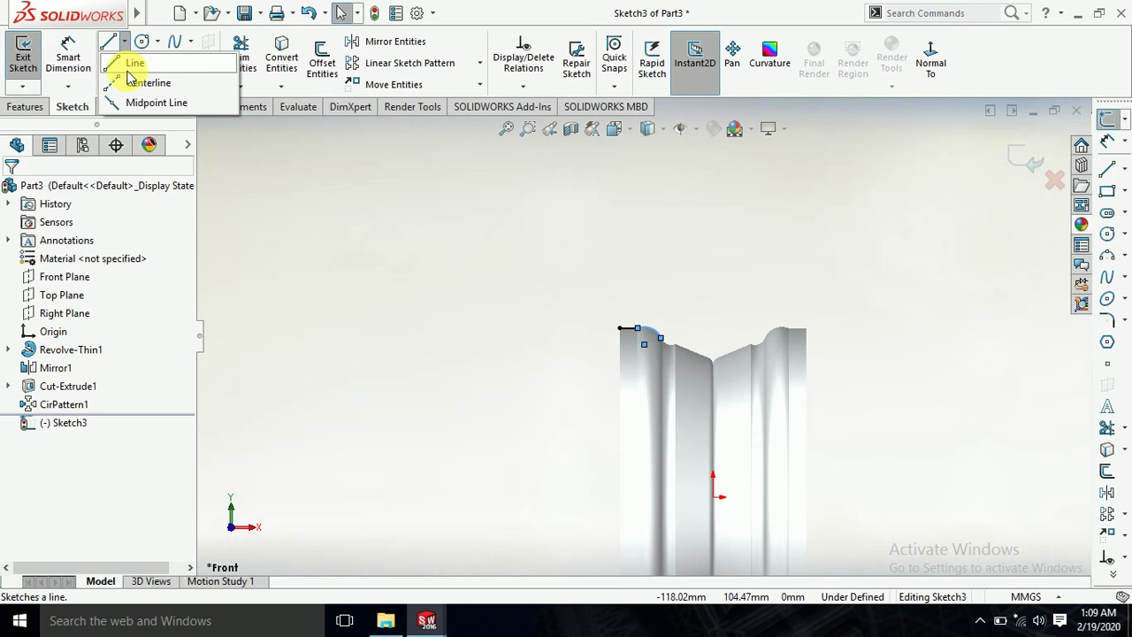
Step: Draw a vertical centerline from the origin up through the rim
click(133, 82)
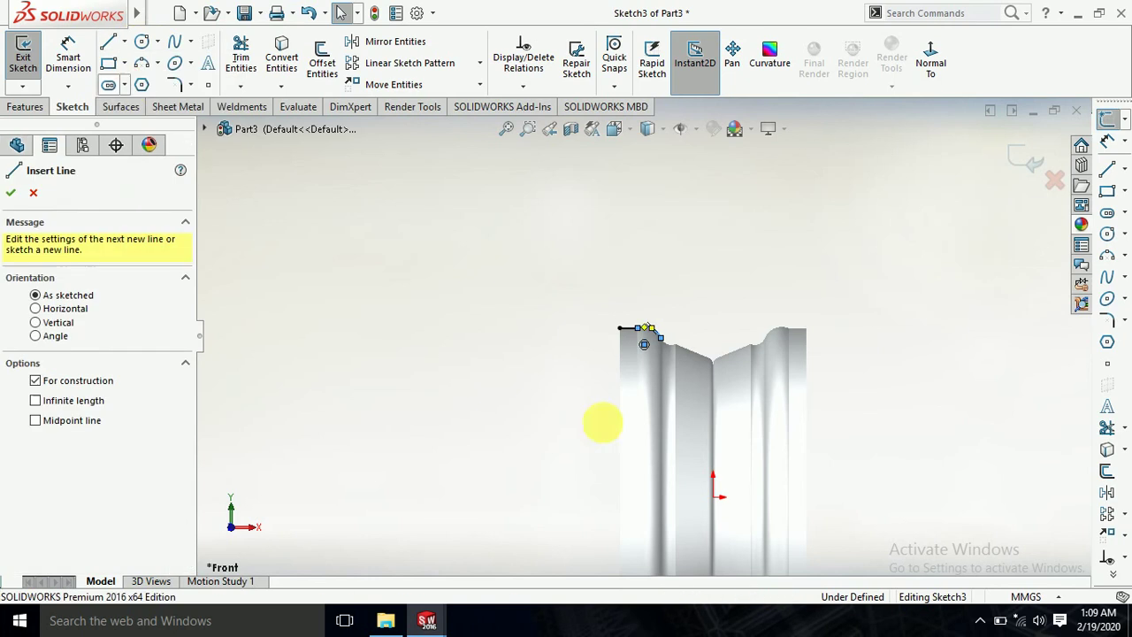
click(714, 495)
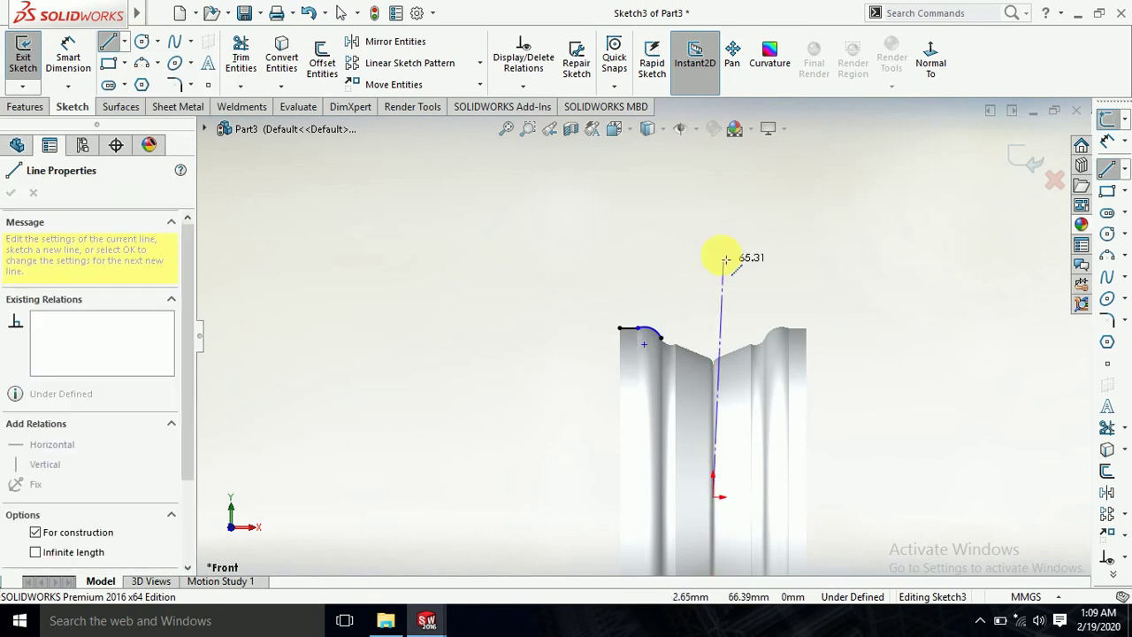
click(713, 156)
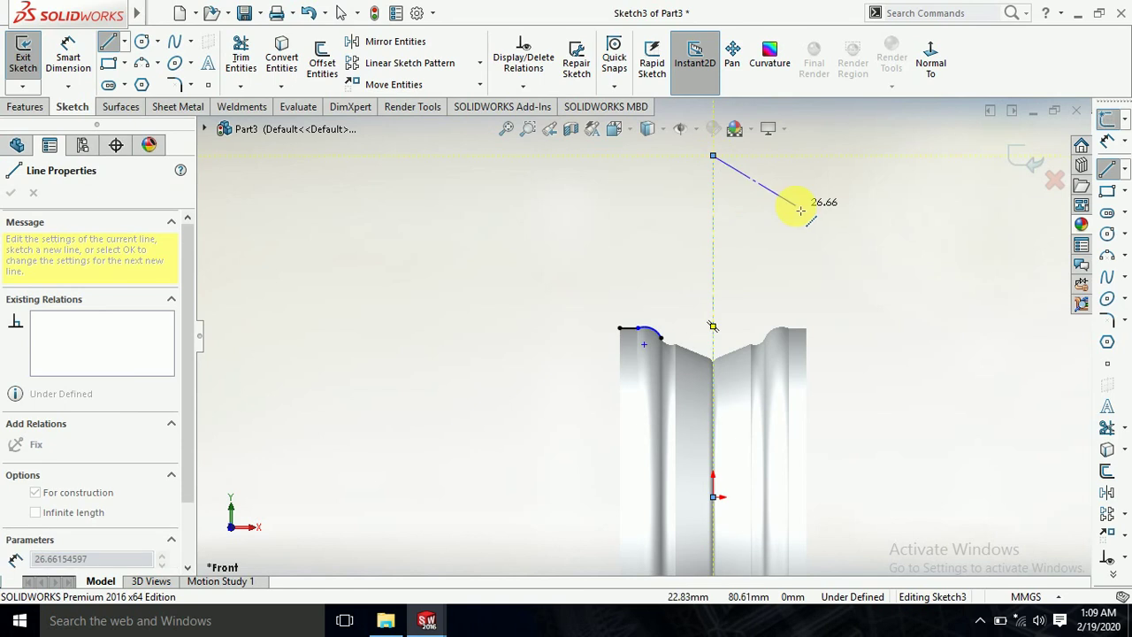
key(Escape)
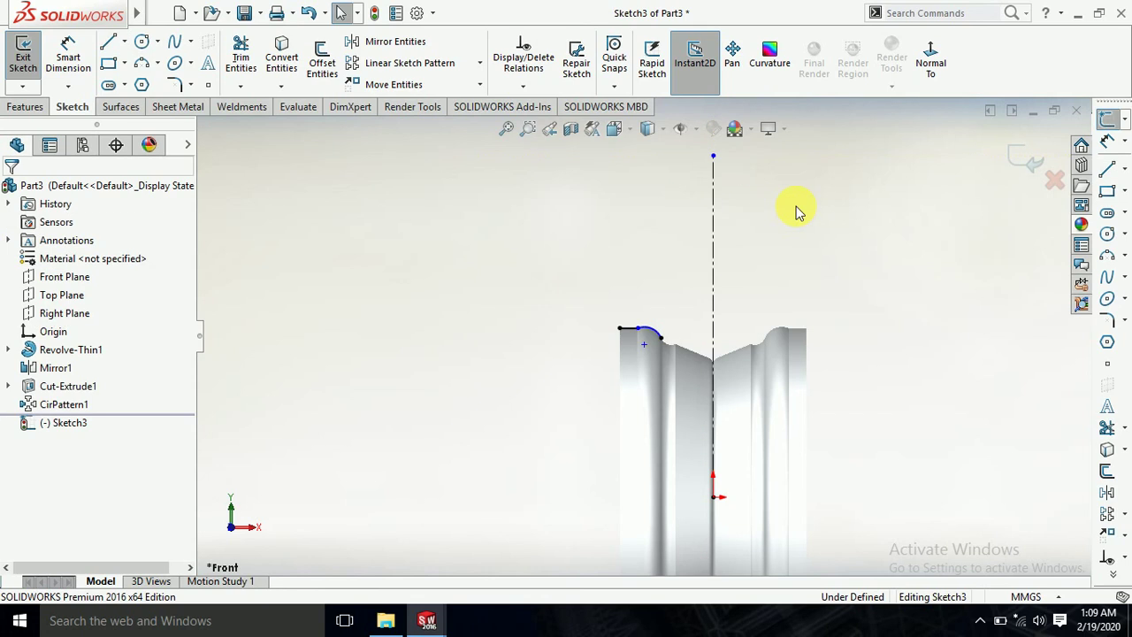
Step: Dimension the vertical centerline's length to 65 mm
click(68, 51)
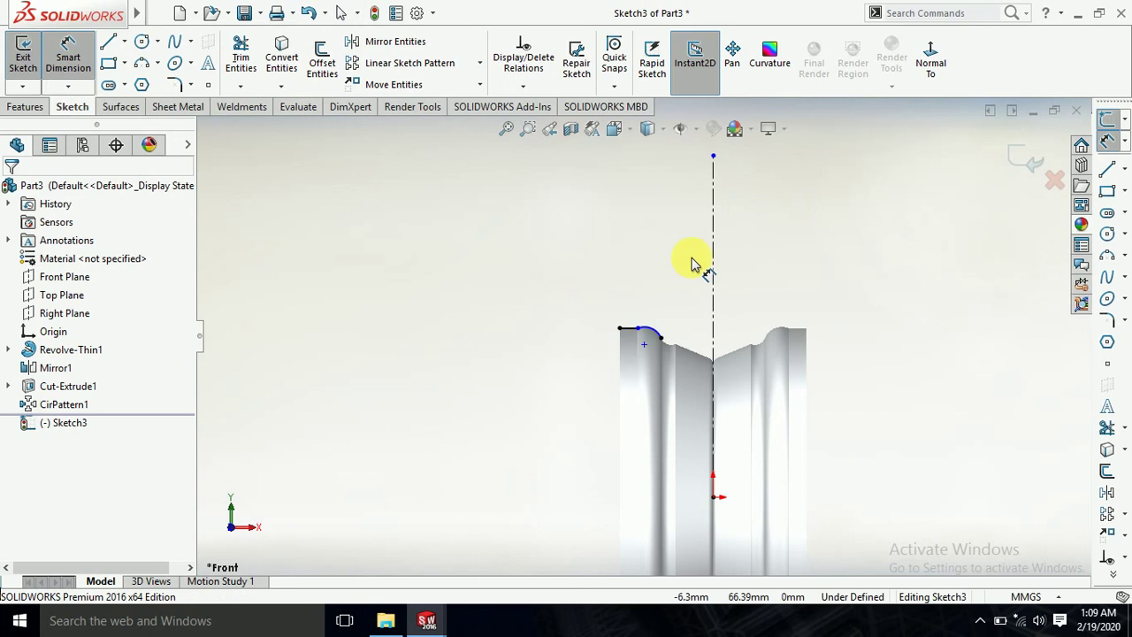
click(489, 292)
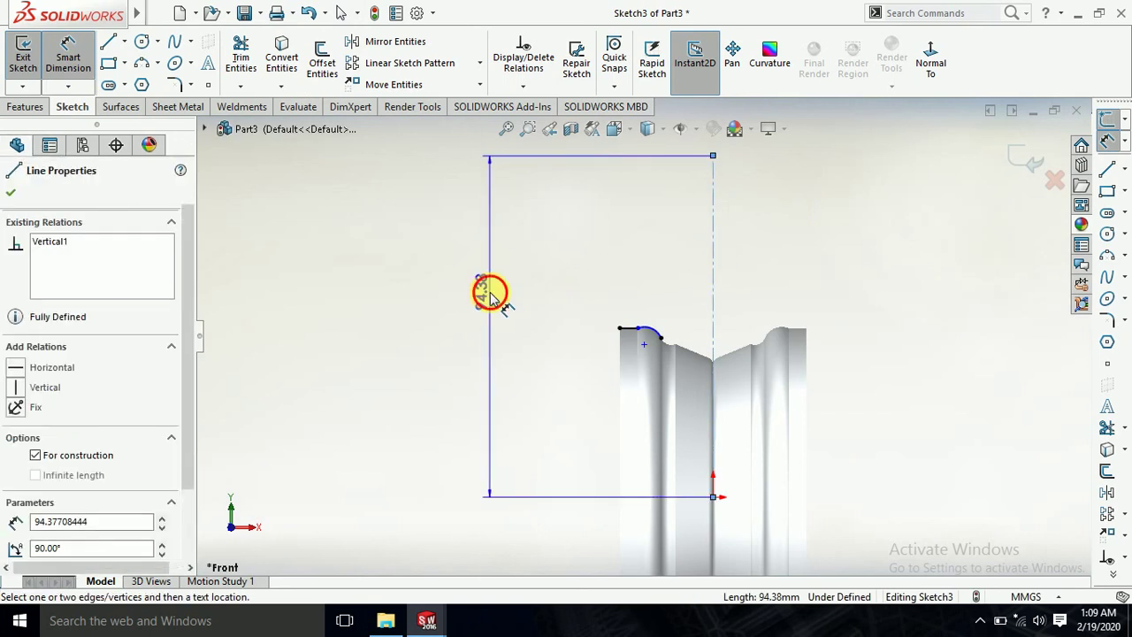
click(491, 294)
text(65)
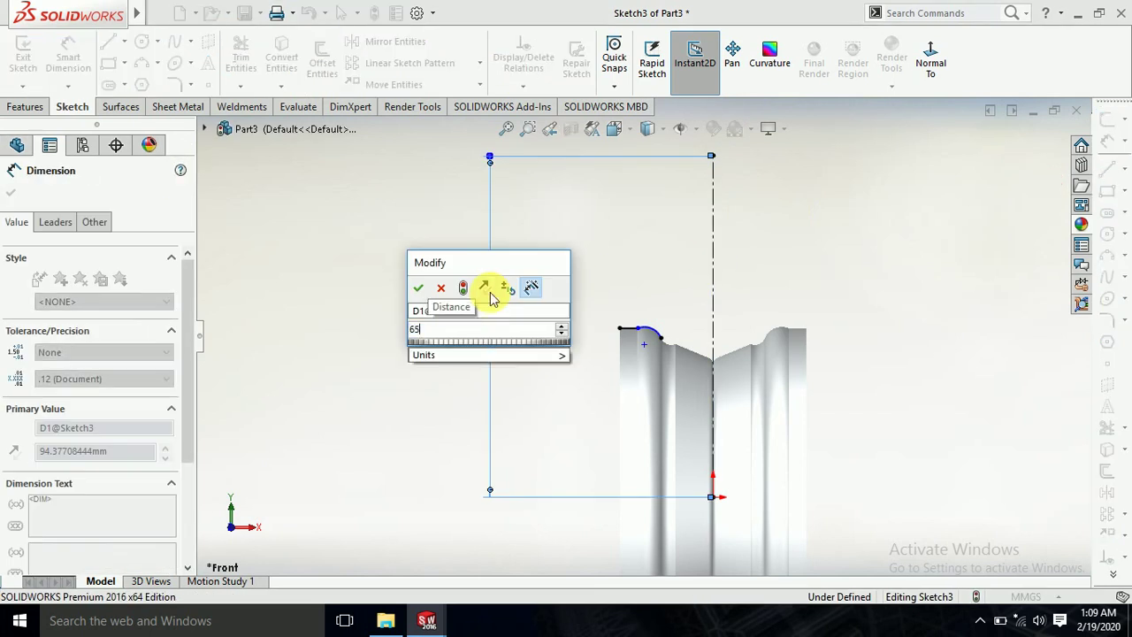
key(Return)
click(374, 227)
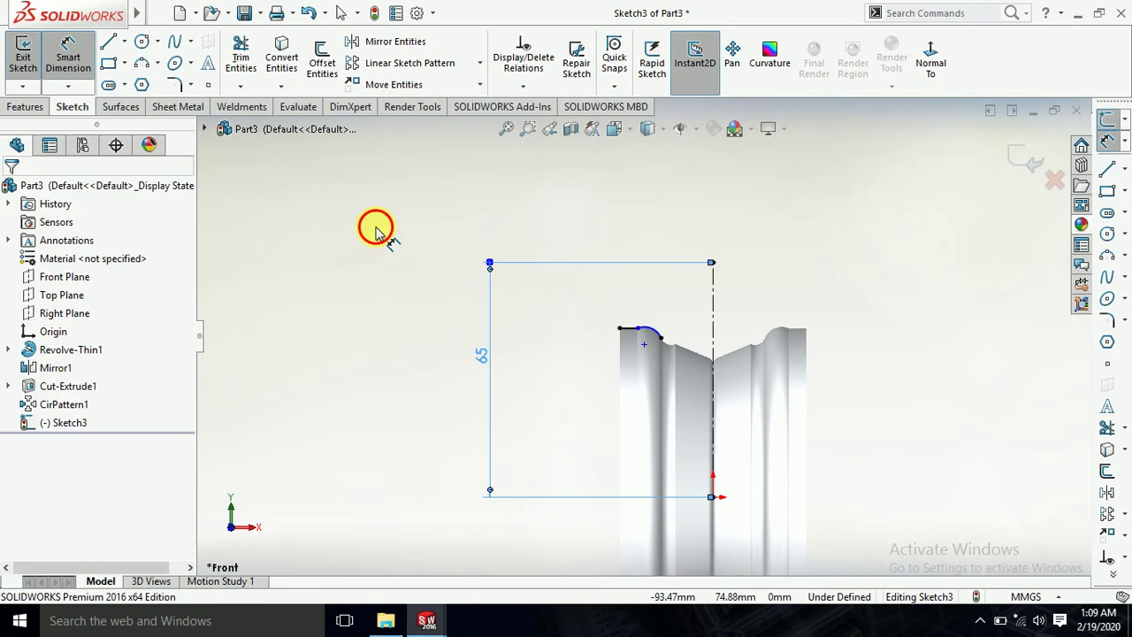
click(142, 62)
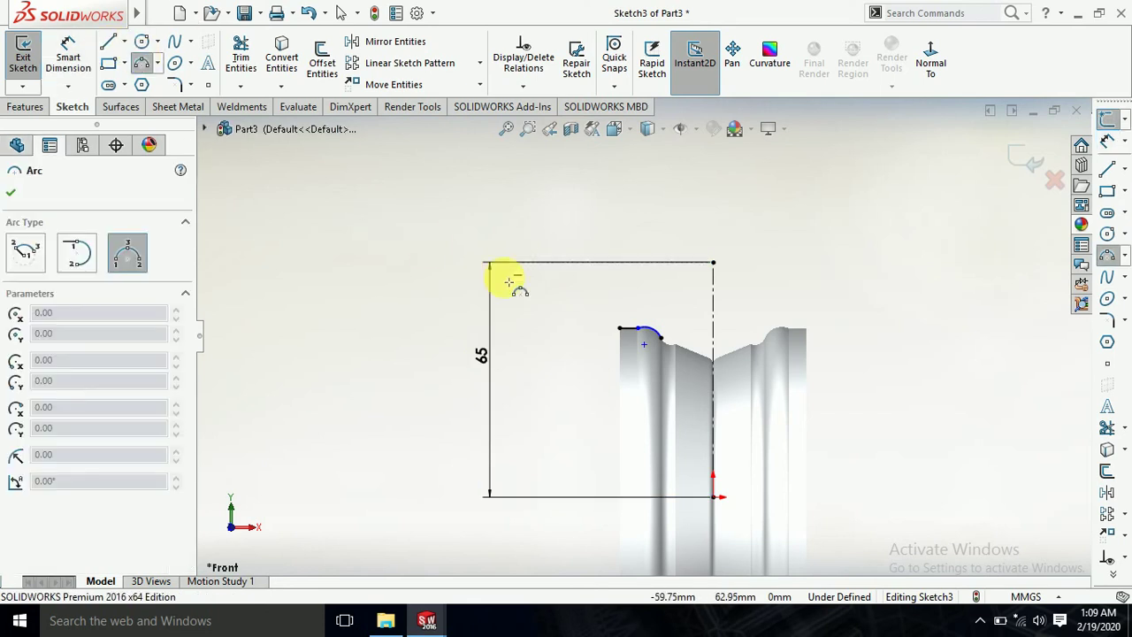
Step: Draw a three-point arc from the rim's left top edge to its right, peaking at the centerline top
click(626, 328)
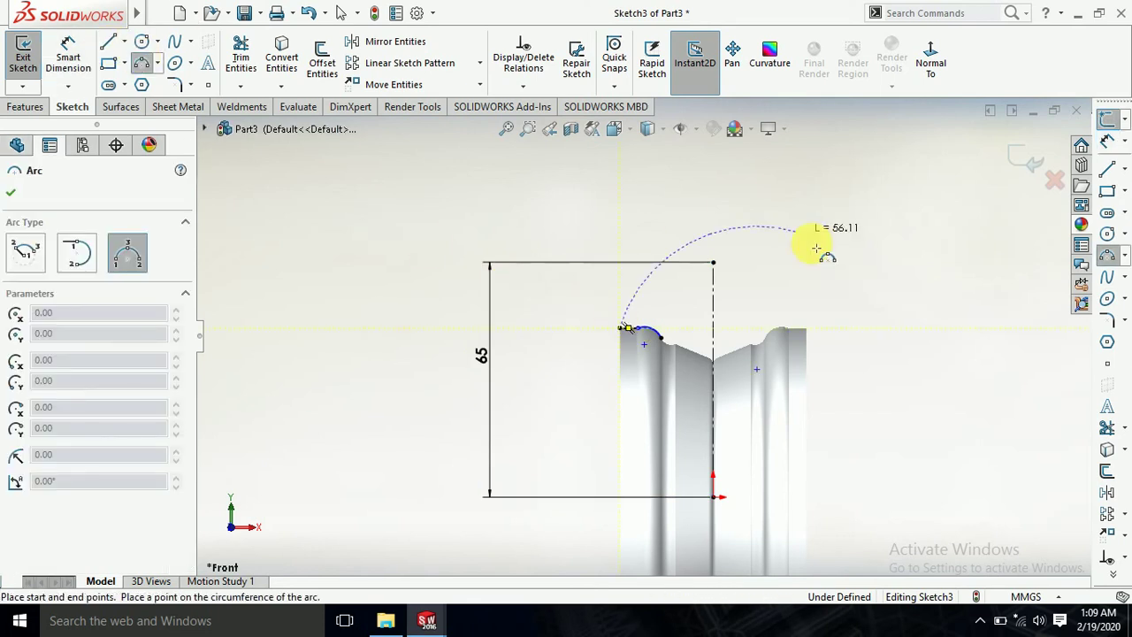
scroll(801, 331, down, 2)
click(792, 330)
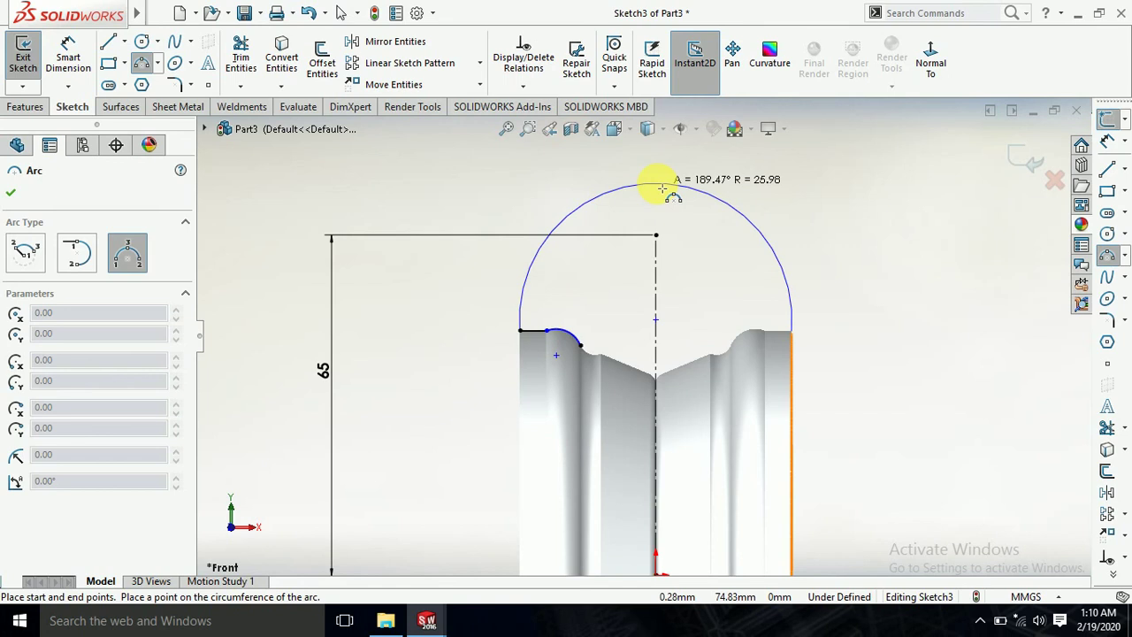
click(656, 184)
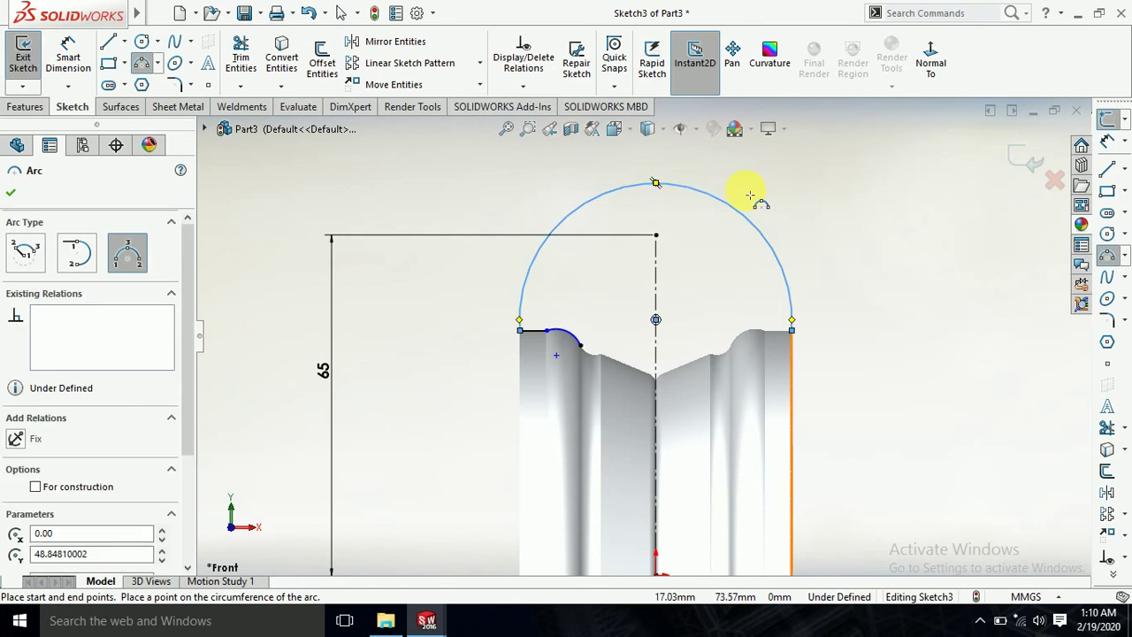
key(Escape)
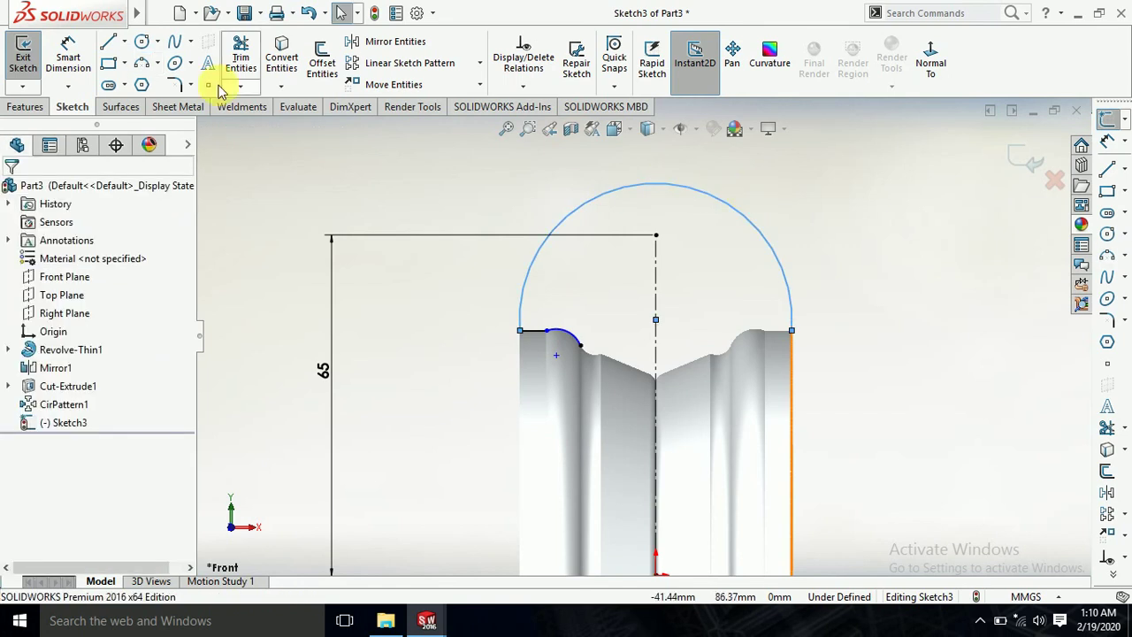
Step: Mirror the left lip's line and small arc about the vertical centerline
click(396, 41)
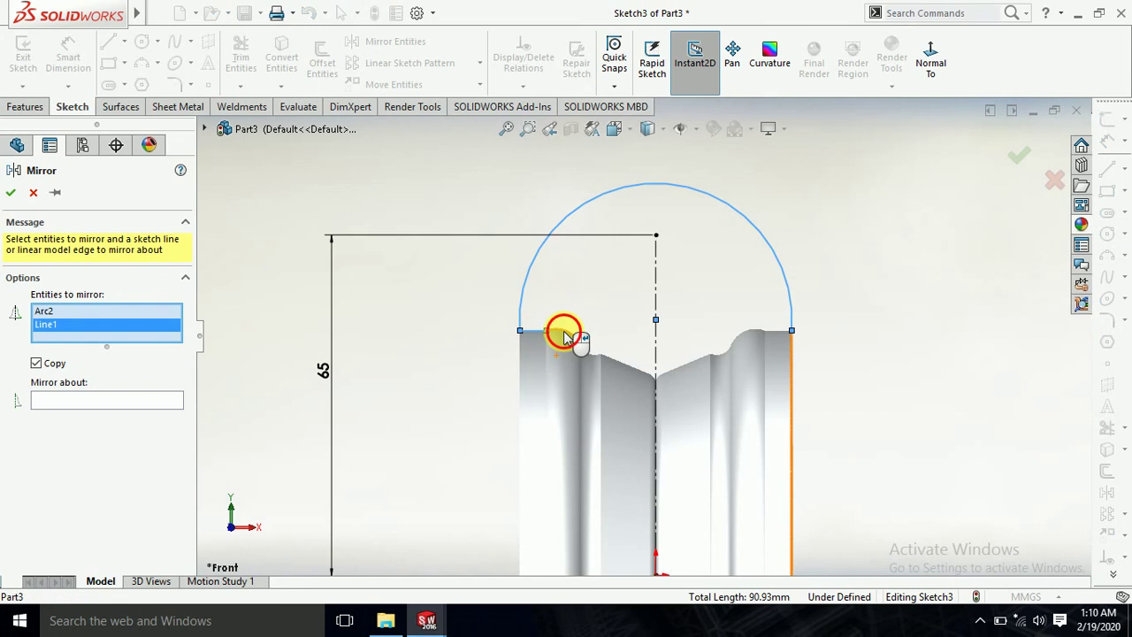
click(566, 336)
click(132, 412)
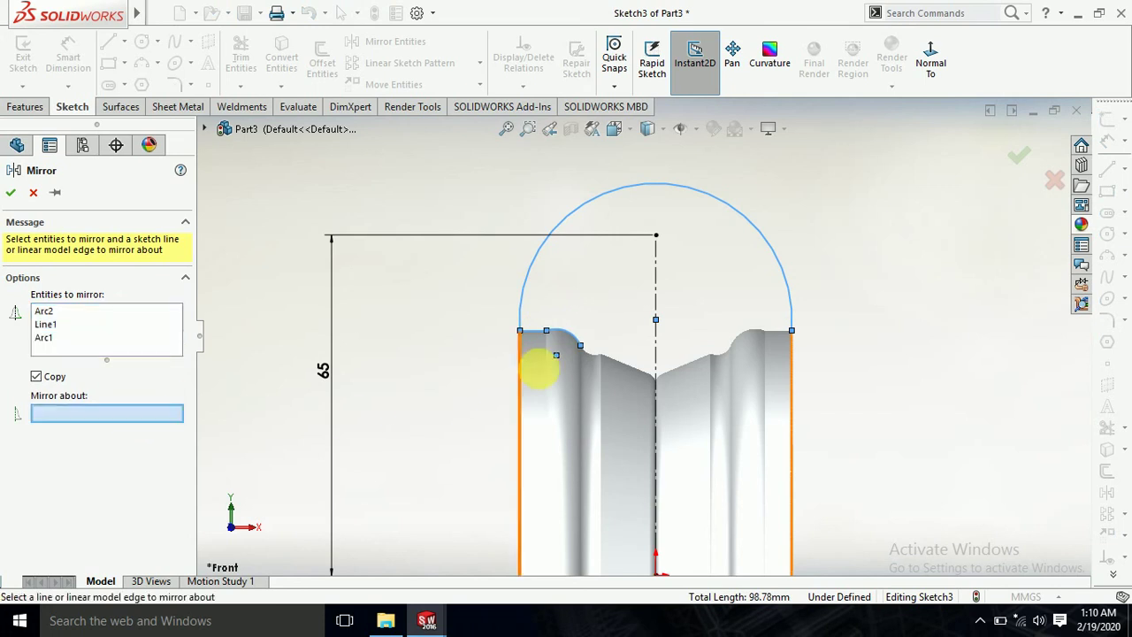
click(655, 281)
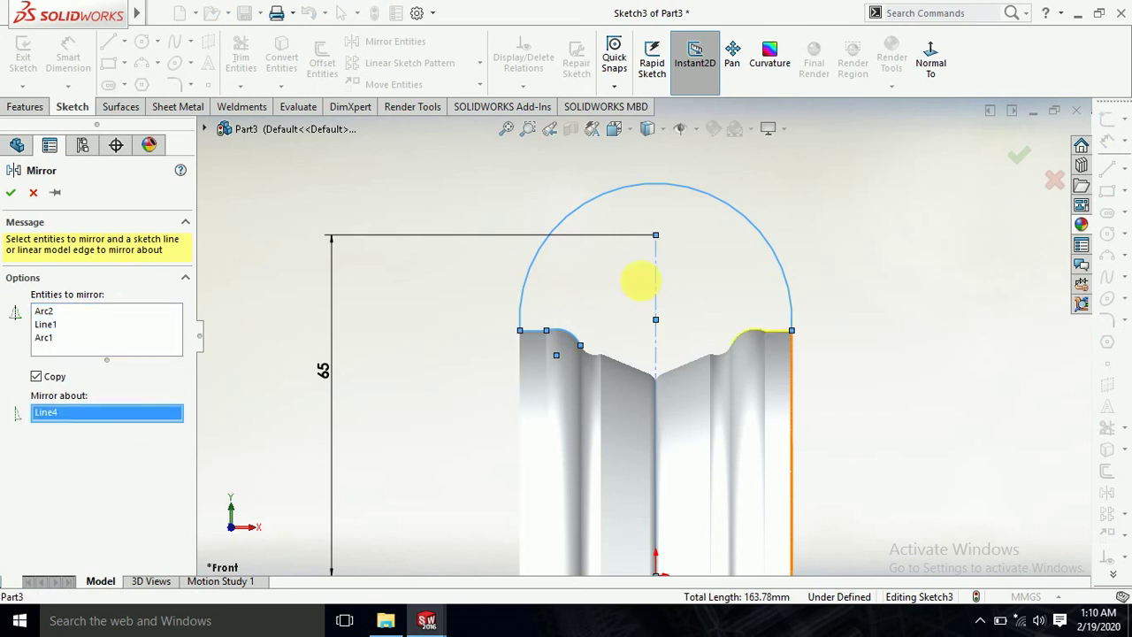
click(11, 193)
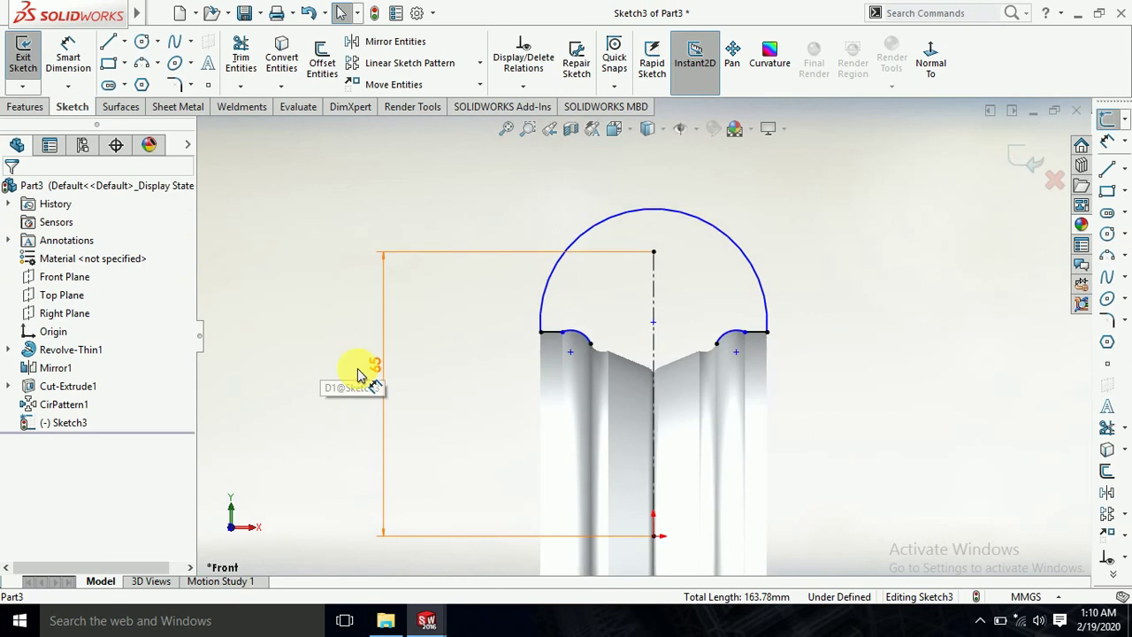
key(z)
key(z)
key(z)
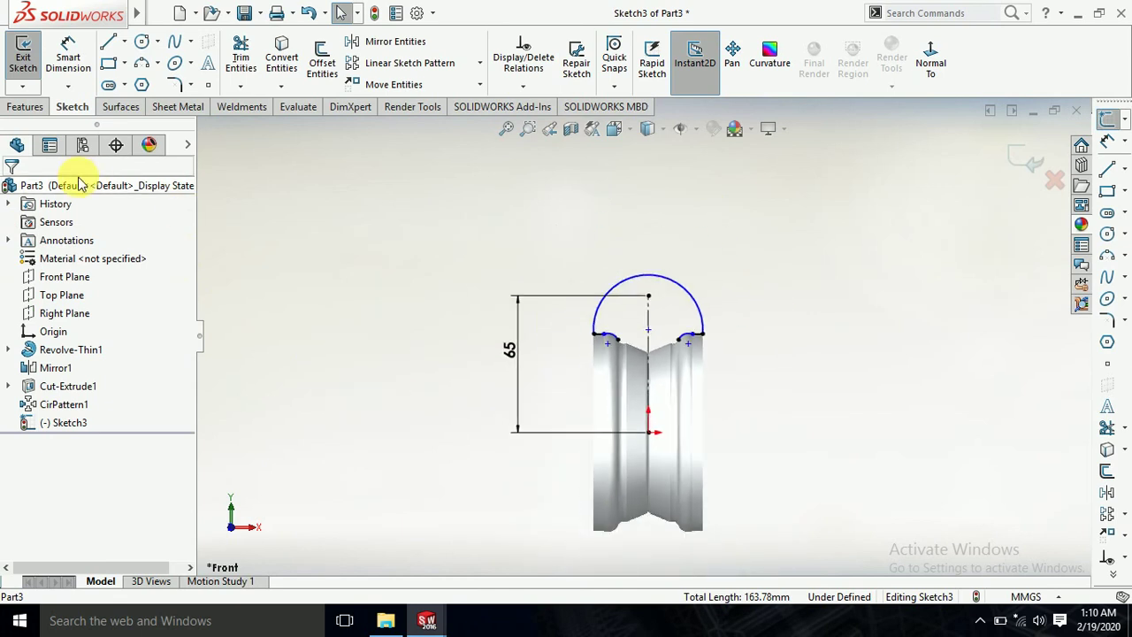
Step: Draw a horizontal centerline from the origin out past the rim's right side
click(124, 41)
click(133, 81)
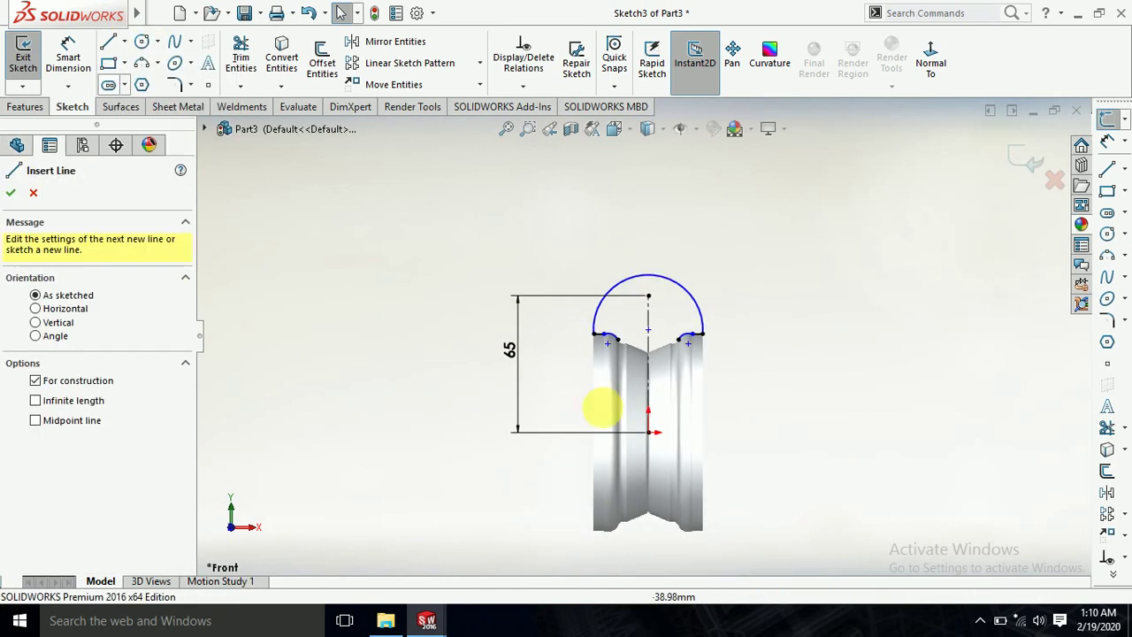
click(654, 432)
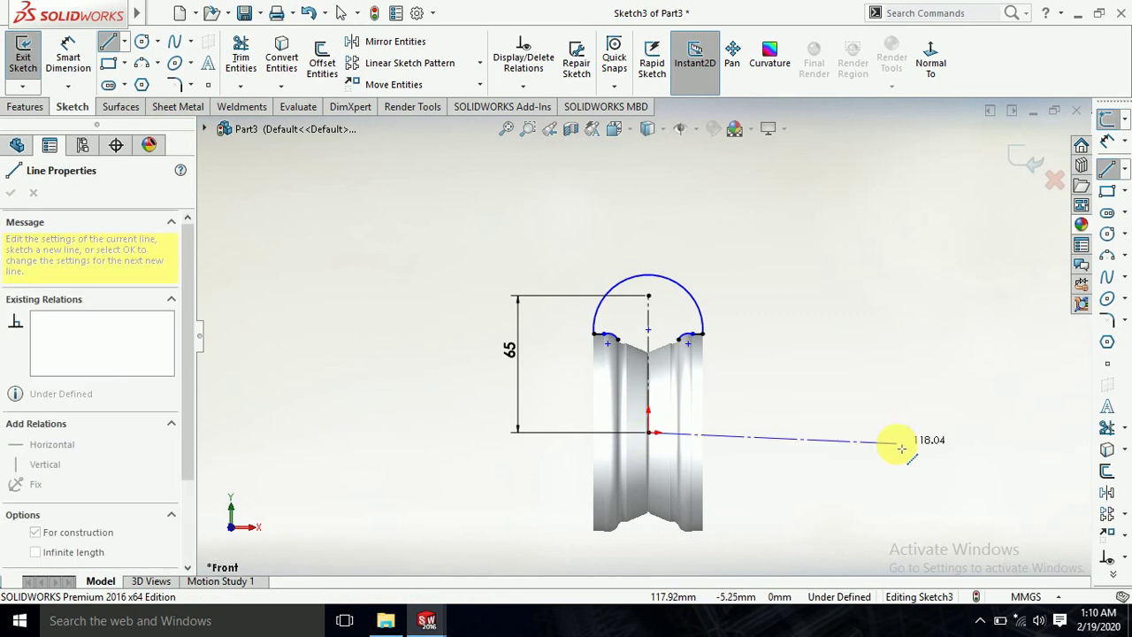
click(903, 433)
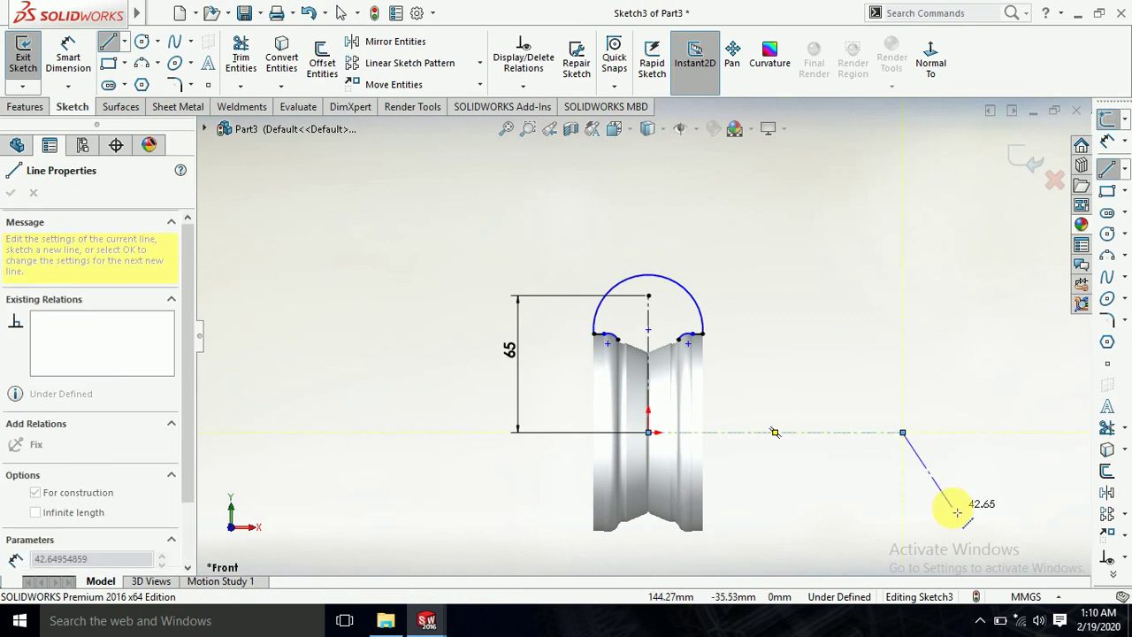
key(Escape)
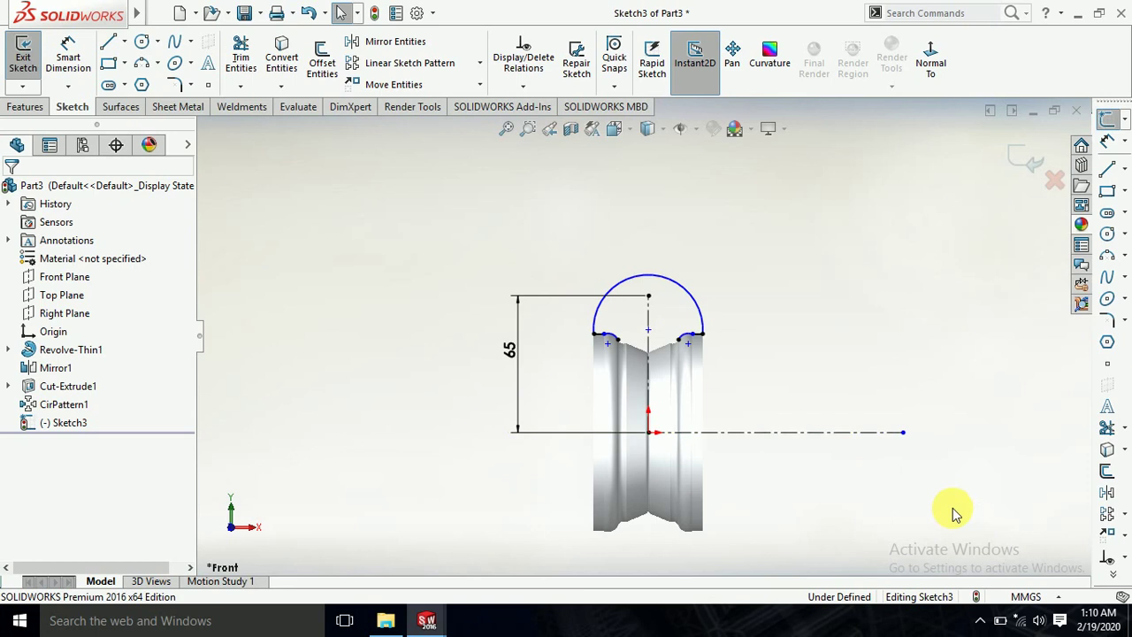
mouse_move(955, 512)
middle_down()
mouse_move(763, 513)
mouse_move(699, 464)
middle_up()
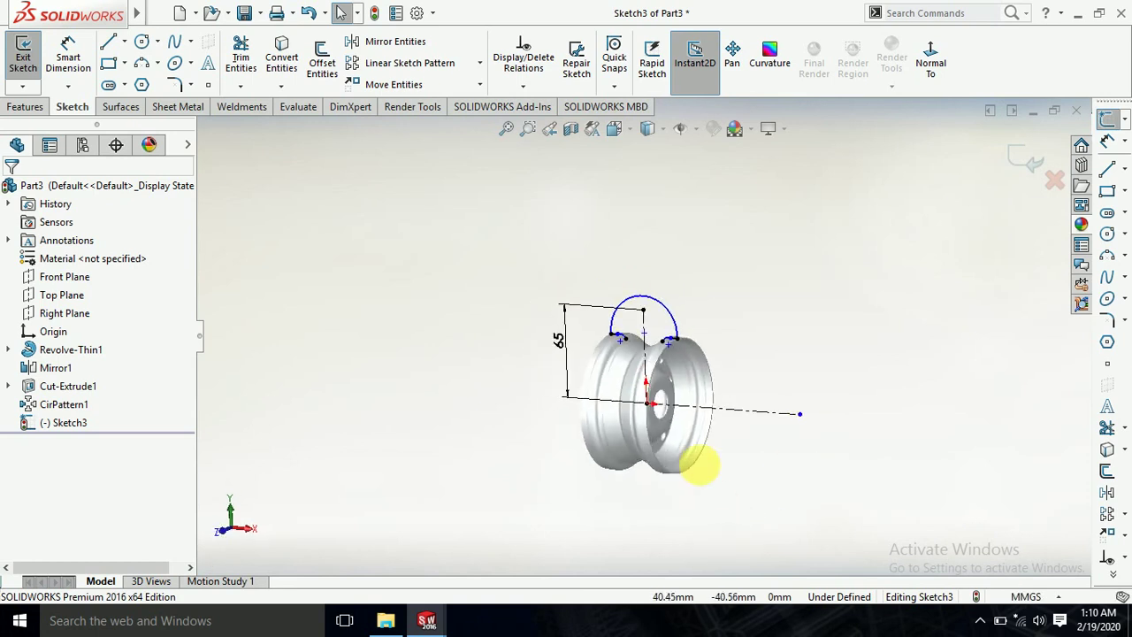
scroll(539, 283, down, 2)
scroll(398, 212, down, 2)
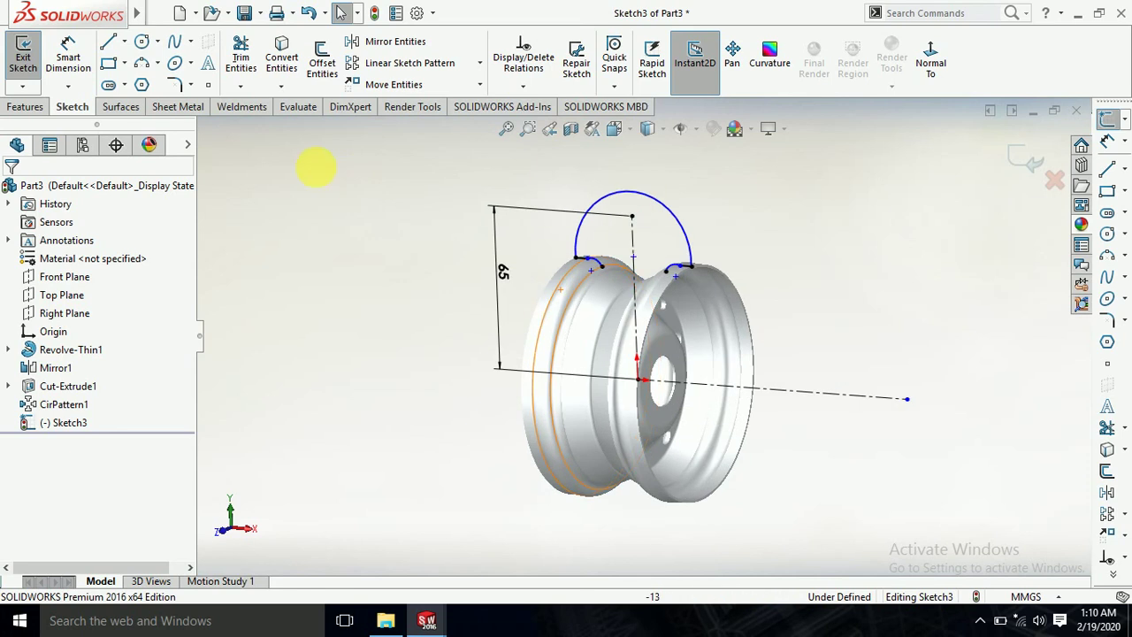
Step: Revolve the open tire sketch 360° around the horizontal centerline as a 1 mm thin feature
click(23, 106)
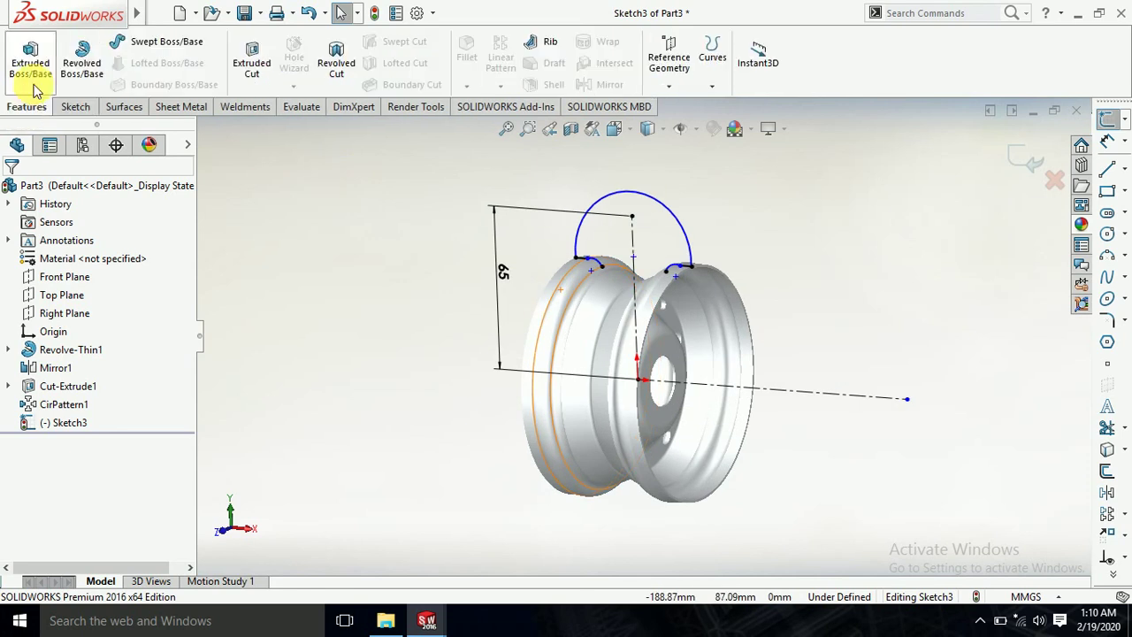
click(84, 53)
click(665, 315)
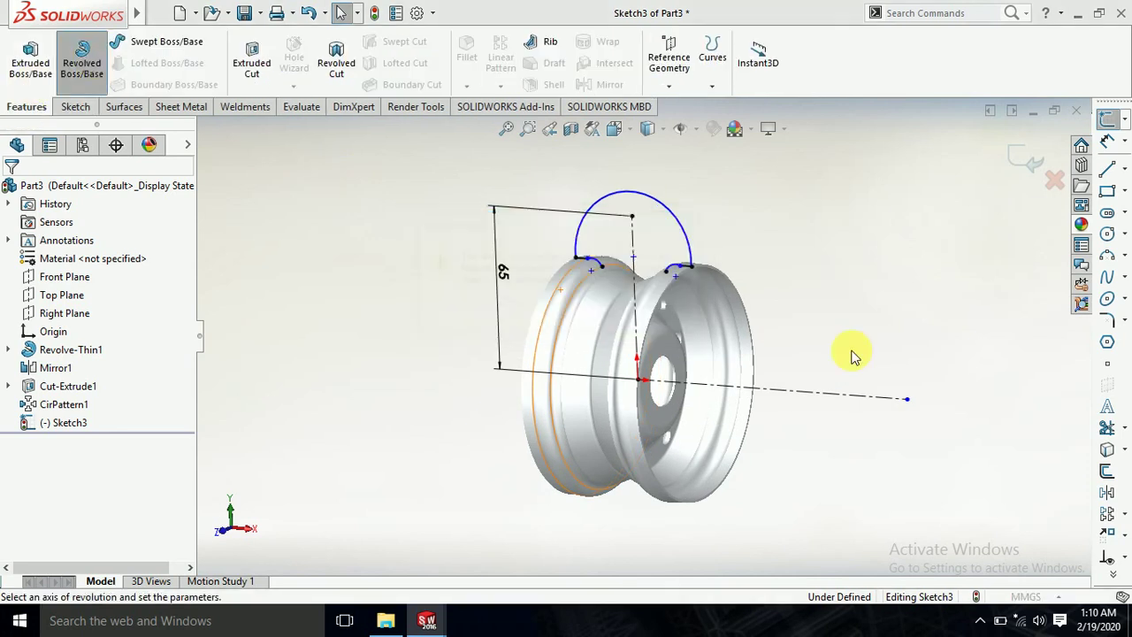
click(839, 395)
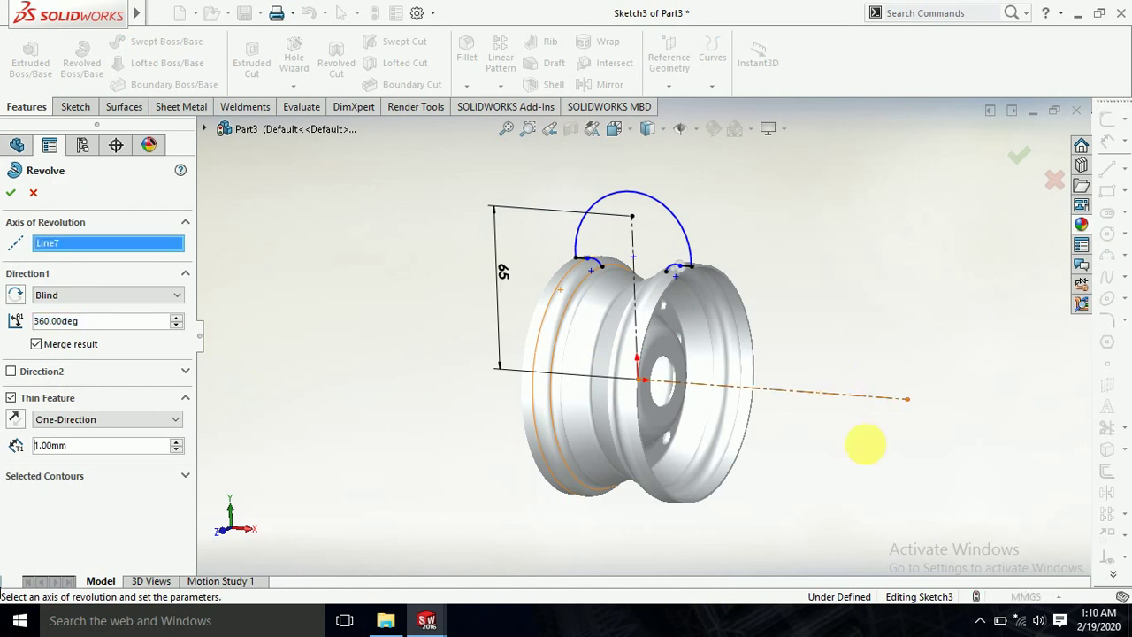
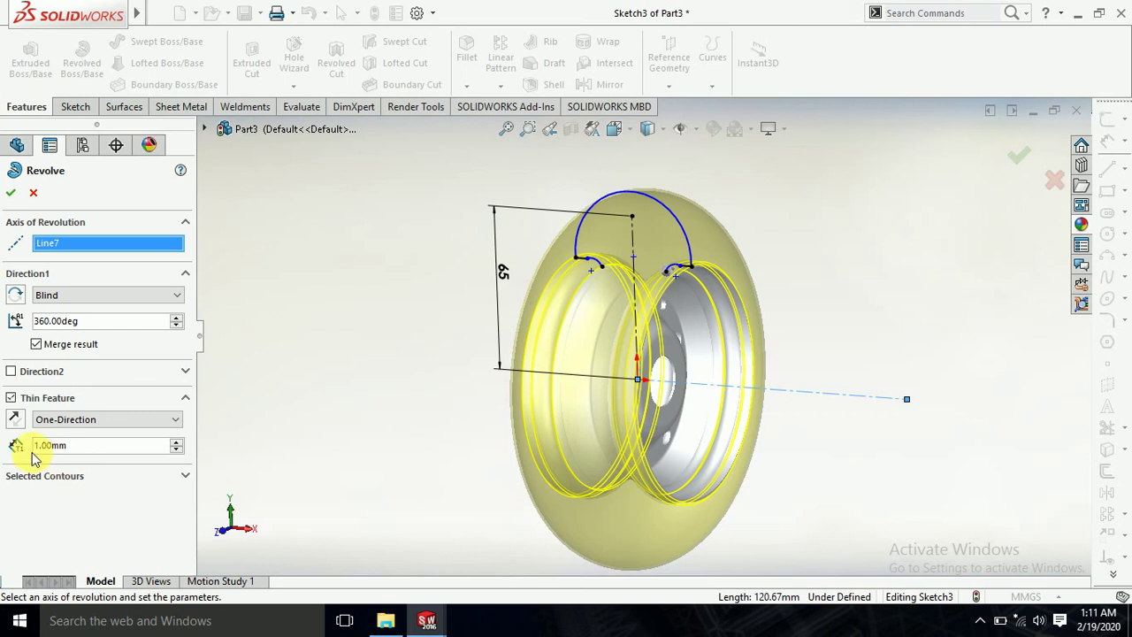
Step: Set the thin revolve wall to 3 mm, turn off Merge result, and accept the feature
drag(58, 444, 16, 445)
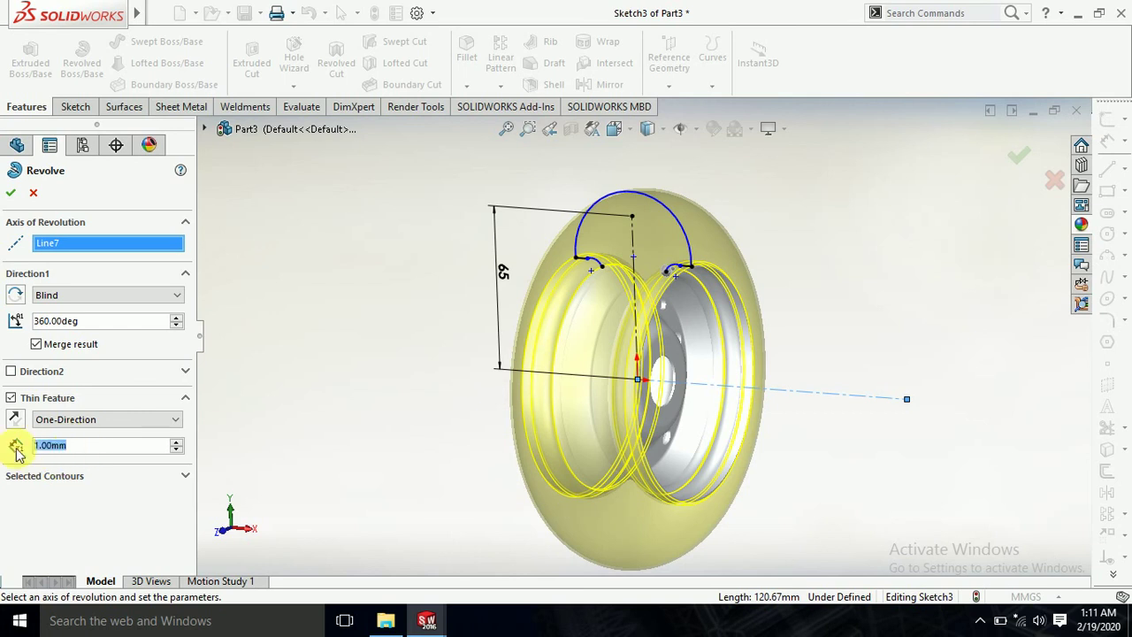
text(4)
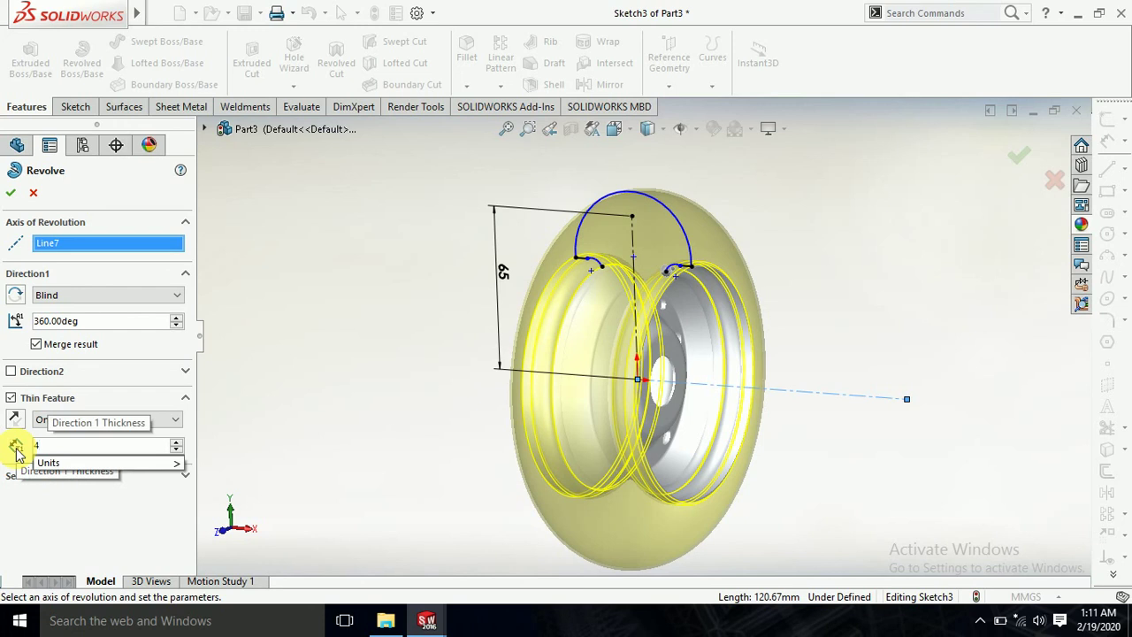
key(BackSpace)
text(3)
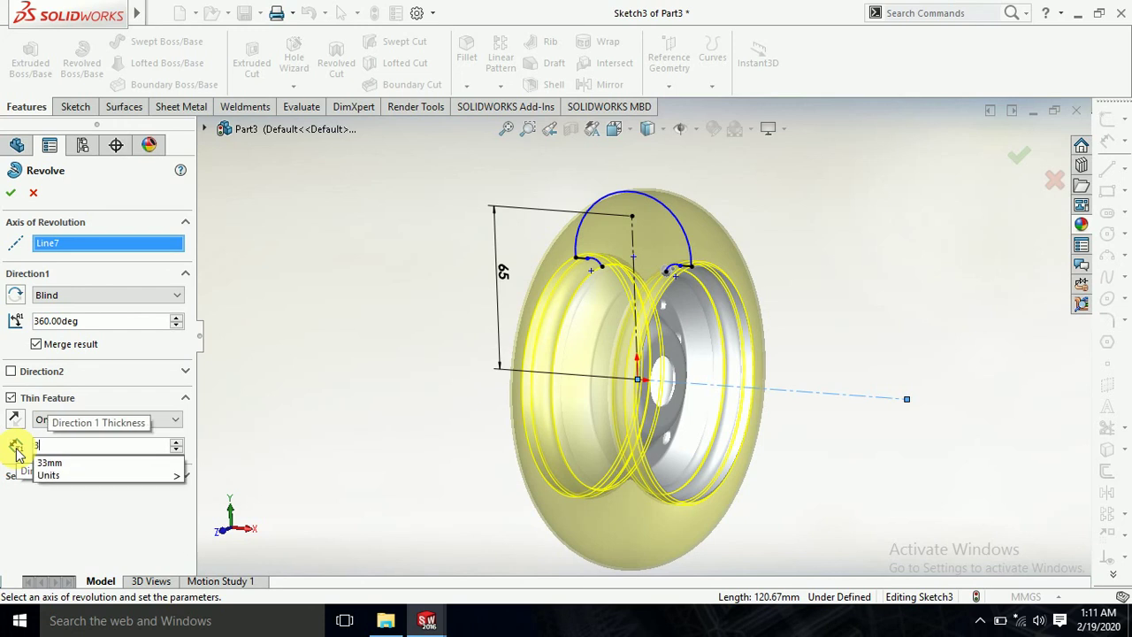
key(Return)
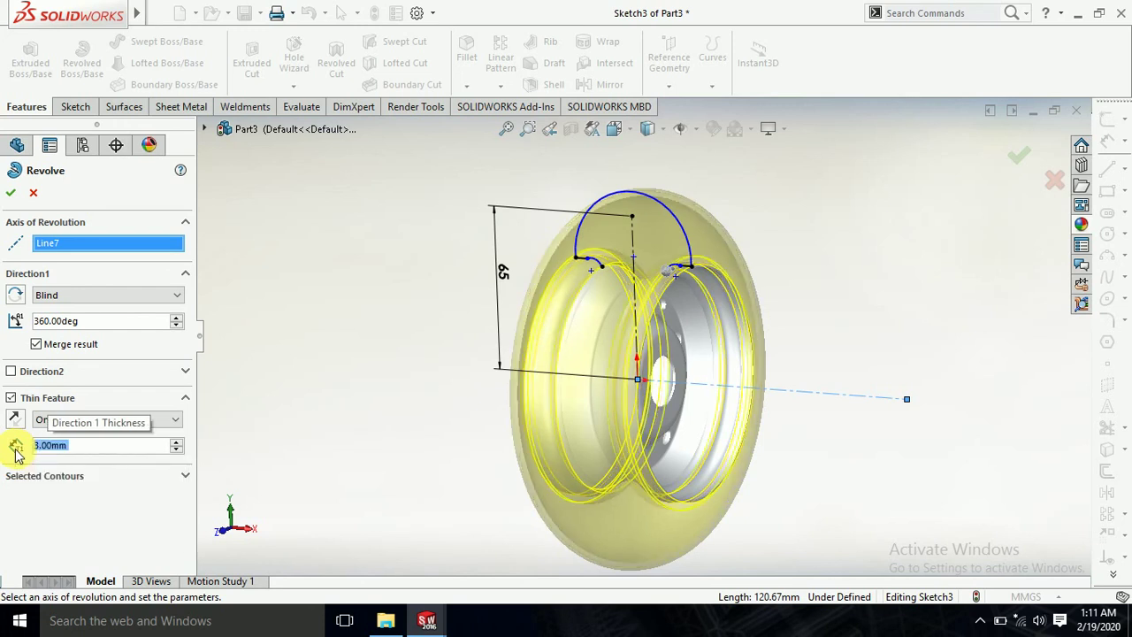
click(37, 345)
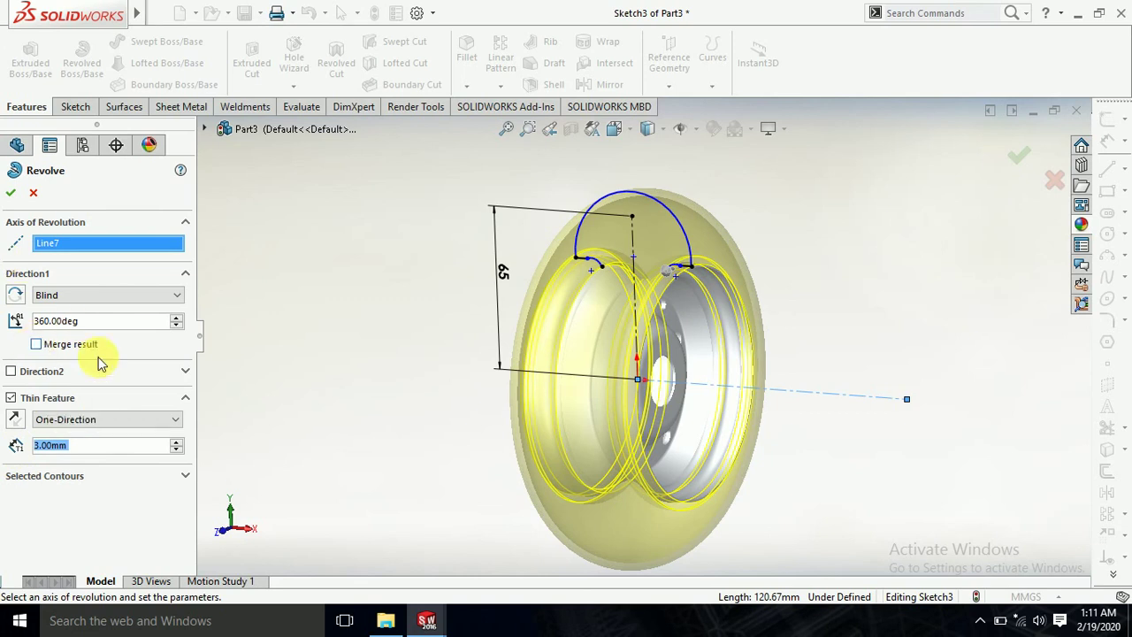
click(11, 193)
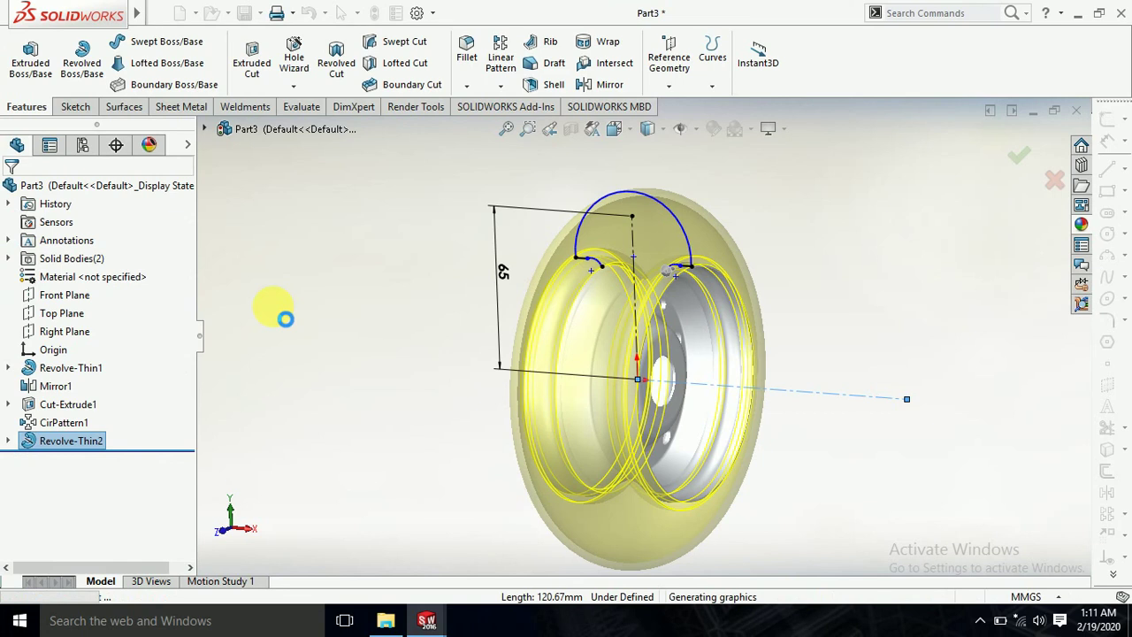
Step: Hide the CirPattern1 rim body from the Solid Bodies list
mouse_move(324, 348)
middle_down()
mouse_move(252, 348)
mouse_move(241, 368)
mouse_move(298, 346)
mouse_move(310, 366)
middle_up()
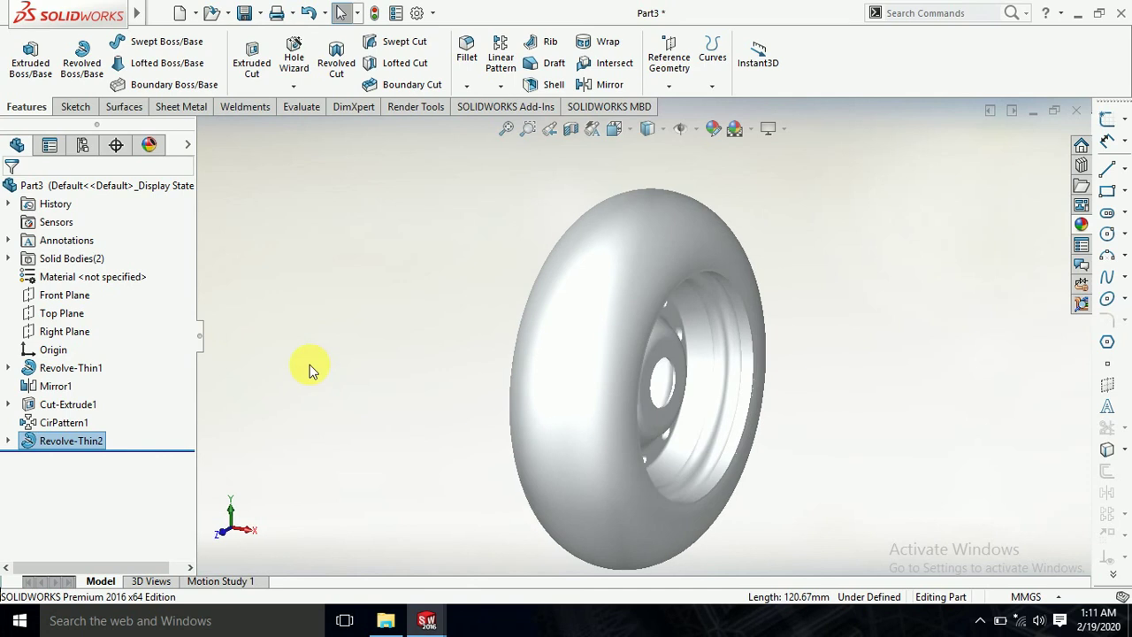
scroll(309, 370, up, 1)
scroll(312, 371, up, 1)
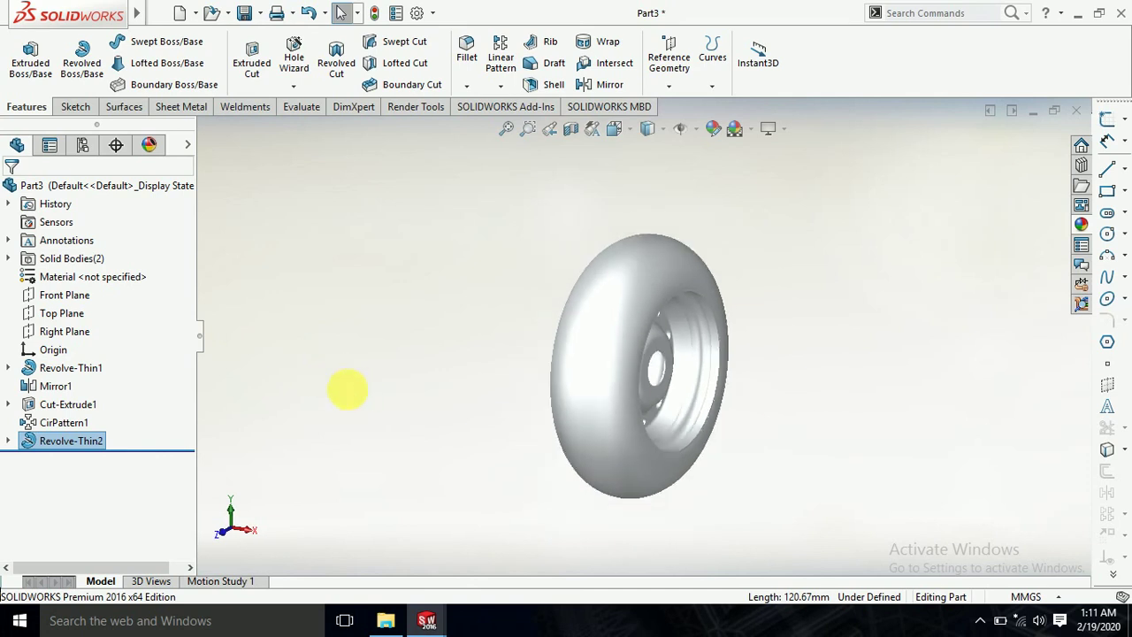
mouse_move(347, 389)
middle_down()
mouse_move(266, 395)
mouse_move(357, 390)
middle_up()
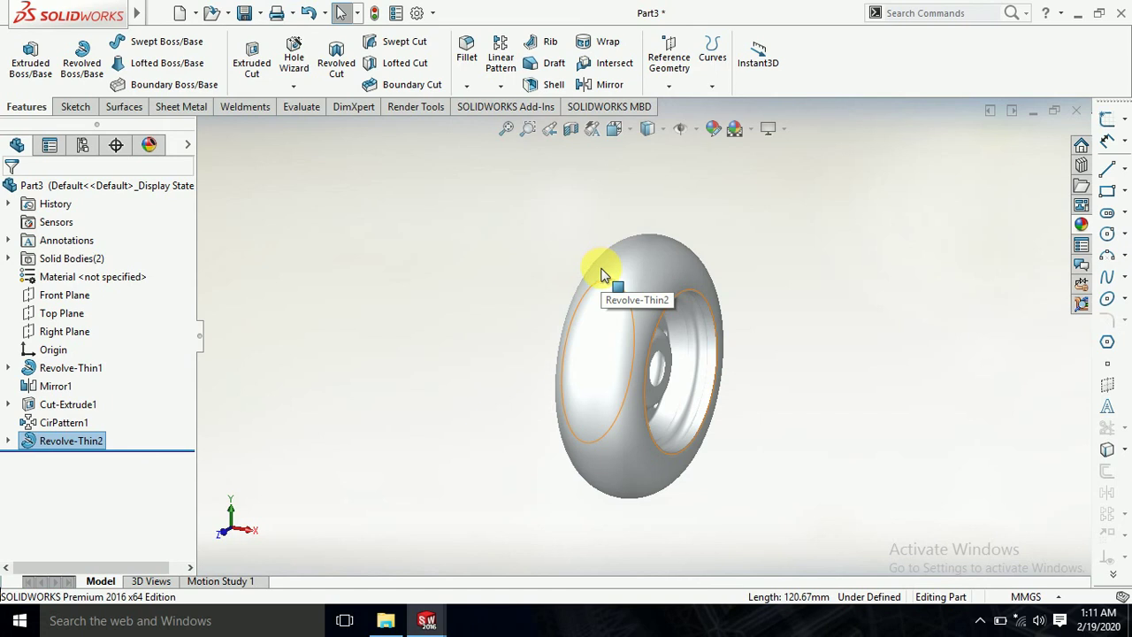
click(8, 258)
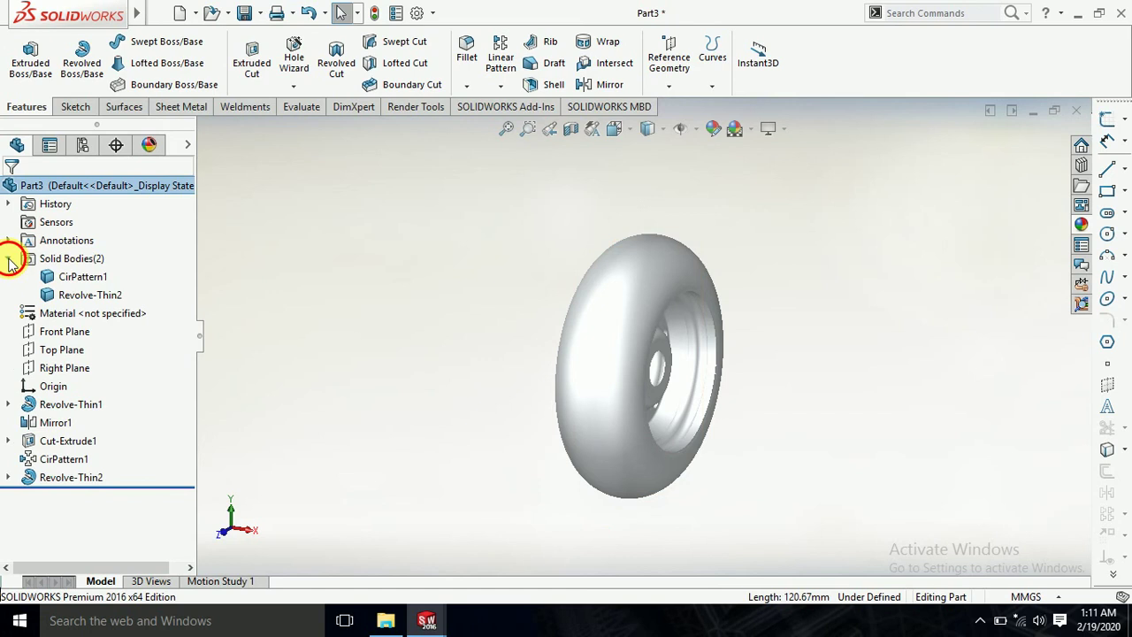
right_click(88, 283)
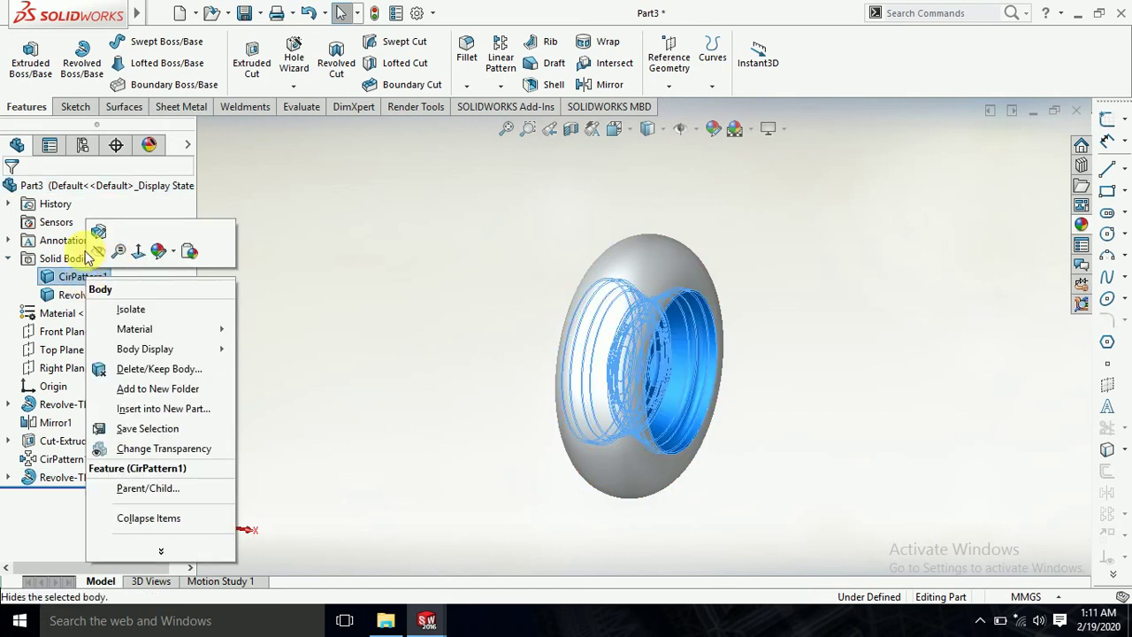
click(98, 253)
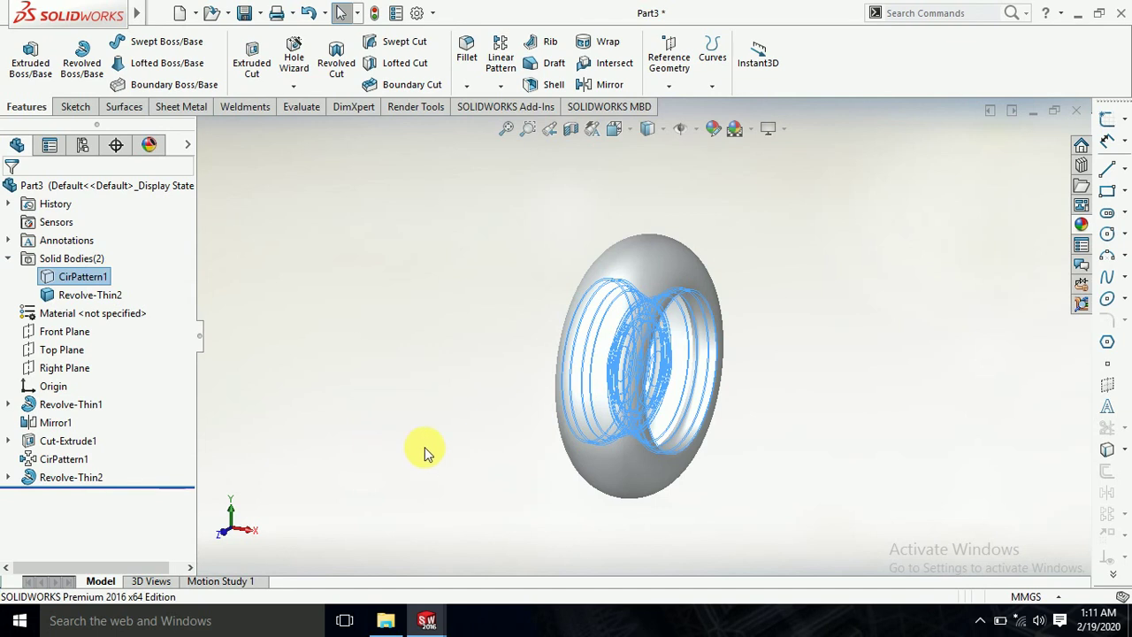
Step: Switch to the right view, fit, zoom and orbit to inspect the tire shell
key(ctrl+4)
key(f)
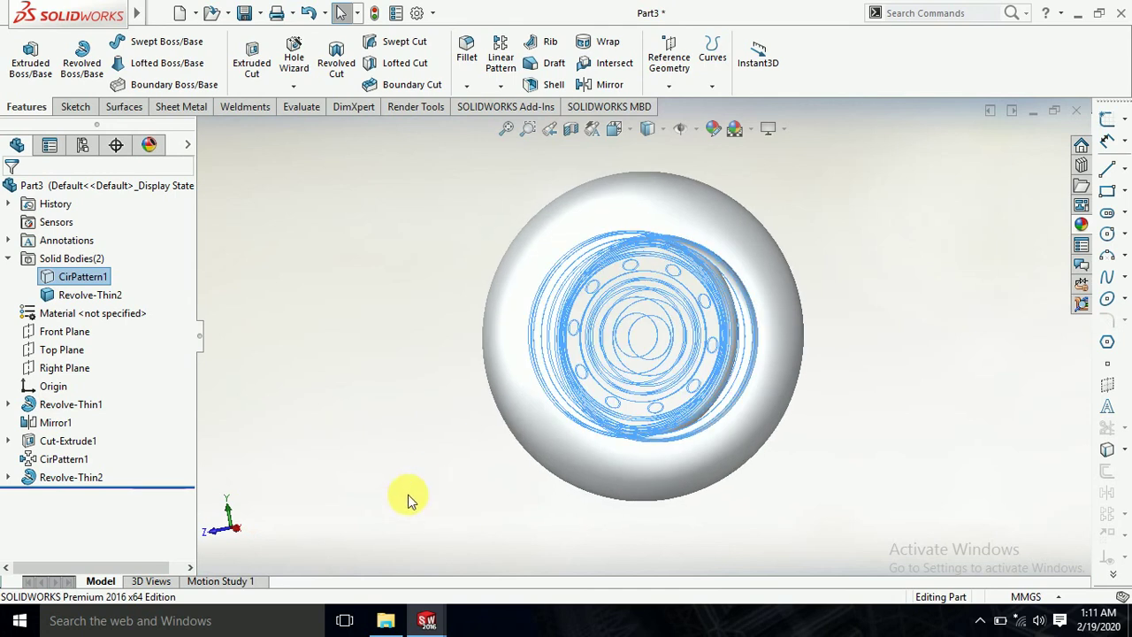
scroll(407, 495, up, 5)
click(366, 459)
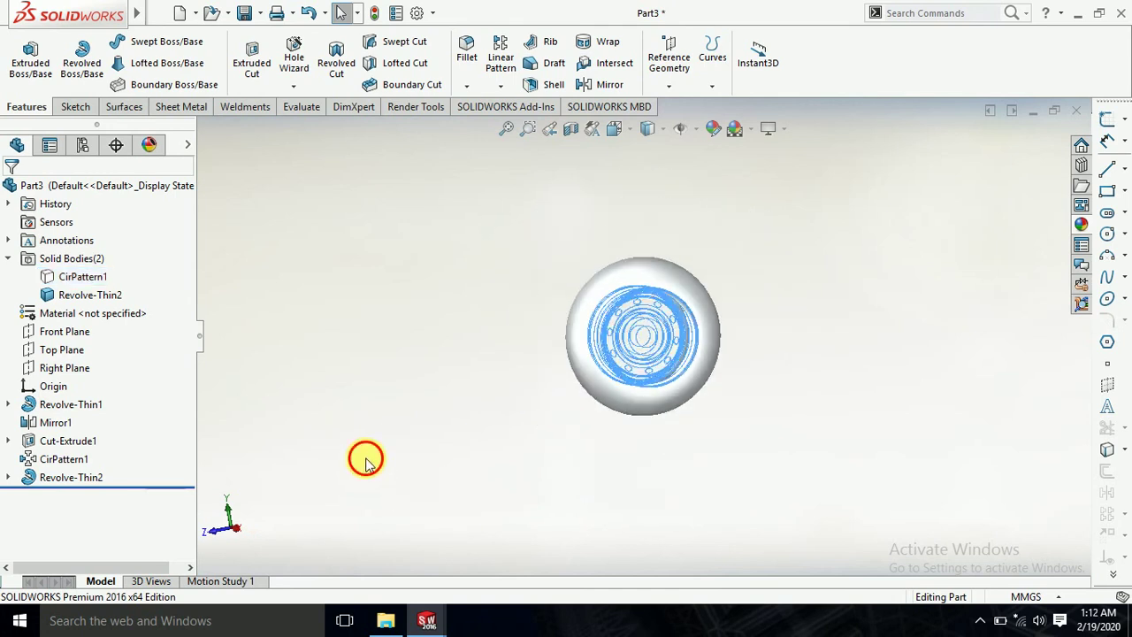
key(f)
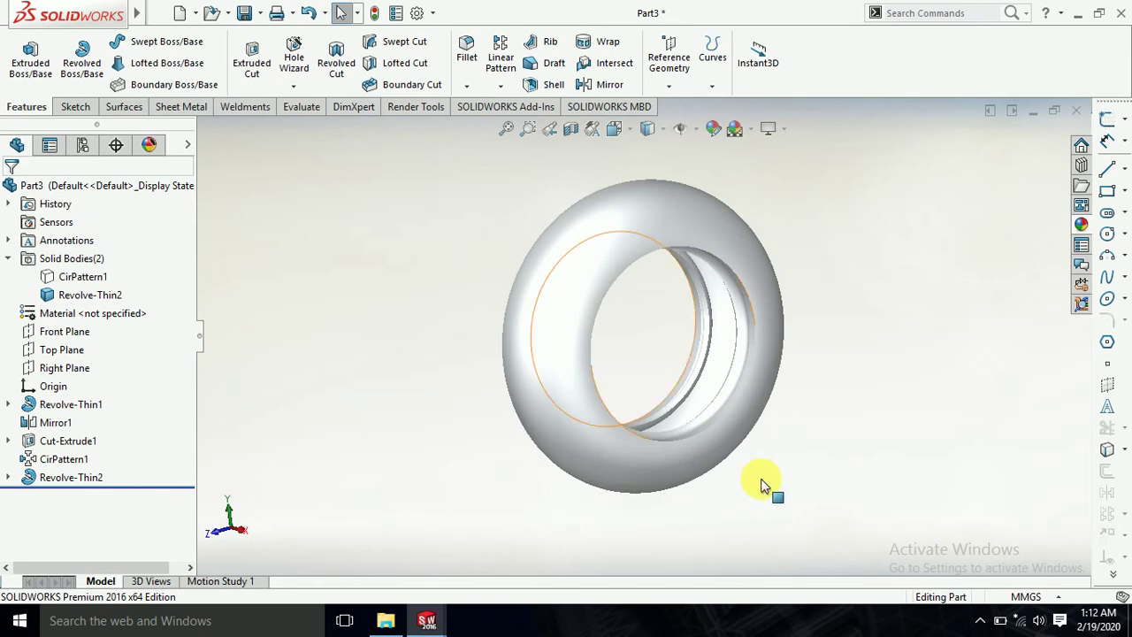
key(z)
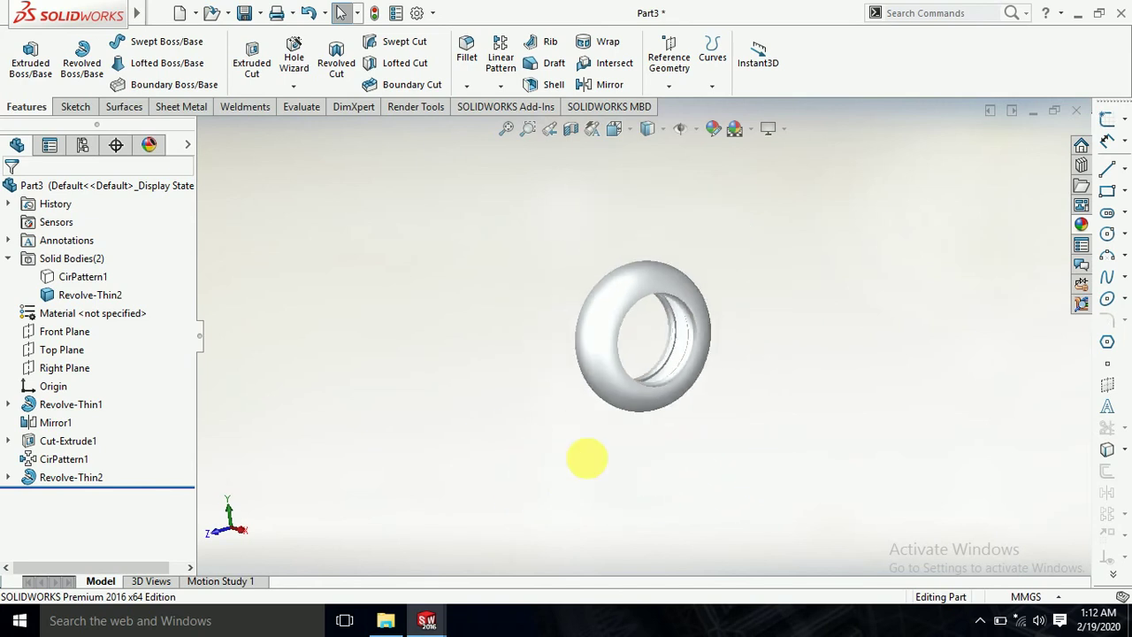
mouse_move(587, 457)
middle_down()
mouse_move(696, 305)
mouse_move(674, 296)
middle_up()
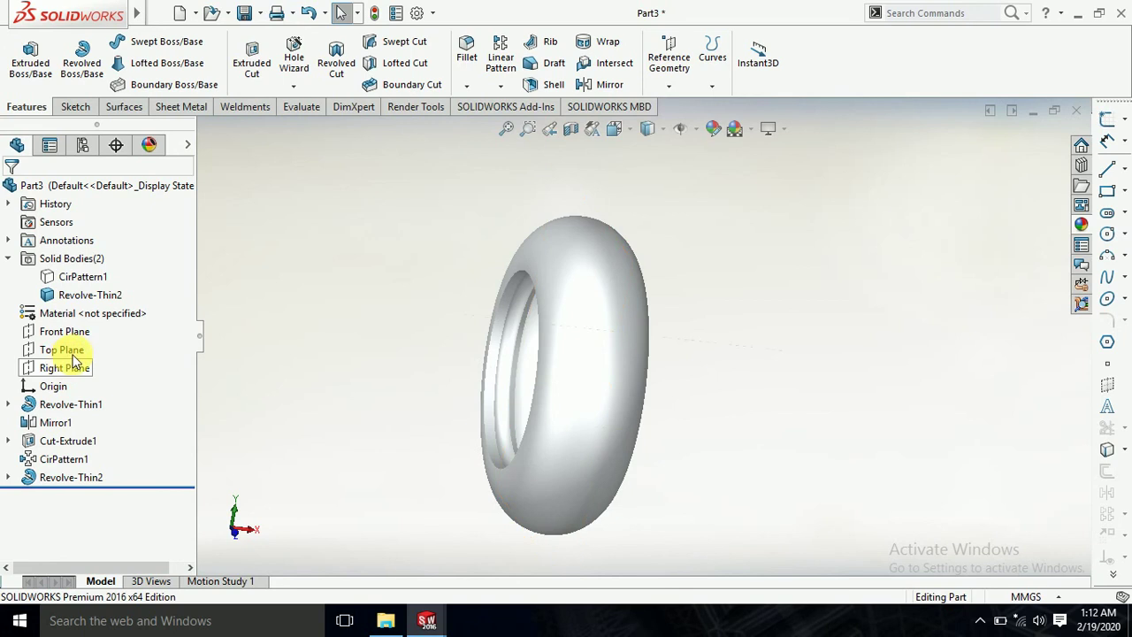
Step: Start a new sketch on the Front Plane and view it normal-to
click(63, 350)
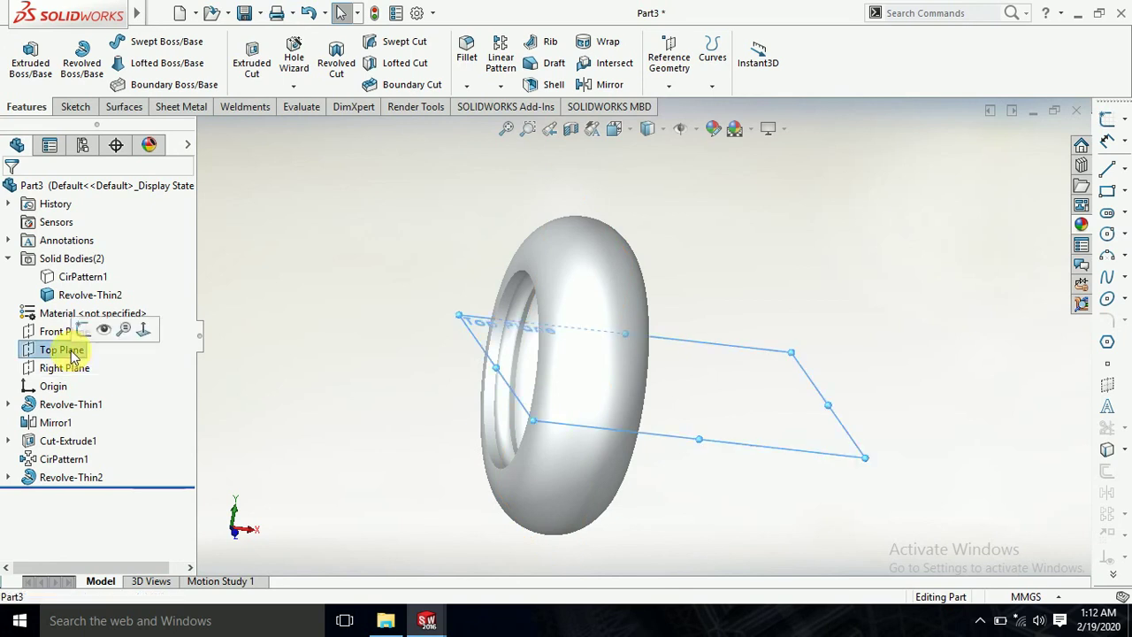
click(239, 378)
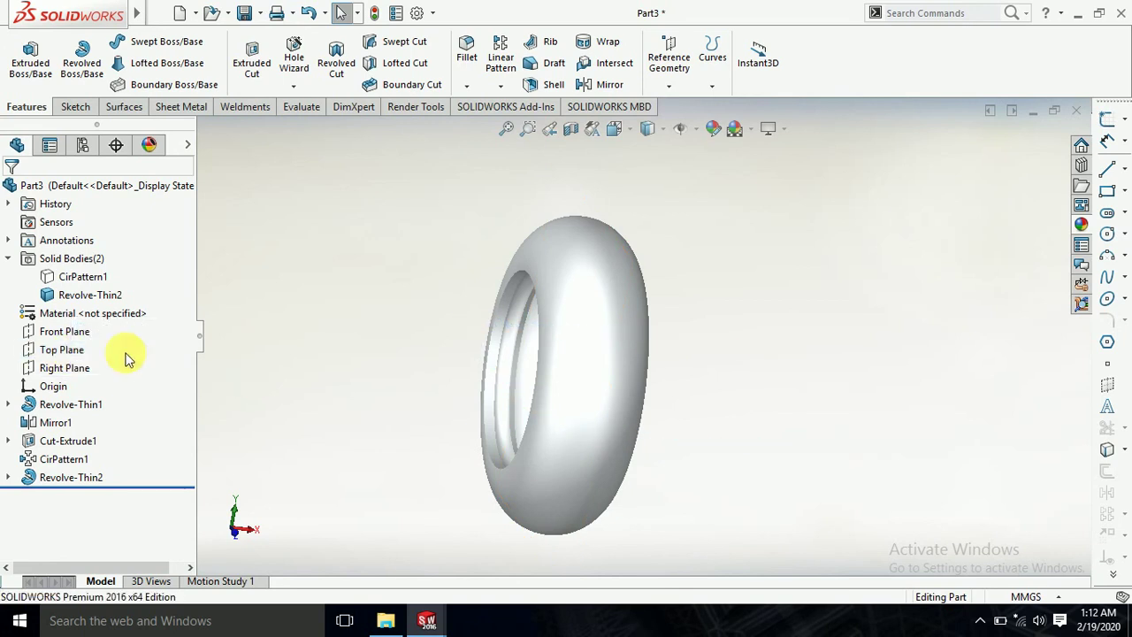
click(75, 330)
click(85, 312)
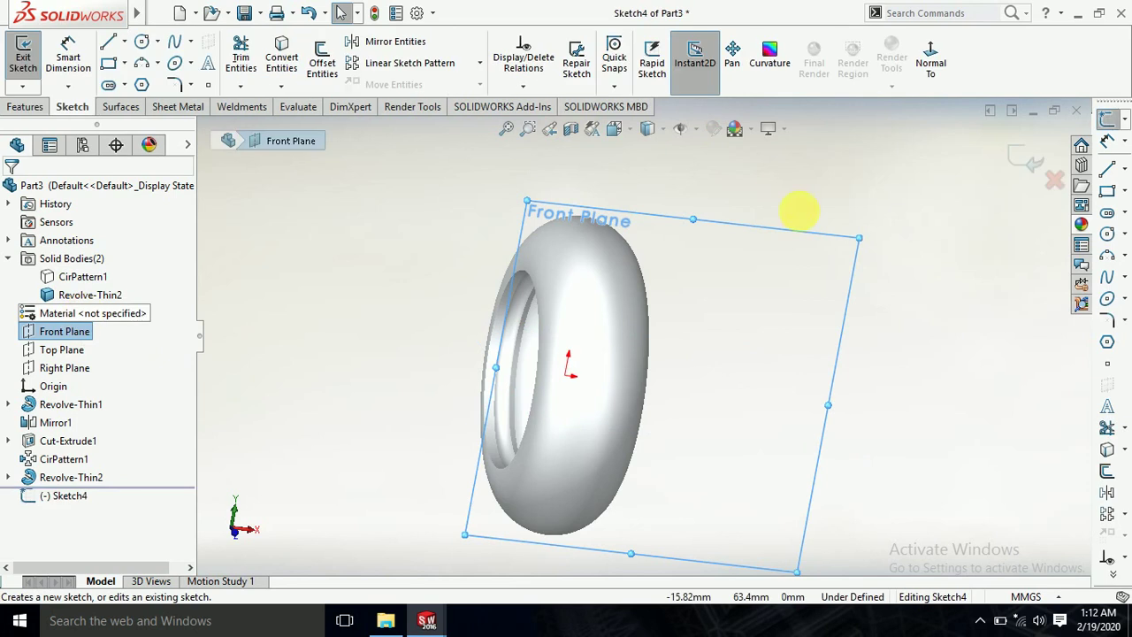
click(931, 71)
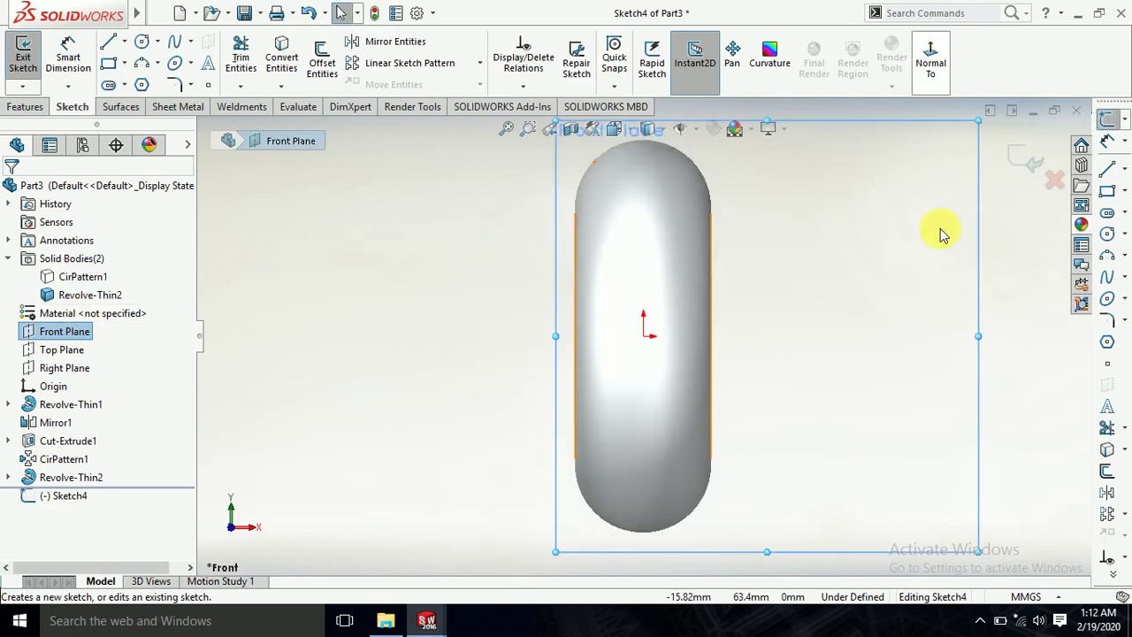
click(937, 259)
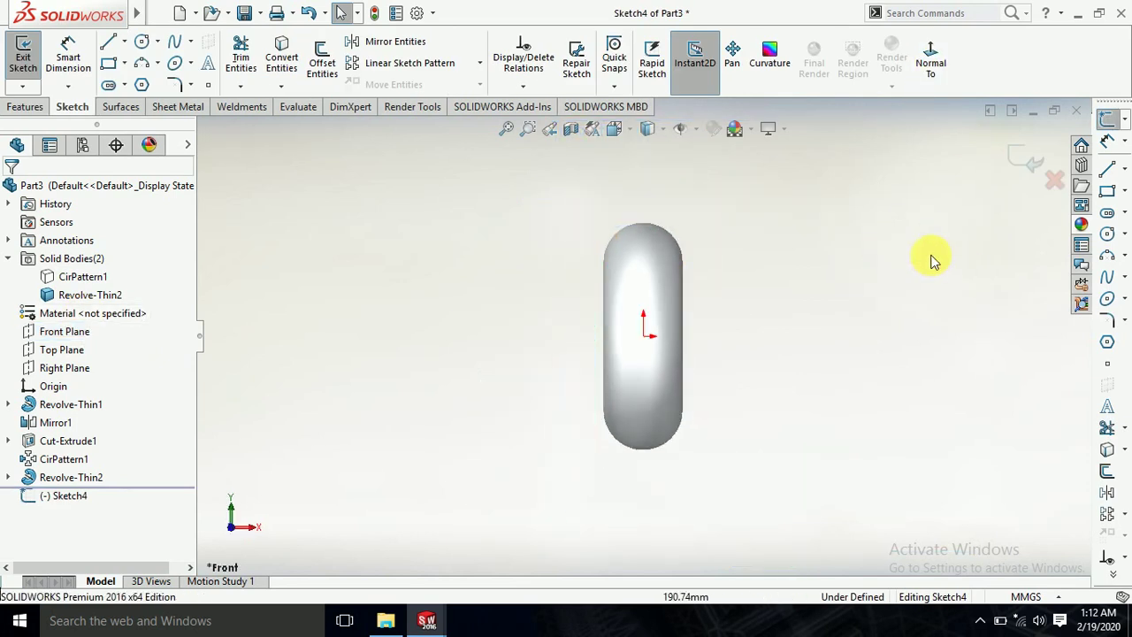
scroll(714, 222, down, 2)
scroll(707, 224, down, 2)
Step: Draw a circle of about 18.55 mm radius centred 48.85 mm above the origin
click(142, 42)
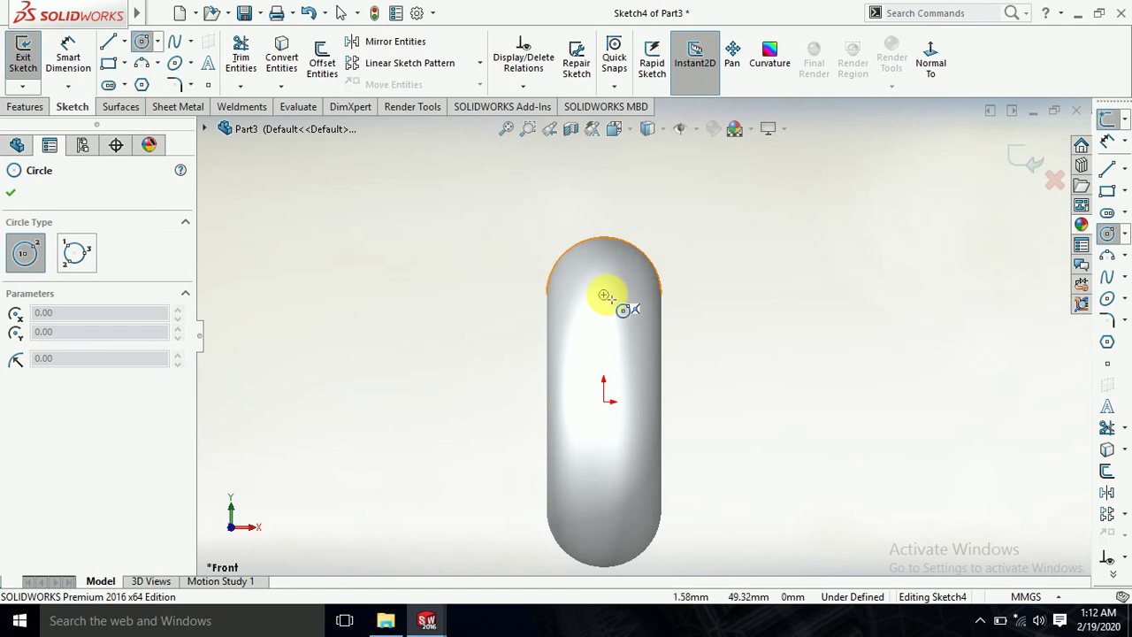
click(604, 294)
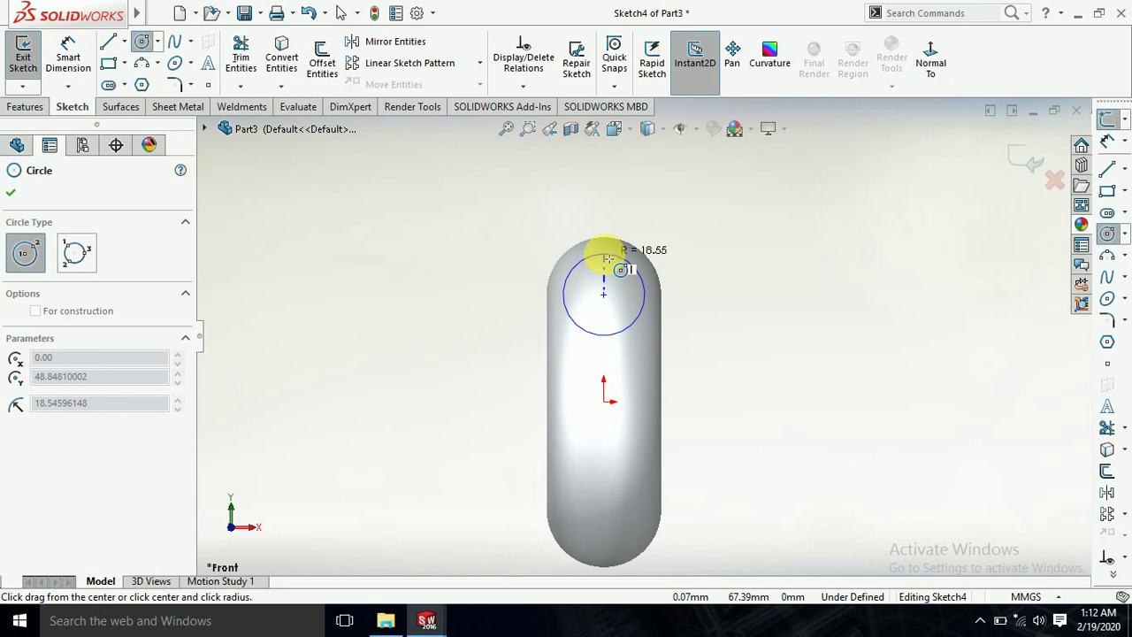
click(604, 249)
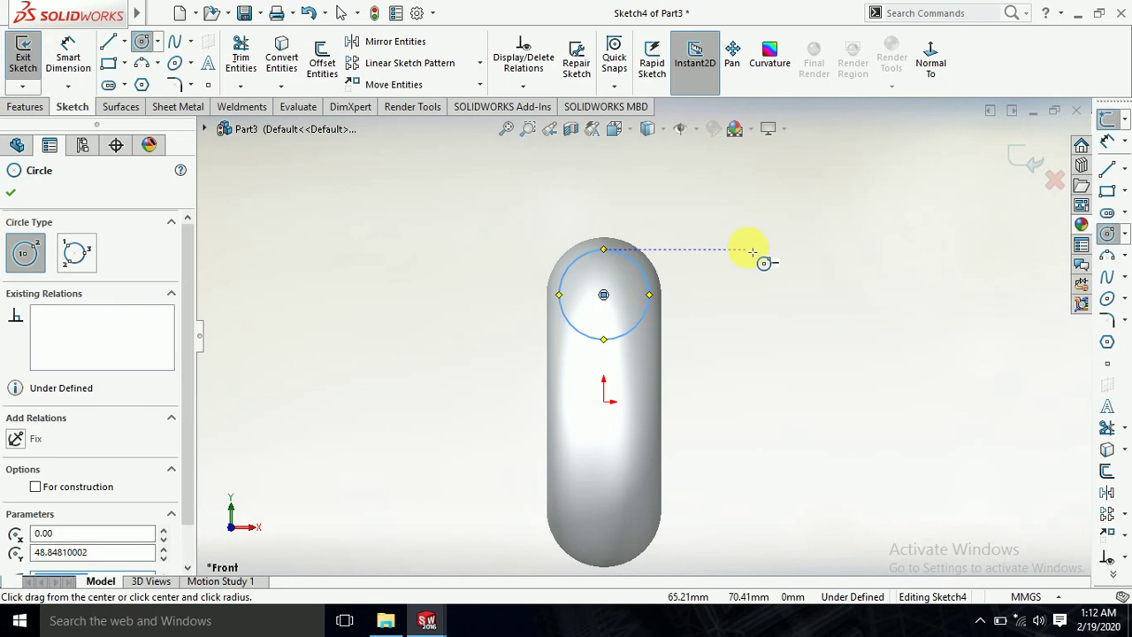
key(Escape)
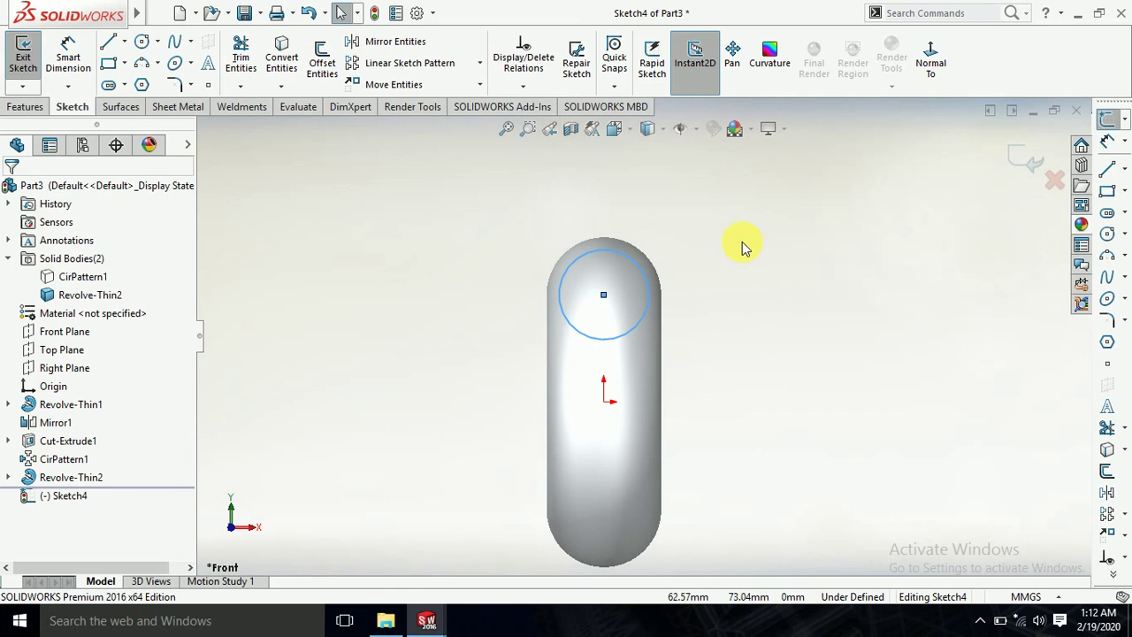
scroll(631, 225, down, 2)
scroll(624, 238, down, 2)
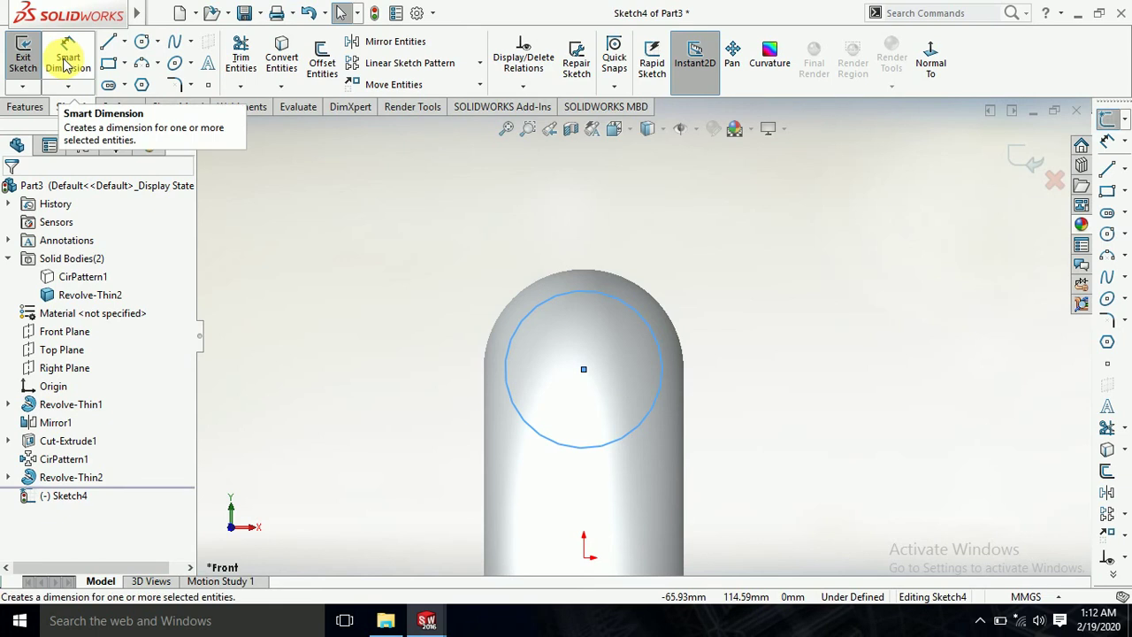
Step: Dimension a 2 mm gap between the circle and tire edge, then select the circle's centre point
click(64, 64)
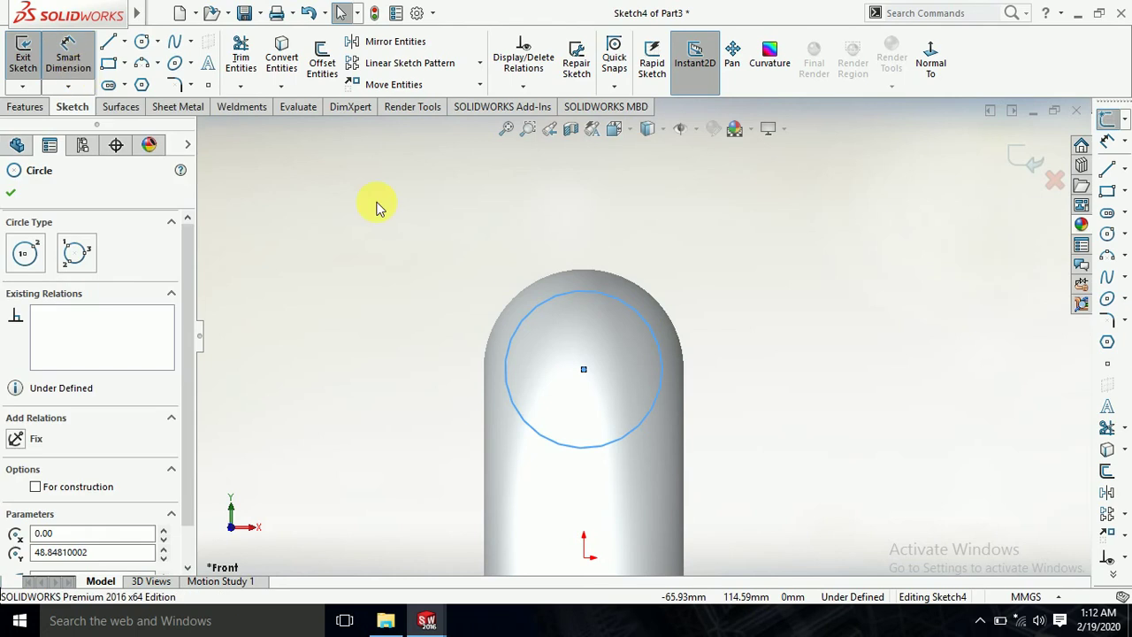
key(Escape)
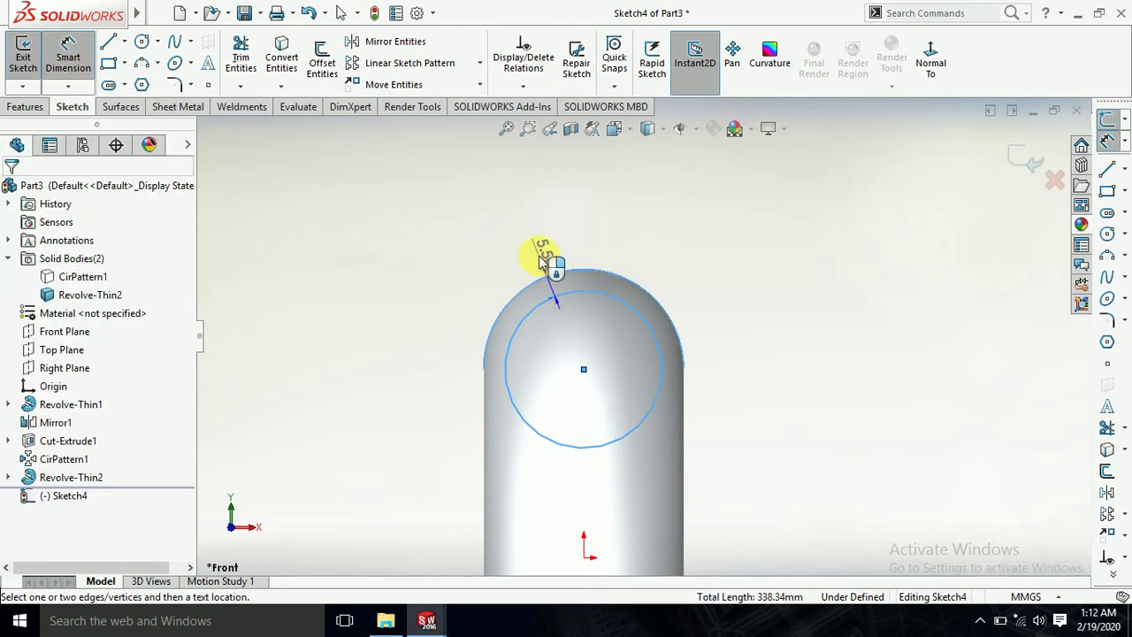
click(597, 255)
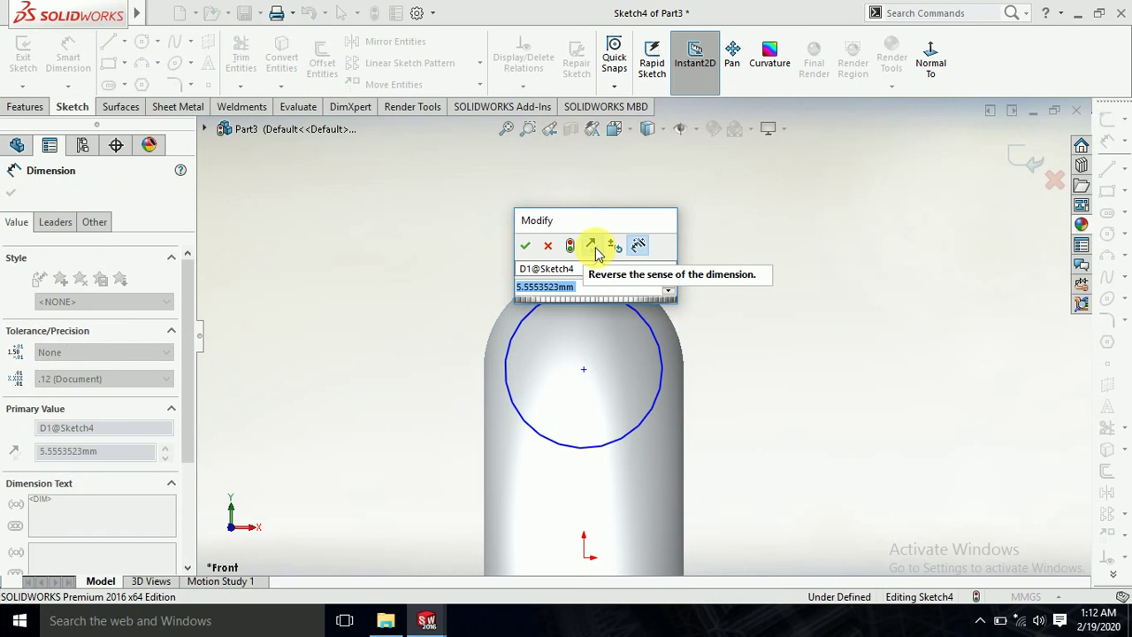
text(2)
key(Return)
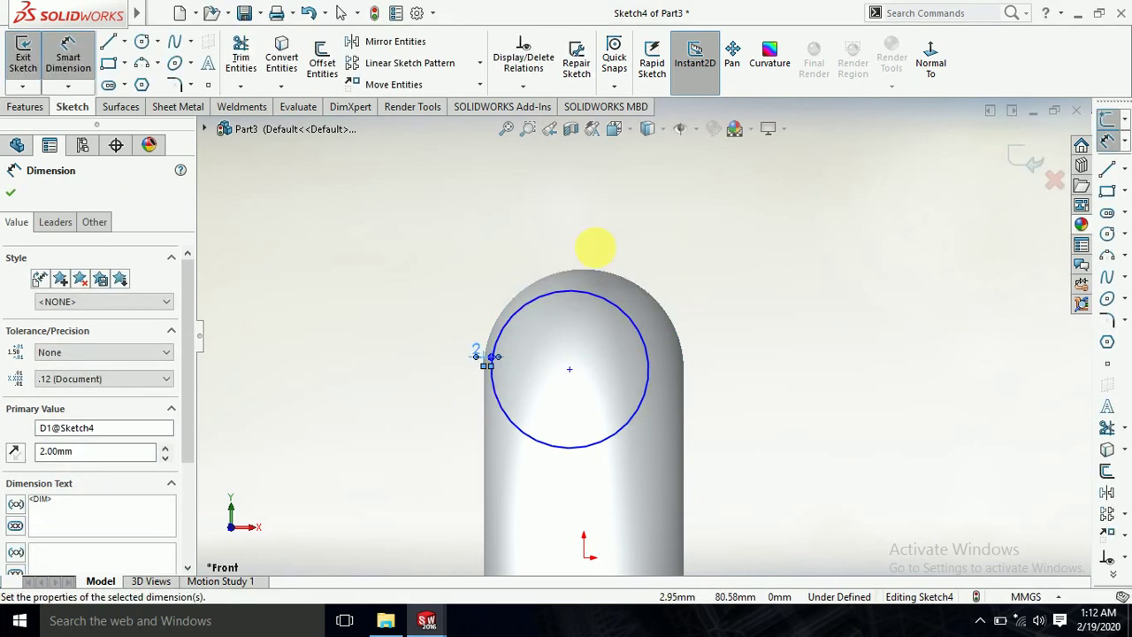
click(690, 246)
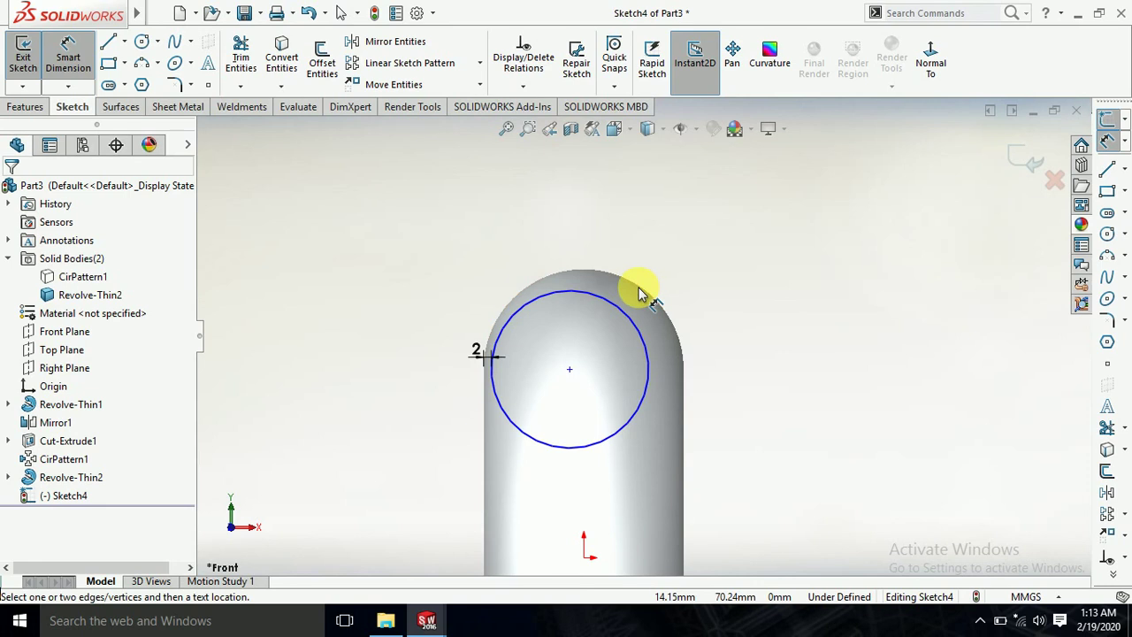
click(66, 49)
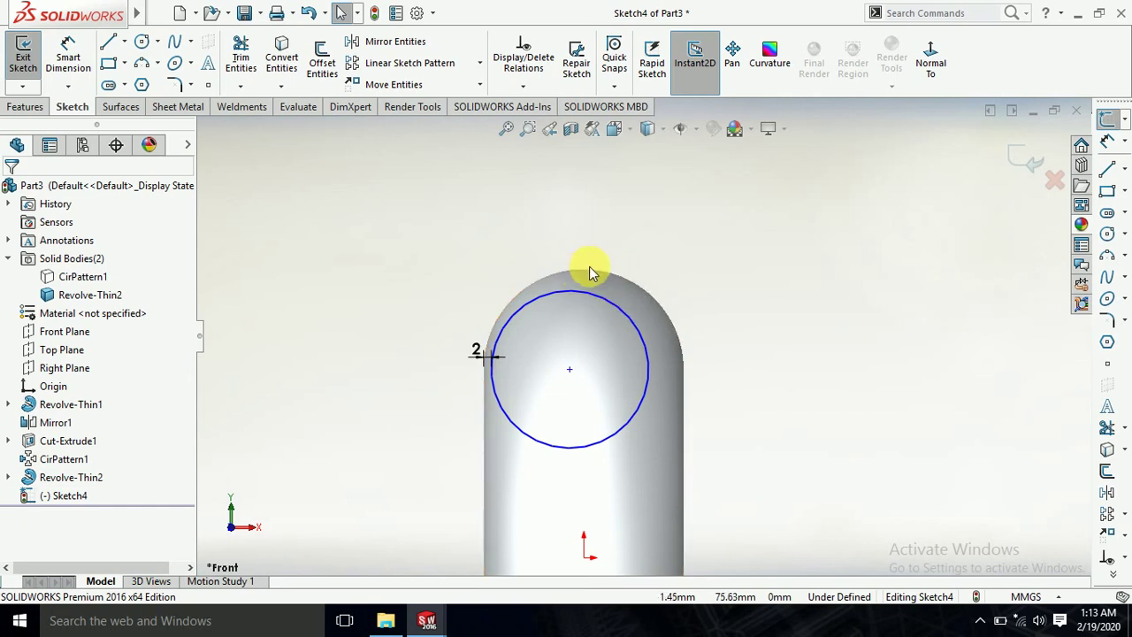
click(569, 370)
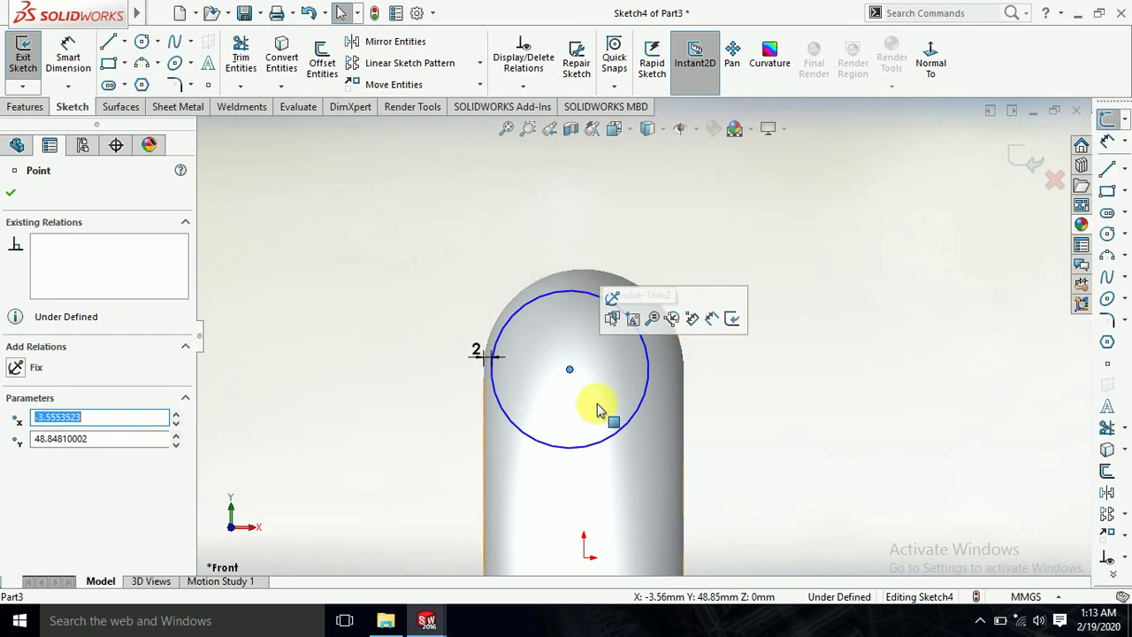
Step: Draw a vertical centreline from the origin up past the circle
click(714, 446)
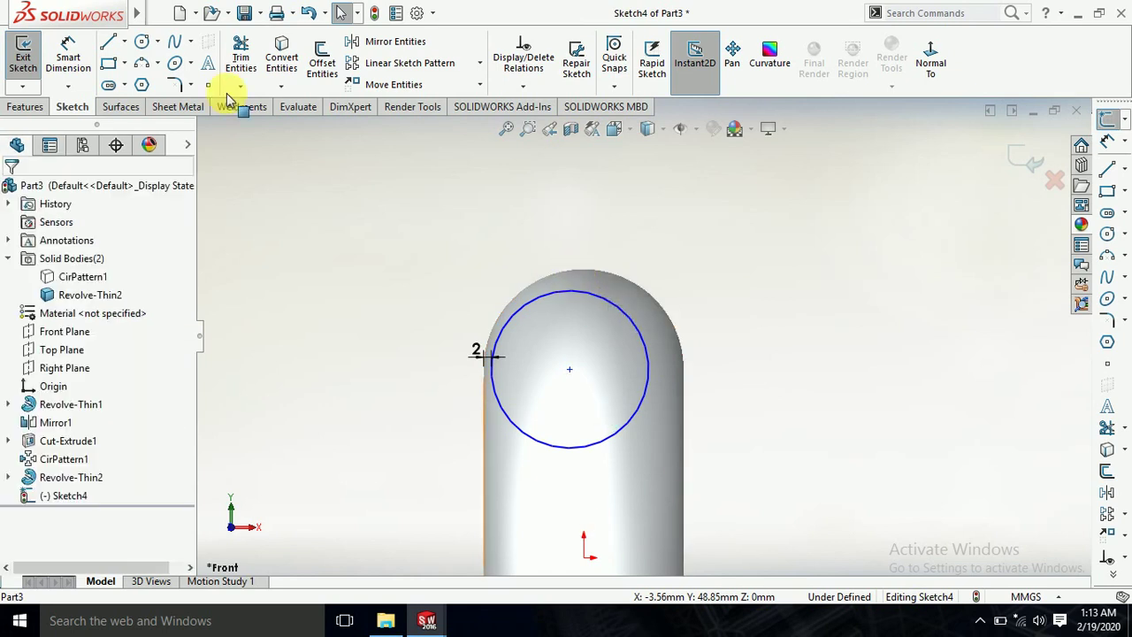
click(125, 44)
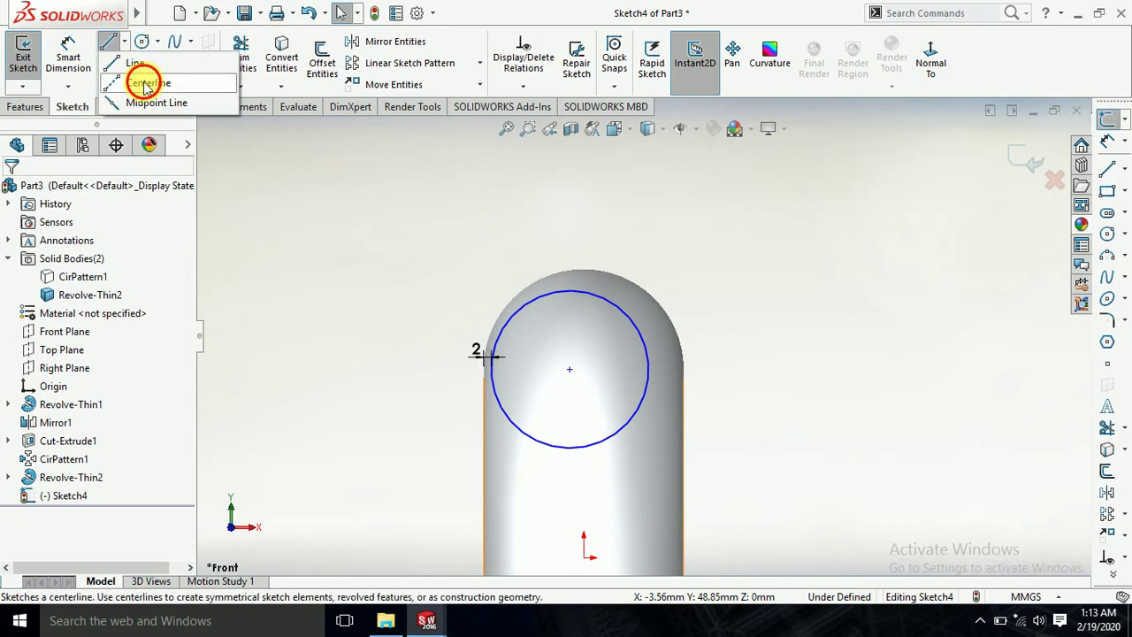
click(142, 83)
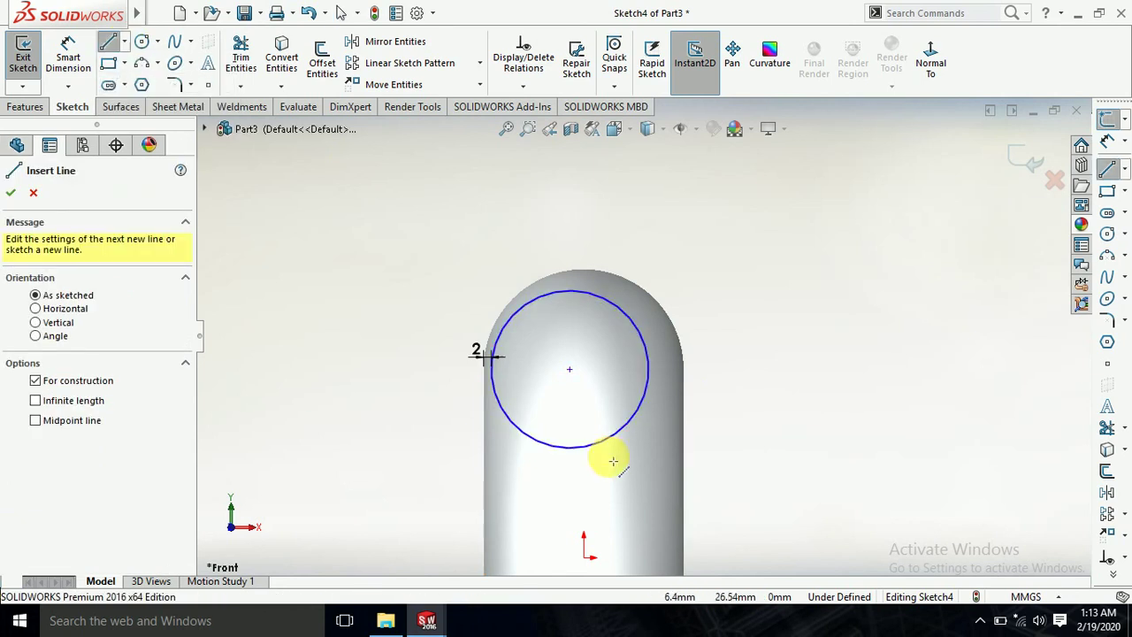
click(584, 555)
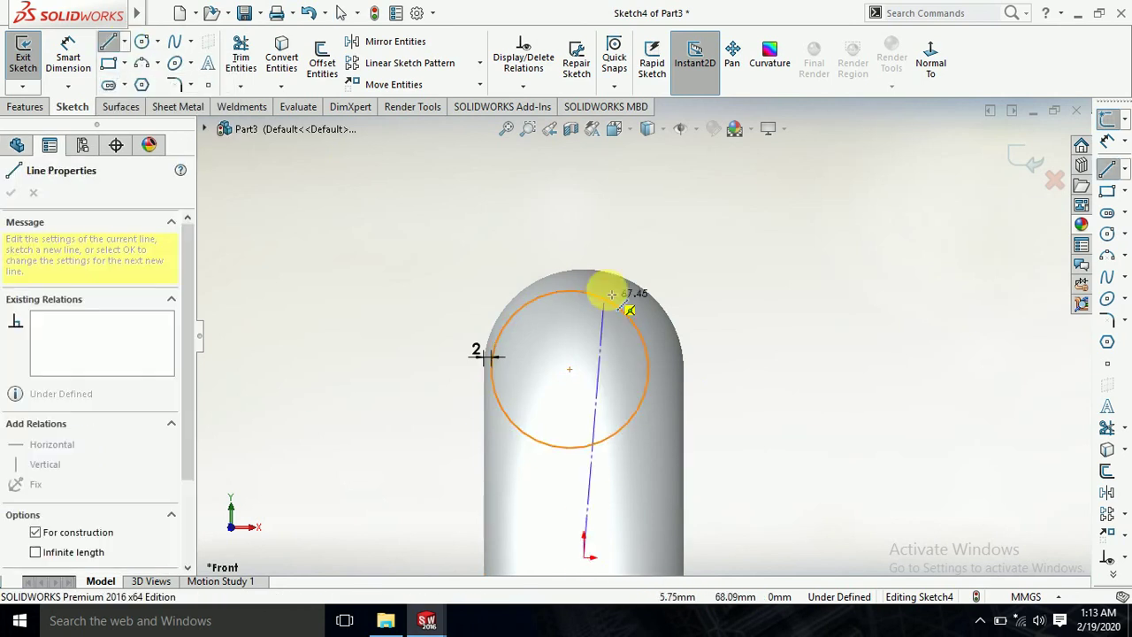
click(585, 210)
key(Escape)
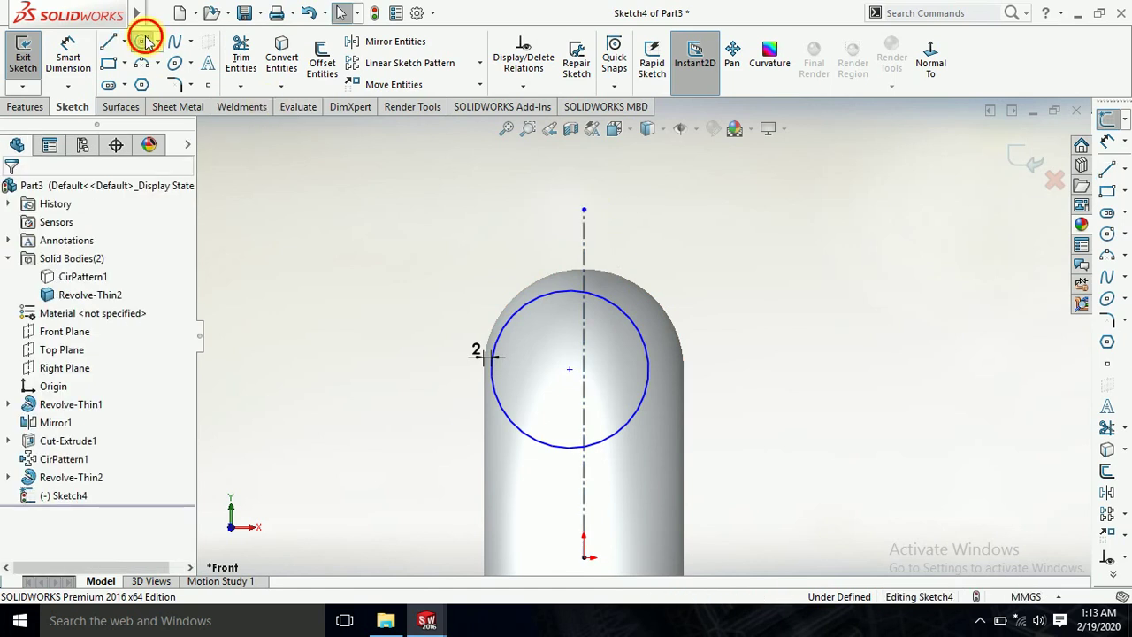
Step: Add a helper circle on the centreline and merge its centre with the original circle's centre
click(144, 41)
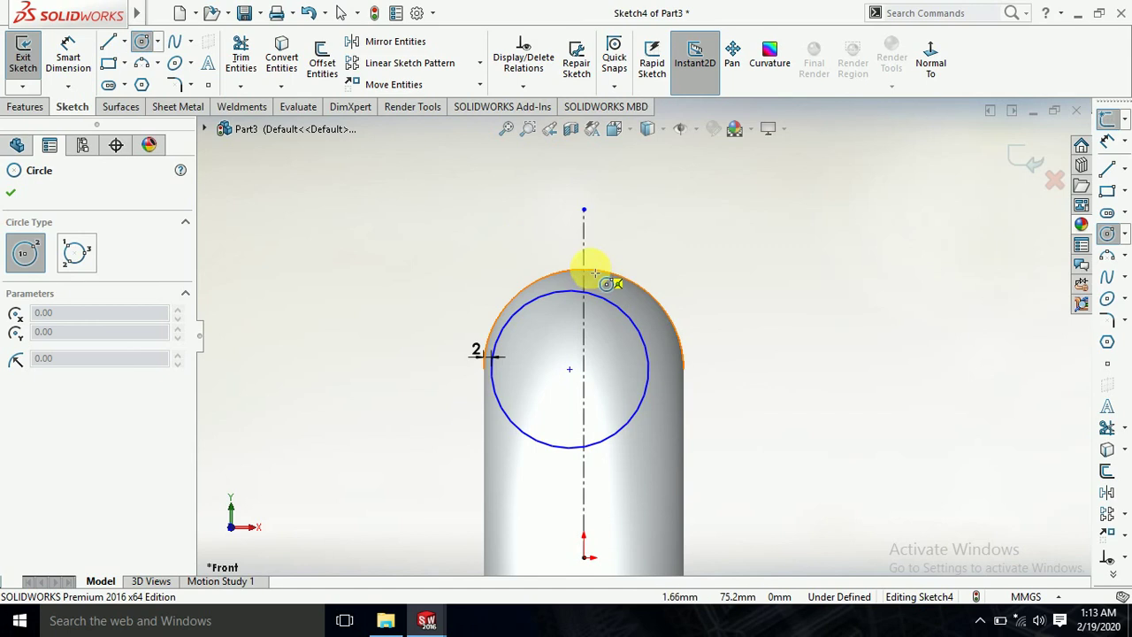
click(584, 368)
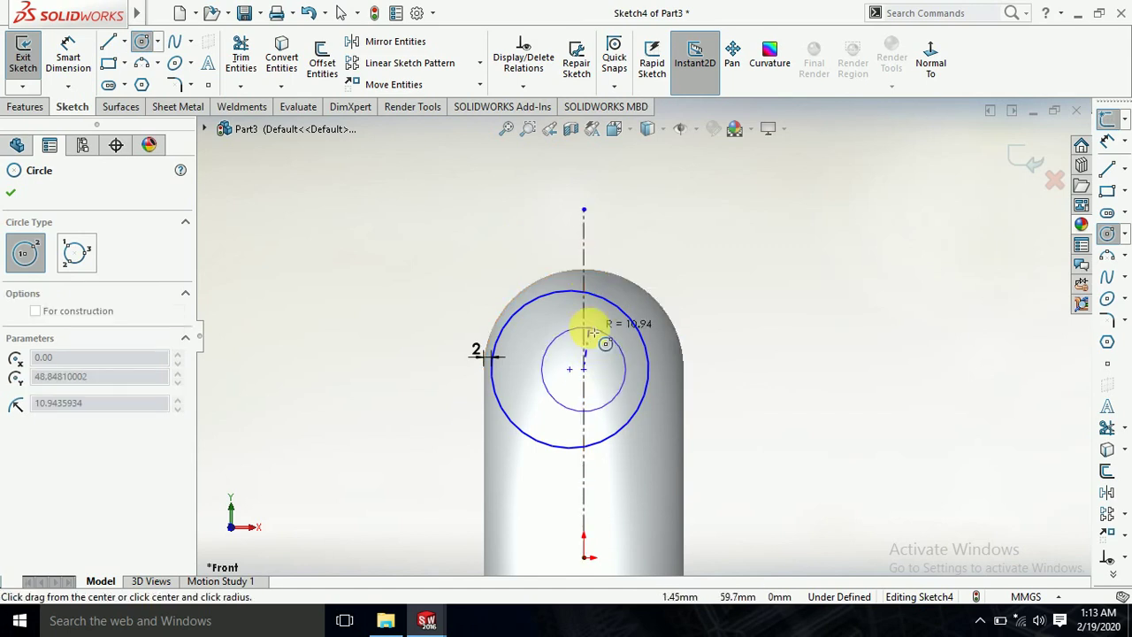
click(597, 331)
key(Escape)
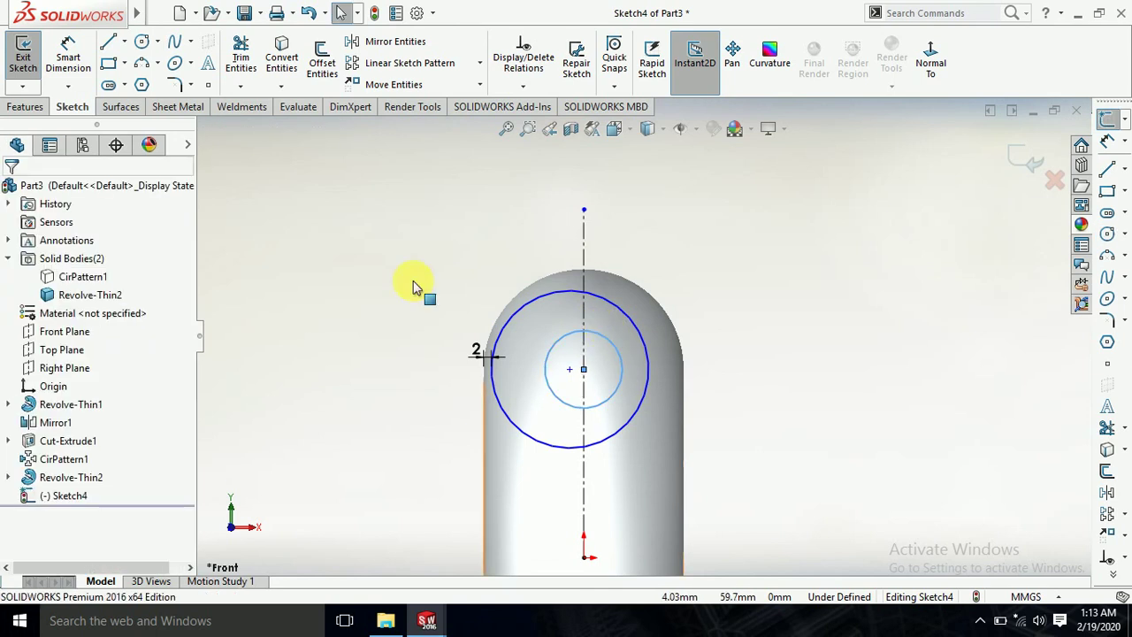
click(571, 372)
ctrl+click(573, 372)
ctrl+click(584, 373)
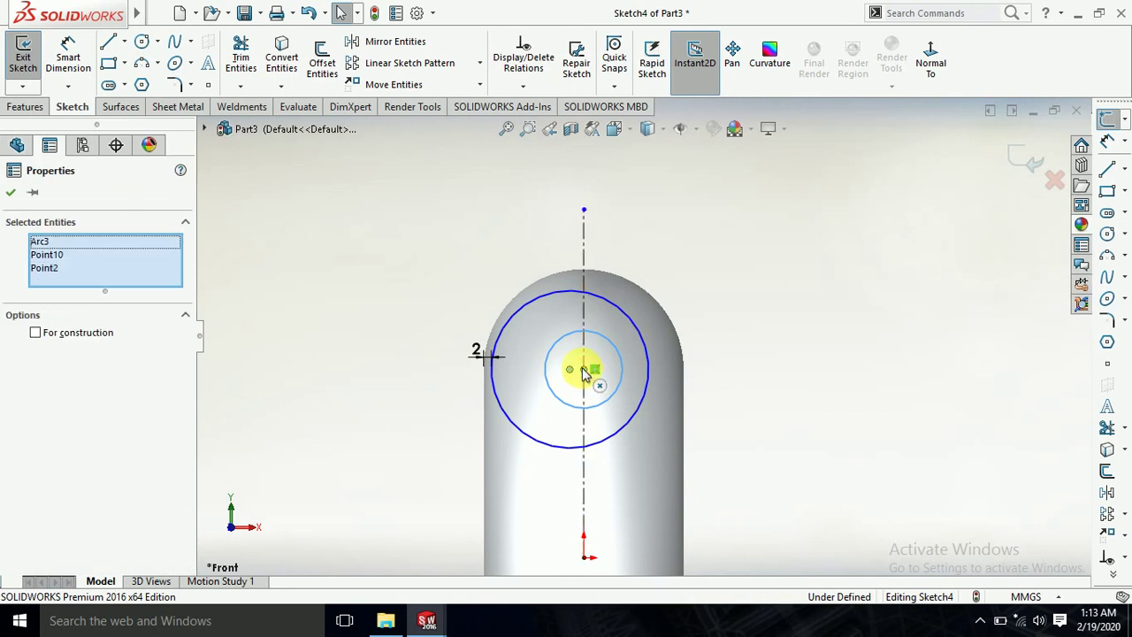
click(813, 376)
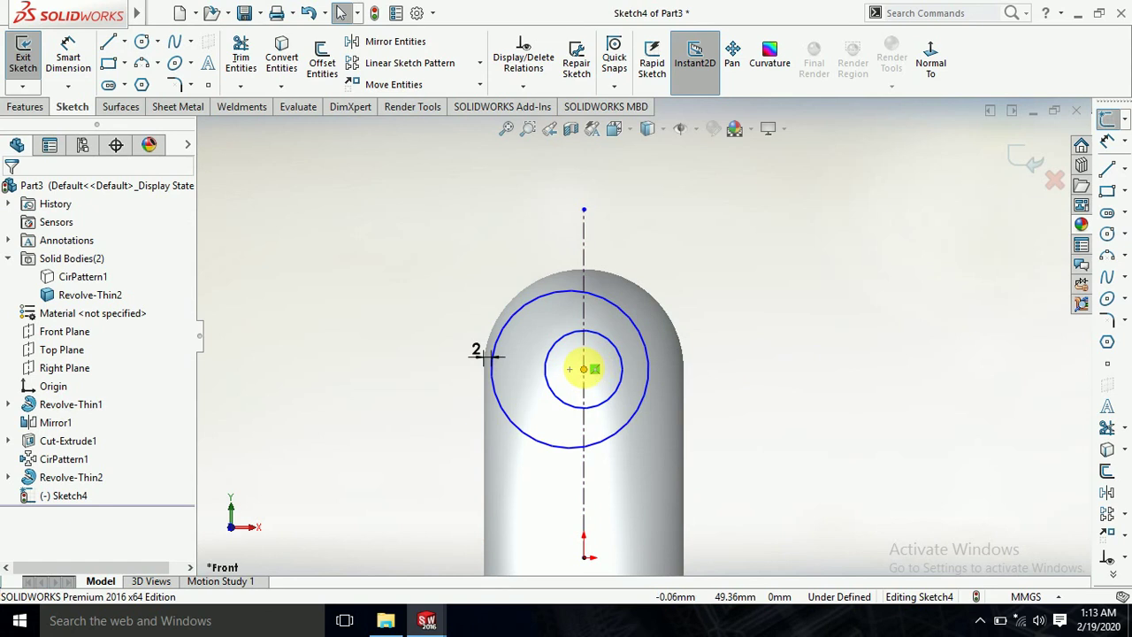
click(583, 370)
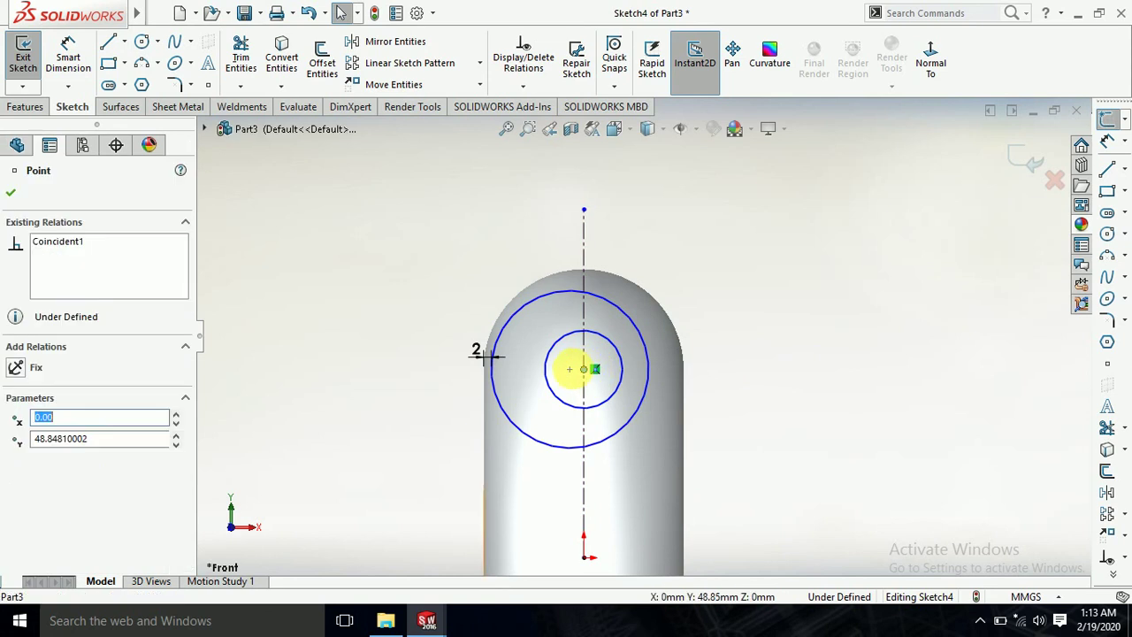
ctrl+click(570, 370)
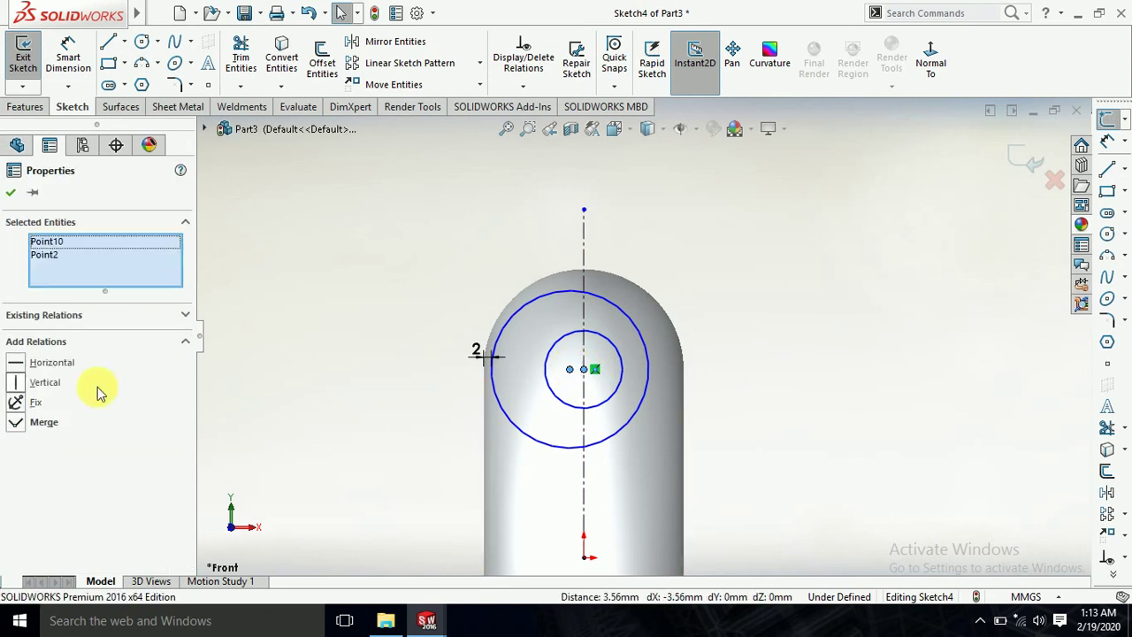
click(18, 423)
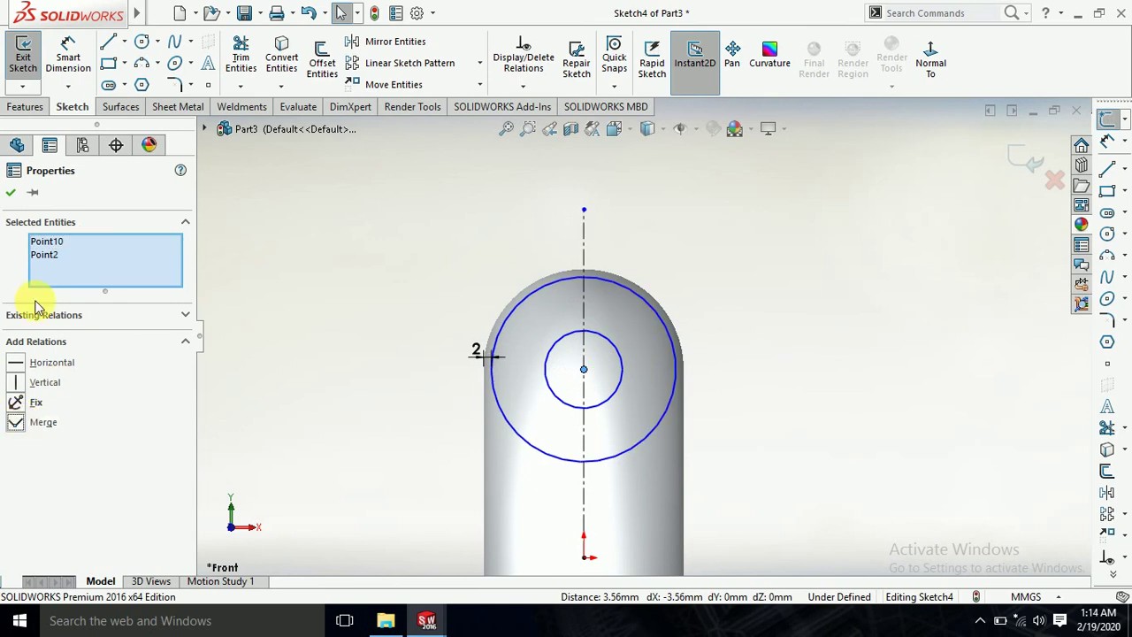
click(12, 194)
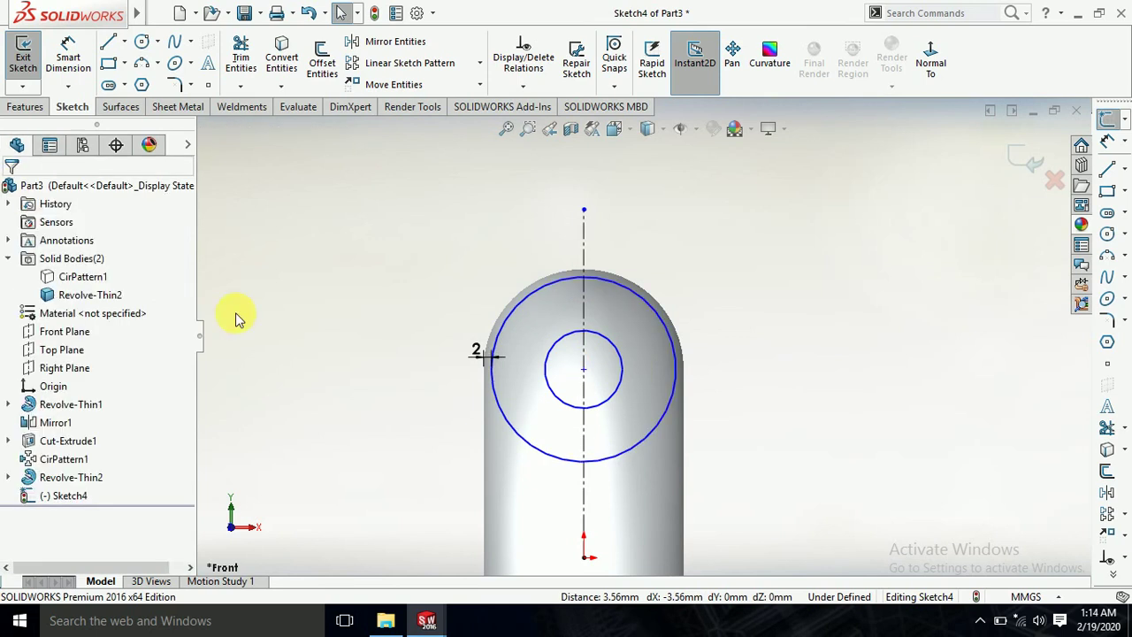
Step: Trim away the helper circle inside the outer circle
click(241, 56)
mouse_move(589, 322)
mouse_down()
mouse_move(532, 324)
mouse_move(560, 384)
mouse_up()
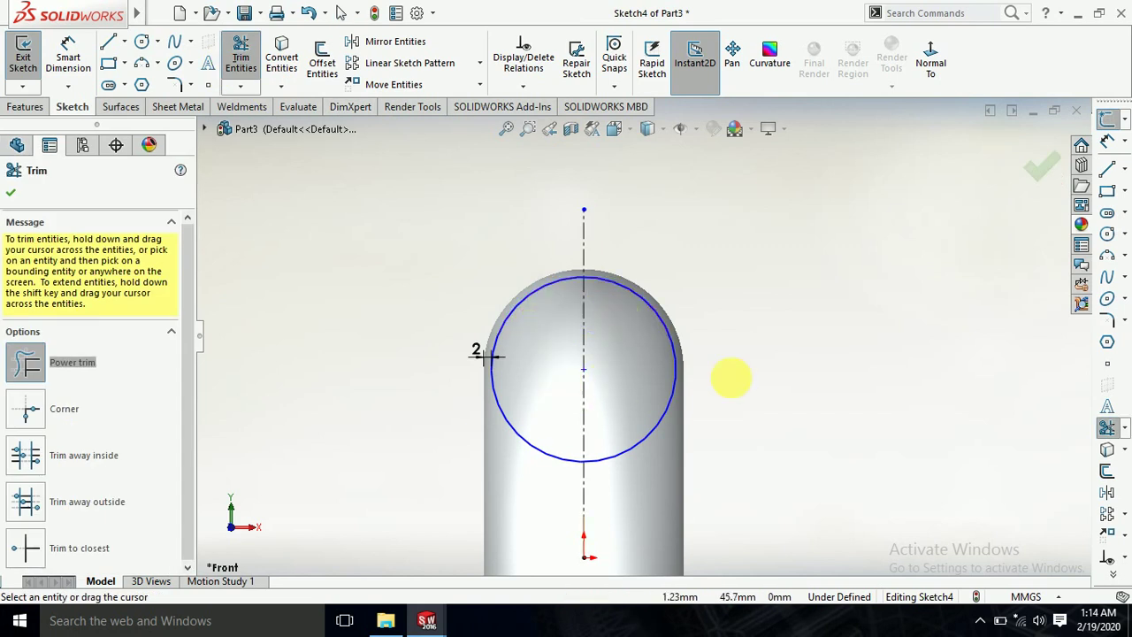
scroll(771, 375, up, 3)
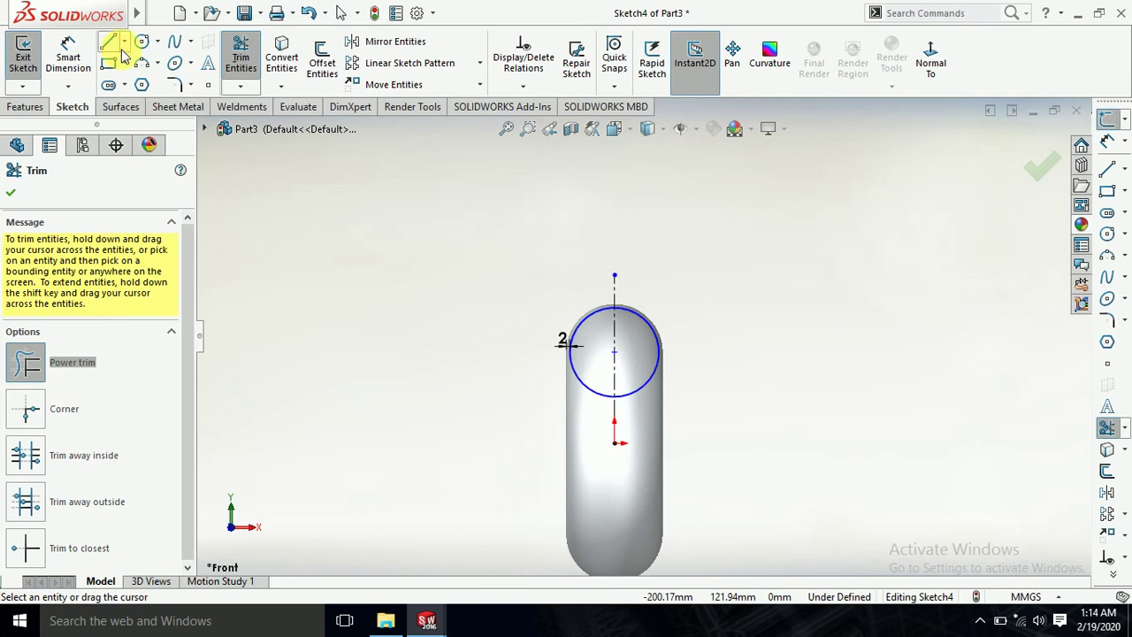
Step: Draw a horizontal construction centreline from the origin to the right
click(124, 42)
click(146, 83)
drag(596, 453, 619, 454)
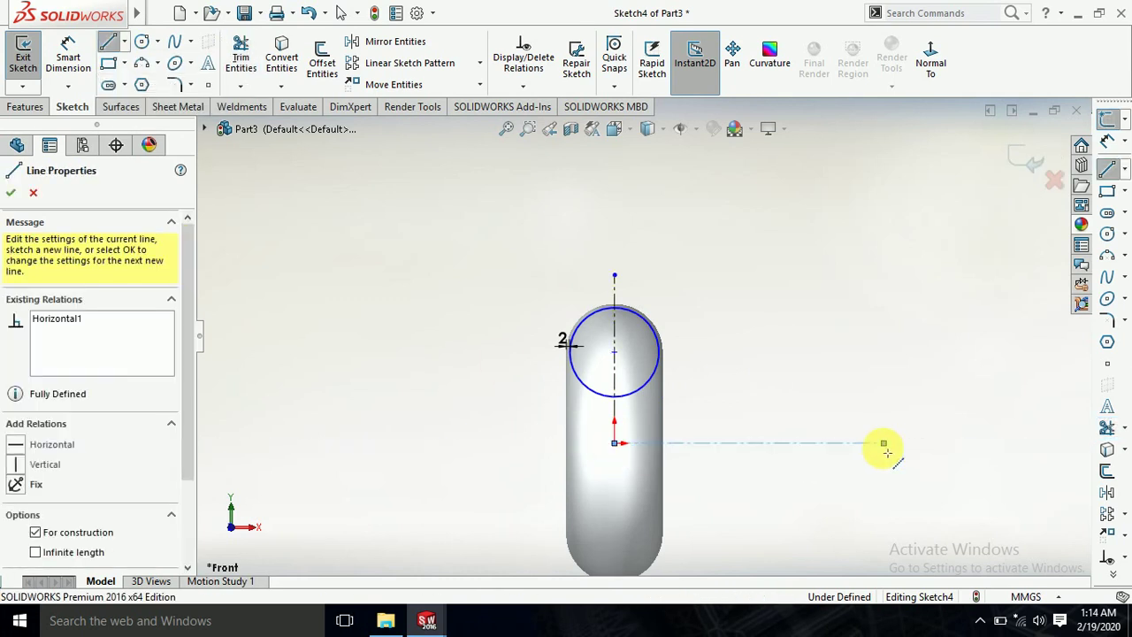
click(883, 442)
key(Escape)
scroll(871, 380, up, 2)
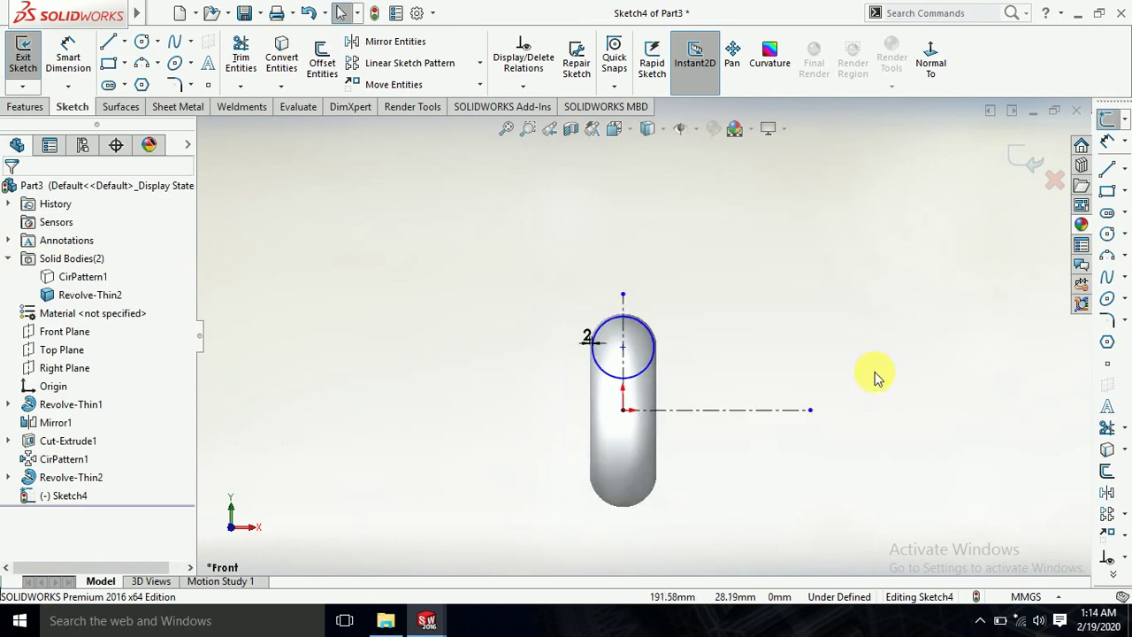
click(131, 107)
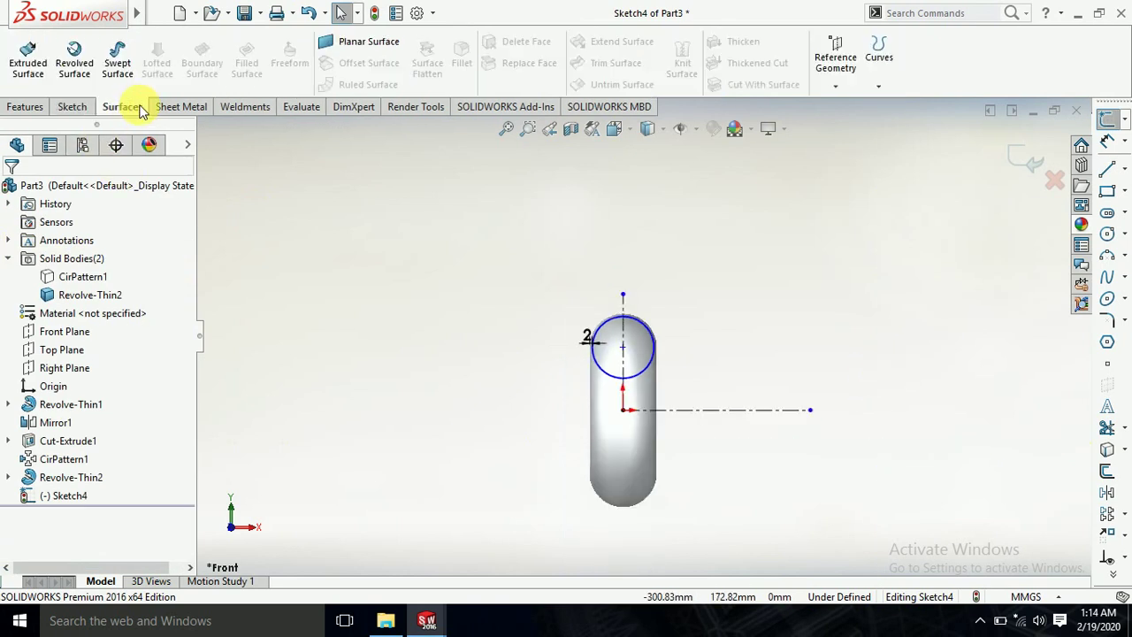
Step: Revolve the sketch circle 360° about horizontal centreline Line2 into a doughnut surface
click(74, 58)
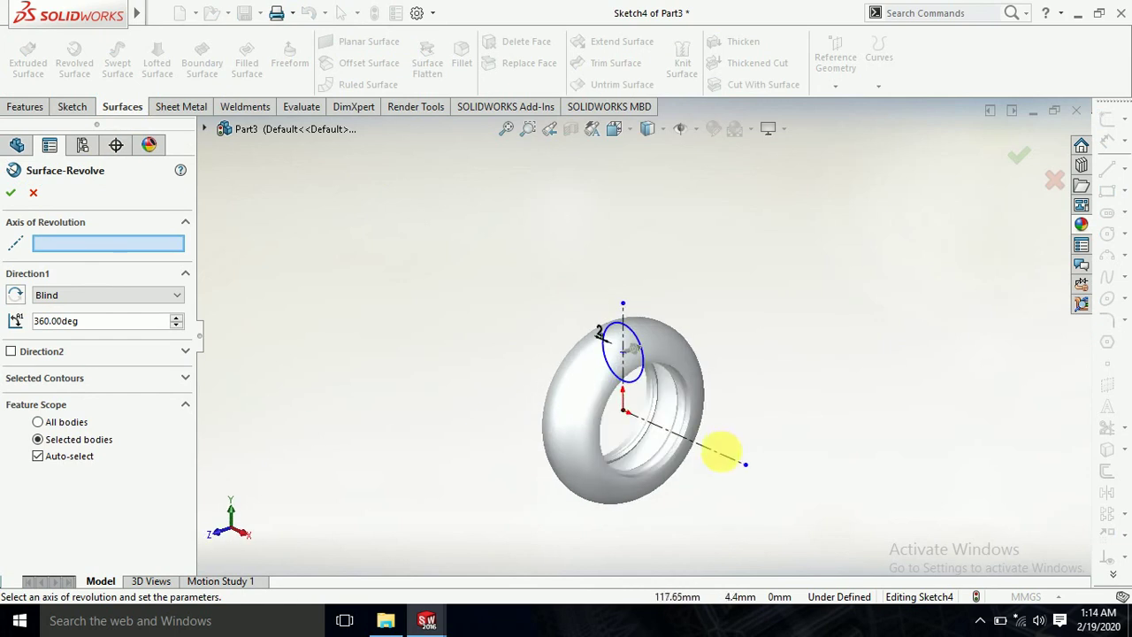
click(722, 452)
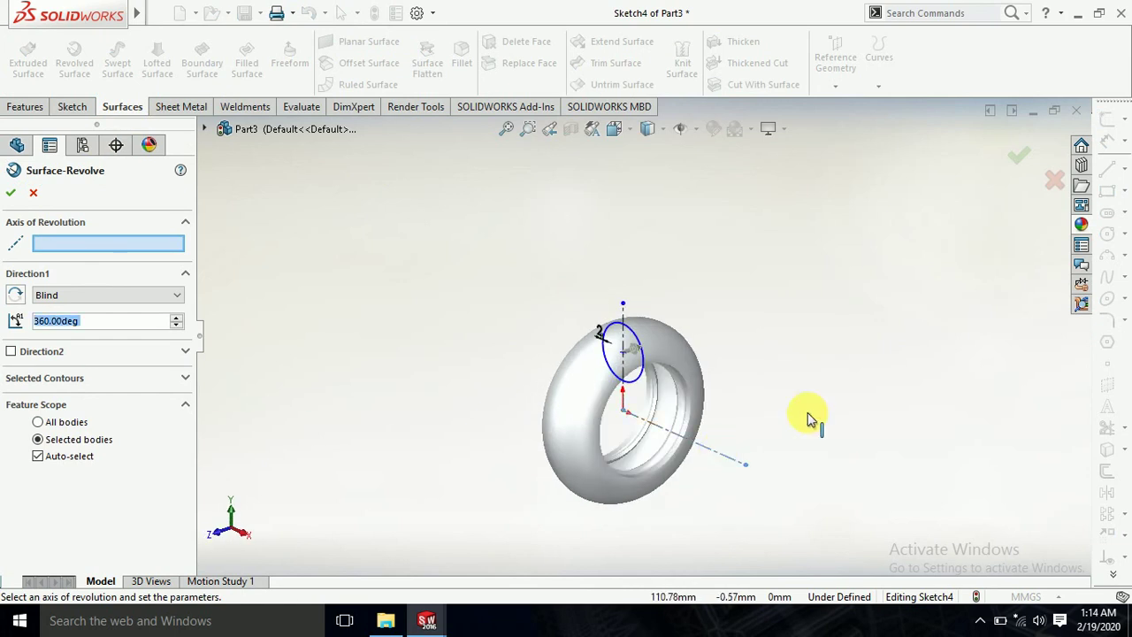
click(11, 193)
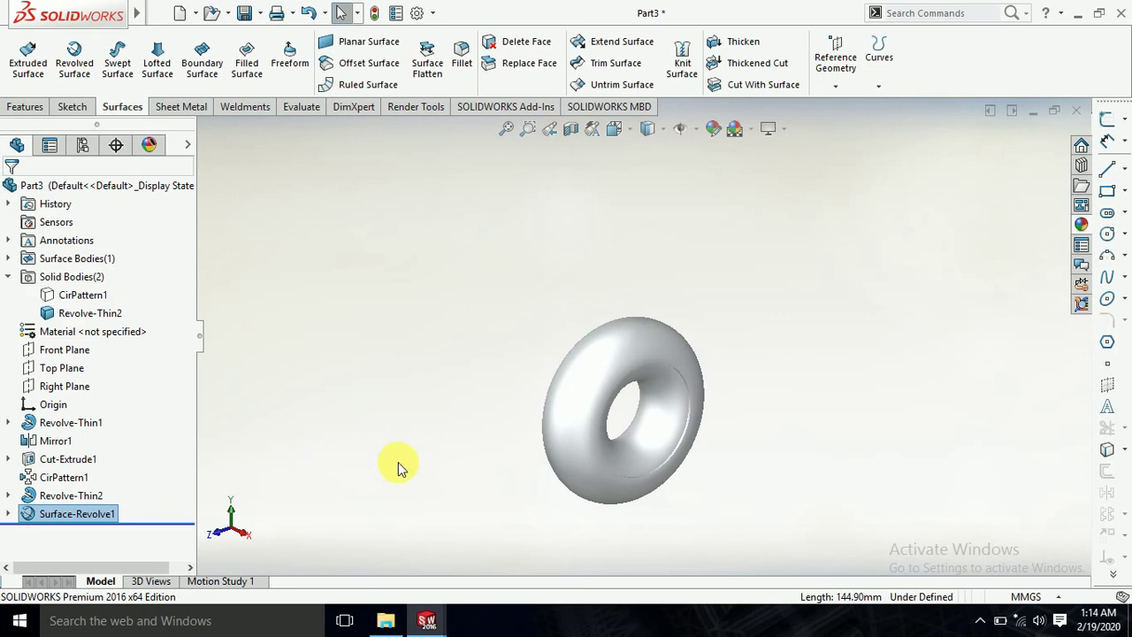
mouse_move(421, 463)
middle_down()
mouse_move(422, 366)
mouse_move(445, 398)
mouse_move(531, 445)
middle_up()
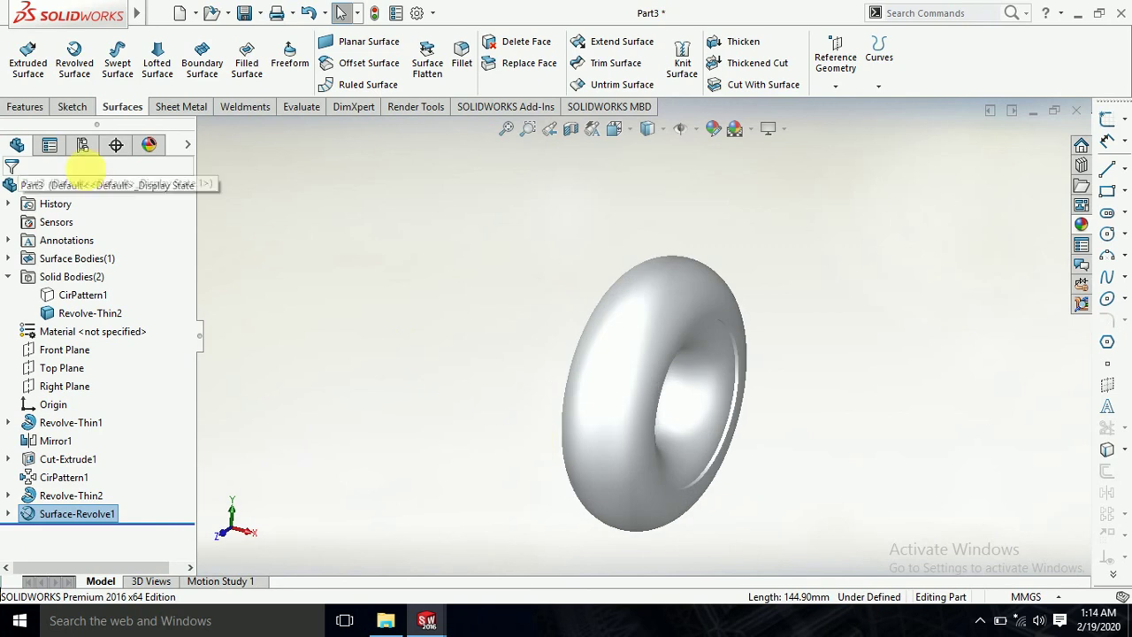
Step: Create Plane1 offset 100 mm from the Top Plane, above the tire
right_click(62, 370)
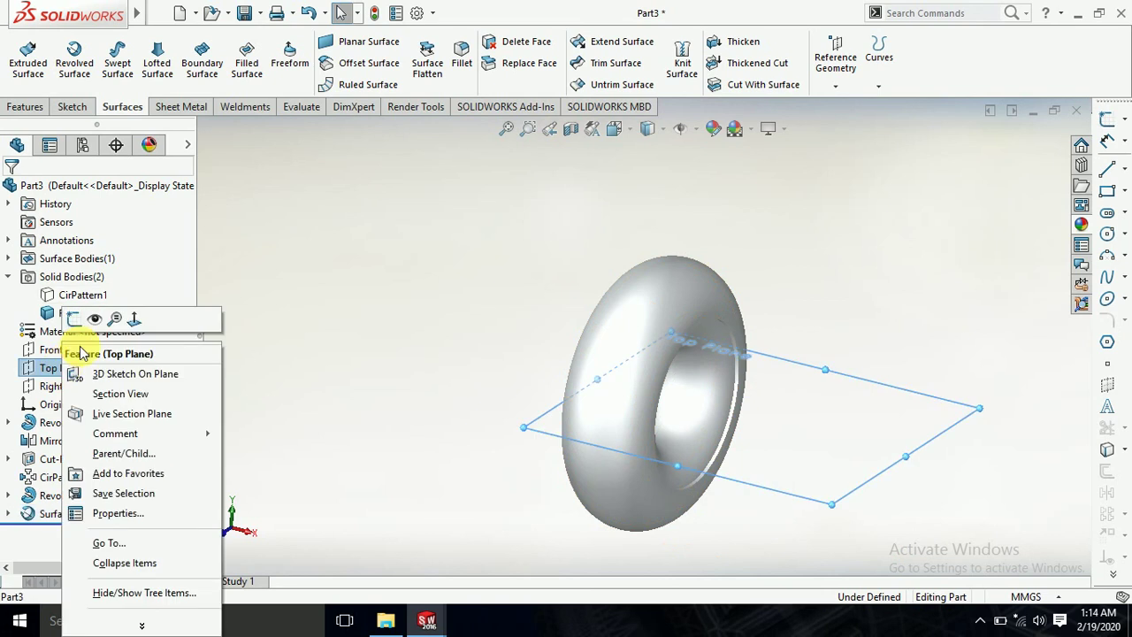
click(810, 142)
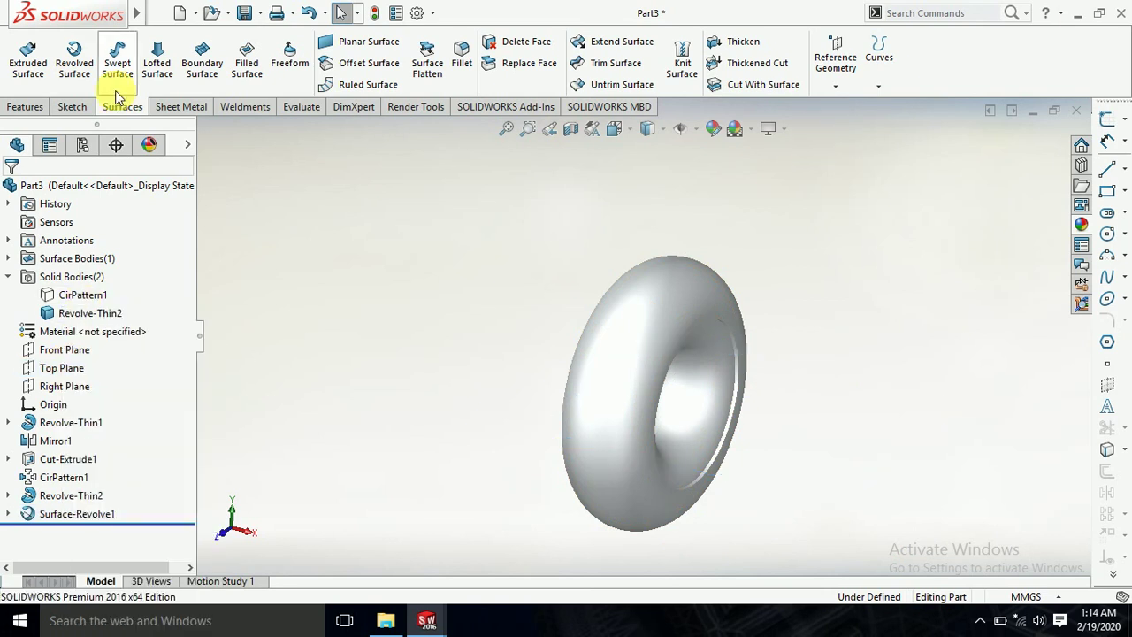
click(25, 106)
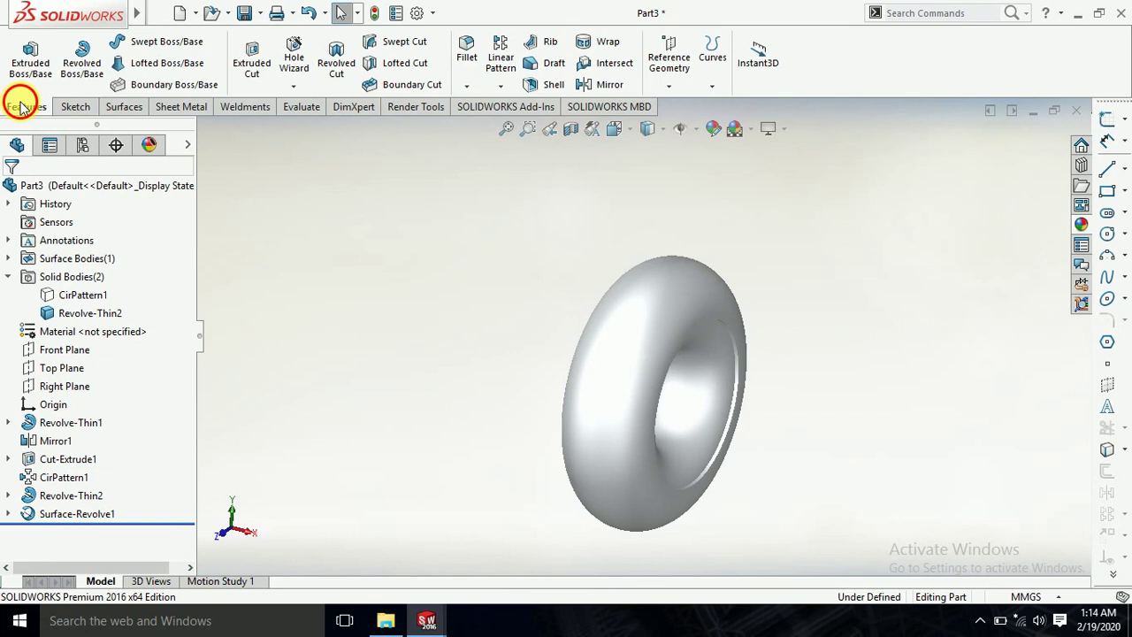
click(668, 60)
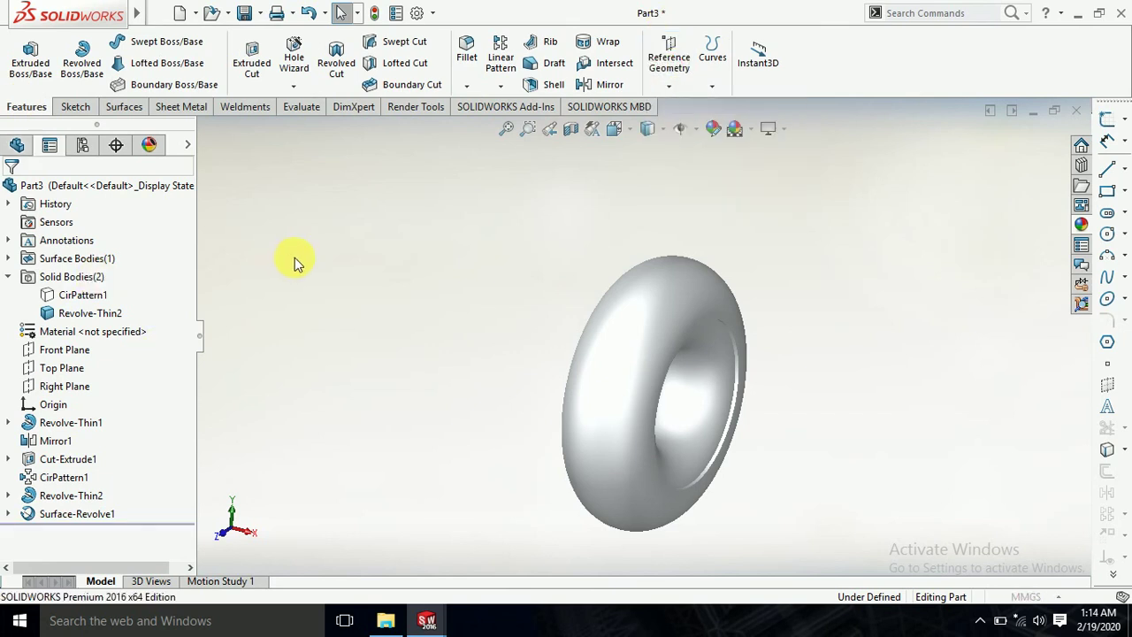
click(205, 131)
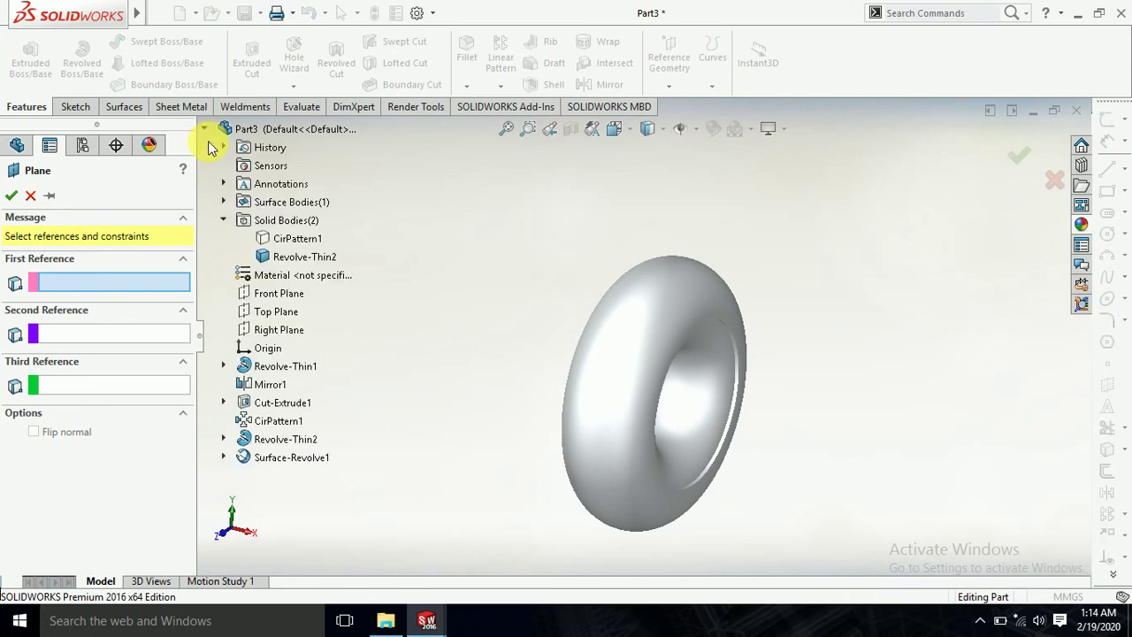
click(272, 314)
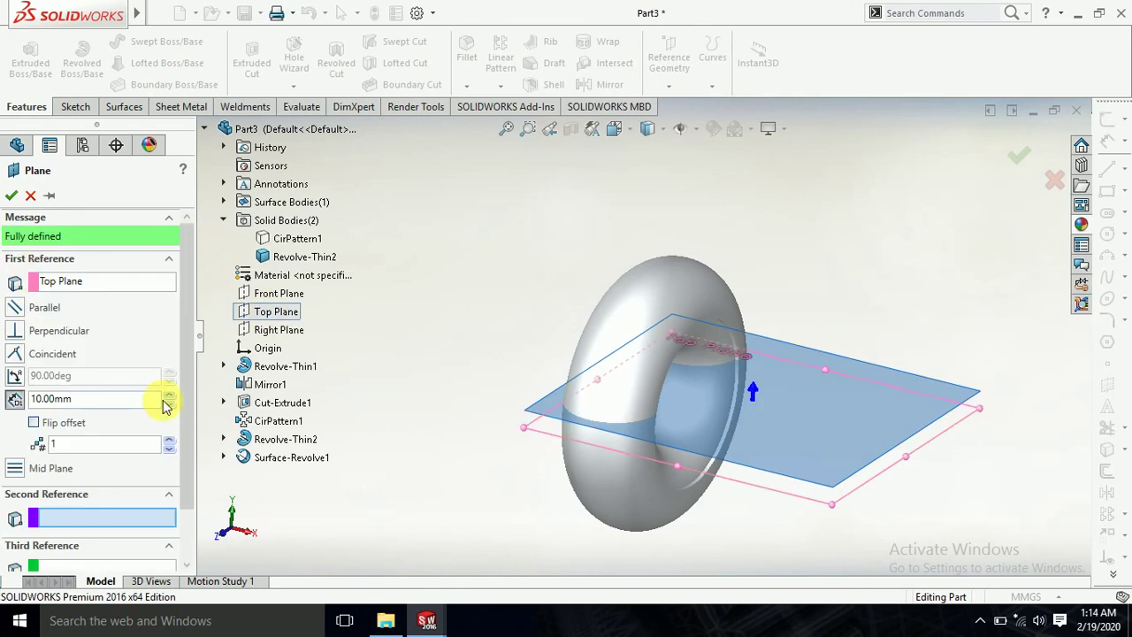
click(168, 392)
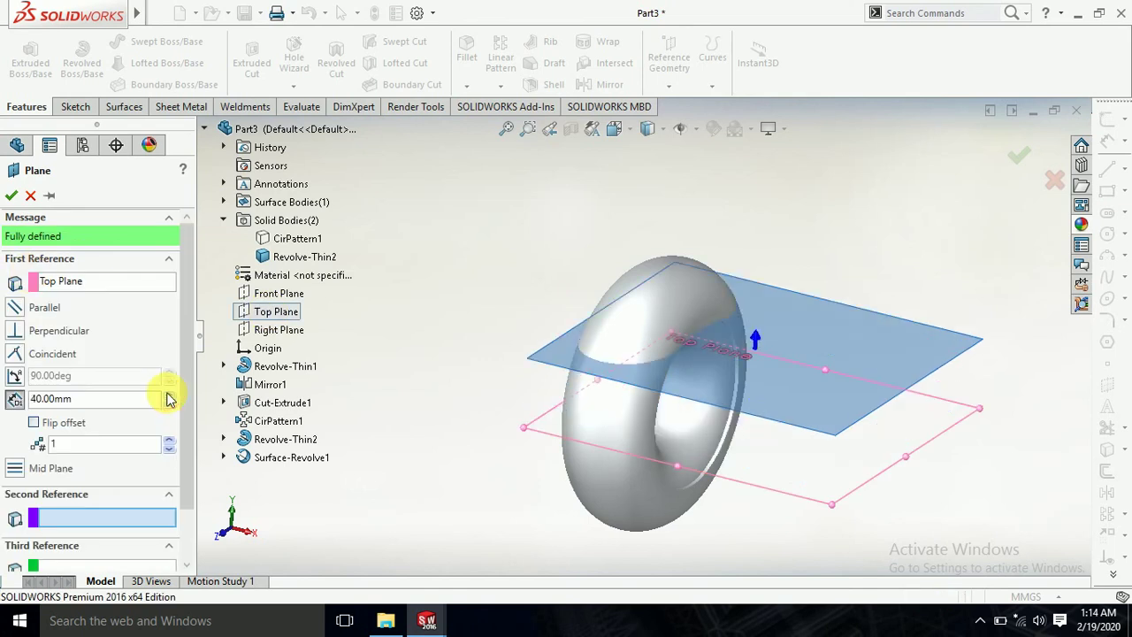
click(169, 392)
click(168, 392)
click(168, 392)
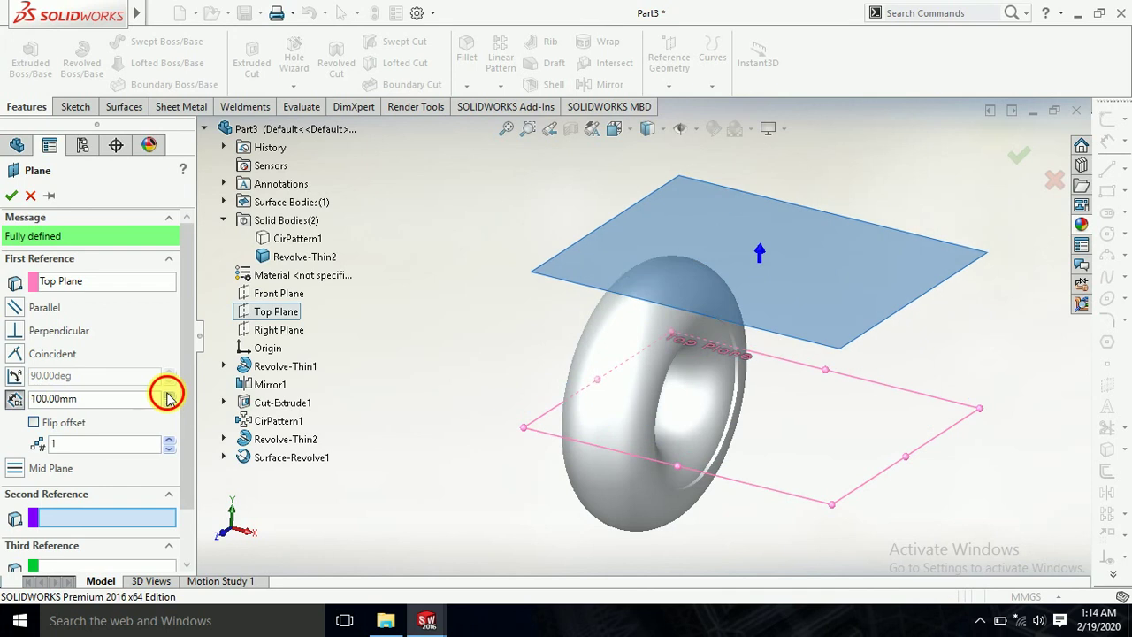
click(11, 198)
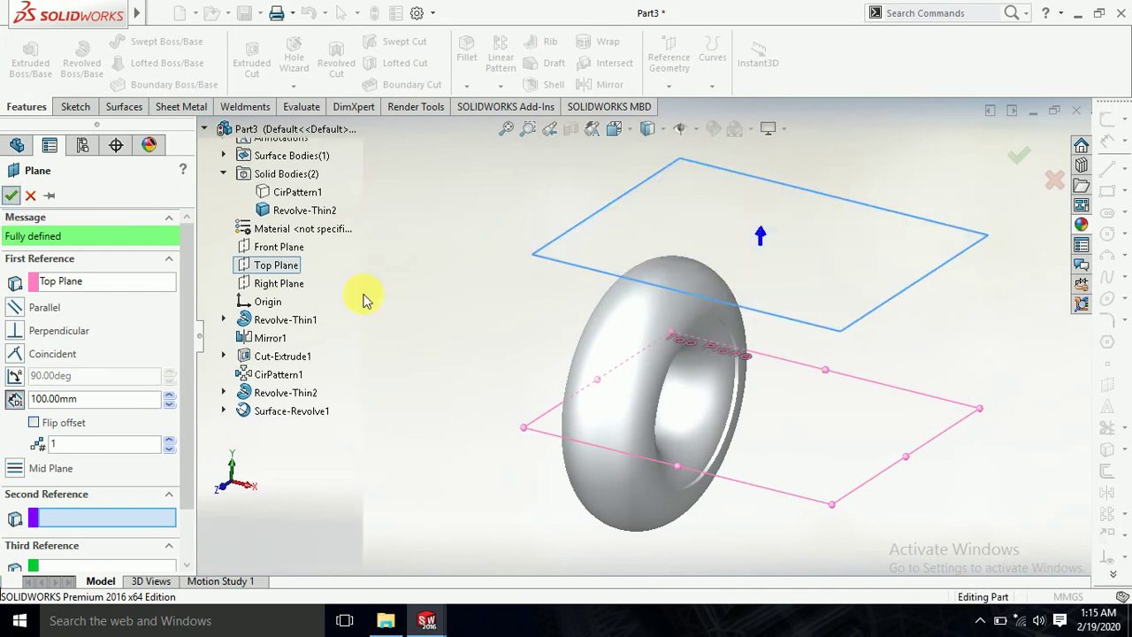
right_click(660, 217)
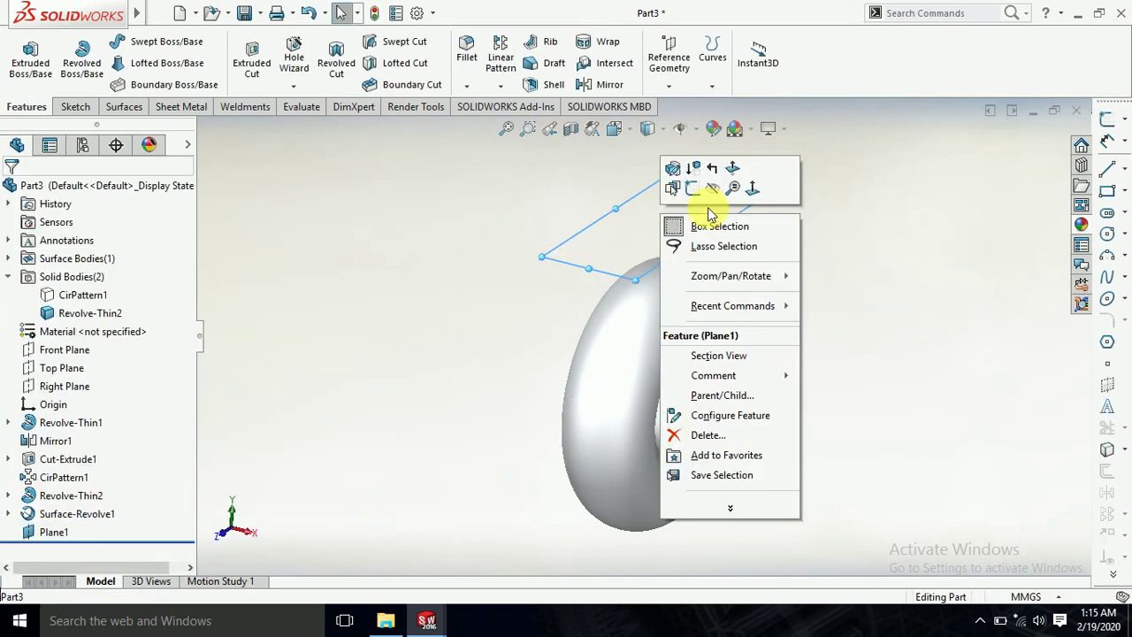
Step: Start a new sketch on Plane1 and view it normal-to
click(699, 185)
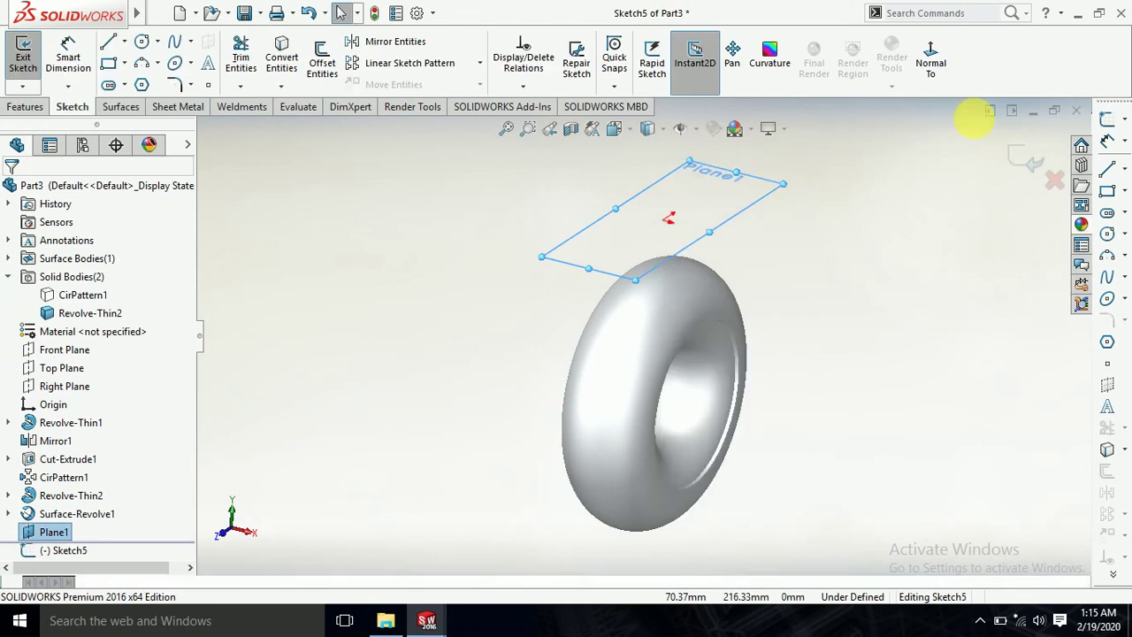
click(936, 64)
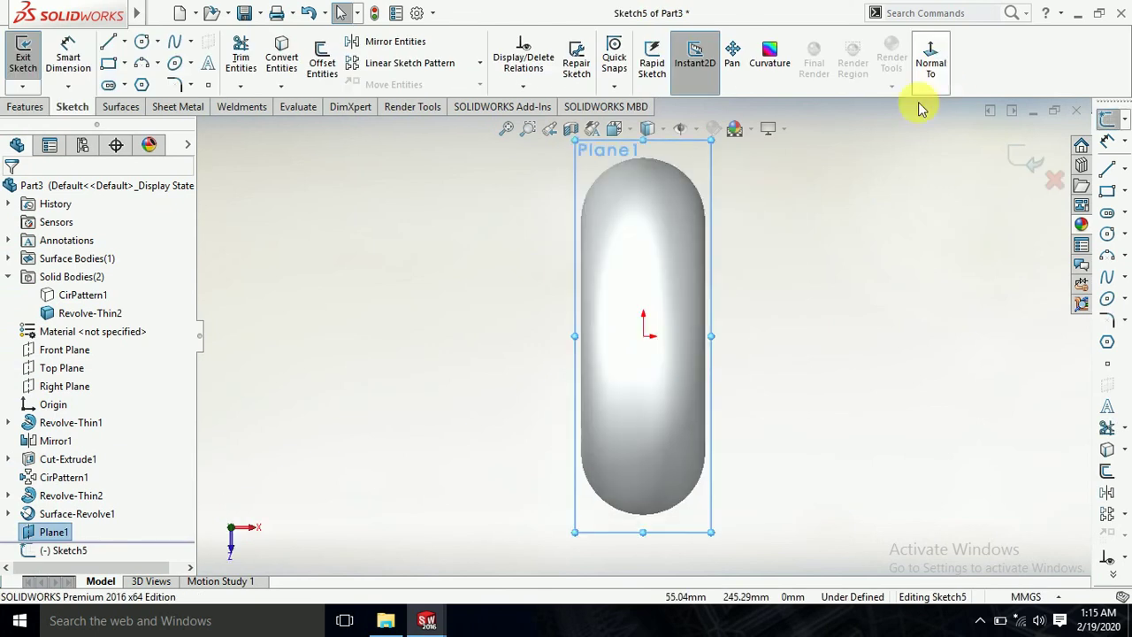
click(819, 298)
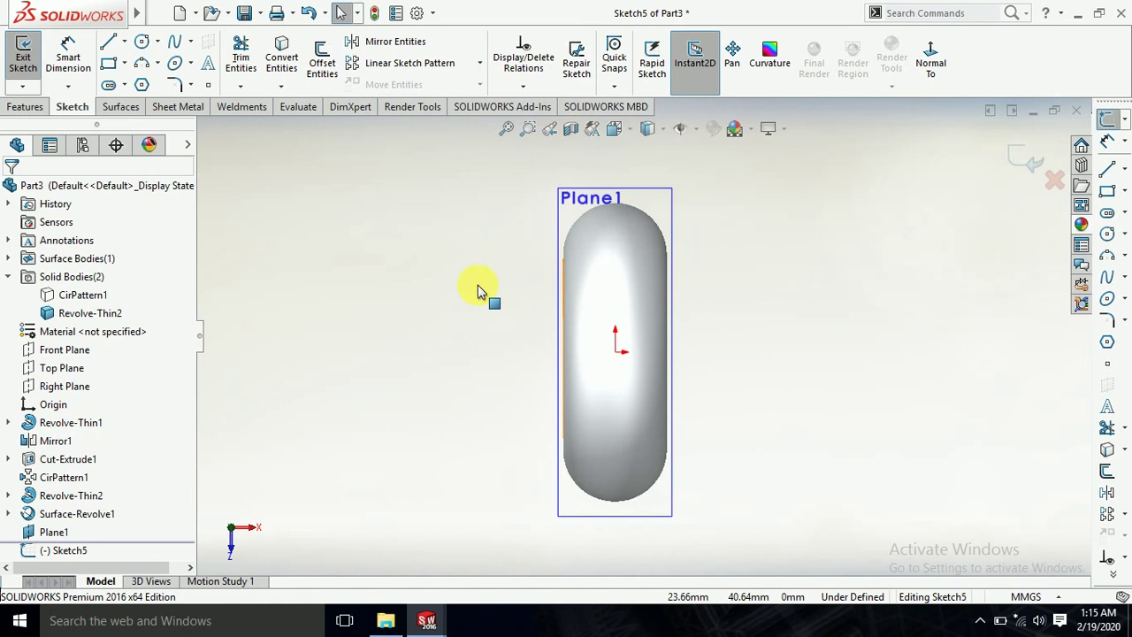
scroll(478, 284, down, 2)
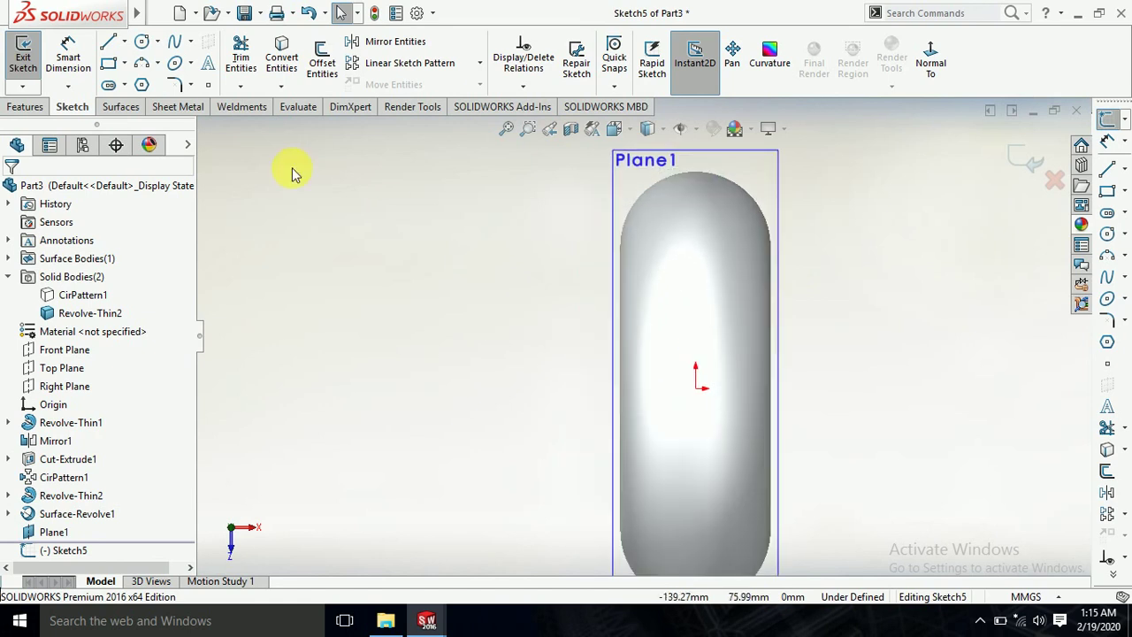
Step: Draw a vertical centreline from the origin up to the tire's top
click(124, 42)
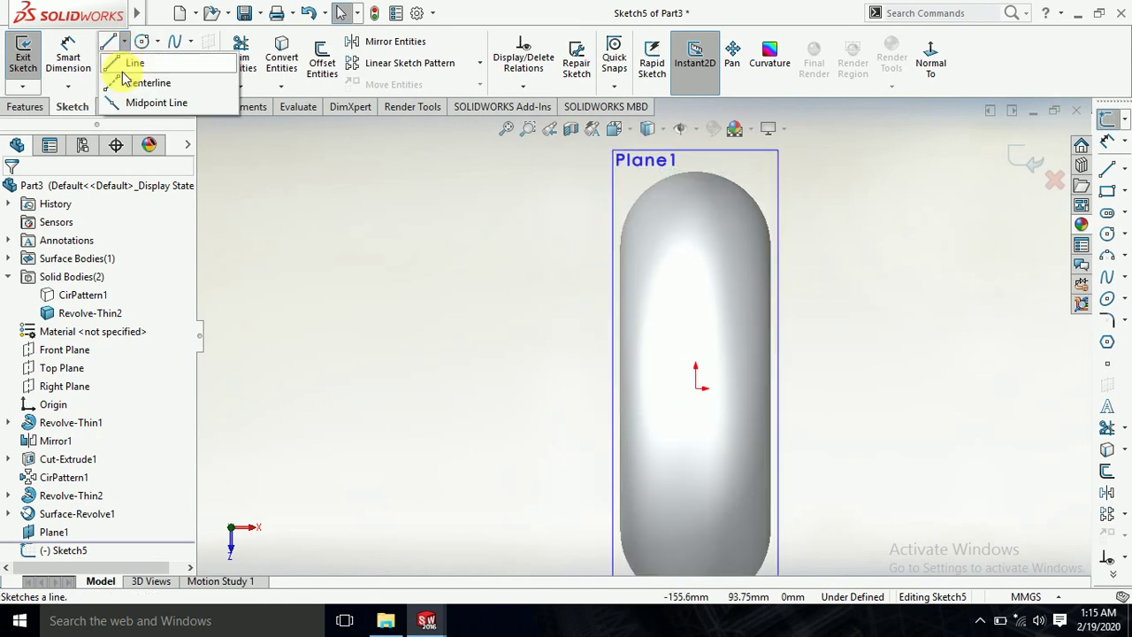
click(133, 83)
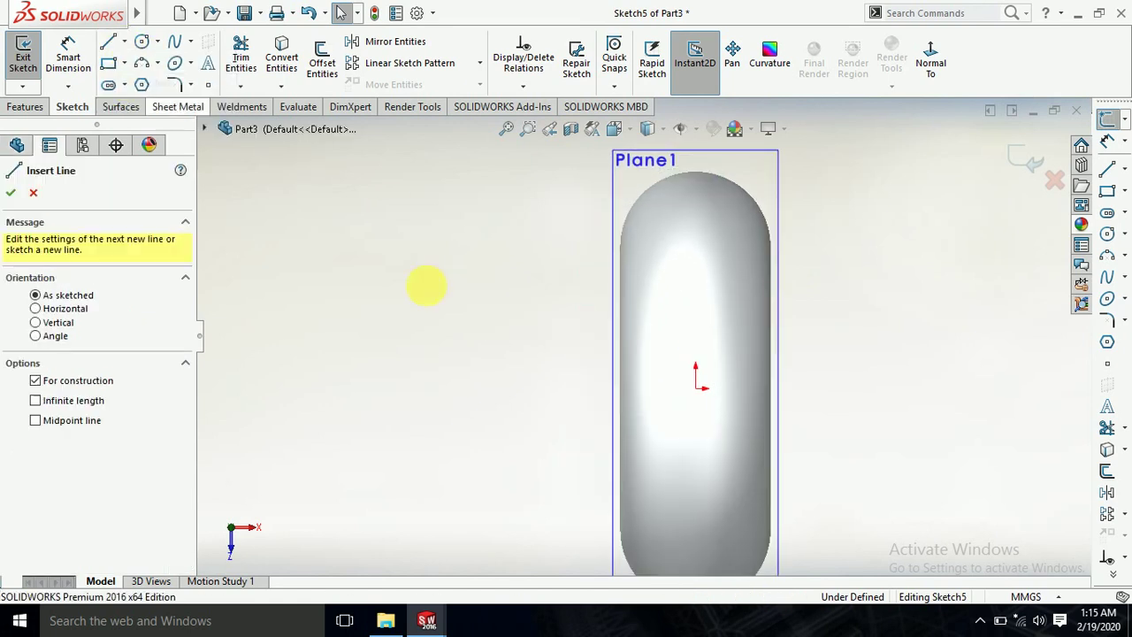
click(698, 389)
click(696, 168)
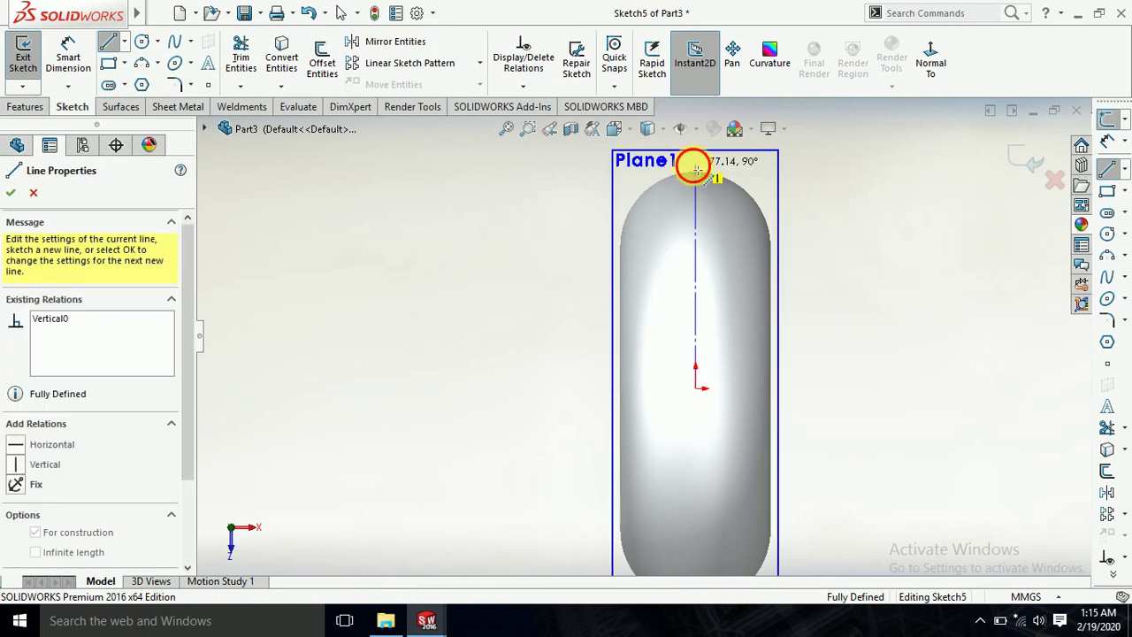
key(Escape)
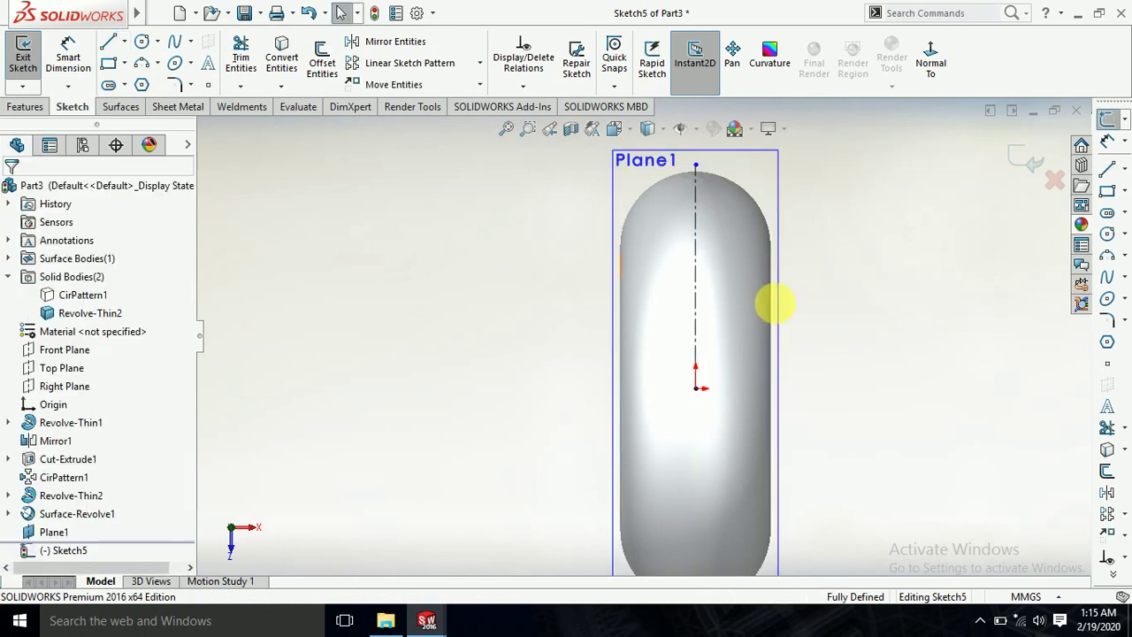
key(f)
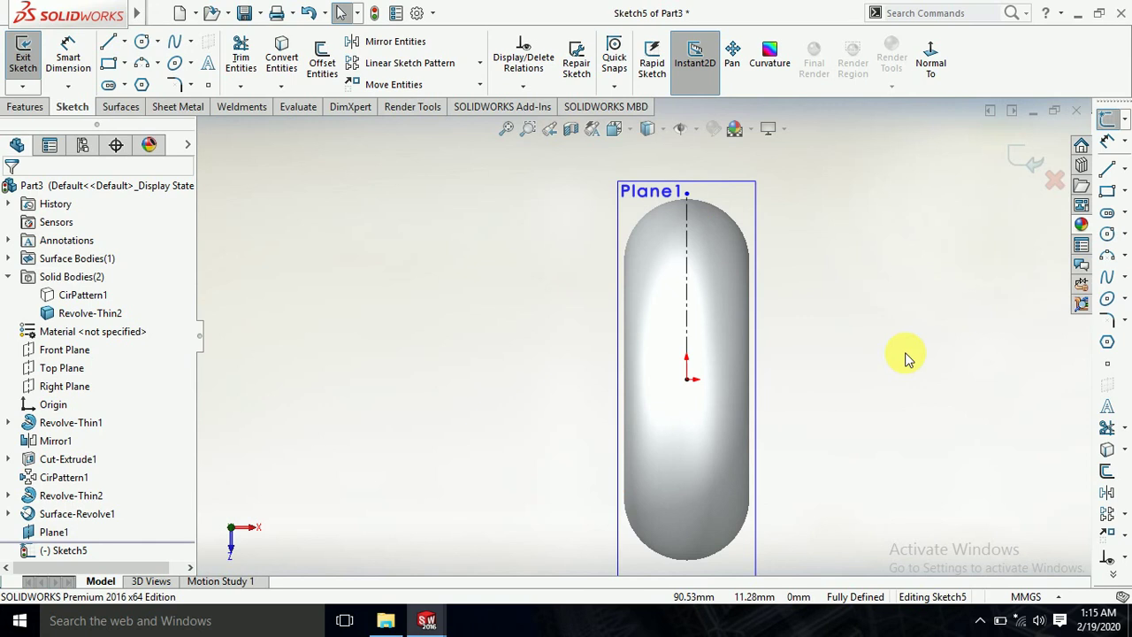
scroll(871, 354, up, 2)
scroll(655, 372, up, 1)
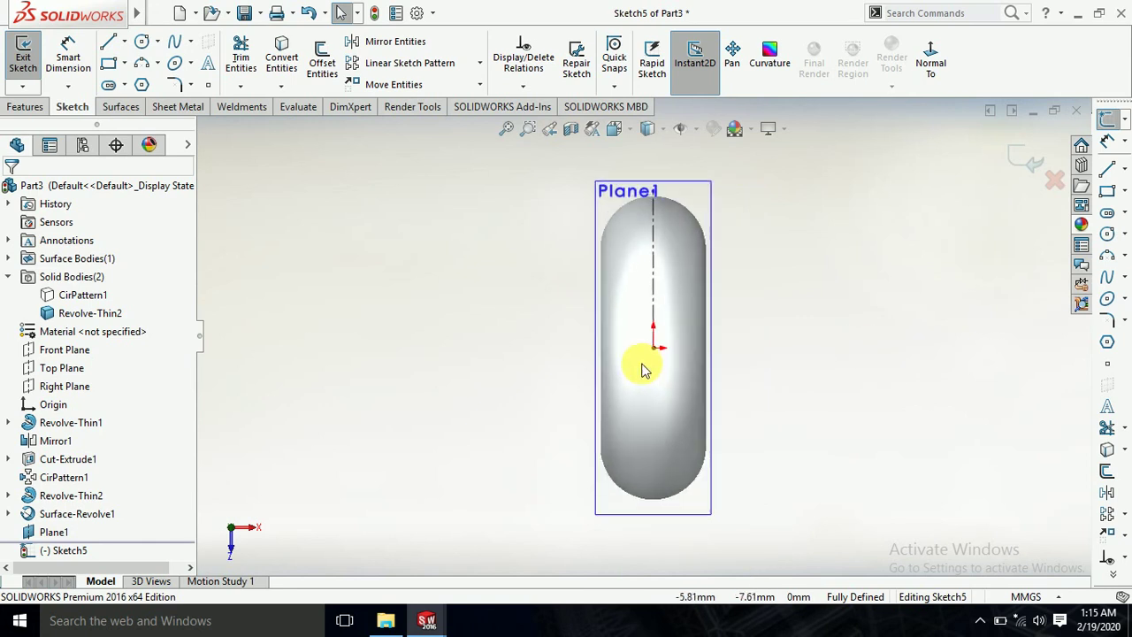
scroll(643, 369, down, 2)
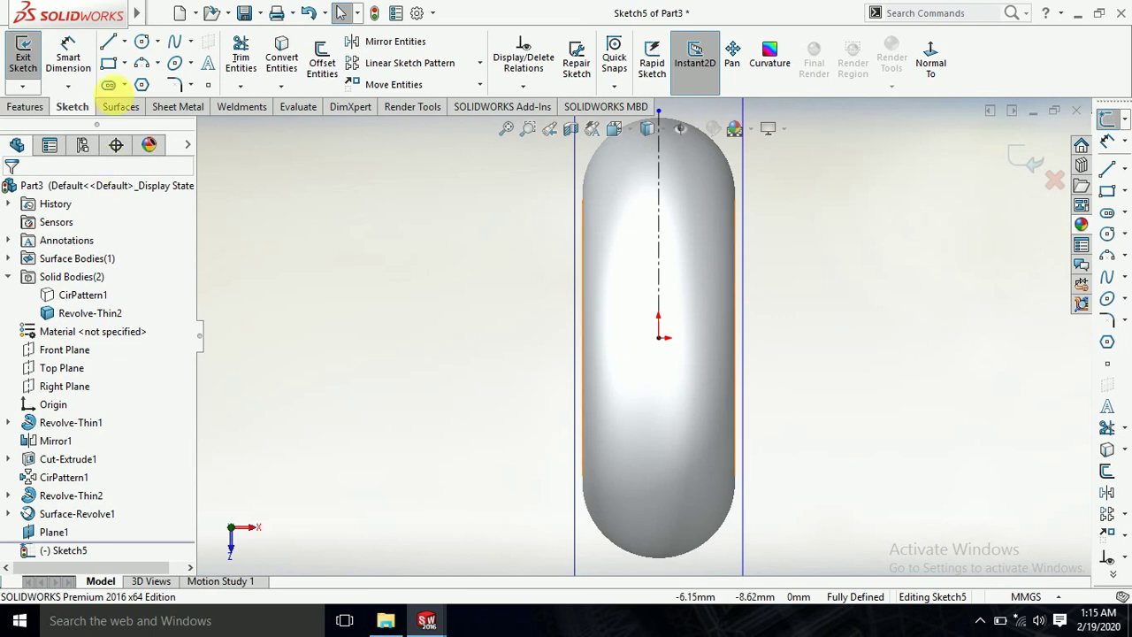
Step: Draw a horizontal centreline through the origin spanning the tire, about 132.78 mm long
click(126, 43)
click(143, 83)
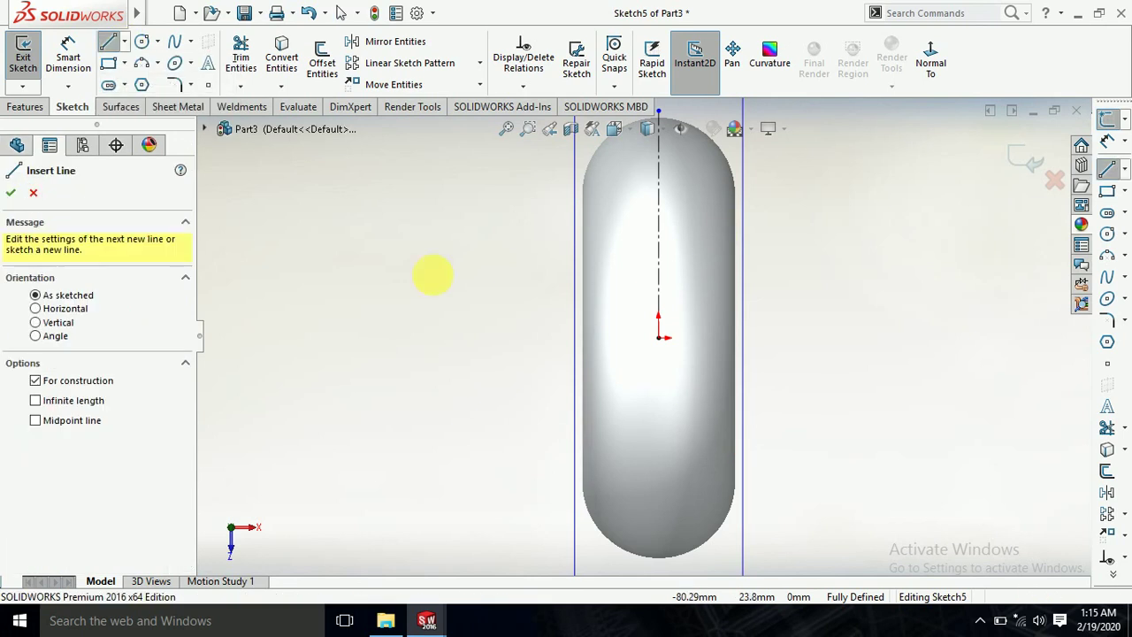
click(486, 341)
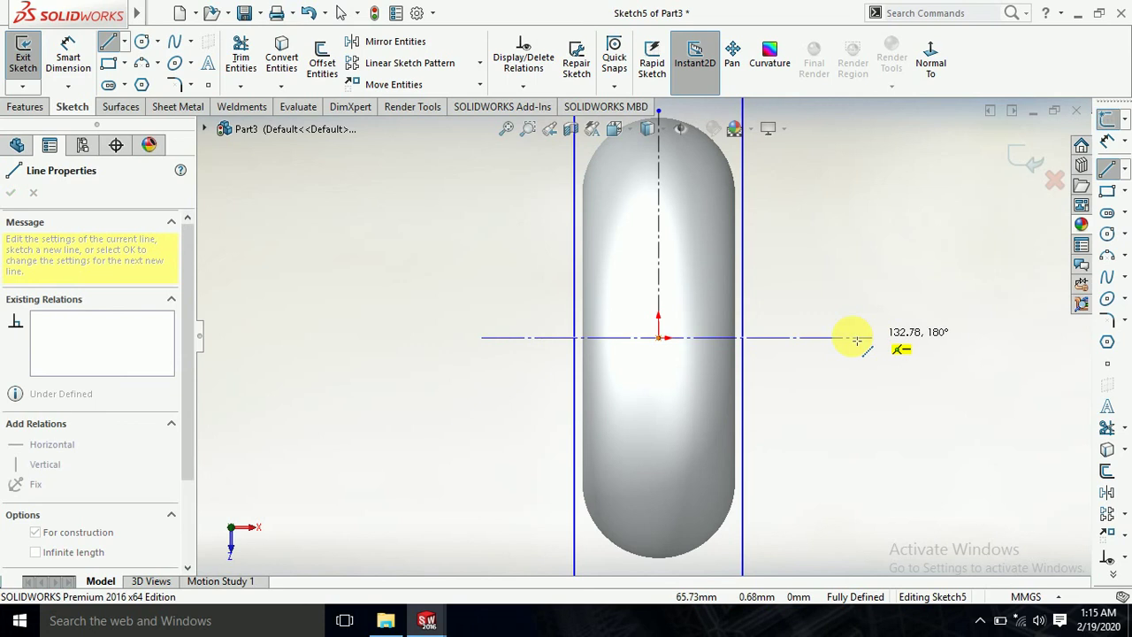
click(854, 339)
key(Escape)
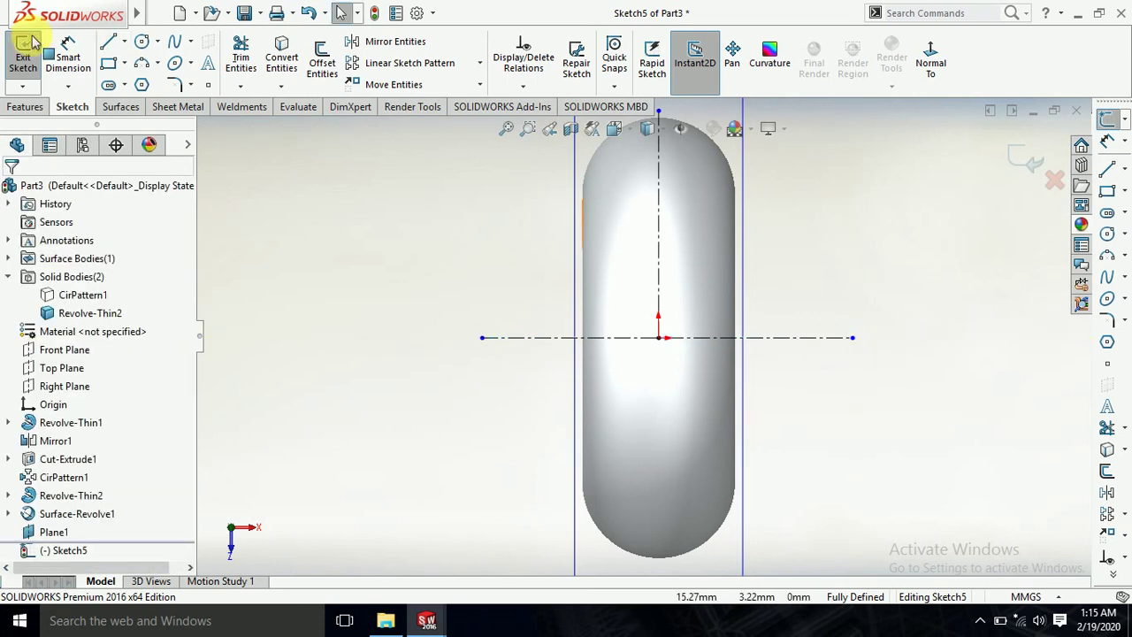
Step: Draw two slanted lines side by side beside the origin
click(110, 49)
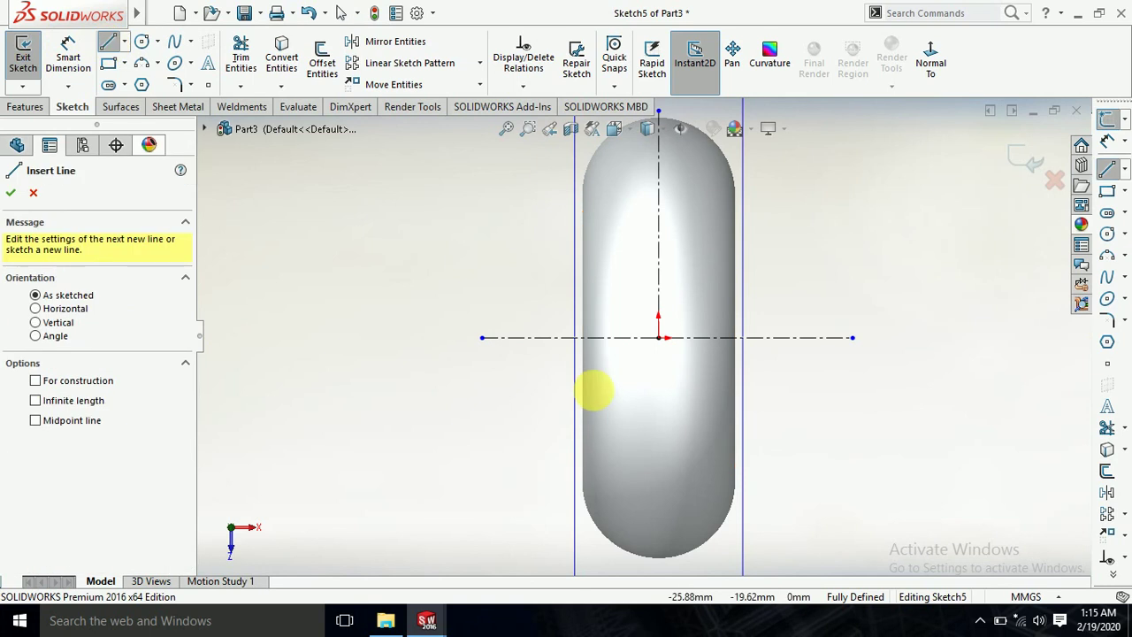
click(608, 366)
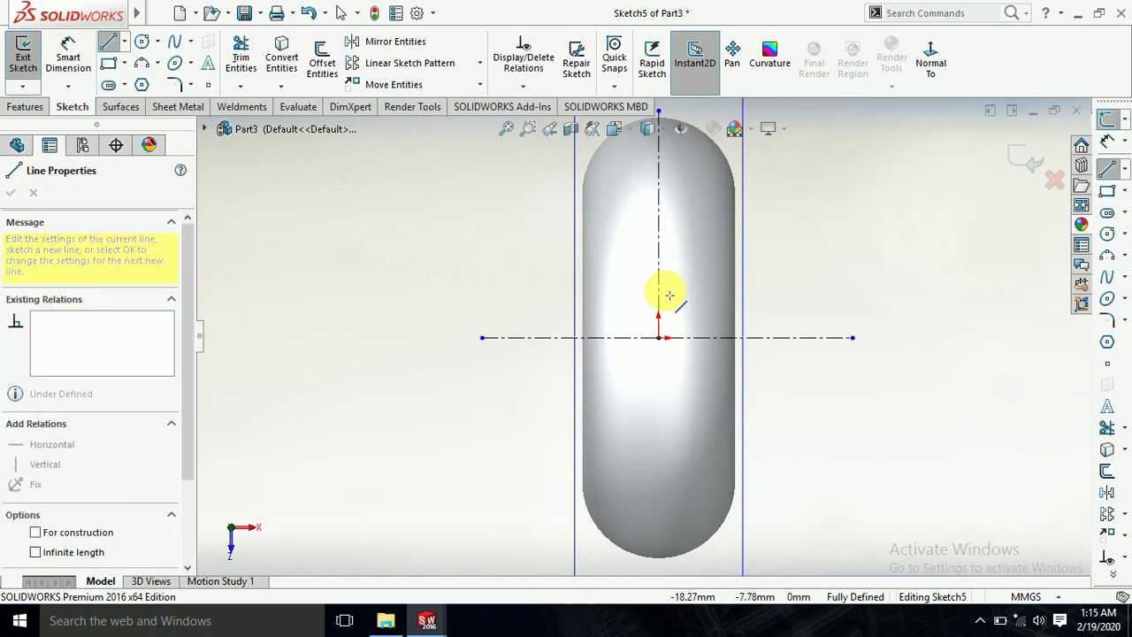
click(674, 282)
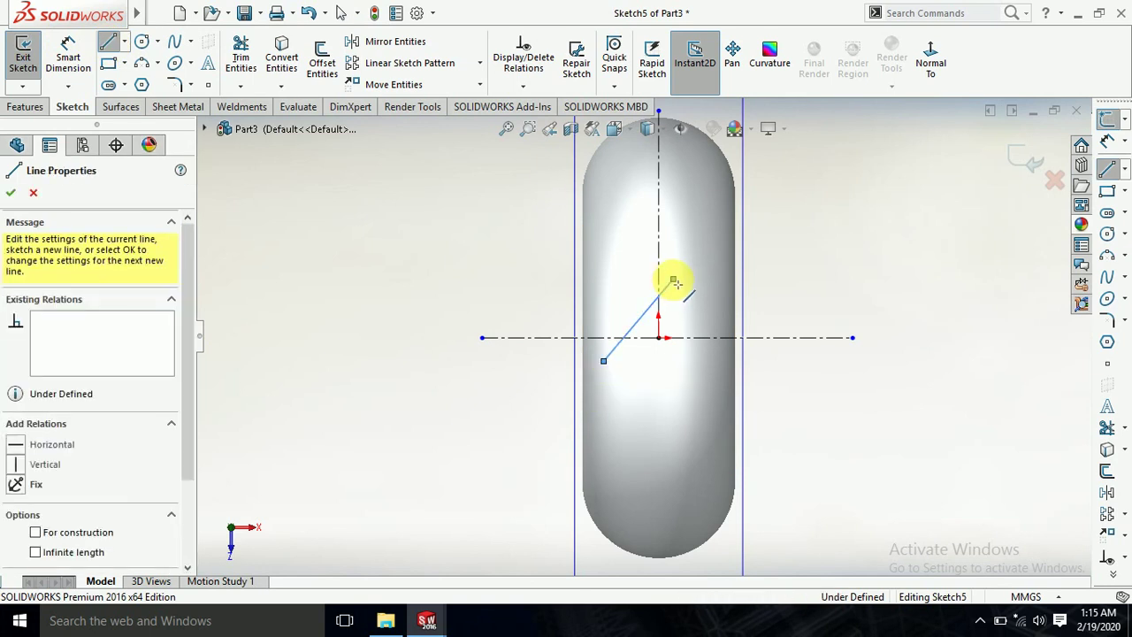
key(Escape)
key(Escape)
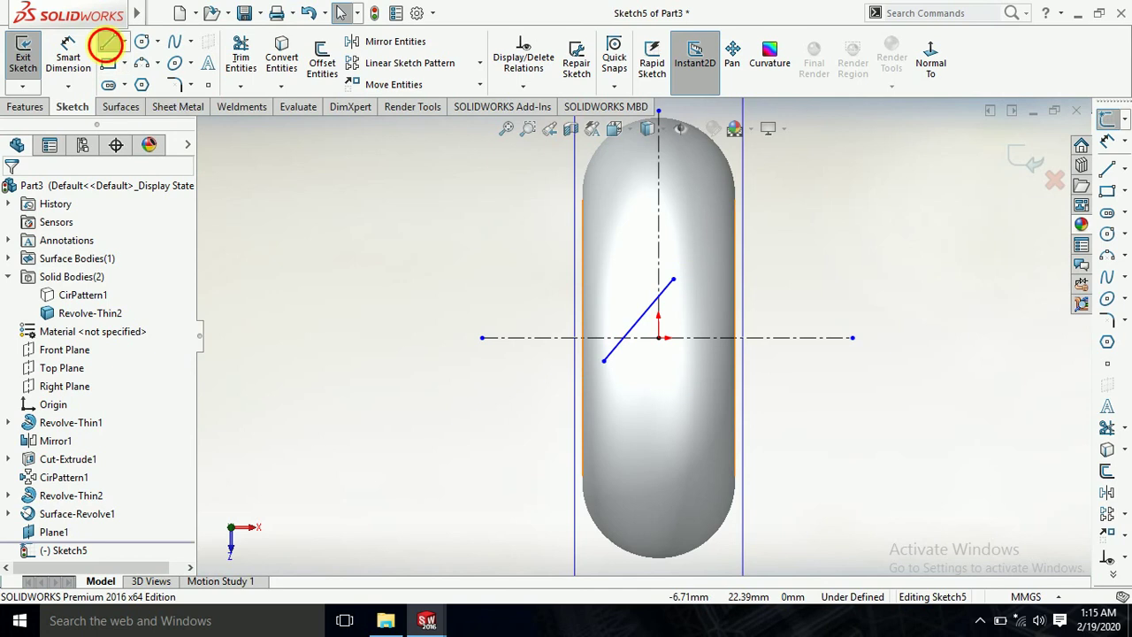
click(106, 45)
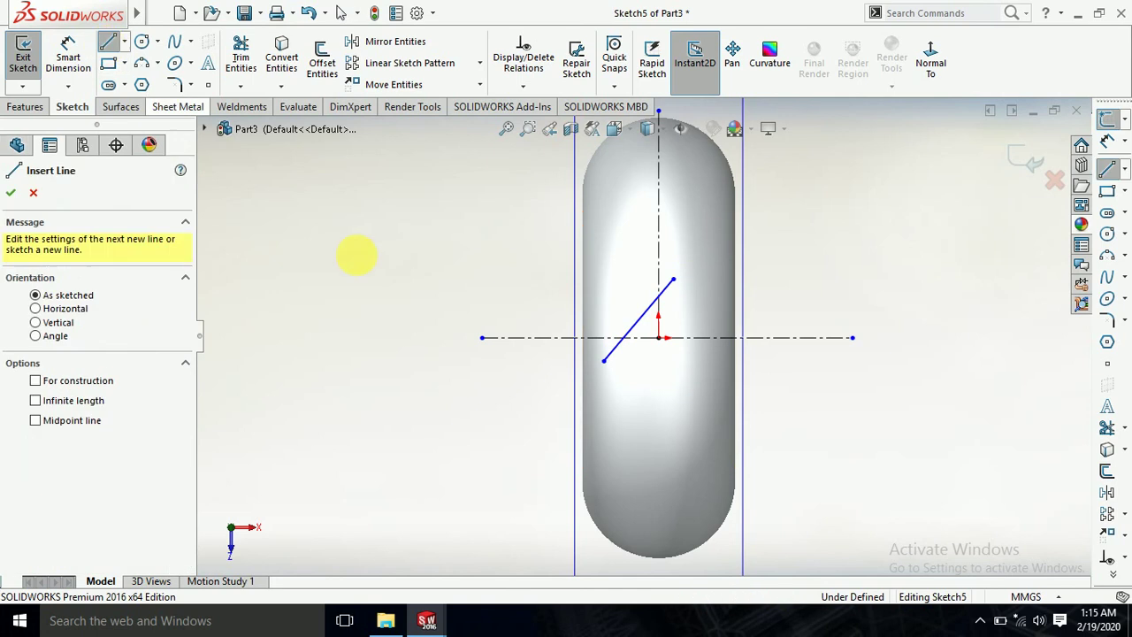
click(602, 353)
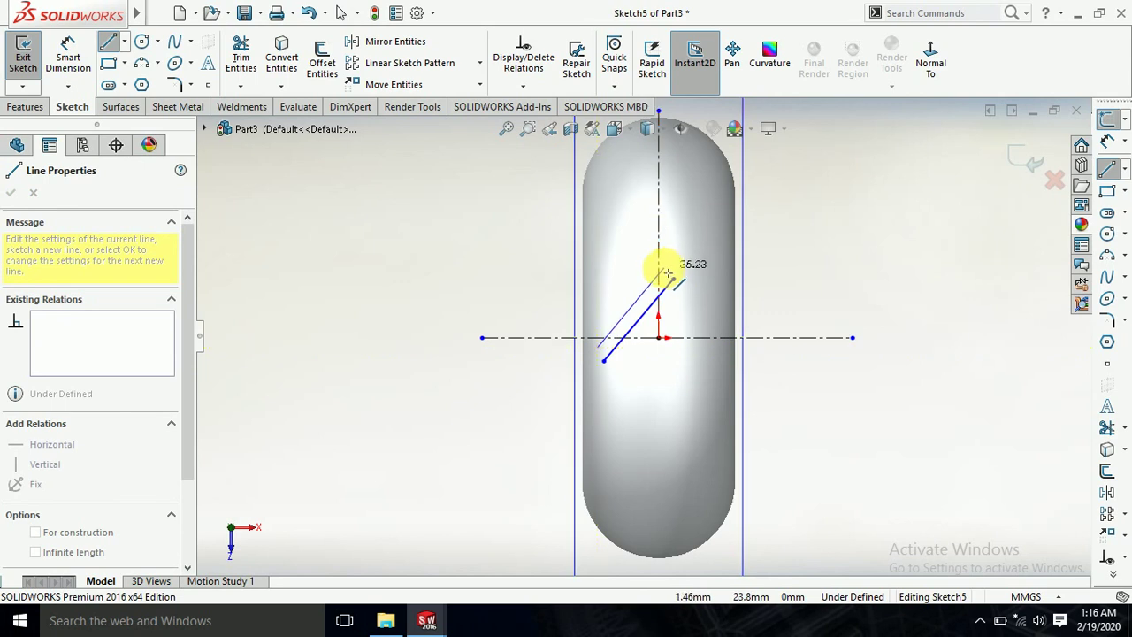
click(668, 271)
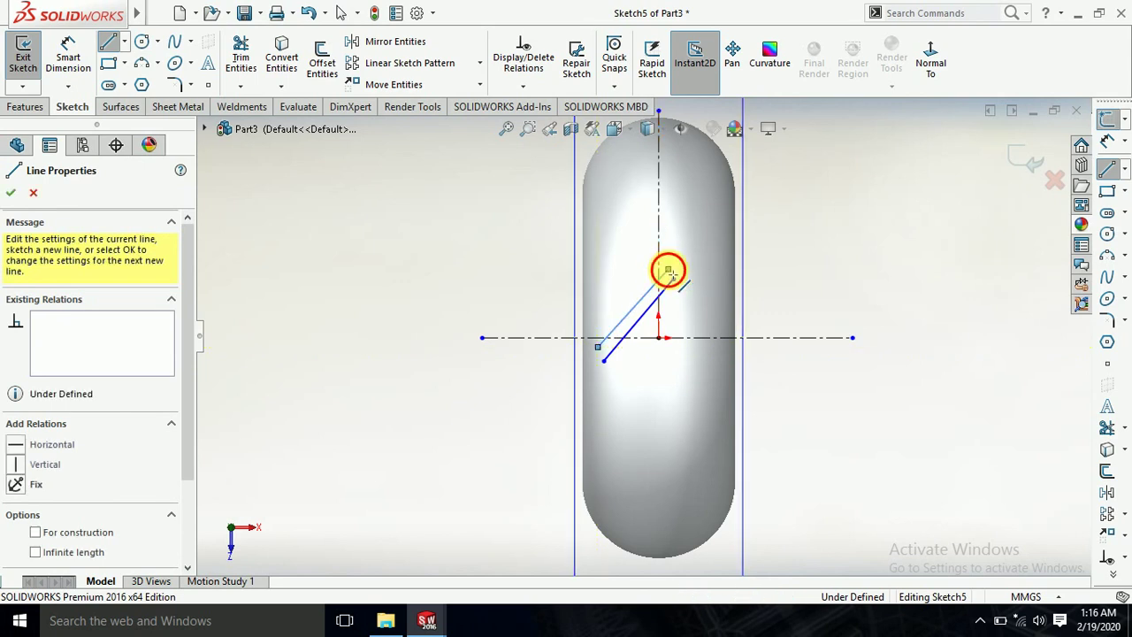
key(Escape)
key(Escape)
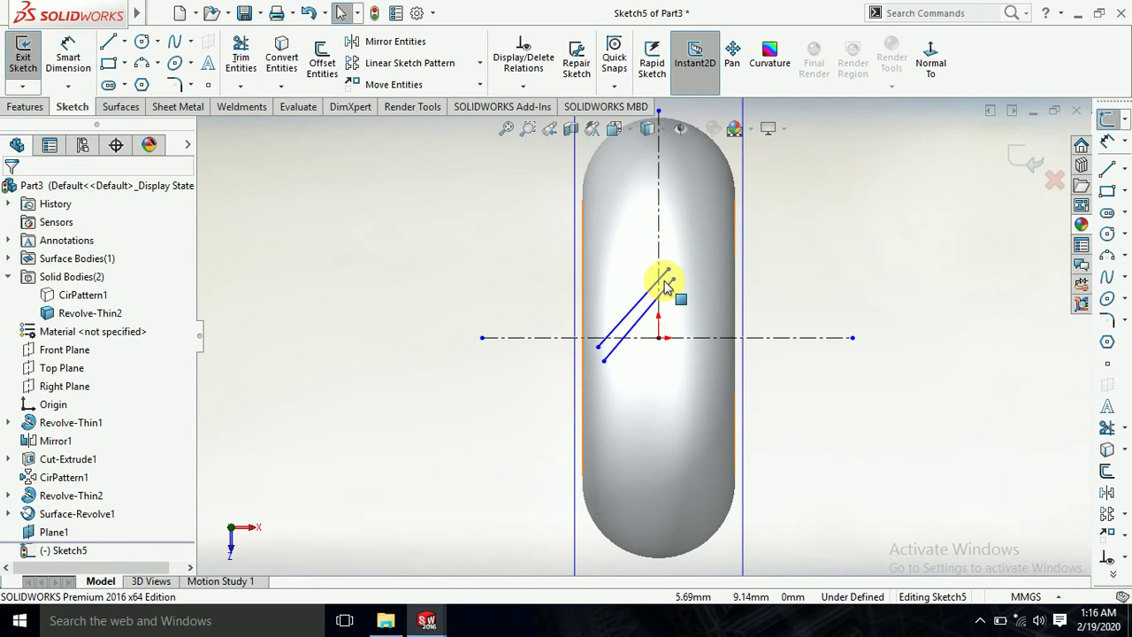
Step: Dimension the lower slanted line to 27.10 mm long
scroll(668, 283, down, 2)
scroll(665, 281, down, 2)
click(78, 55)
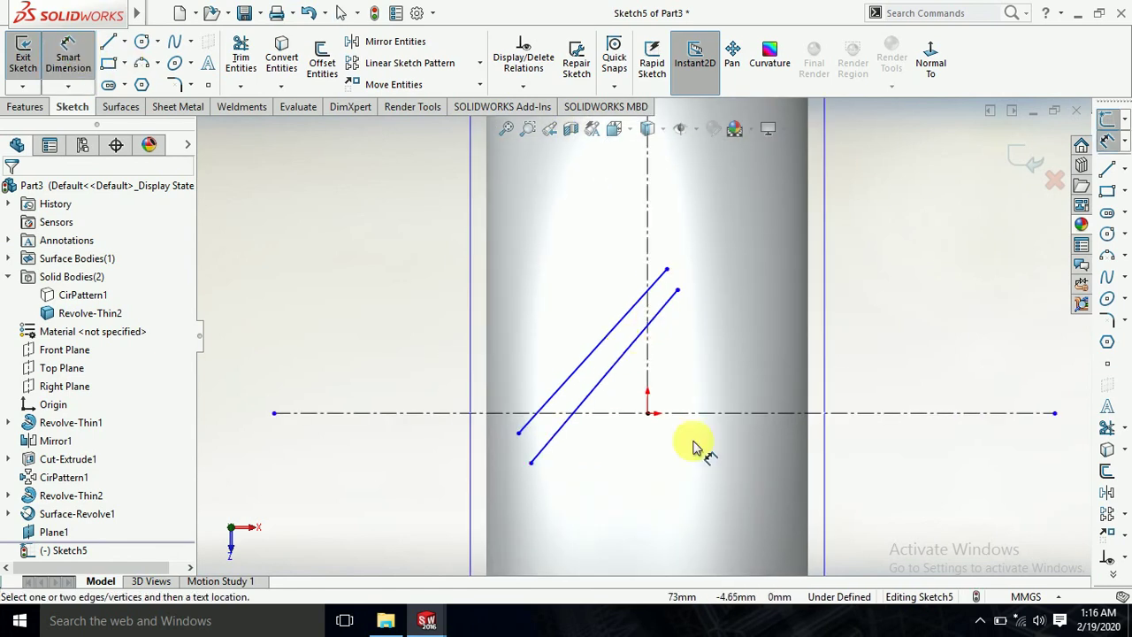
click(607, 372)
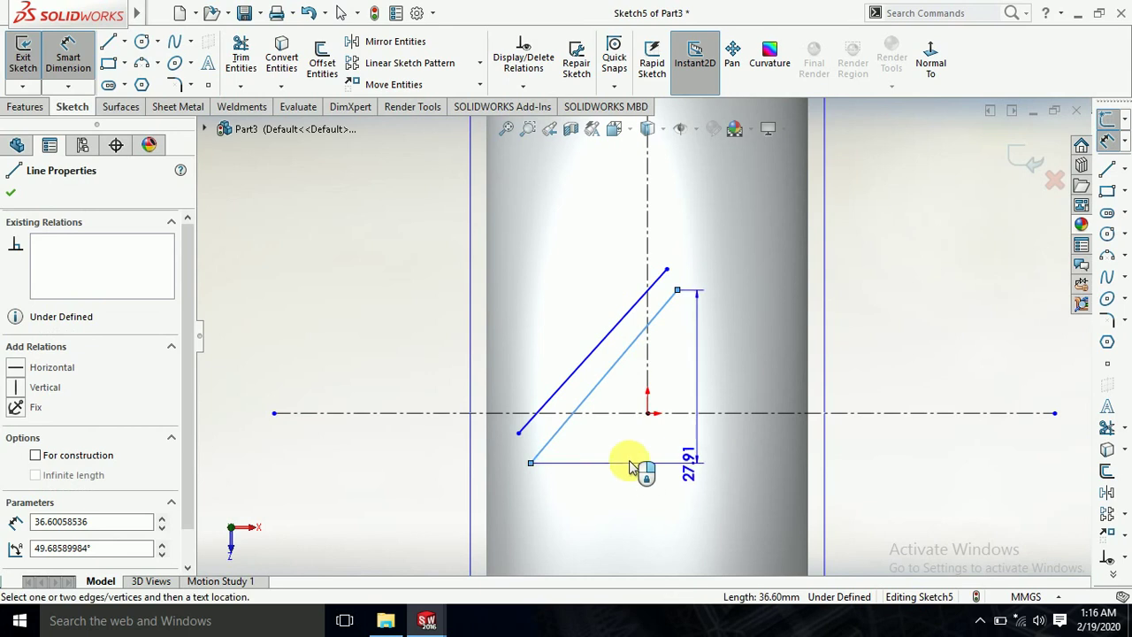
click(668, 468)
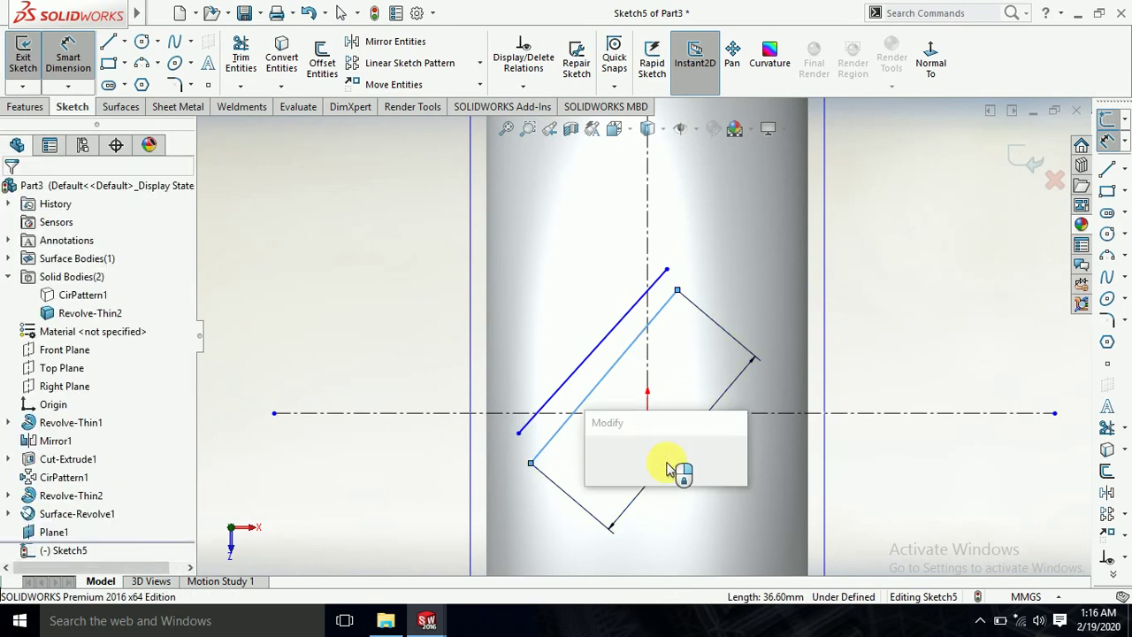
text(2)
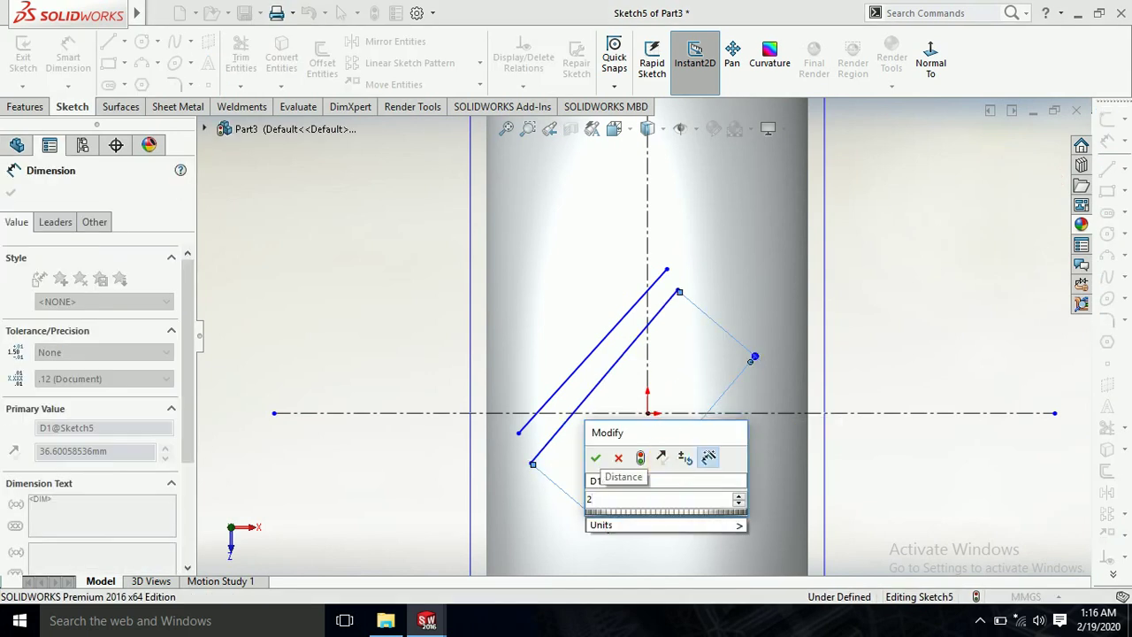
text(5)
key(BackSpace)
text(7.)
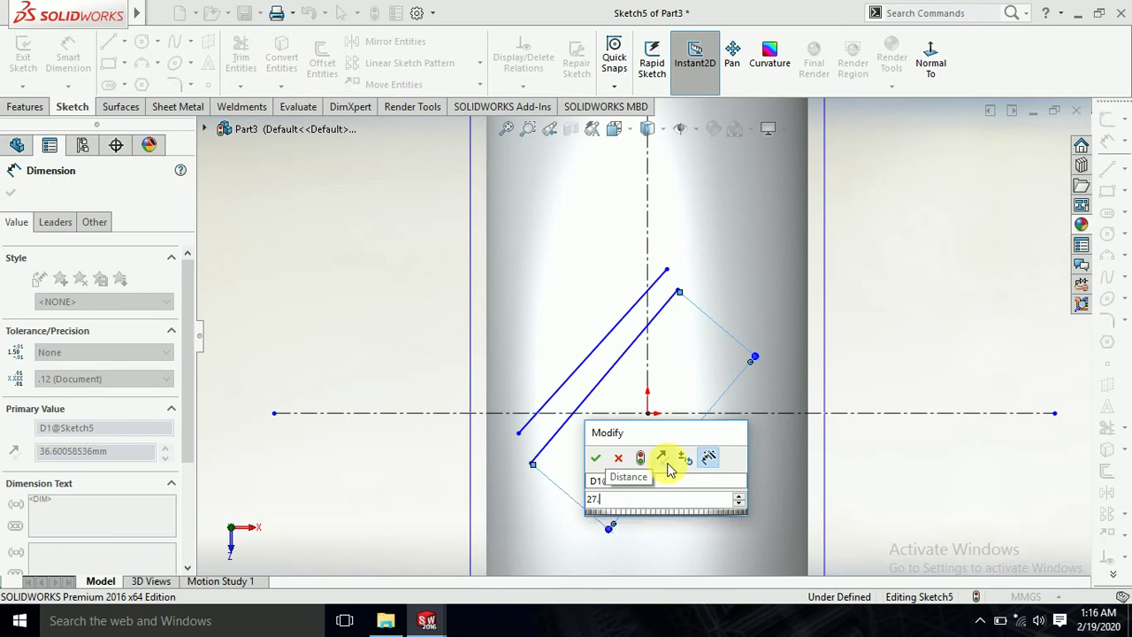
text(1)
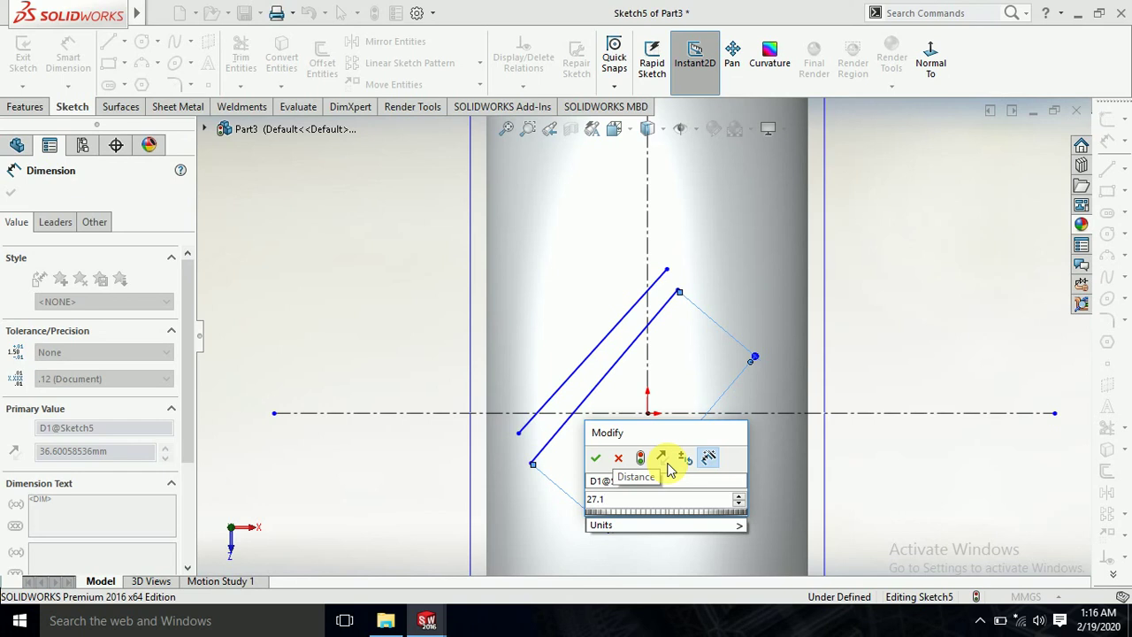
key(Return)
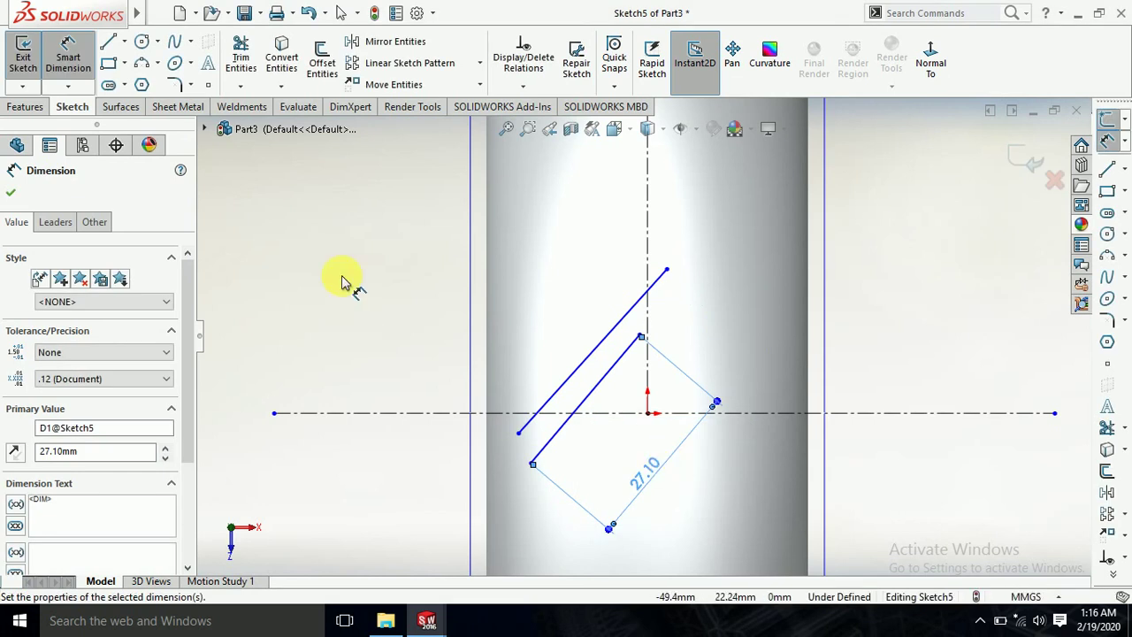
click(345, 278)
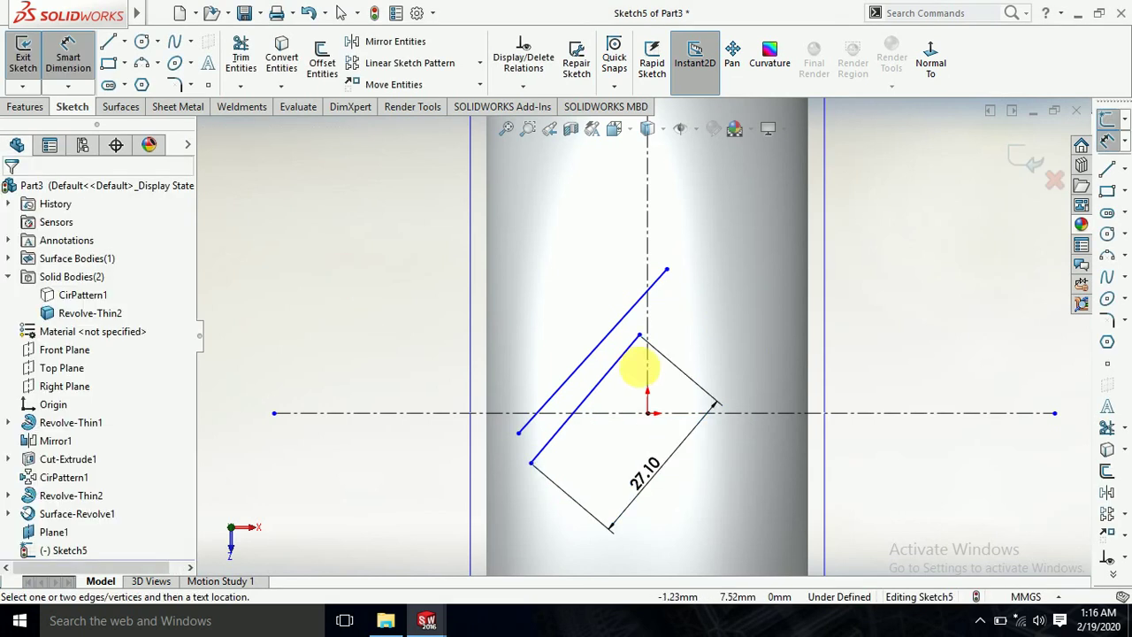
Step: Add a Parallel relation between the two slanted lines
click(624, 363)
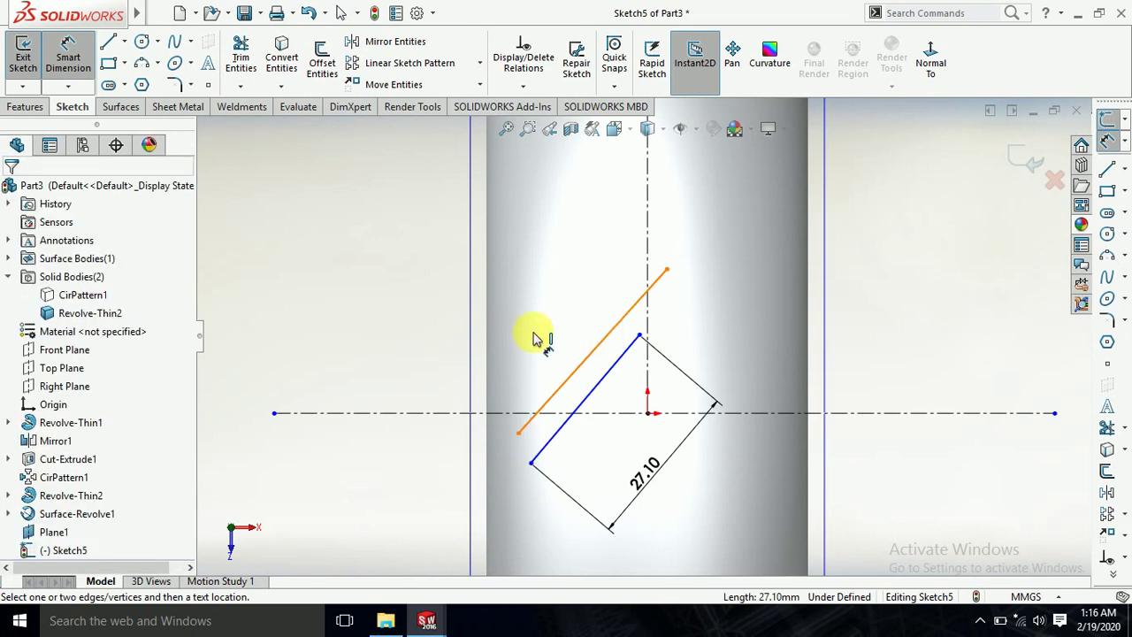
click(68, 55)
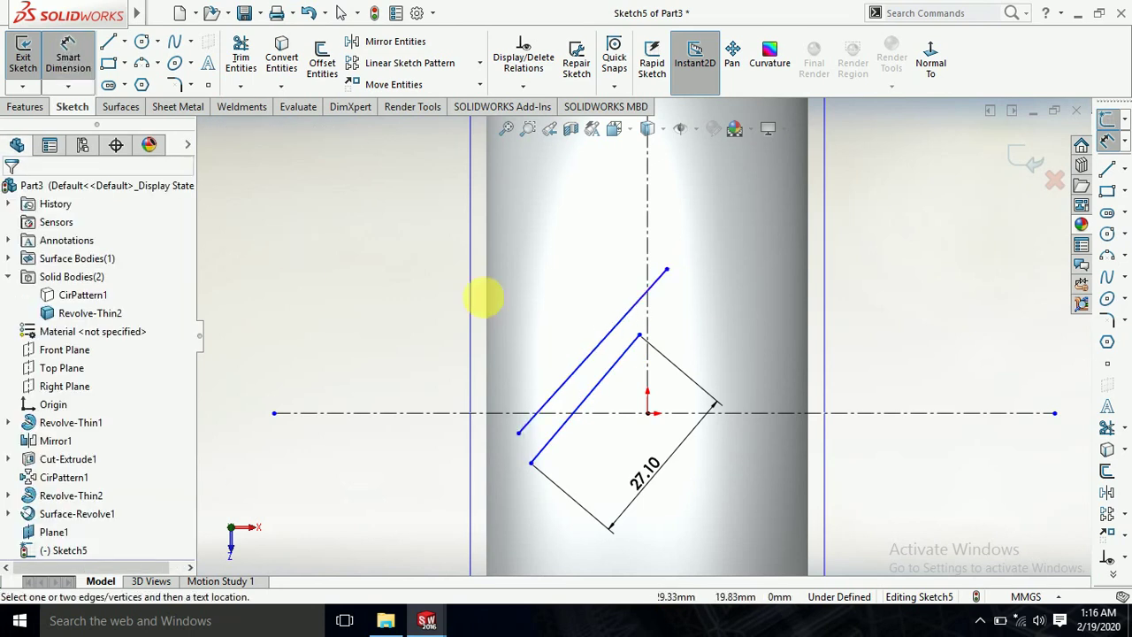
click(75, 44)
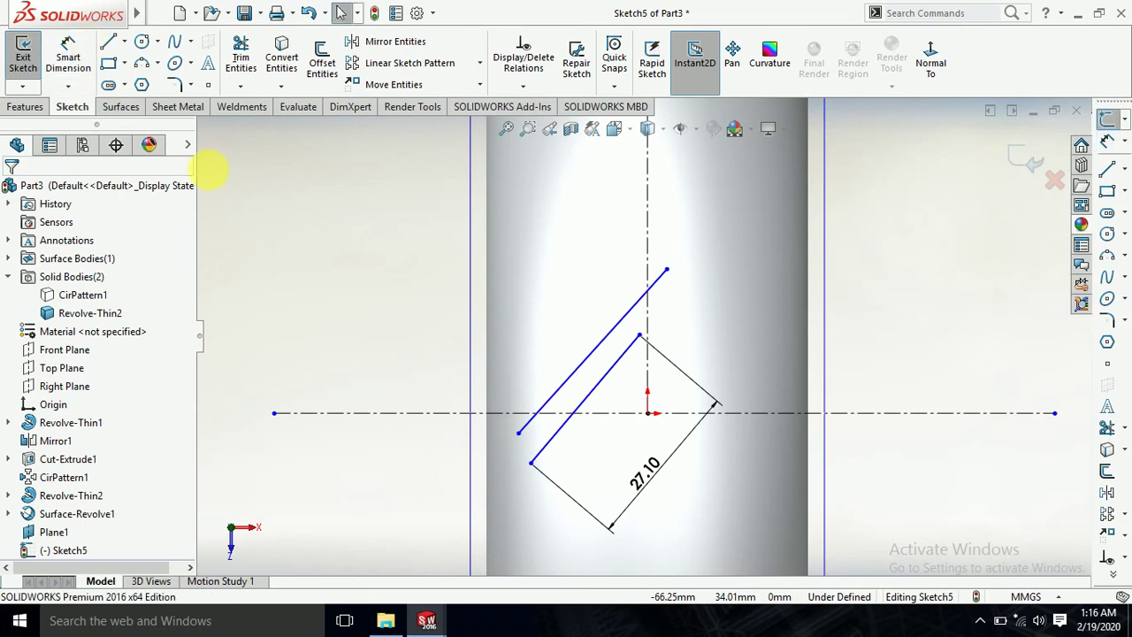
click(619, 365)
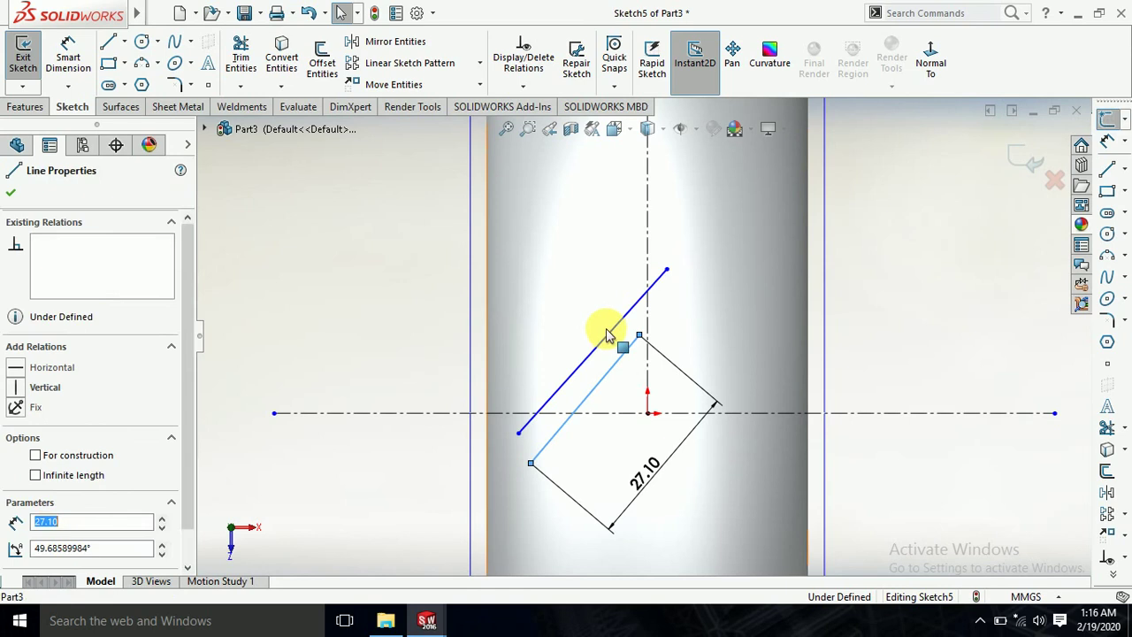
ctrl+click(610, 330)
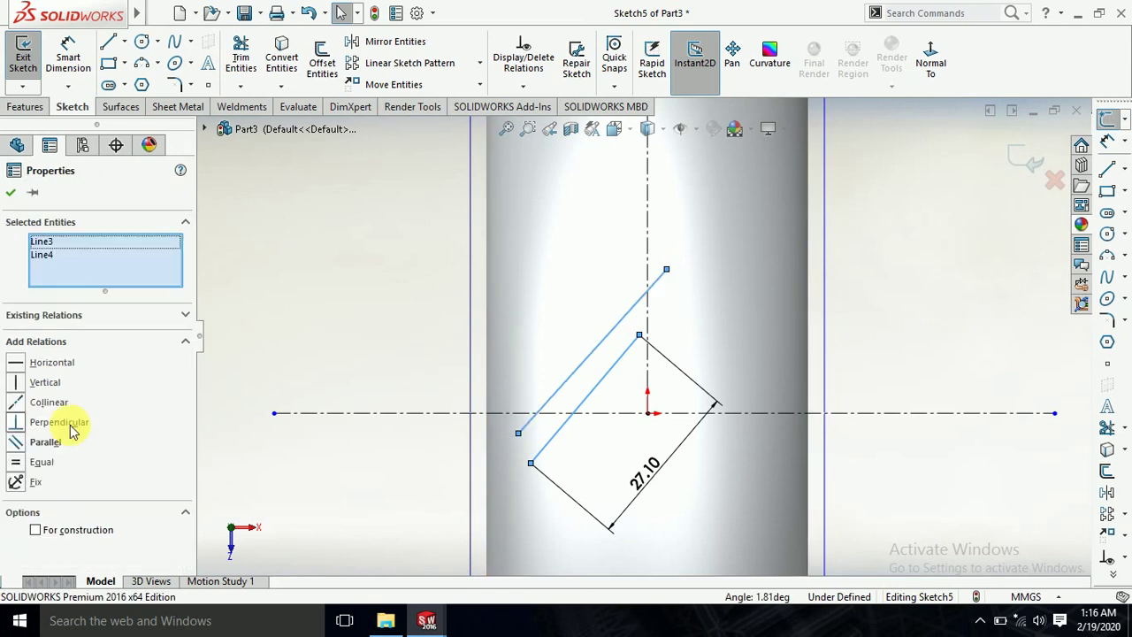
click(20, 445)
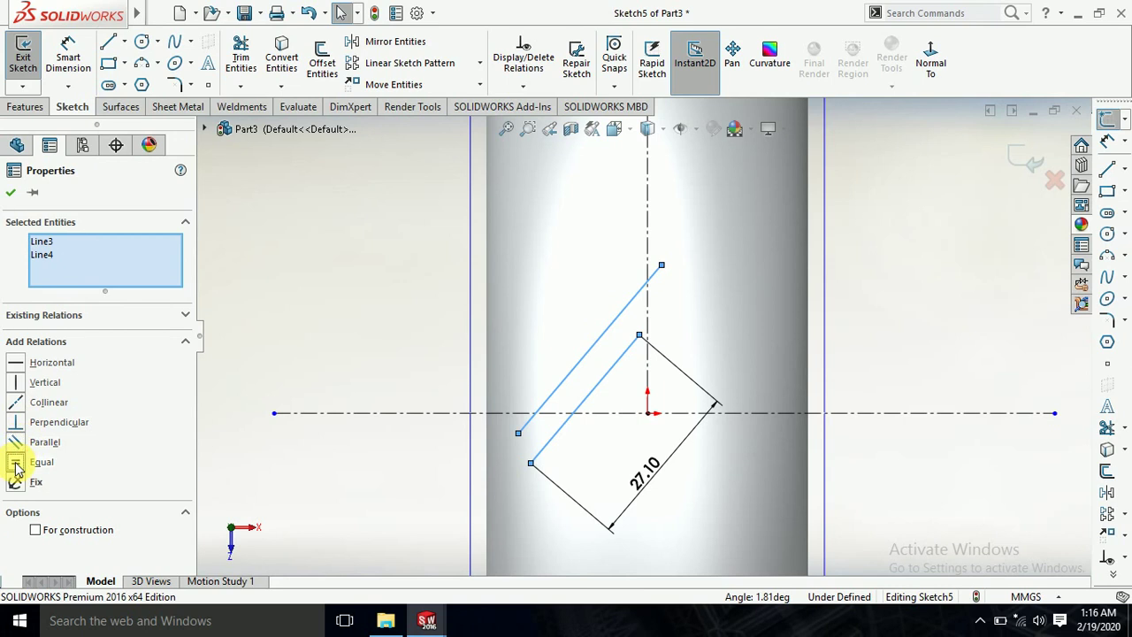
click(11, 192)
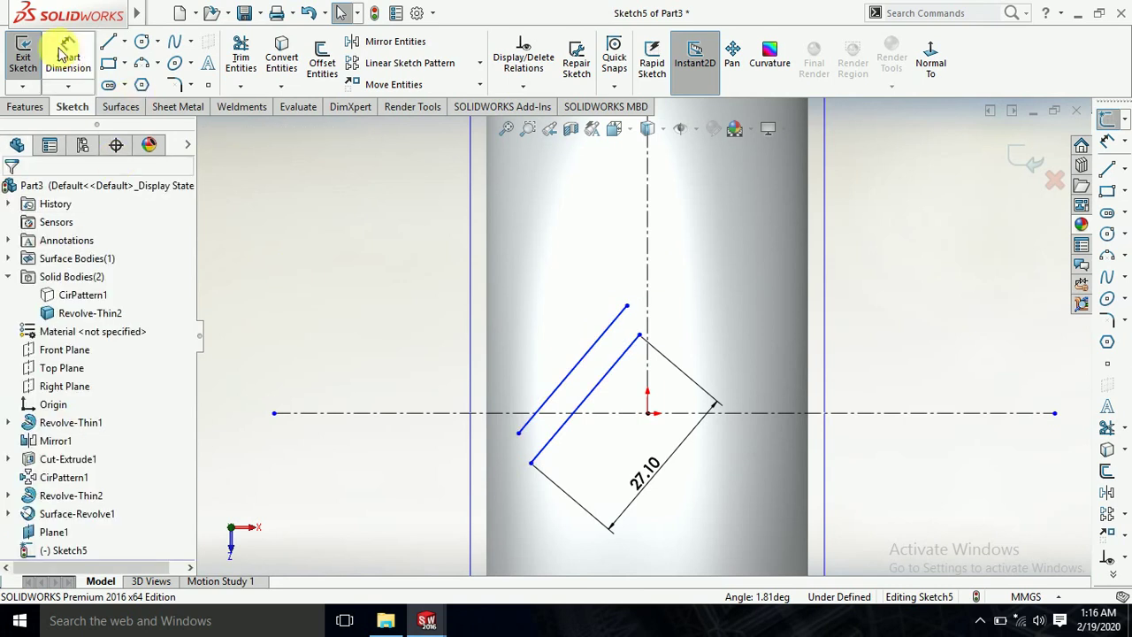
click(108, 42)
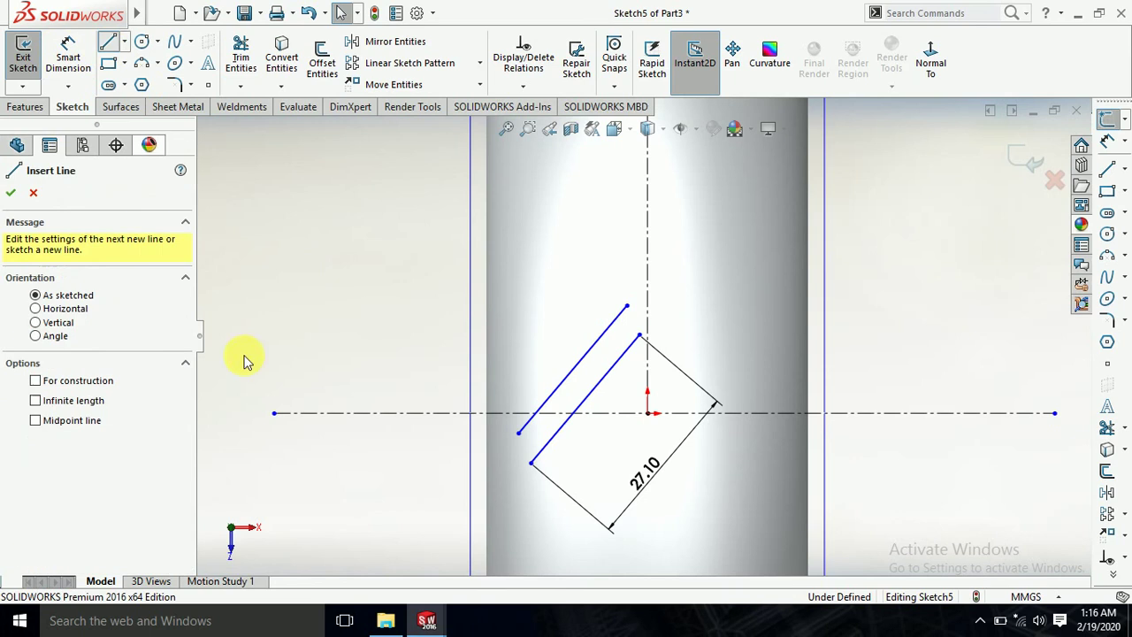
Step: Join the bottom ends and then the top ends of the two slanted lines
click(519, 434)
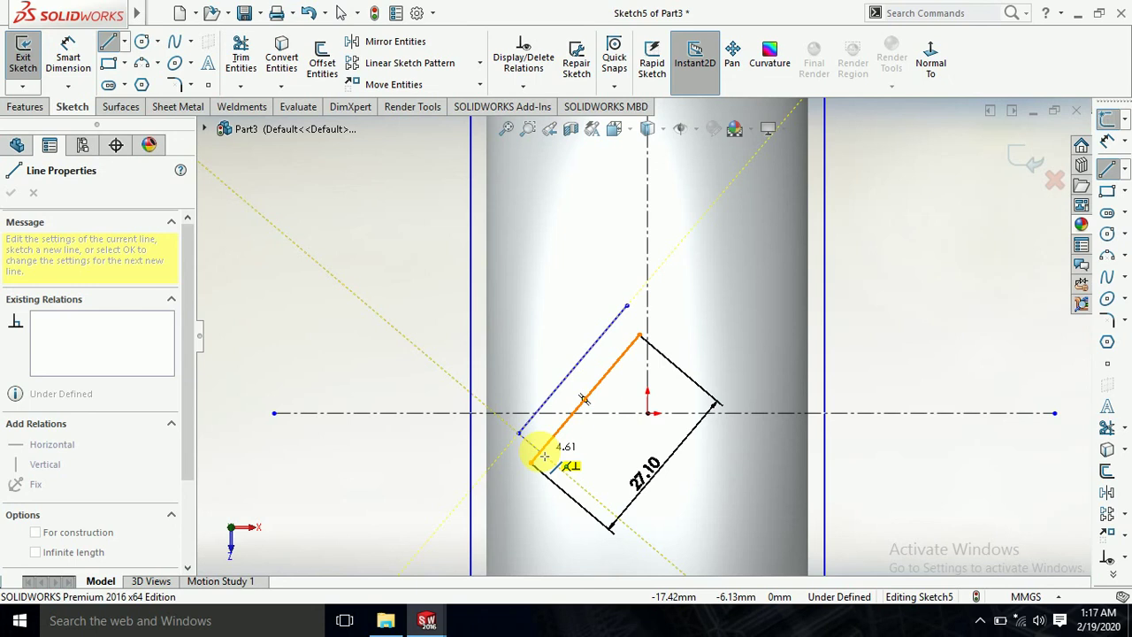
click(532, 462)
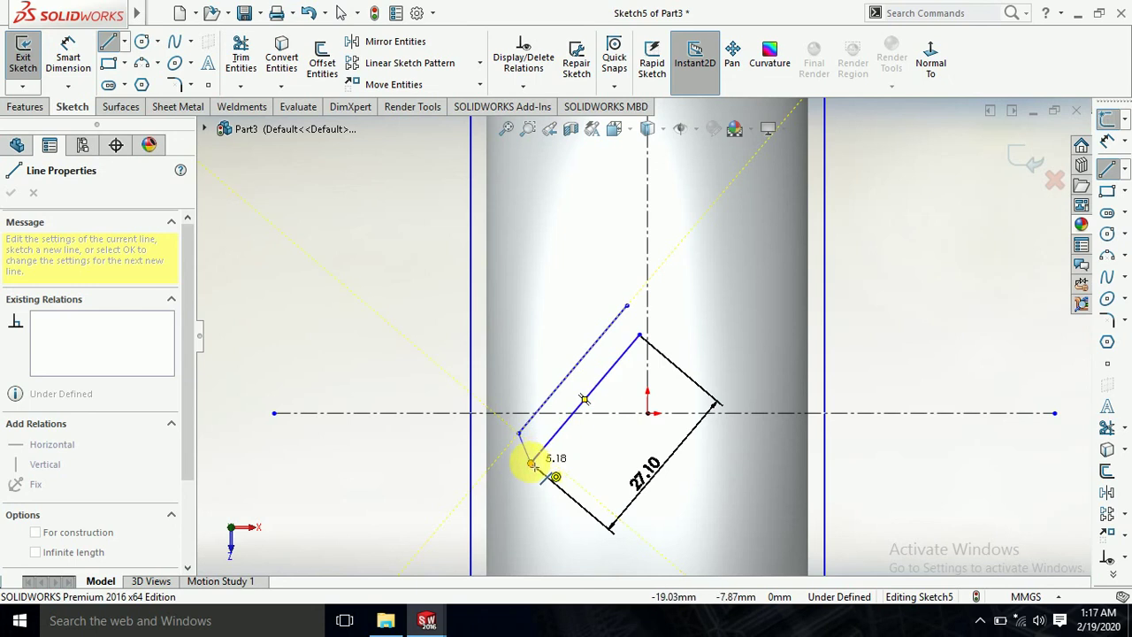
key(Escape)
key(Escape)
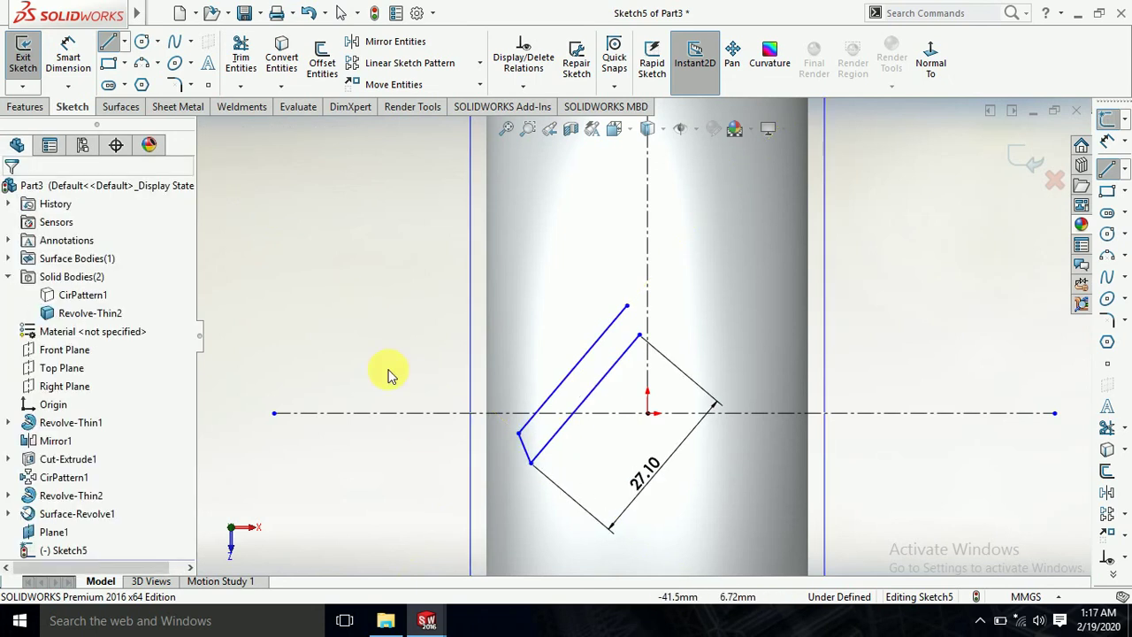
click(107, 42)
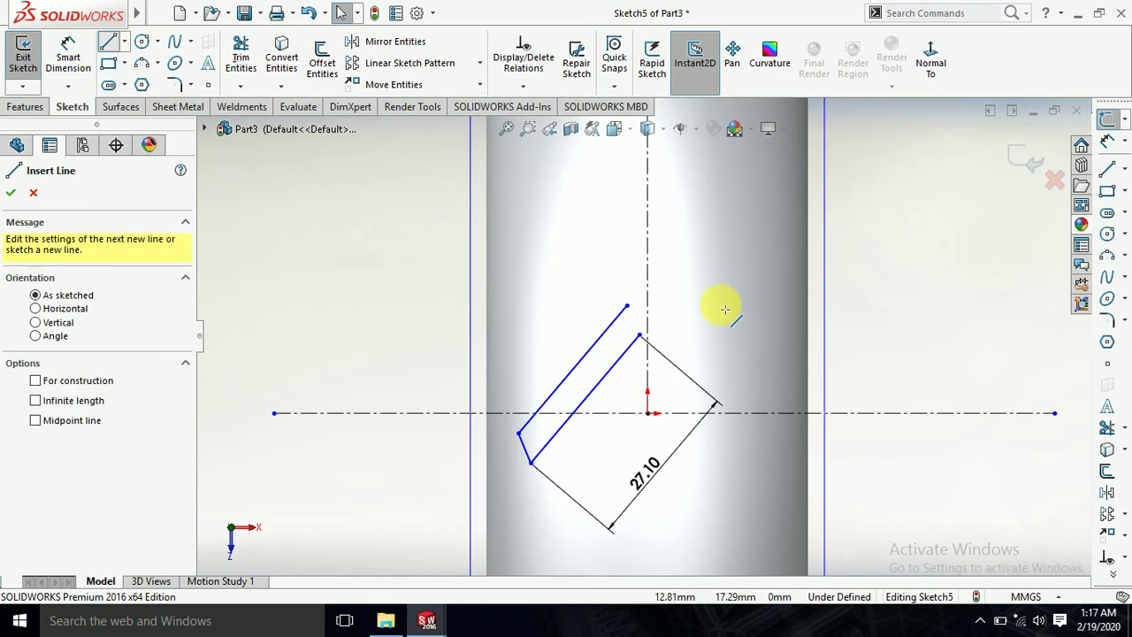
click(626, 306)
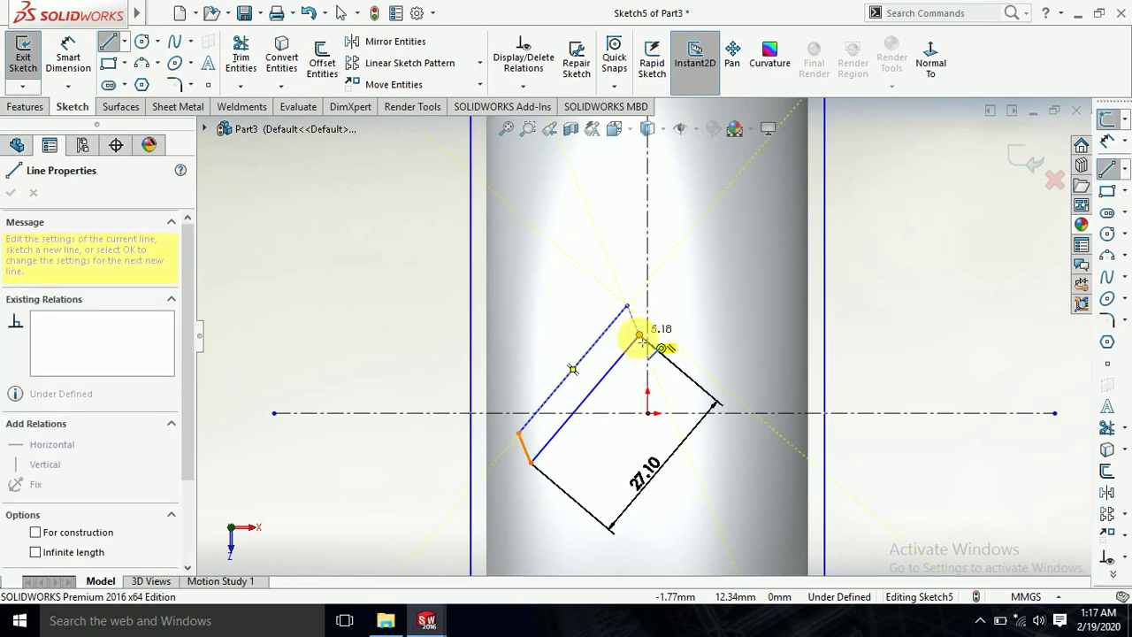
click(639, 334)
key(Escape)
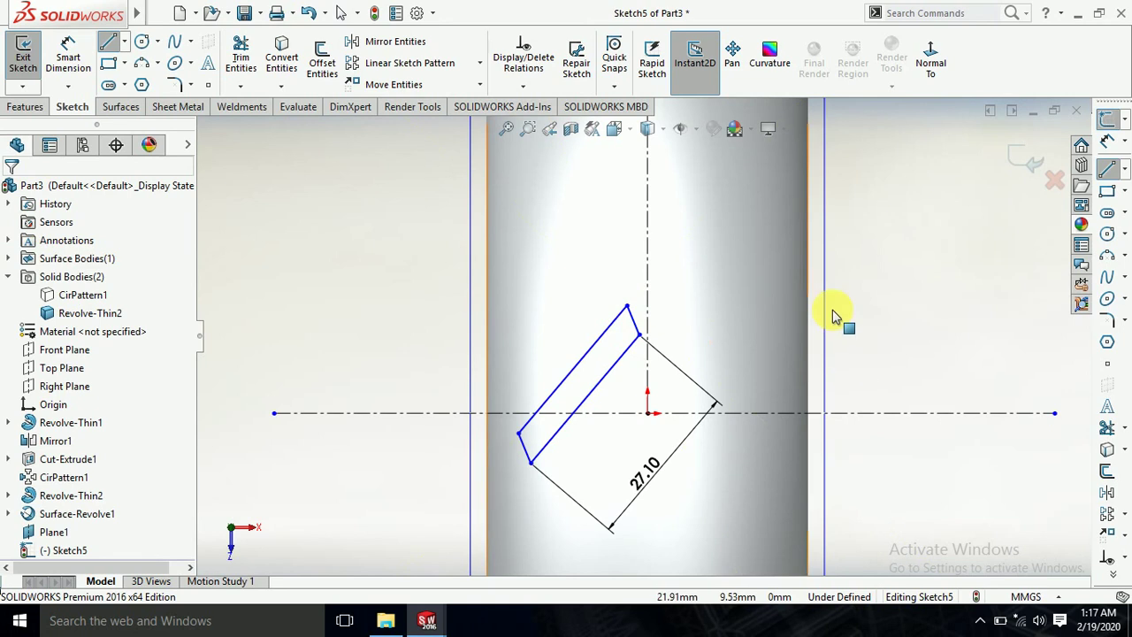
scroll(696, 279, up, 2)
key(Escape)
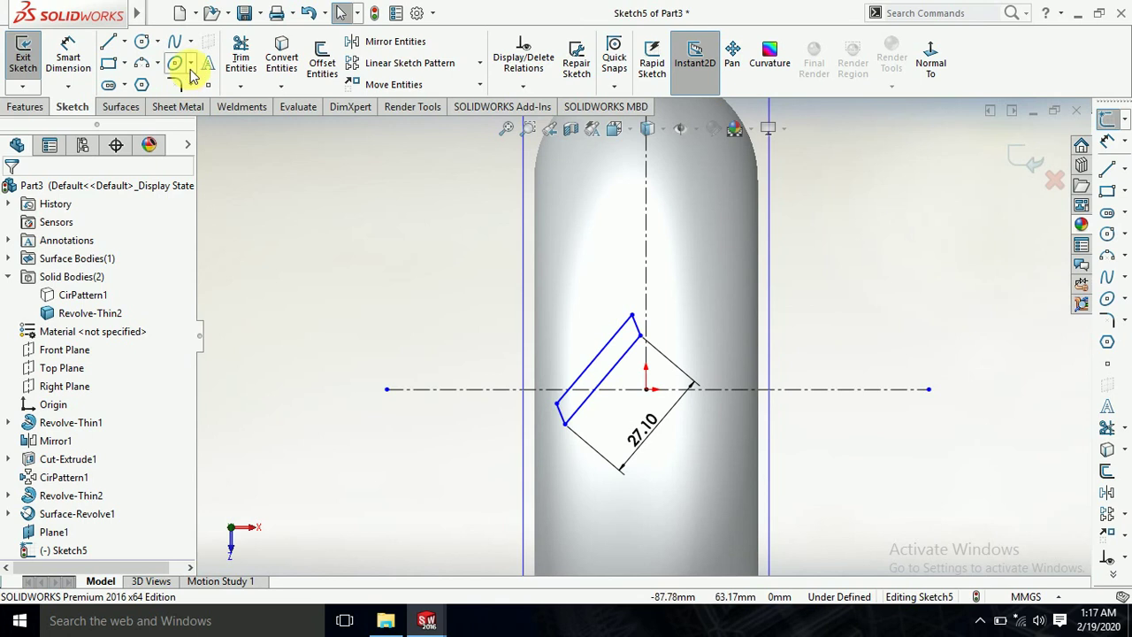
Step: Dimension the gap between the parallelogram's two long sides as 3 mm
click(68, 53)
click(616, 362)
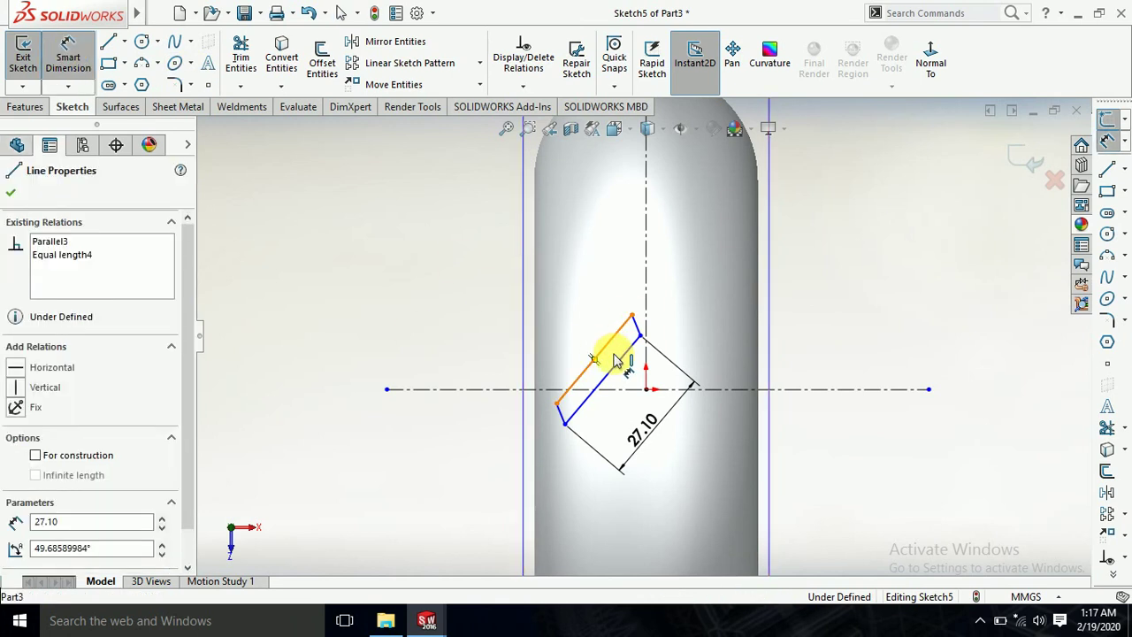
click(610, 361)
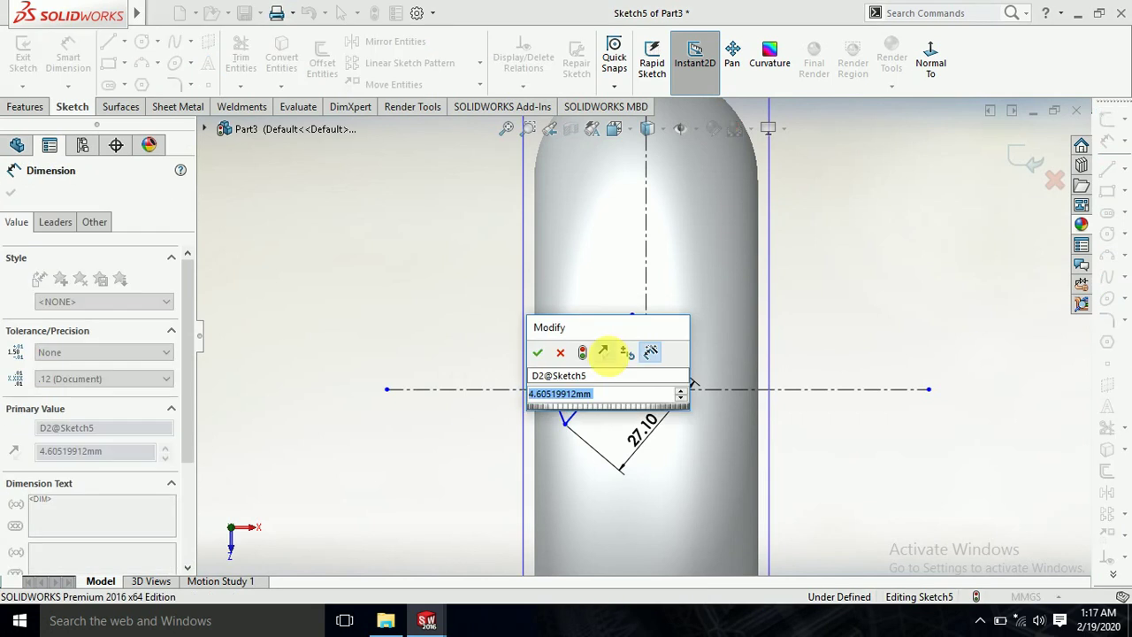
text(3)
key(Return)
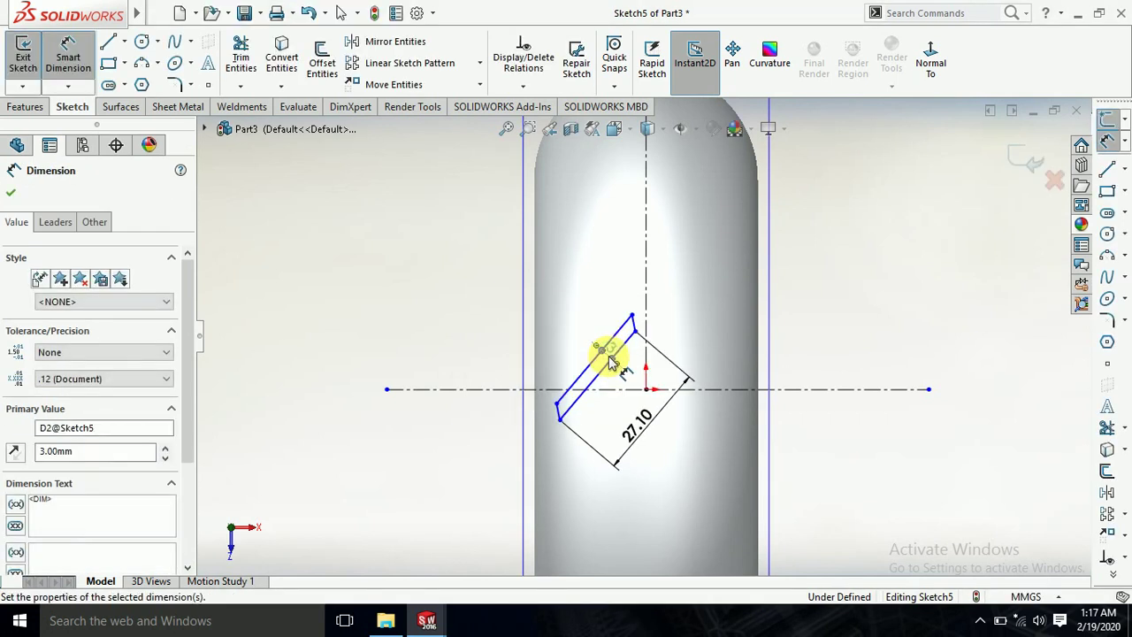
click(318, 244)
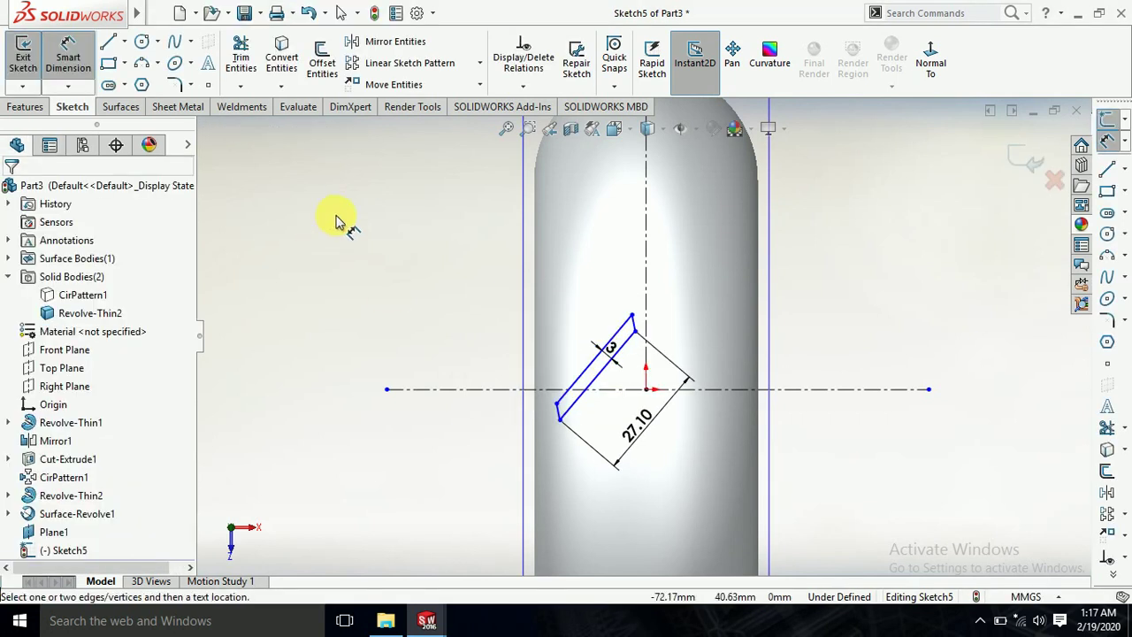
scroll(685, 362, up, 3)
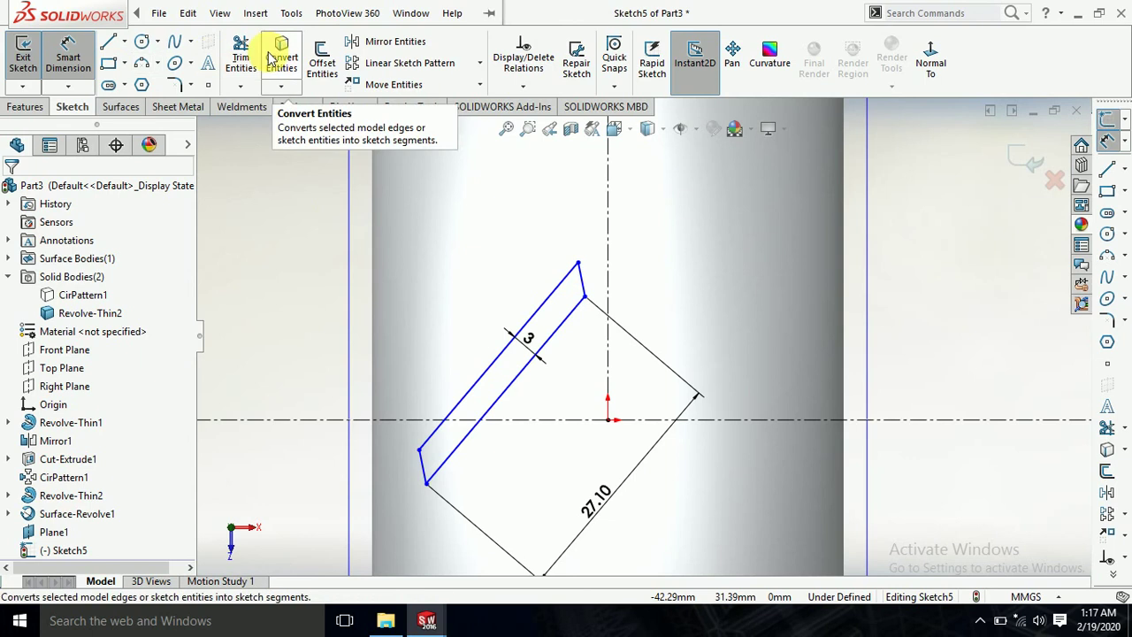
Step: Mirror the four parallelogram lines about the vertical centreline to form a V shape
click(354, 46)
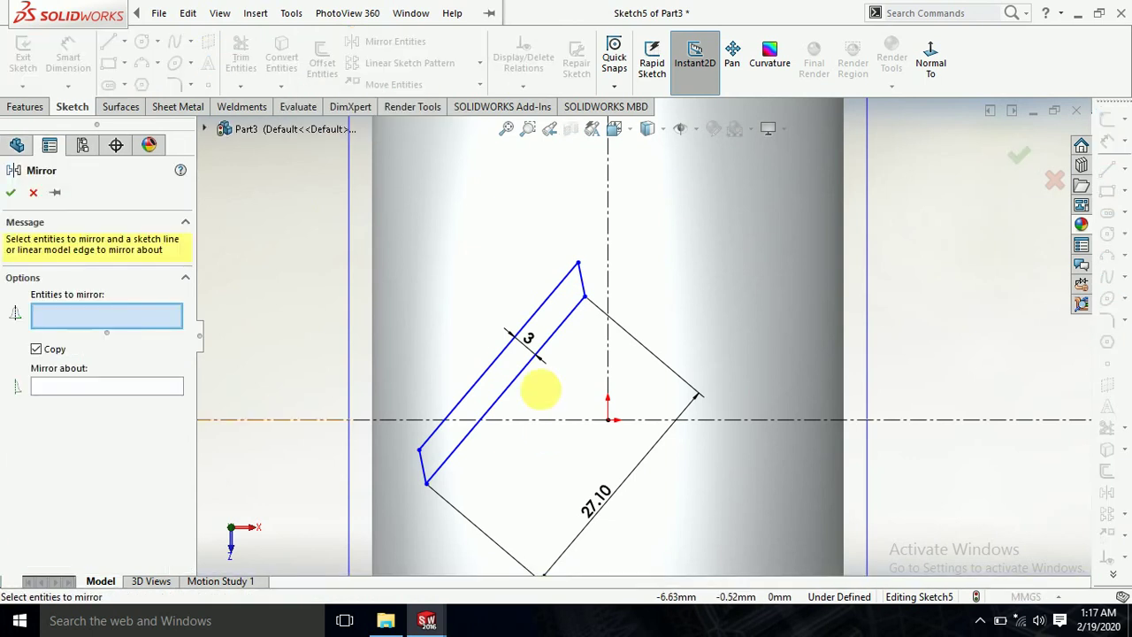
click(523, 371)
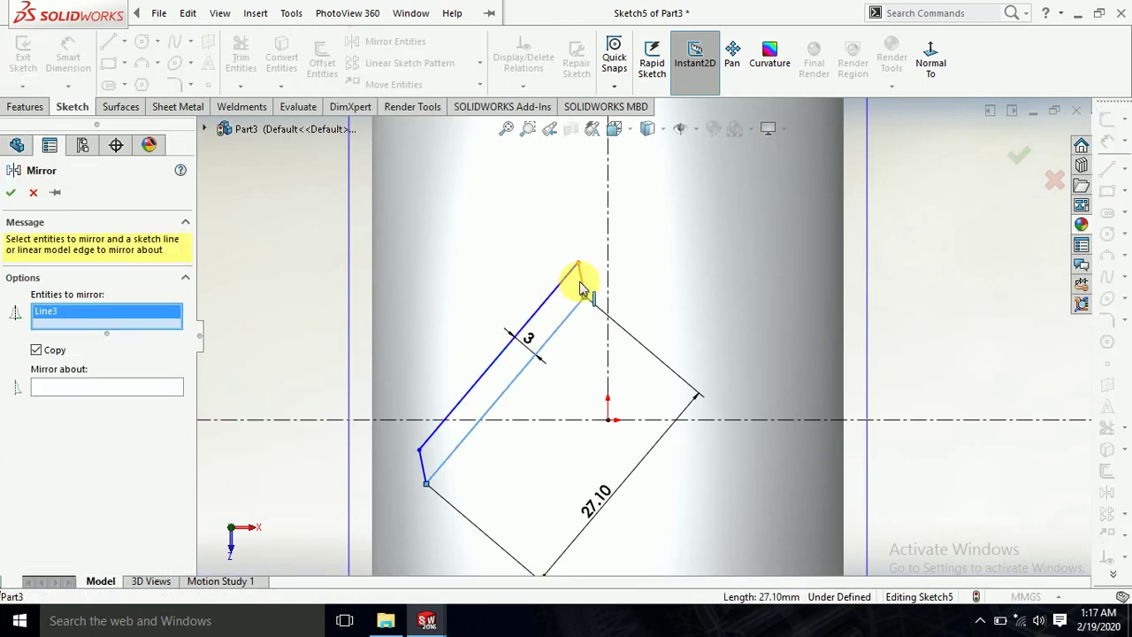
click(559, 286)
click(421, 466)
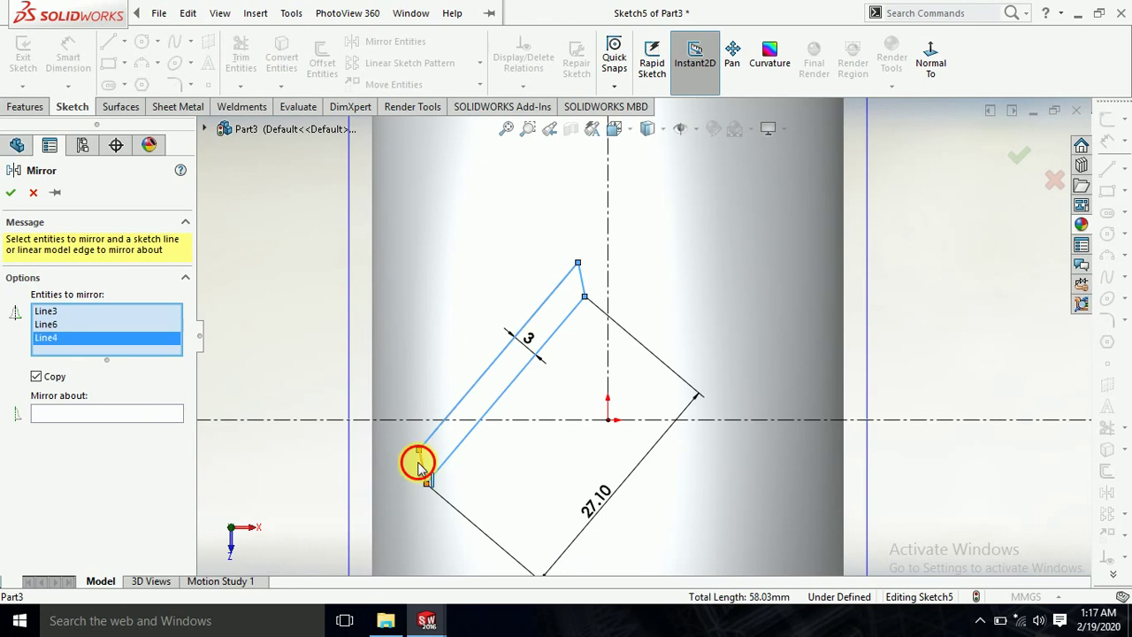
click(100, 426)
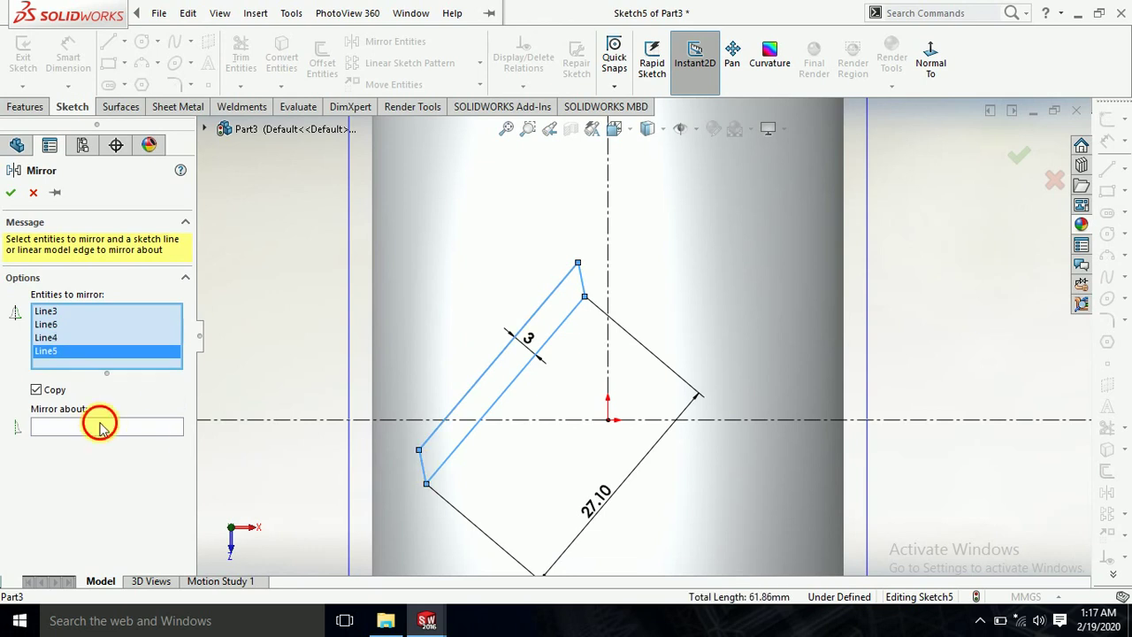
click(608, 266)
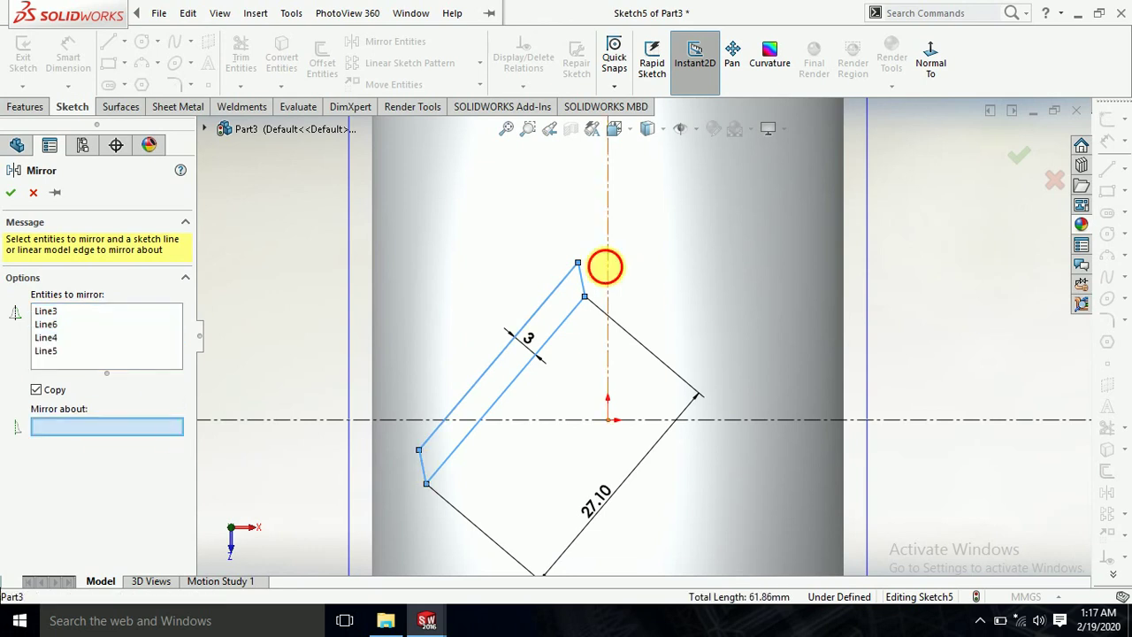
click(10, 192)
Step: Exit Sketch5 and orbit to a tilted 3D view of the tire
scroll(964, 351, up, 3)
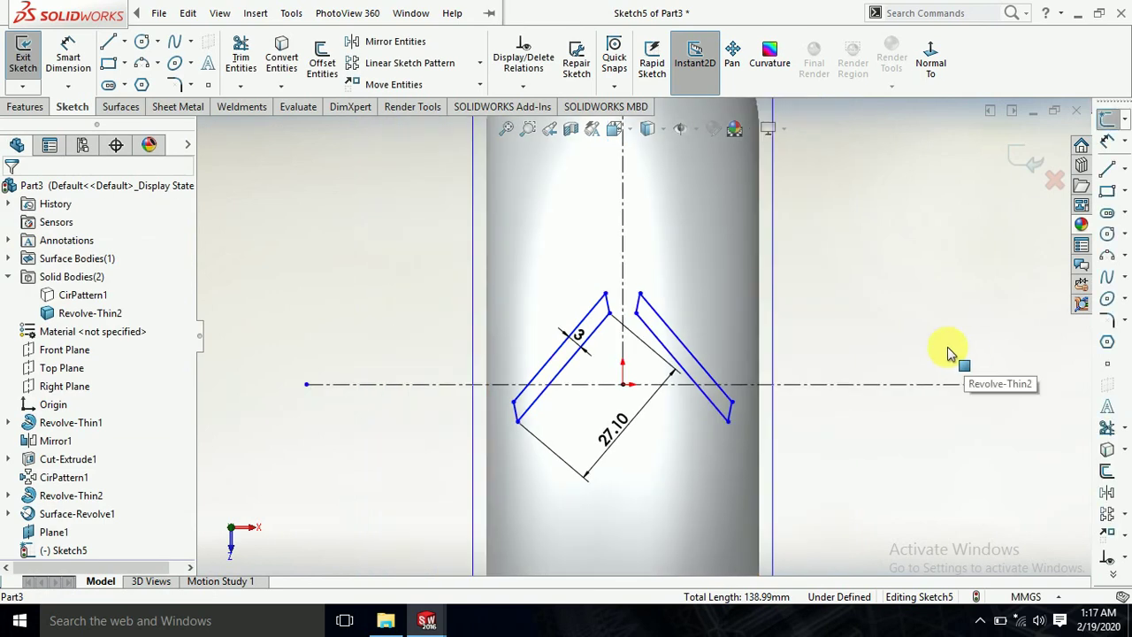
scroll(892, 281, up, 1)
scroll(962, 245, up, 1)
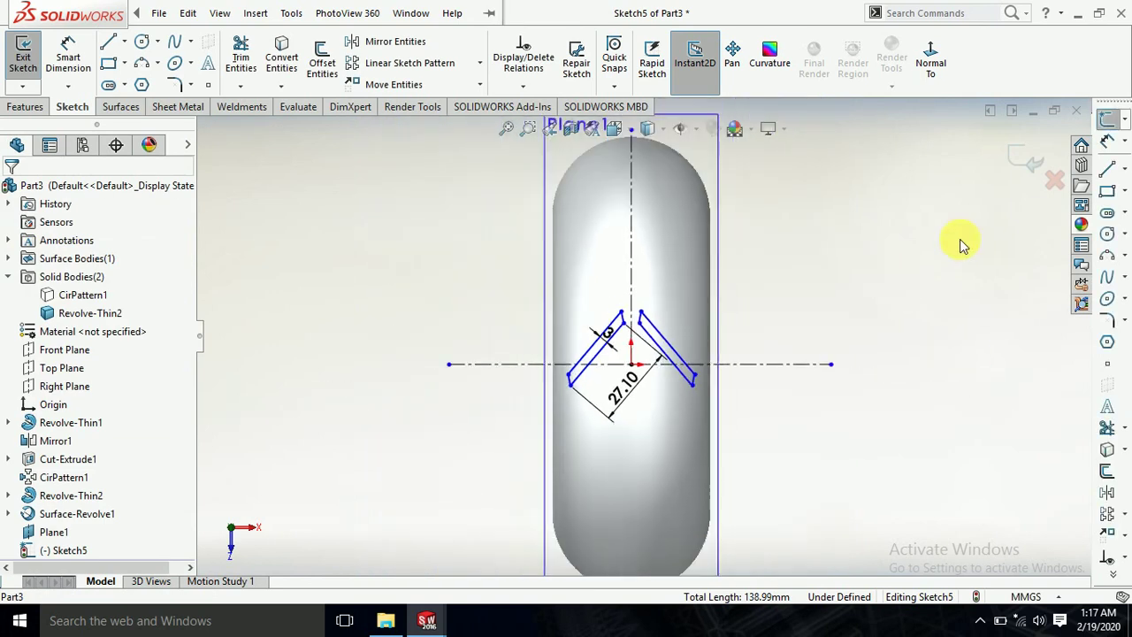
click(1026, 152)
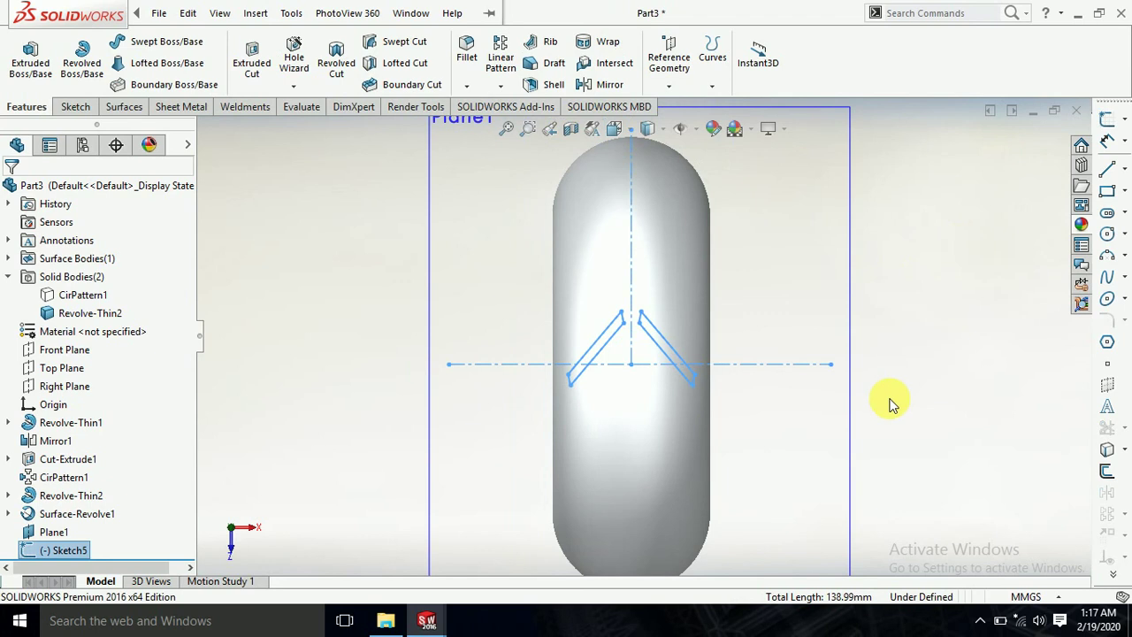
scroll(897, 415, up, 2)
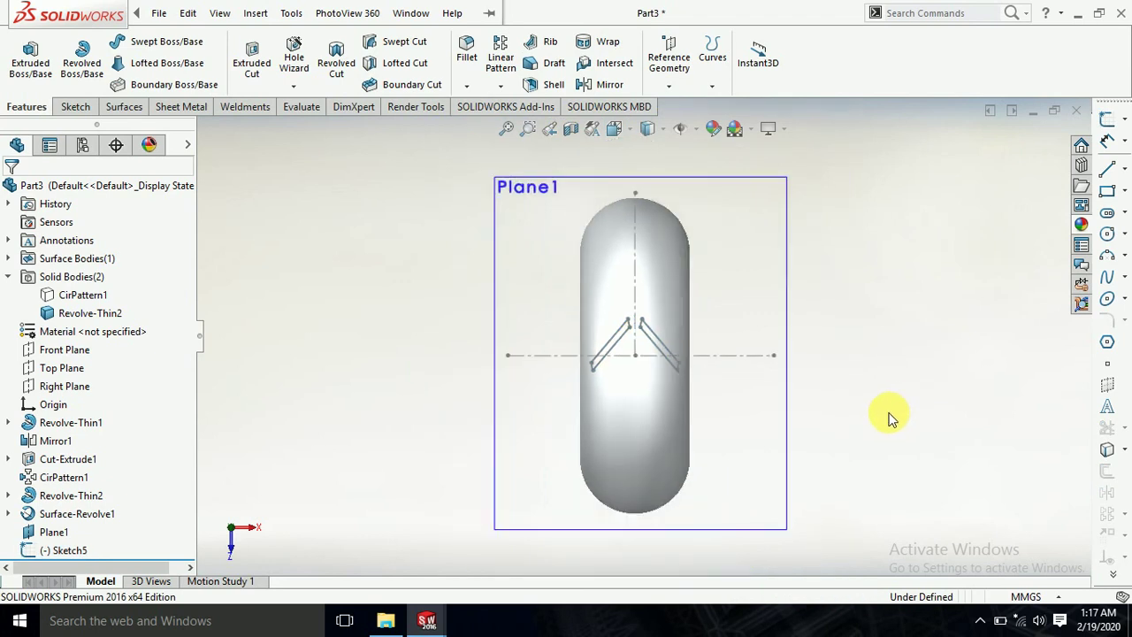
middle_drag(888, 417, 907, 276)
mouse_move(911, 233)
middle_down()
mouse_move(945, 240)
mouse_move(886, 232)
middle_up()
scroll(768, 200, down, 1)
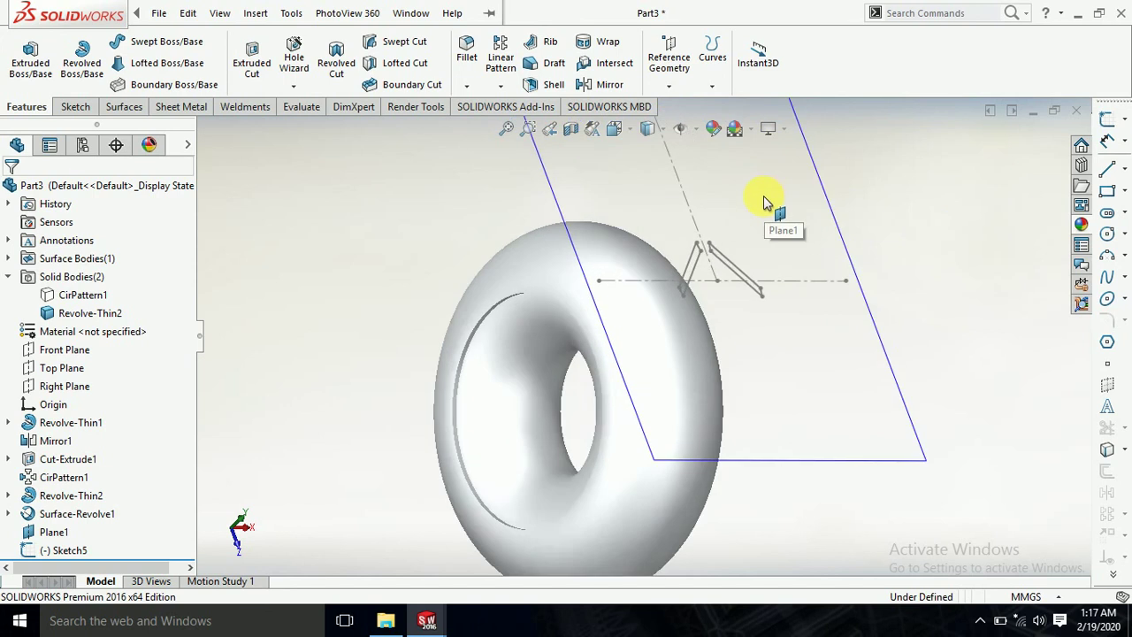
scroll(768, 200, down, 1)
scroll(742, 199, down, 1)
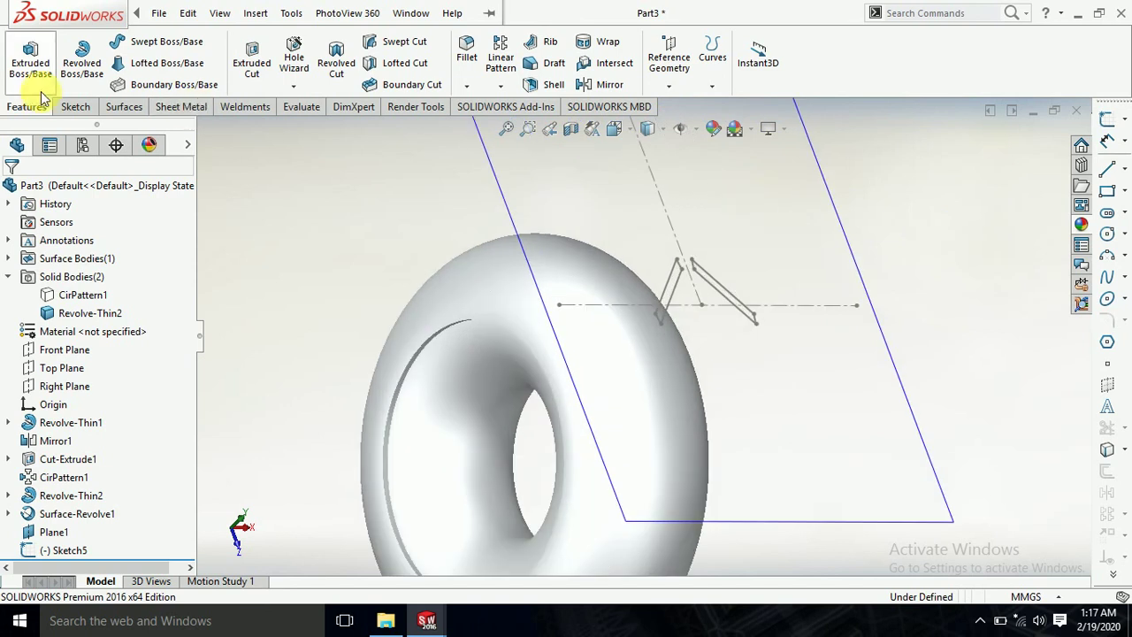
Step: Extrude-cut Sketch5's V profile Up To Surface at Surface-Revolve1, creating Cut-Extrude2
click(252, 66)
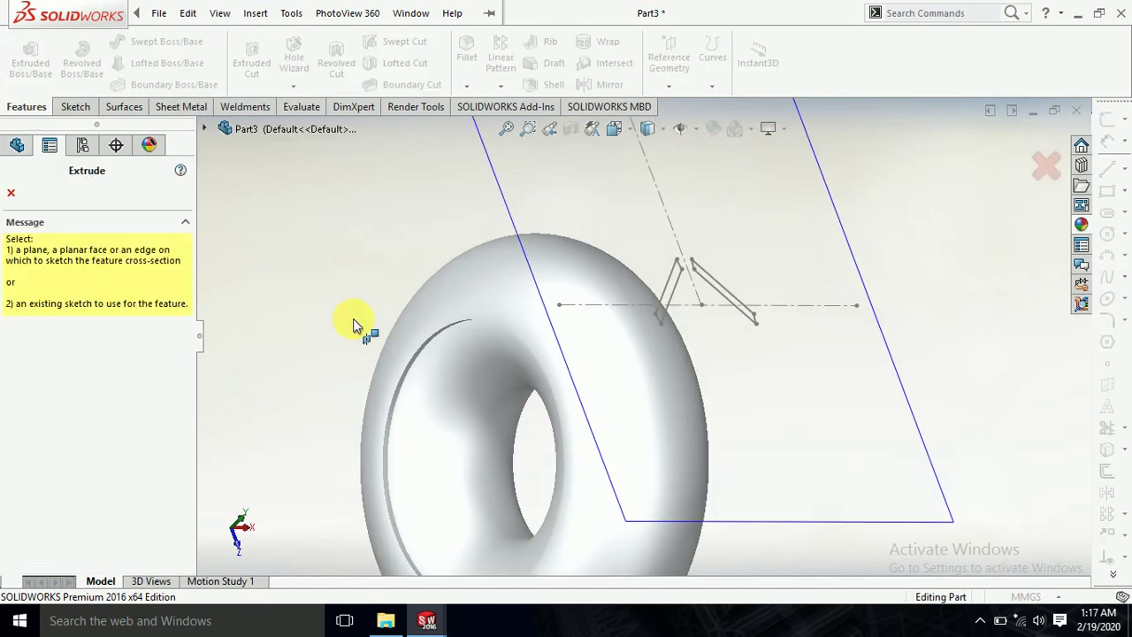
click(210, 129)
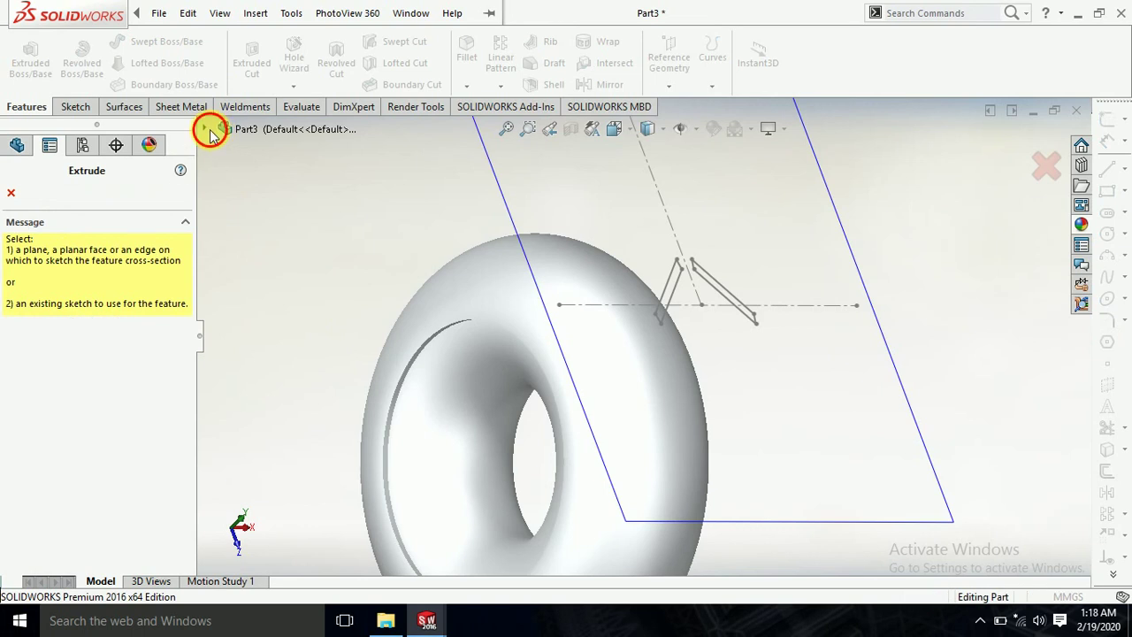
click(278, 457)
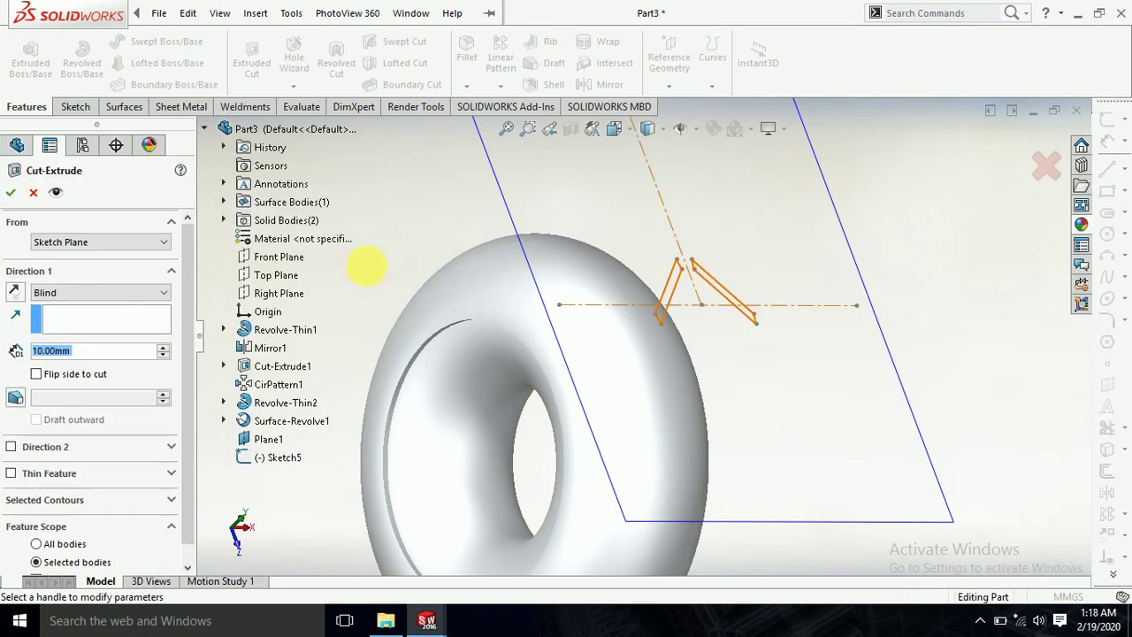
click(100, 292)
click(70, 362)
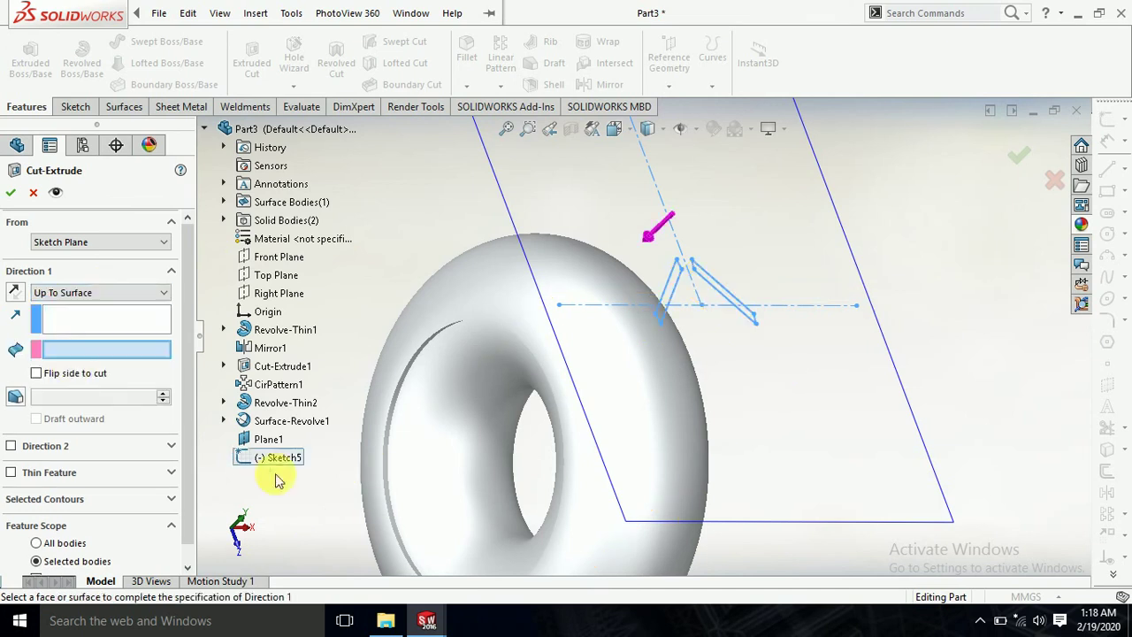
click(494, 368)
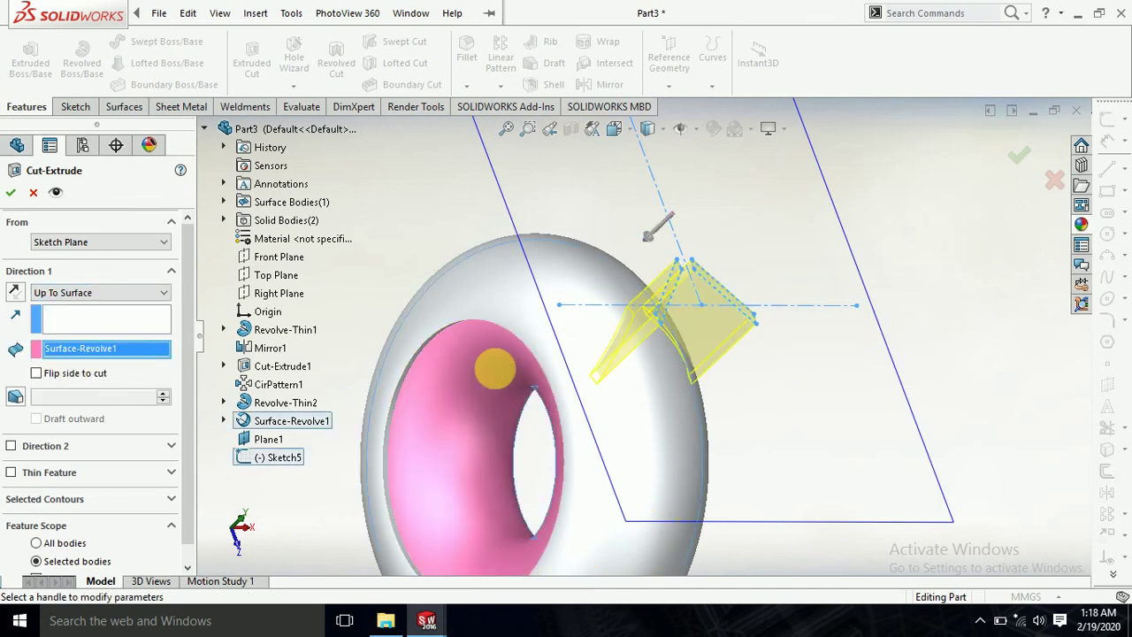
click(9, 198)
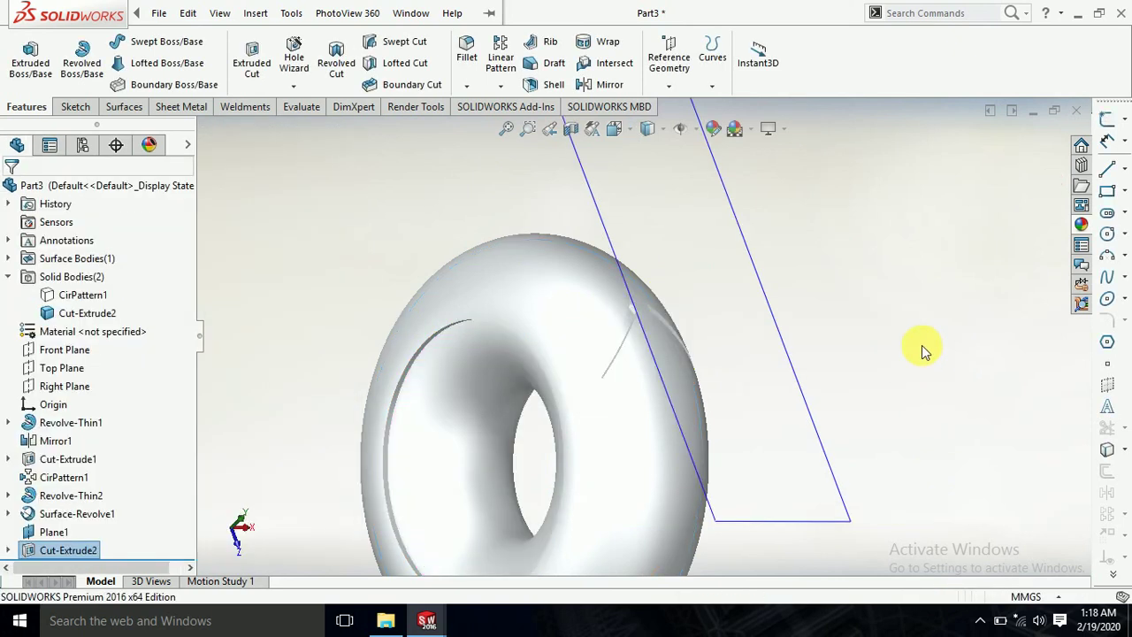
Step: Hide Surface-Revolve1 and Plane1
scroll(878, 327, up, 3)
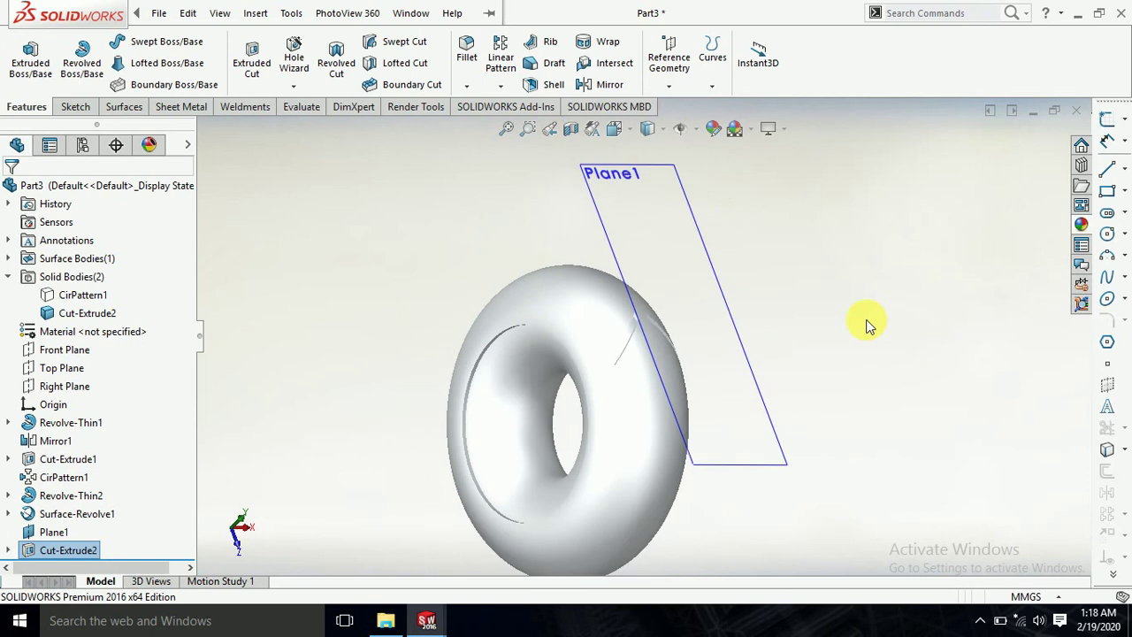
right_click(525, 380)
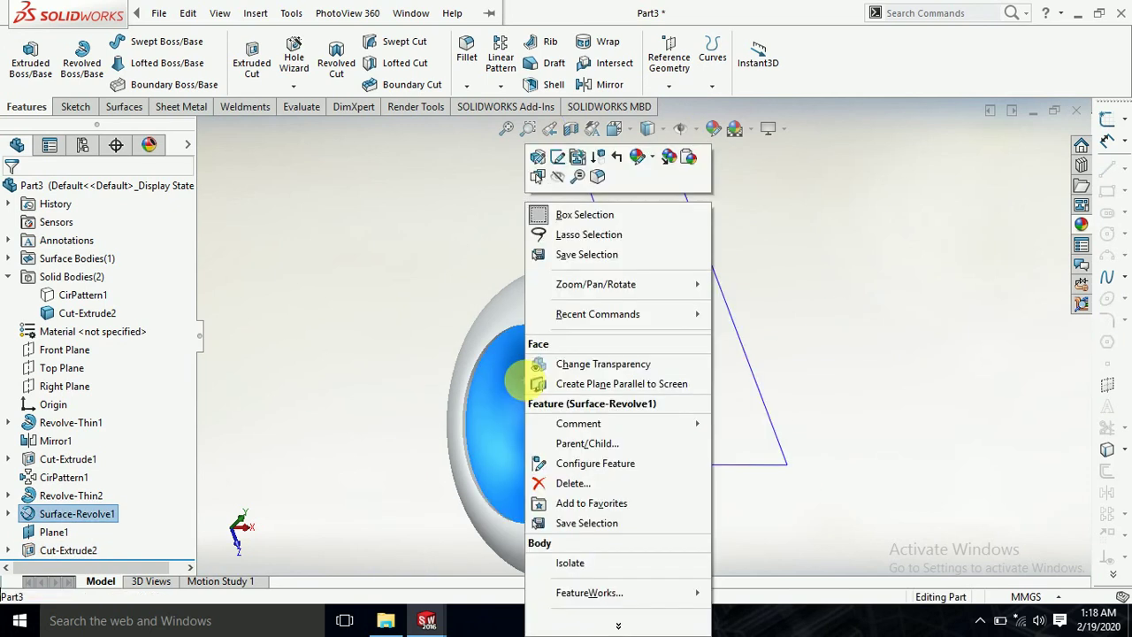
click(557, 177)
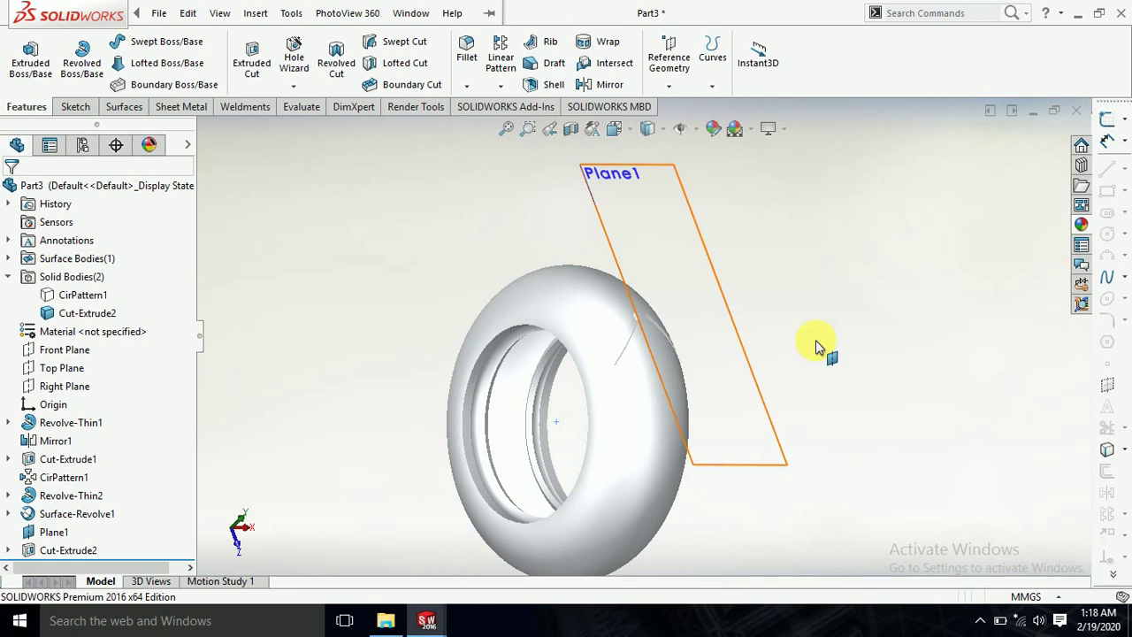
right_click(643, 215)
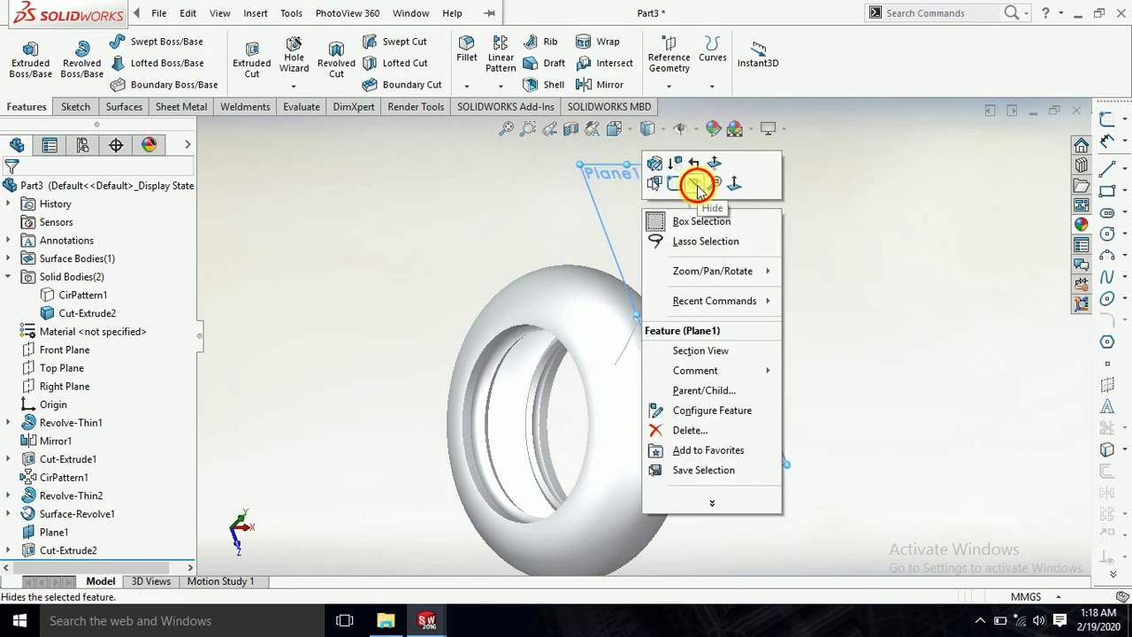
click(697, 184)
Step: Apply the Rubber > Matte rubber appearance to the whole part
click(1080, 223)
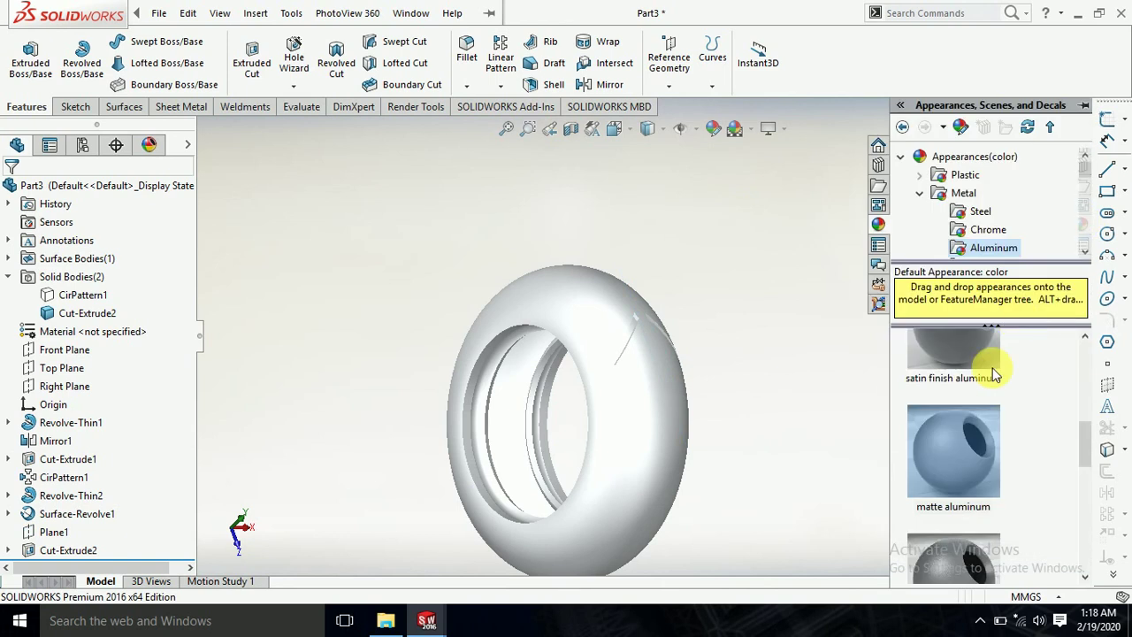
scroll(977, 239, down, 3)
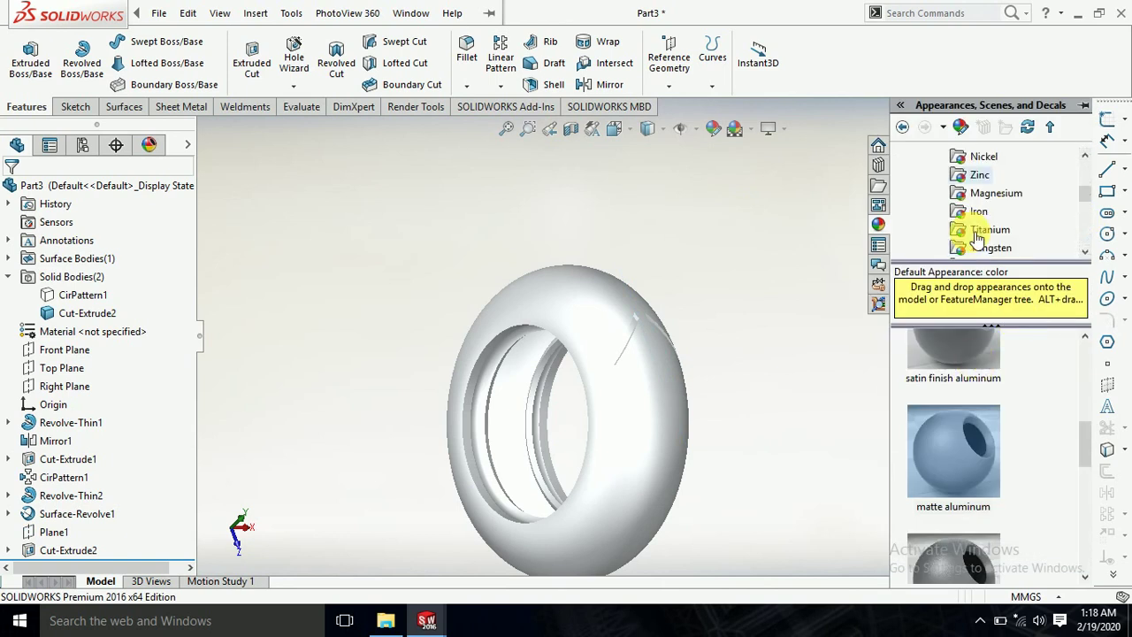
scroll(973, 235, down, 2)
scroll(968, 235, down, 2)
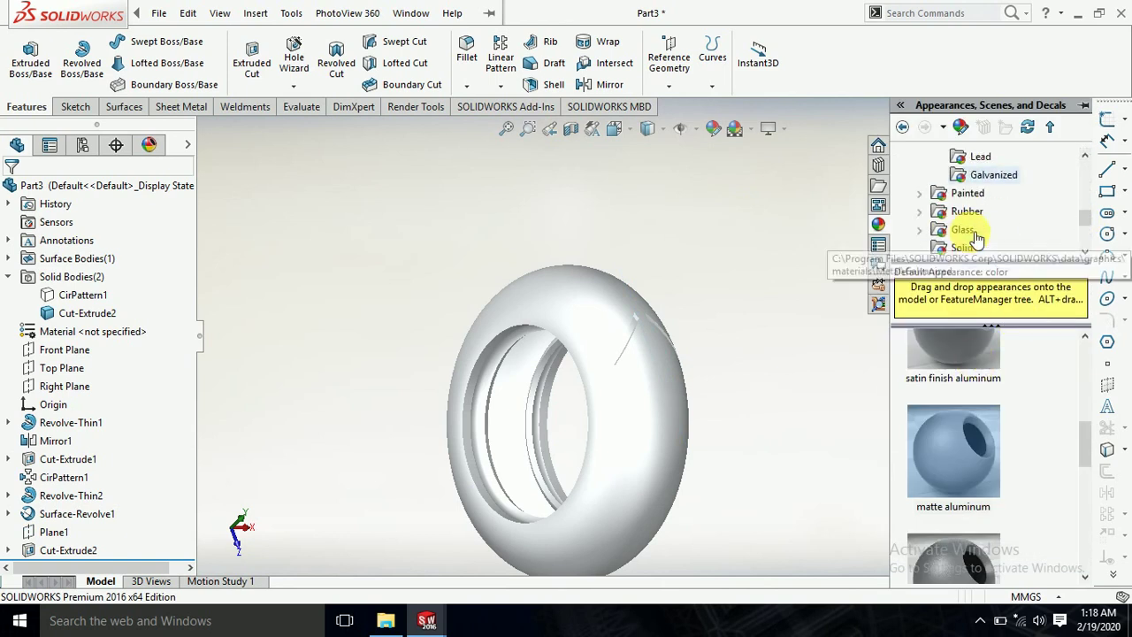
click(919, 211)
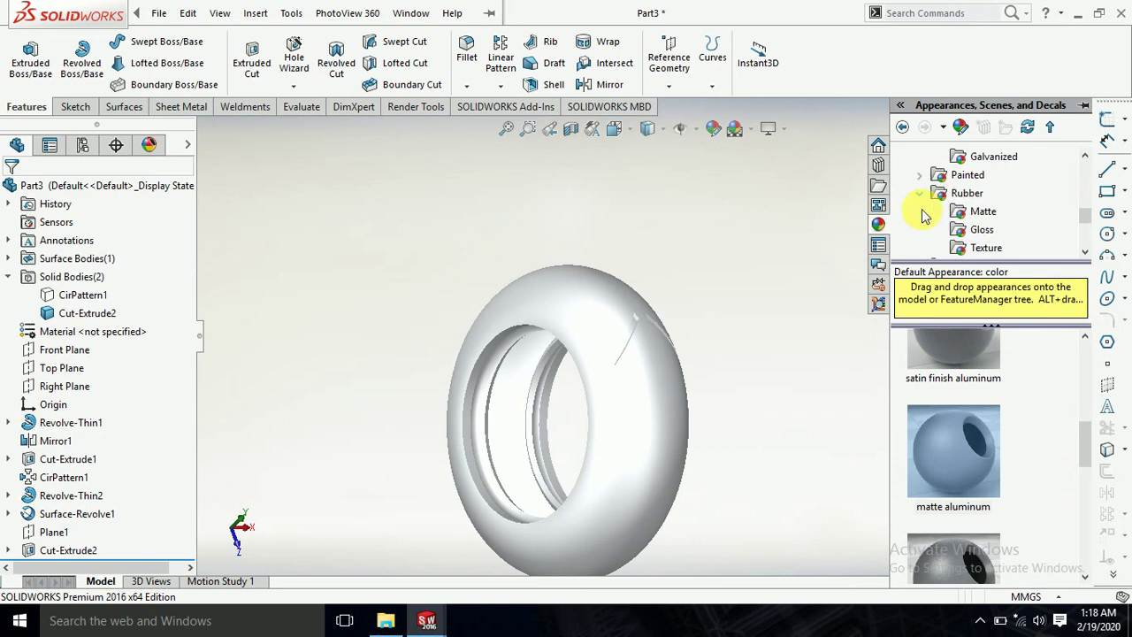
click(988, 214)
drag(960, 376, 671, 405)
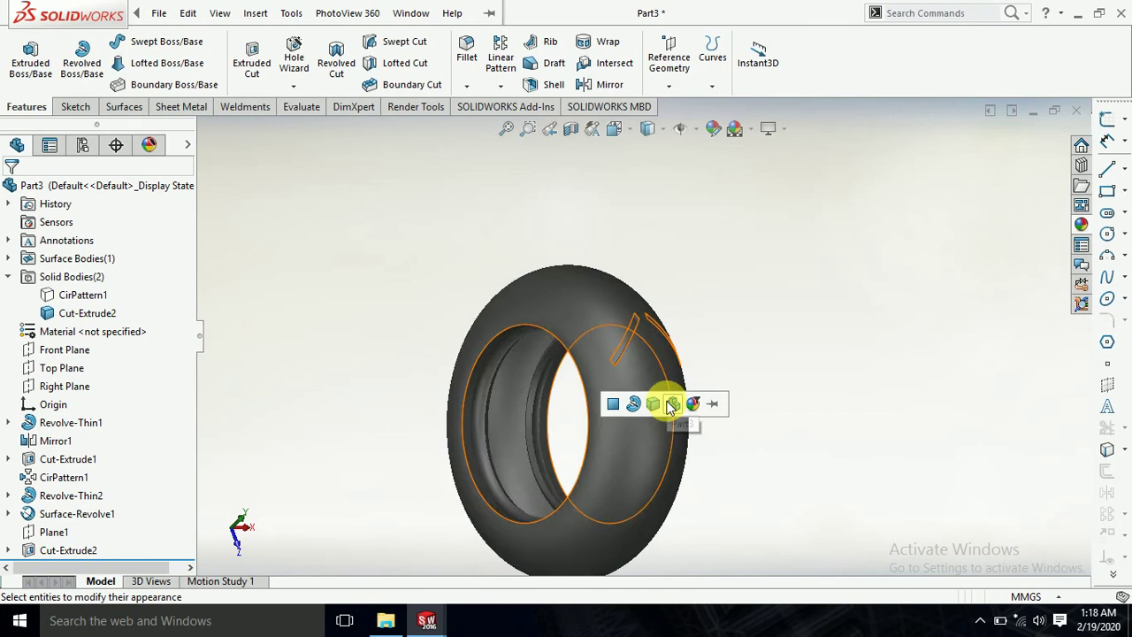
click(672, 405)
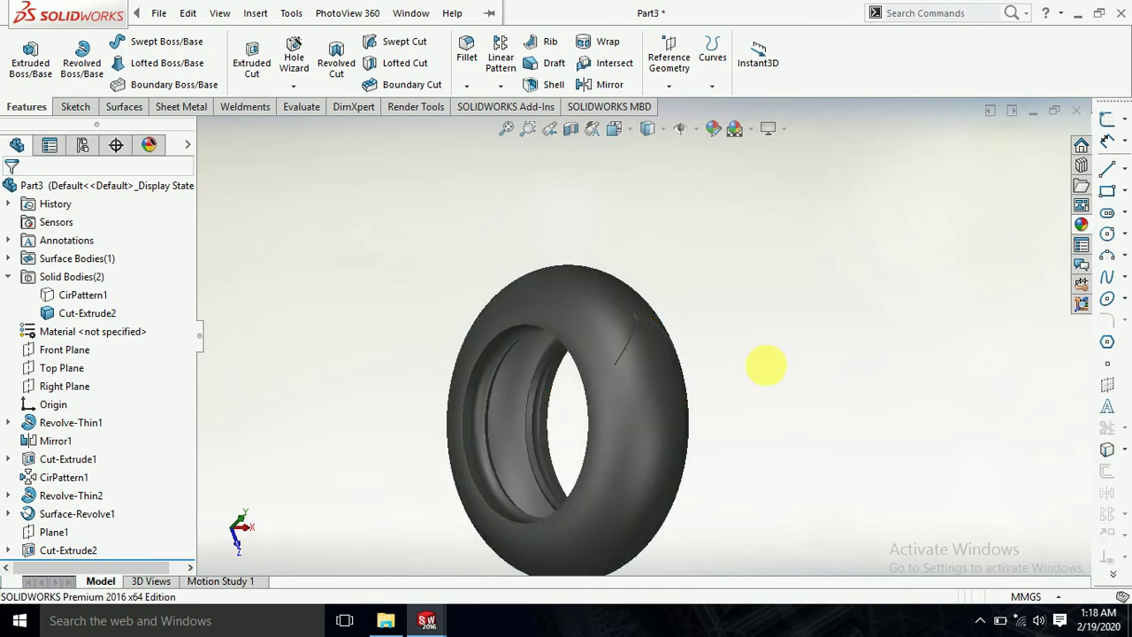
Step: Switch the scene background to Plain White with the tire facing the viewer
mouse_move(766, 369)
middle_down()
mouse_move(822, 398)
mouse_move(917, 417)
middle_up()
key(f)
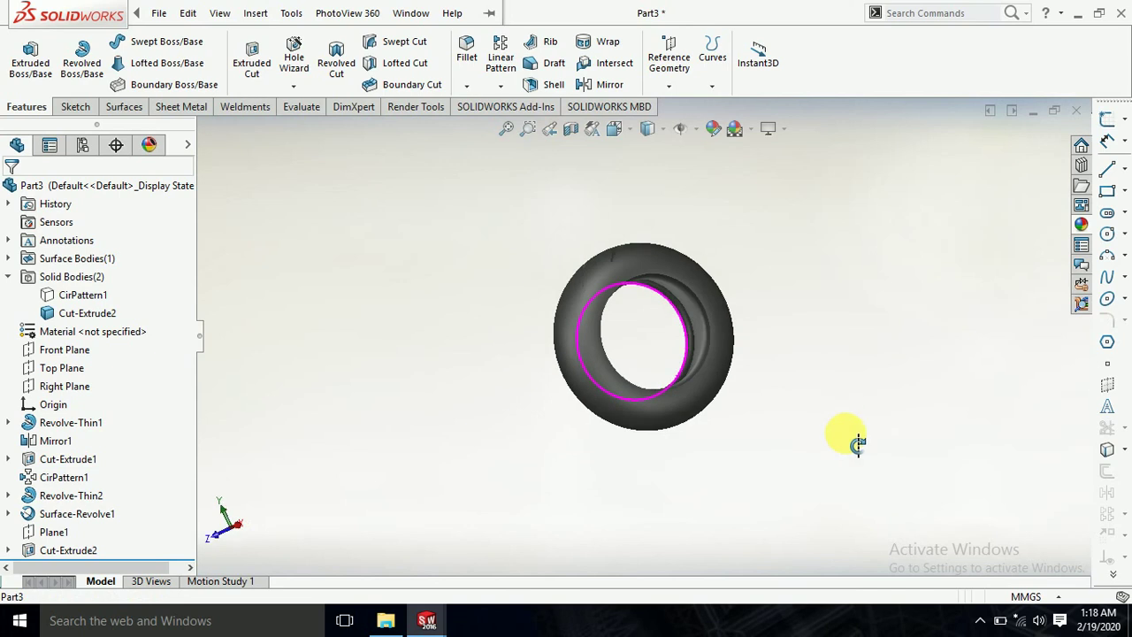
middle_drag(793, 339, 772, 346)
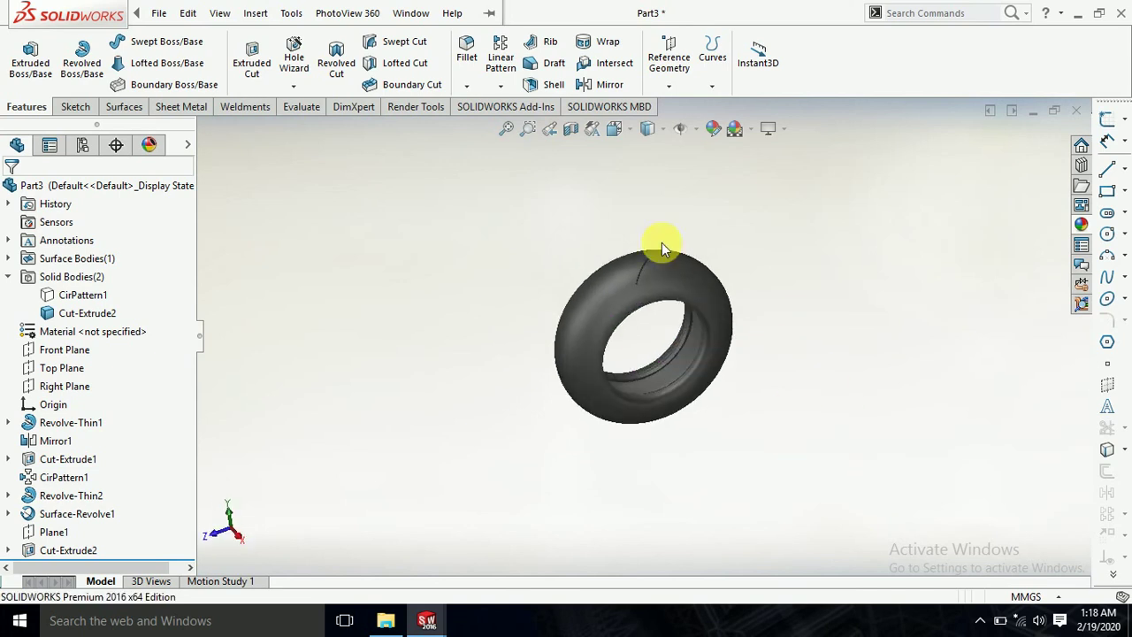
scroll(651, 318, down, 5)
scroll(651, 318, up, 3)
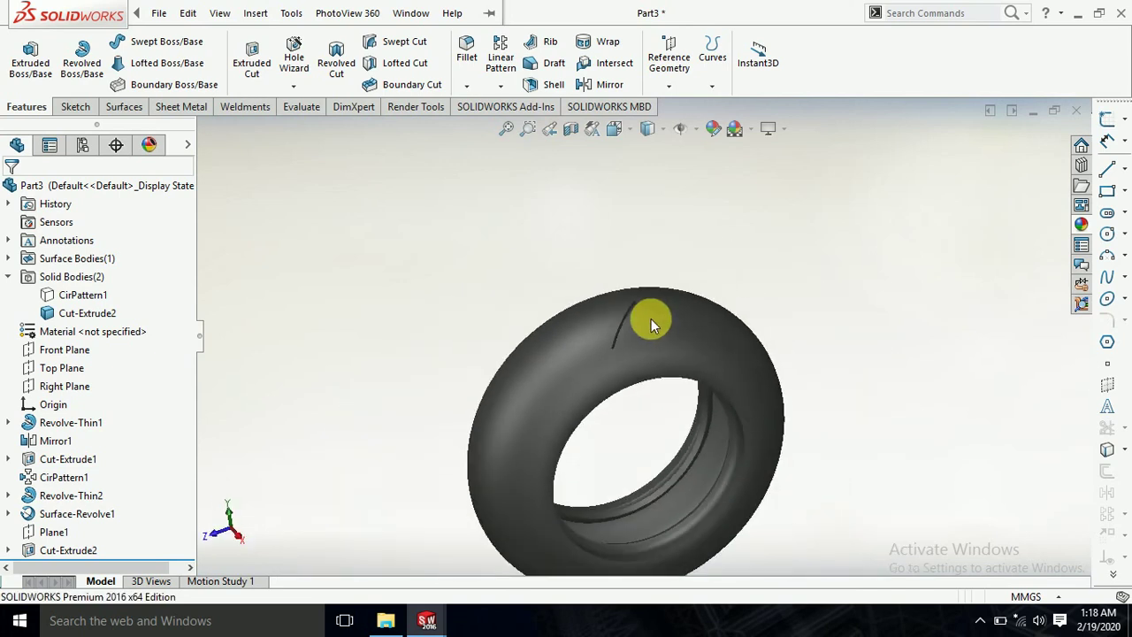
middle_drag(366, 345, 430, 311)
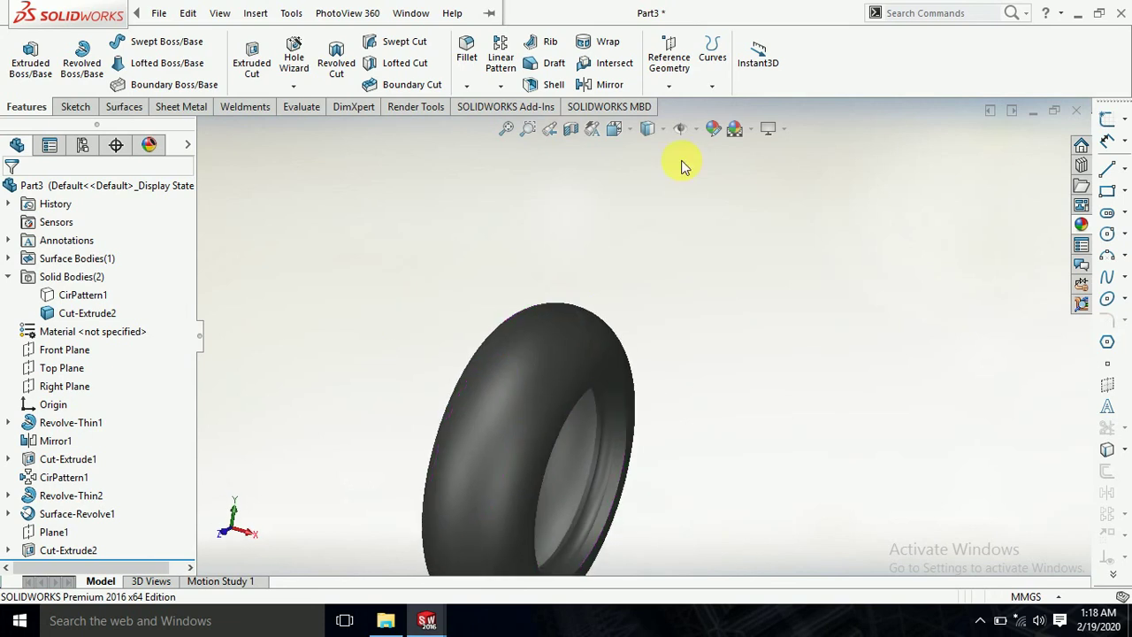
click(753, 133)
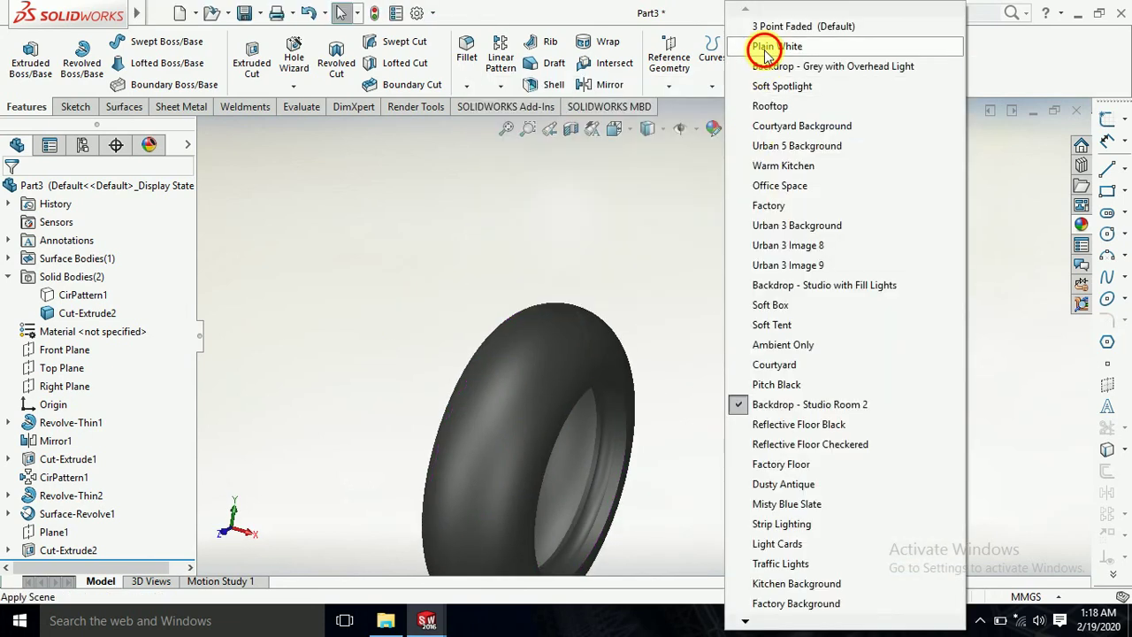
click(764, 43)
mouse_move(739, 365)
middle_down()
mouse_move(644, 424)
mouse_move(581, 429)
middle_up()
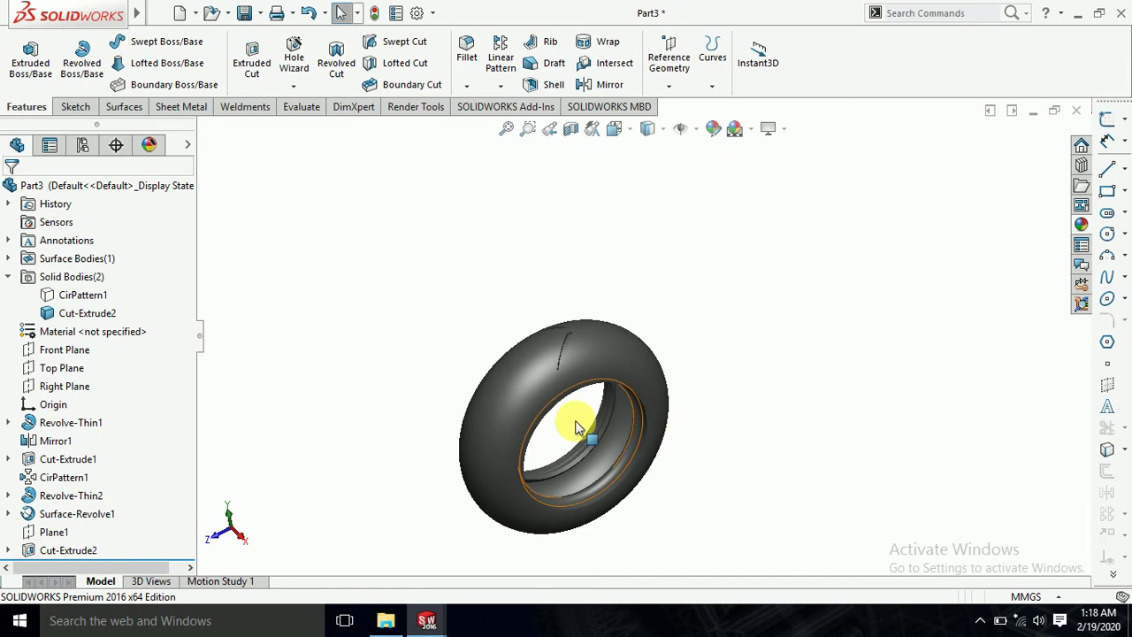
scroll(581, 423, down, 3)
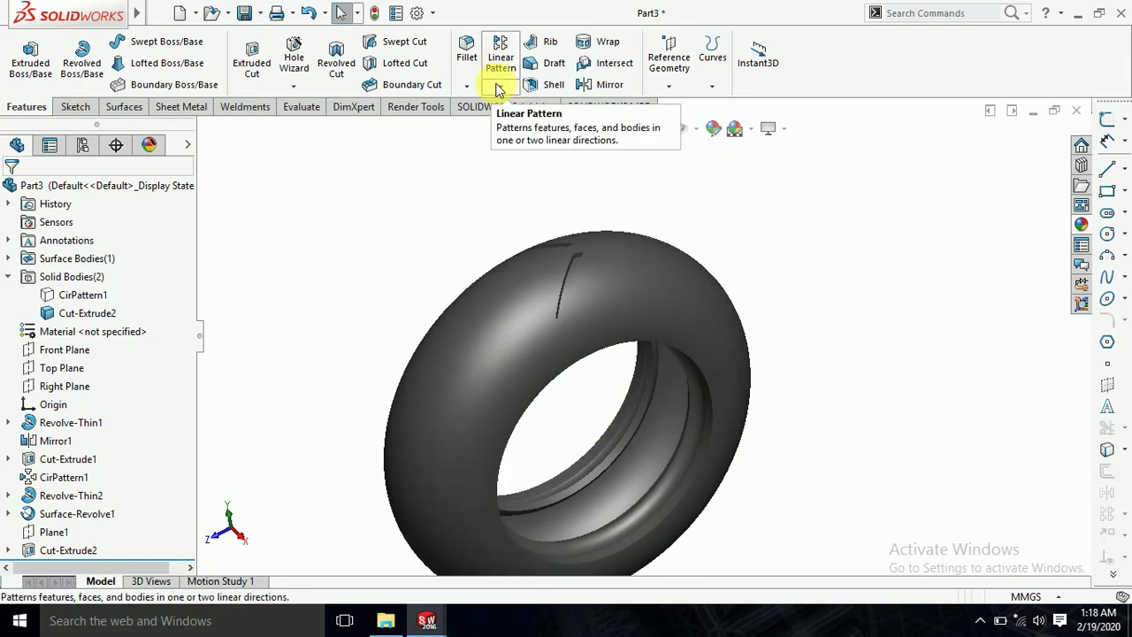
Step: Change the matte rubber appearance's colour to a near-black swatch
click(150, 145)
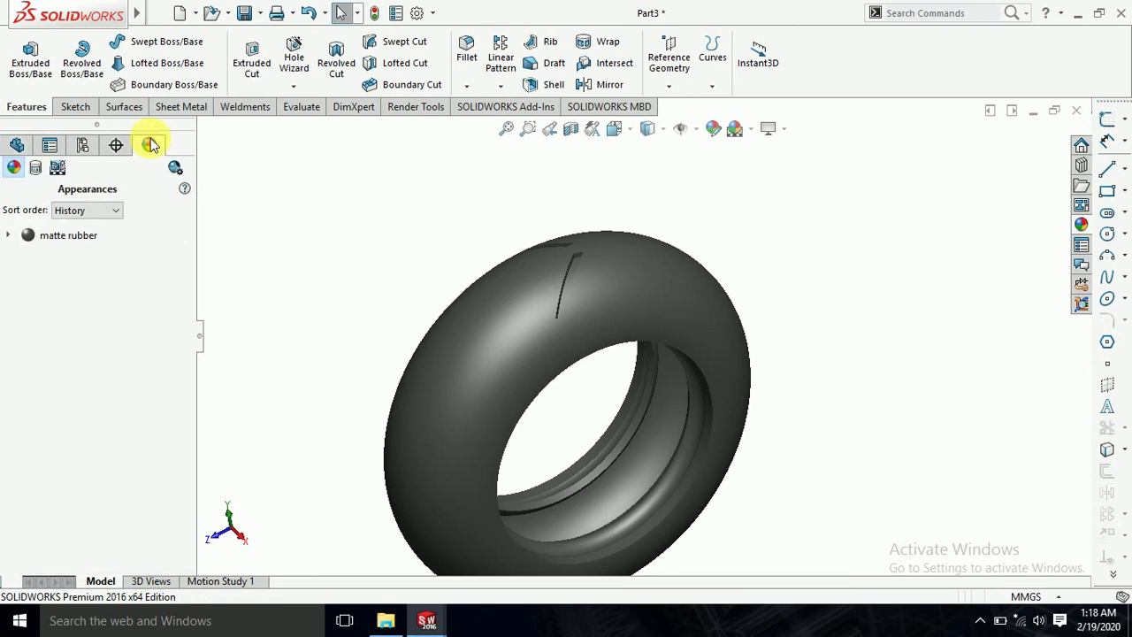
double_click(53, 235)
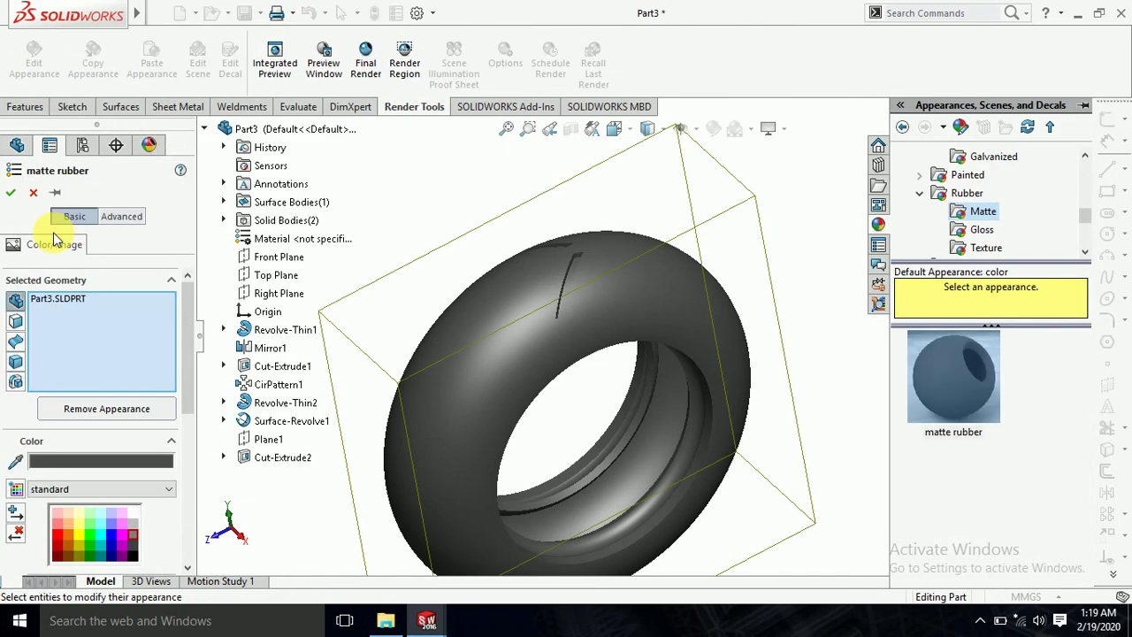
click(133, 526)
click(133, 536)
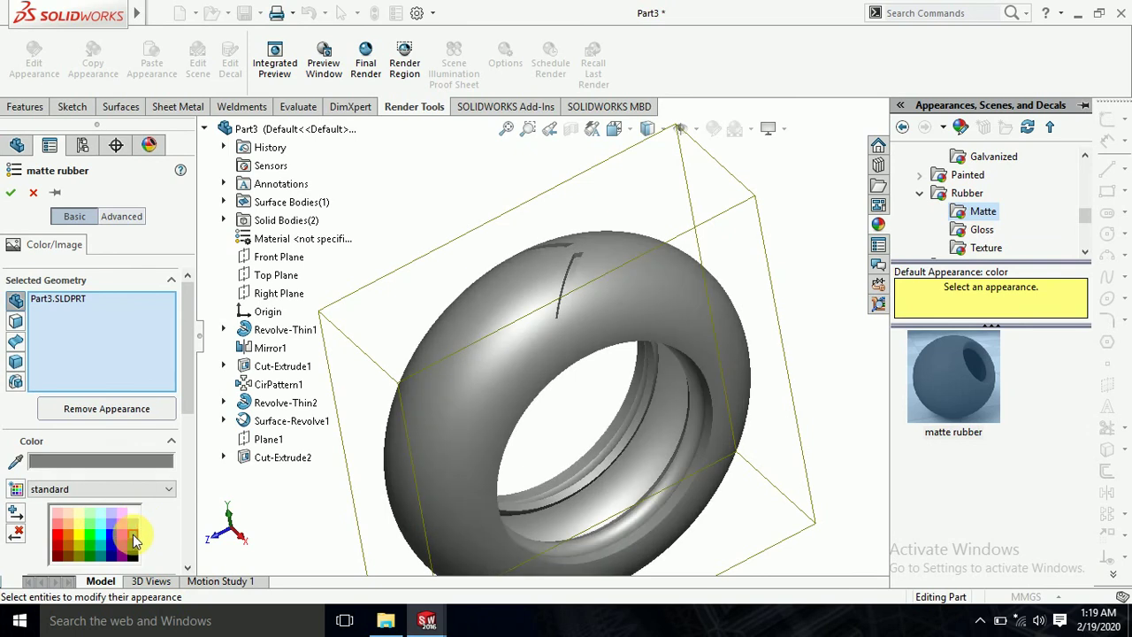
click(131, 549)
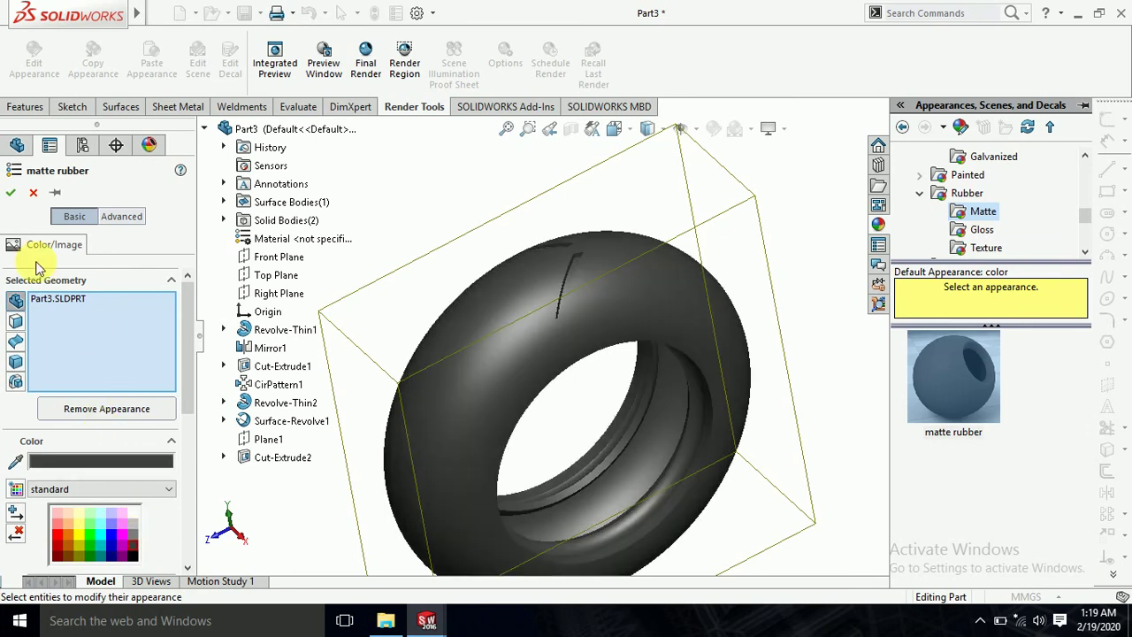
click(11, 193)
scroll(623, 376, up, 3)
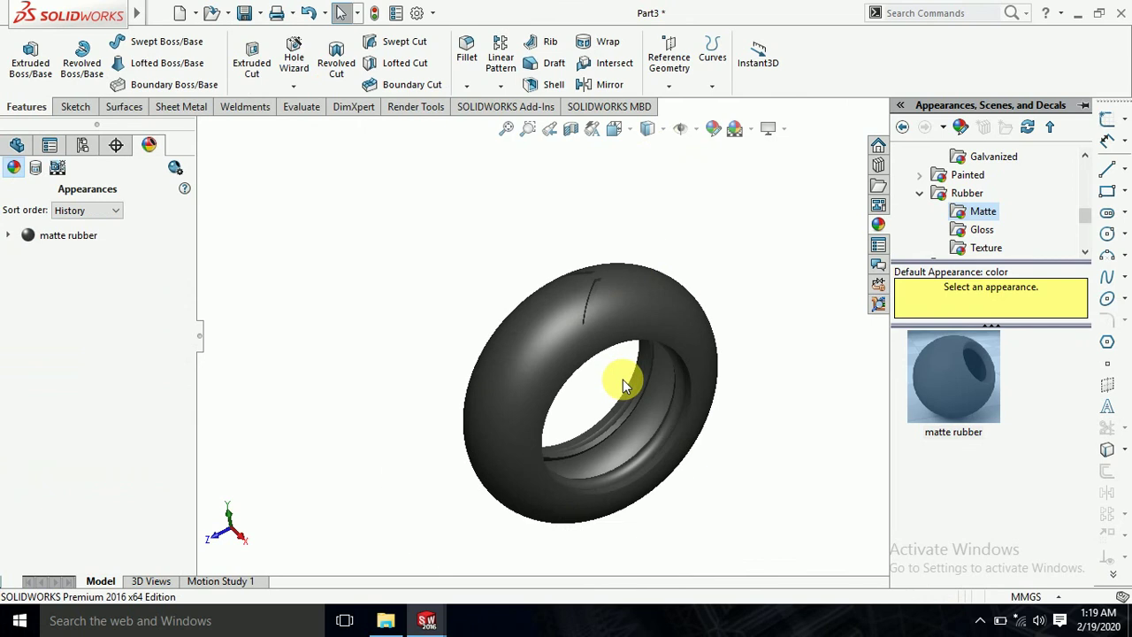
mouse_move(743, 522)
middle_down()
mouse_move(777, 470)
mouse_move(740, 492)
middle_up()
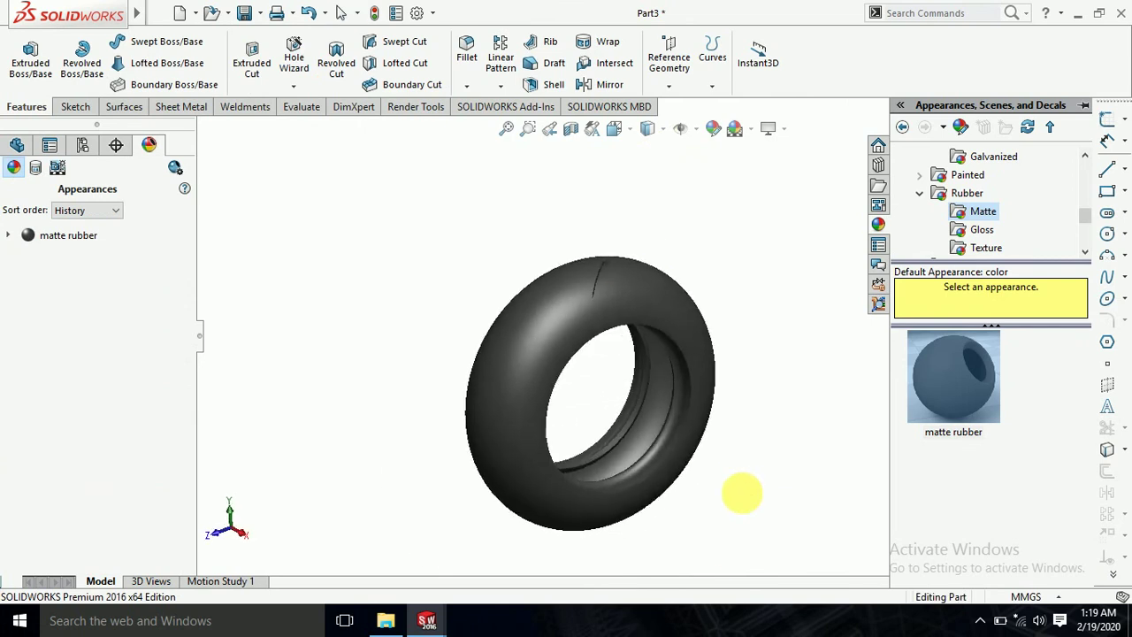
mouse_move(634, 351)
middle_down()
mouse_move(442, 324)
mouse_move(551, 424)
mouse_move(599, 283)
middle_up()
scroll(600, 281, down, 1)
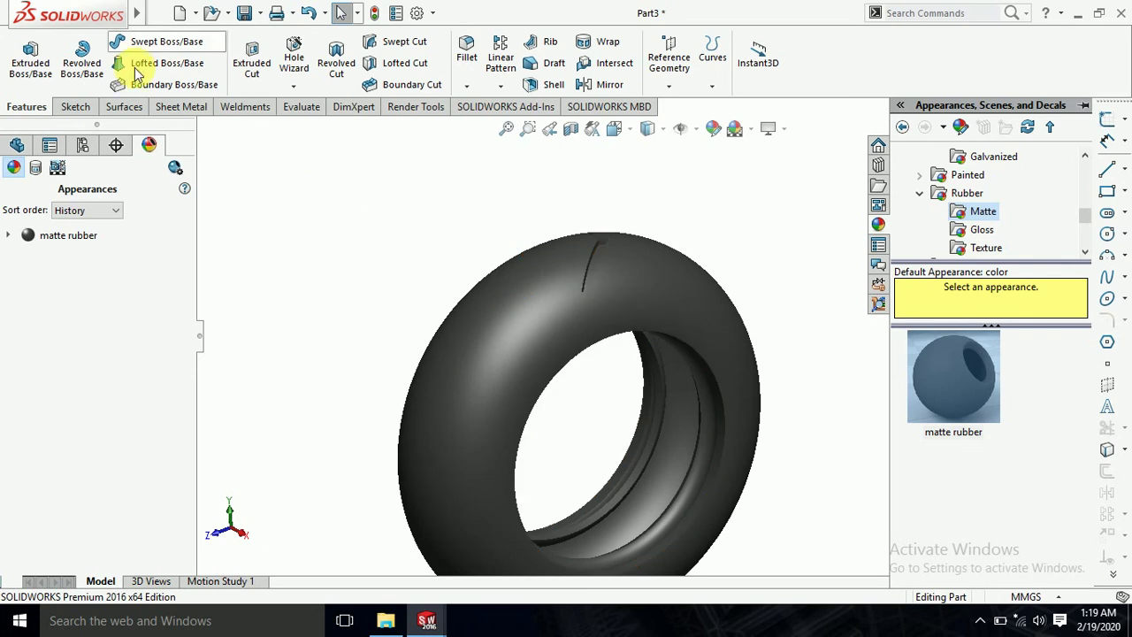
Step: Circular-pattern Cut-Extrude2 about the tire's inner circular edge with 40 instances over 360°
click(498, 87)
click(506, 123)
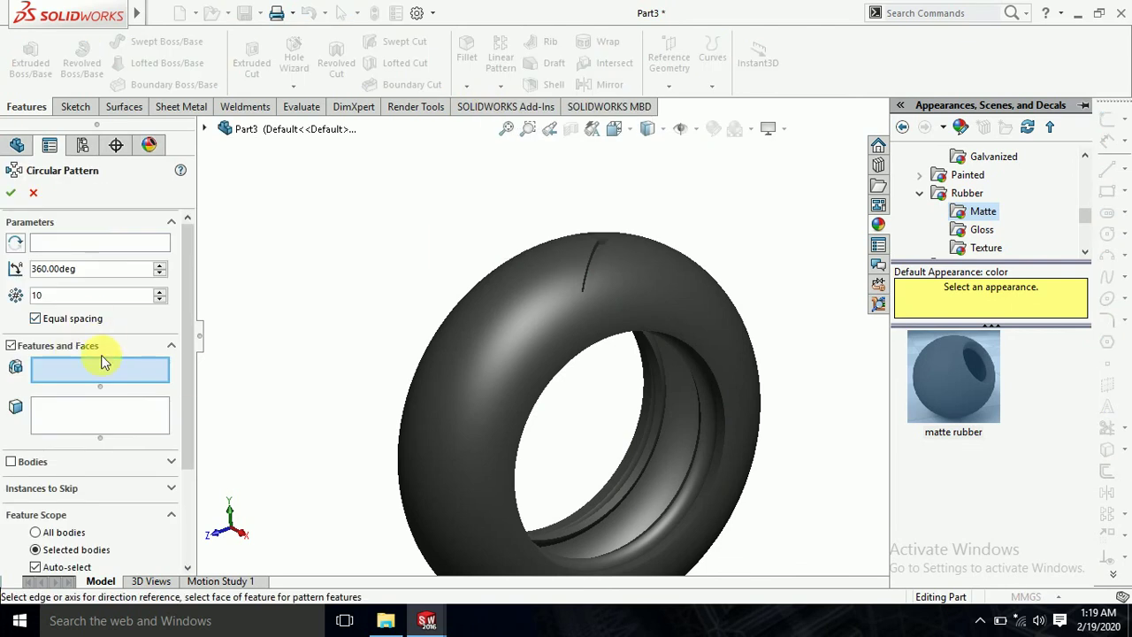
click(206, 133)
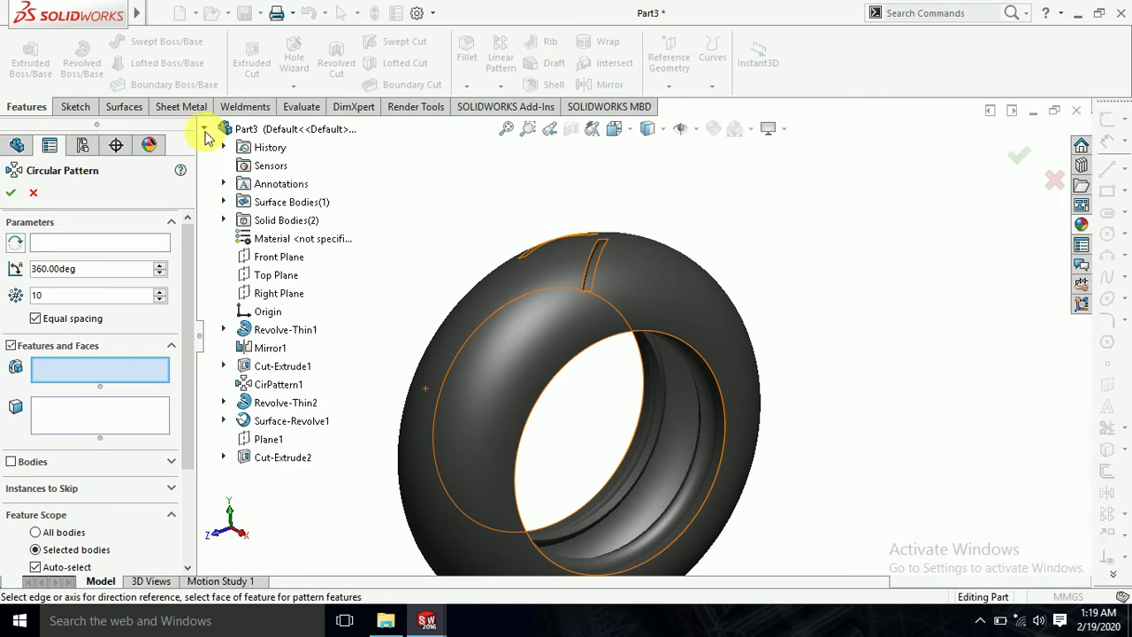
click(254, 458)
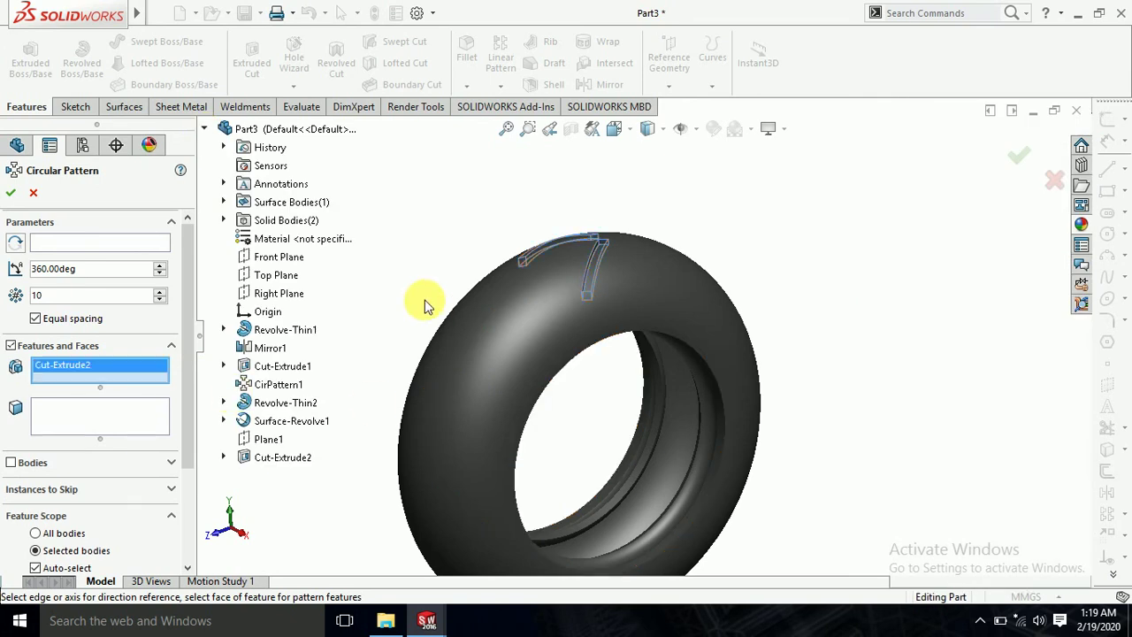
click(109, 243)
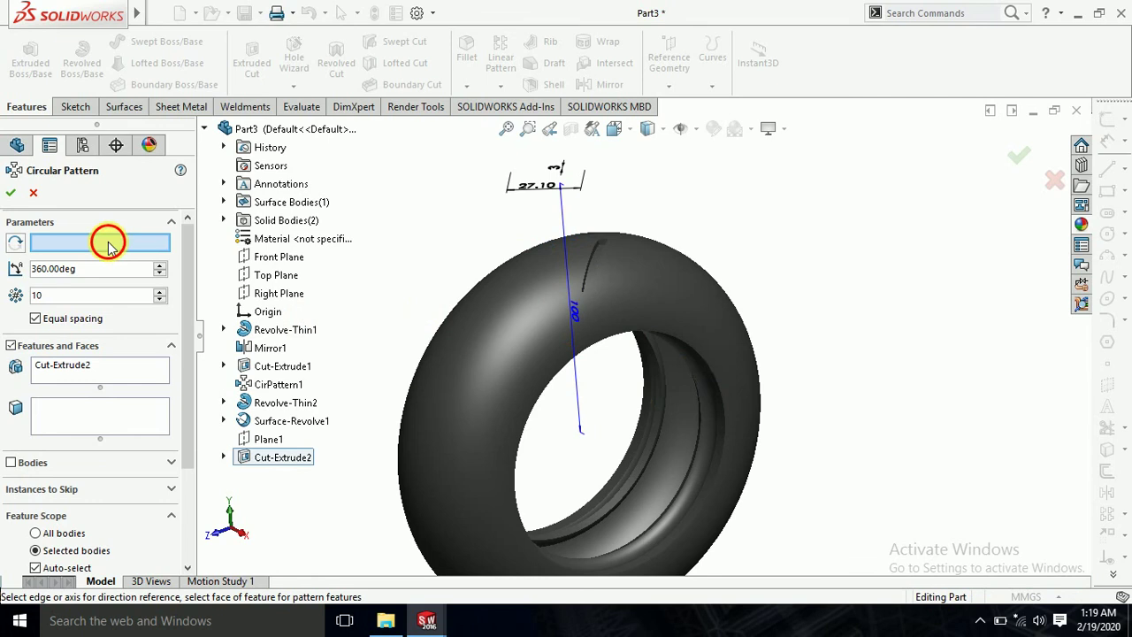
click(713, 372)
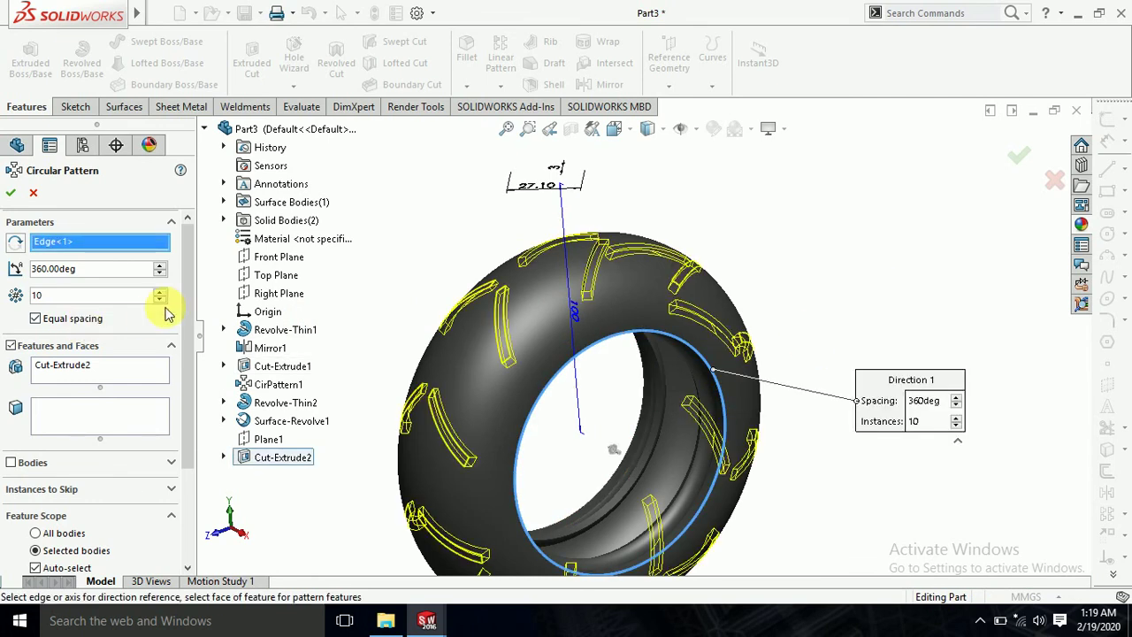
click(57, 301)
drag(57, 301, 9, 312)
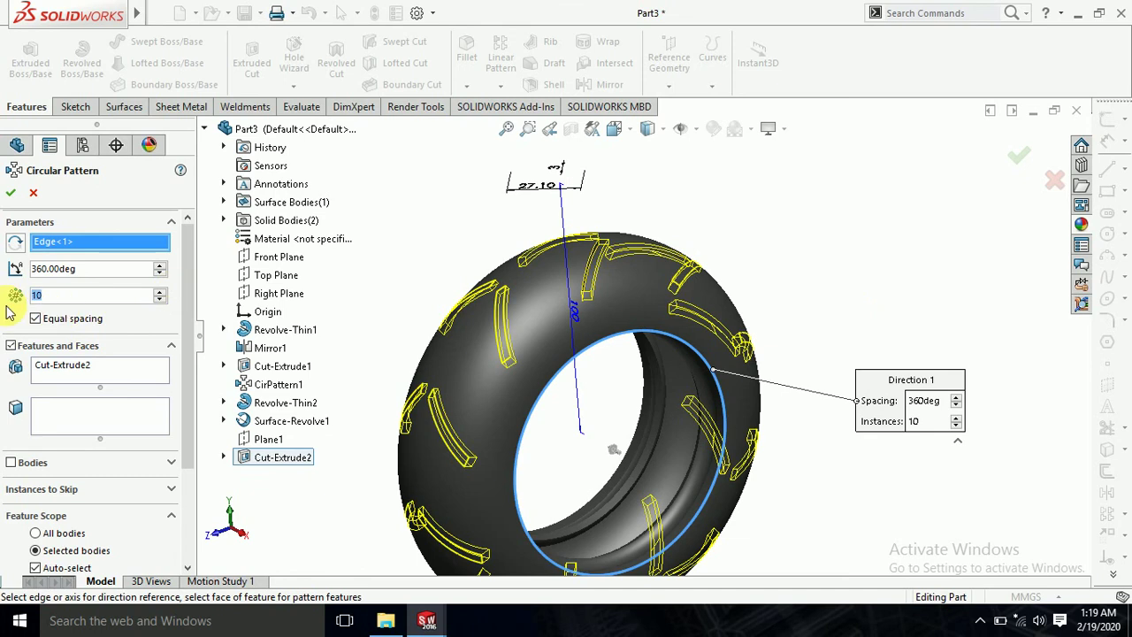
text(40)
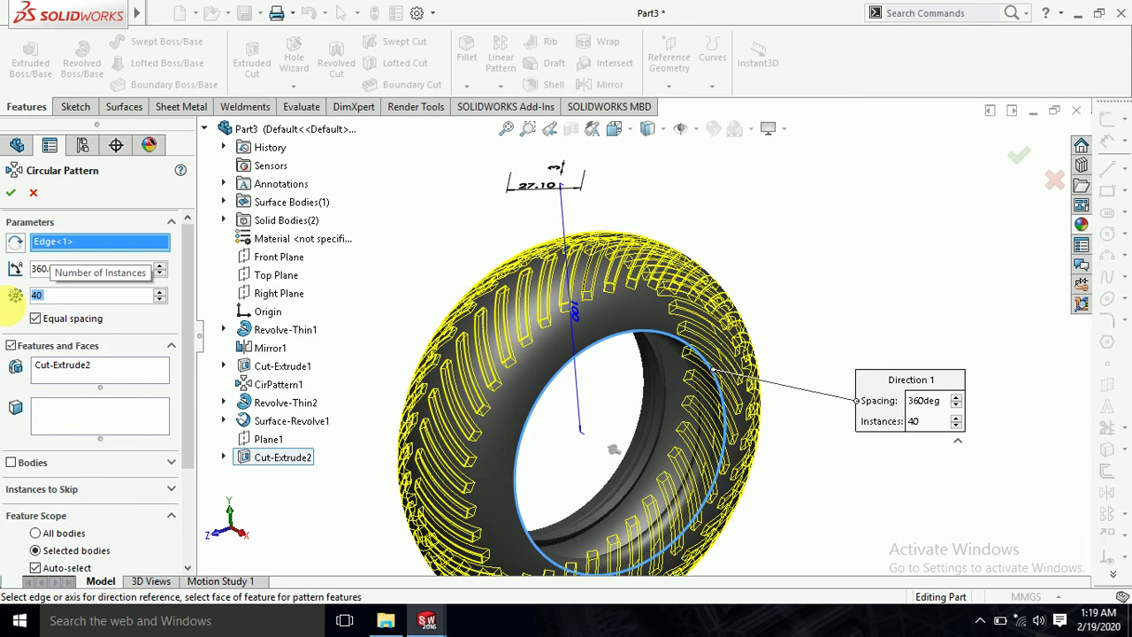
click(11, 194)
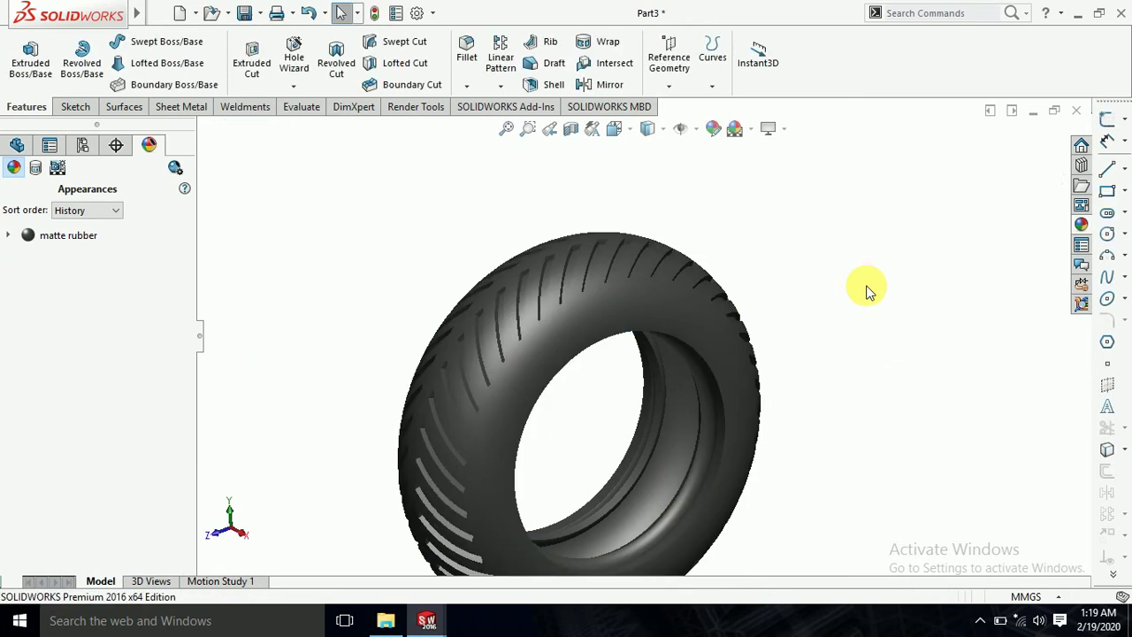
Step: In the FeatureManager tree, expand Surface Bodies and inspect the CirPattern1 rim body
mouse_move(867, 299)
middle_down()
mouse_move(919, 424)
mouse_move(828, 460)
middle_up()
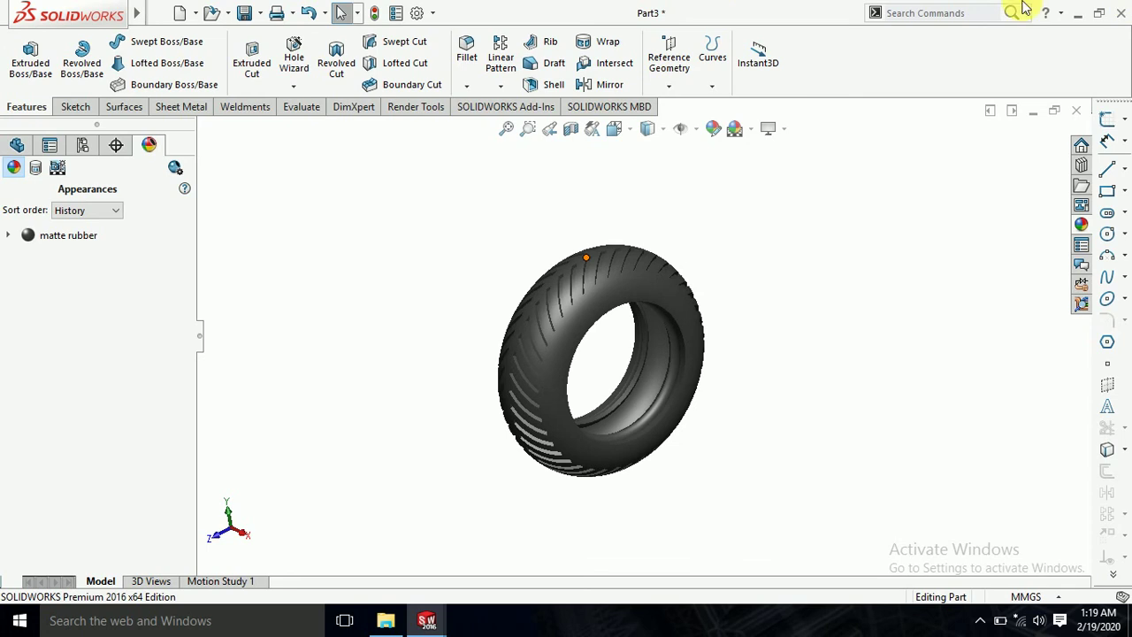
click(18, 149)
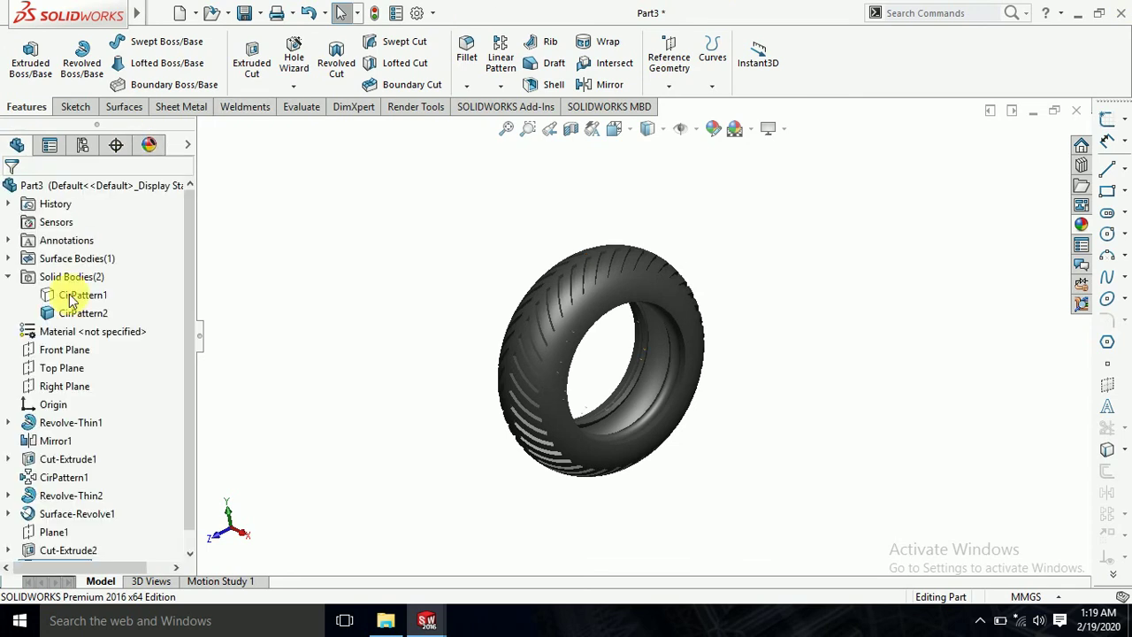
click(9, 259)
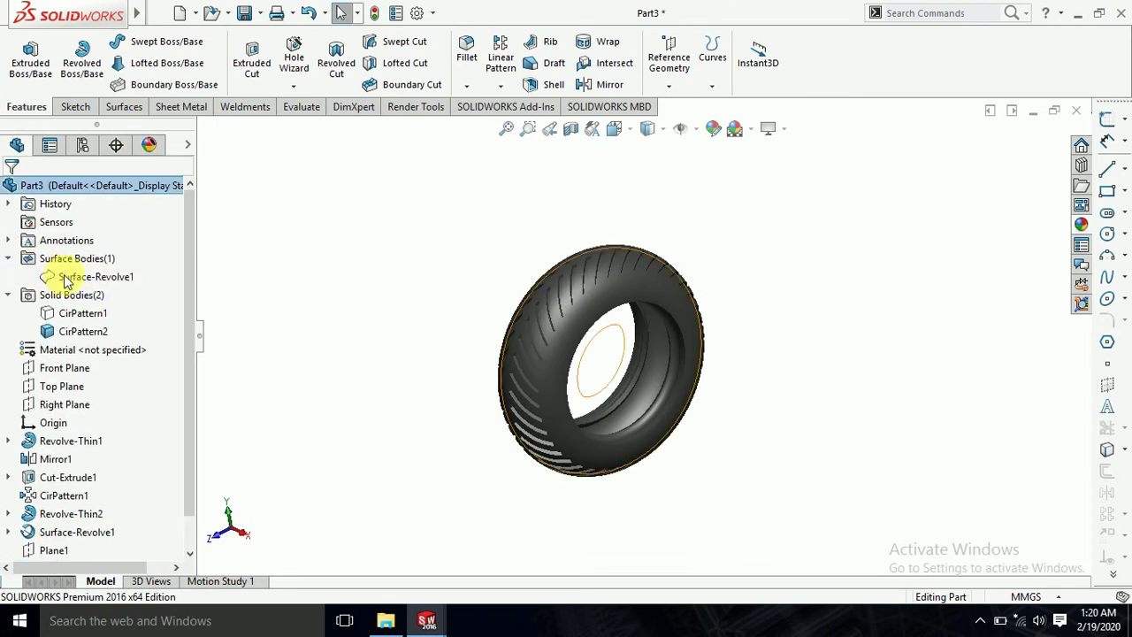
right_click(74, 318)
click(249, 442)
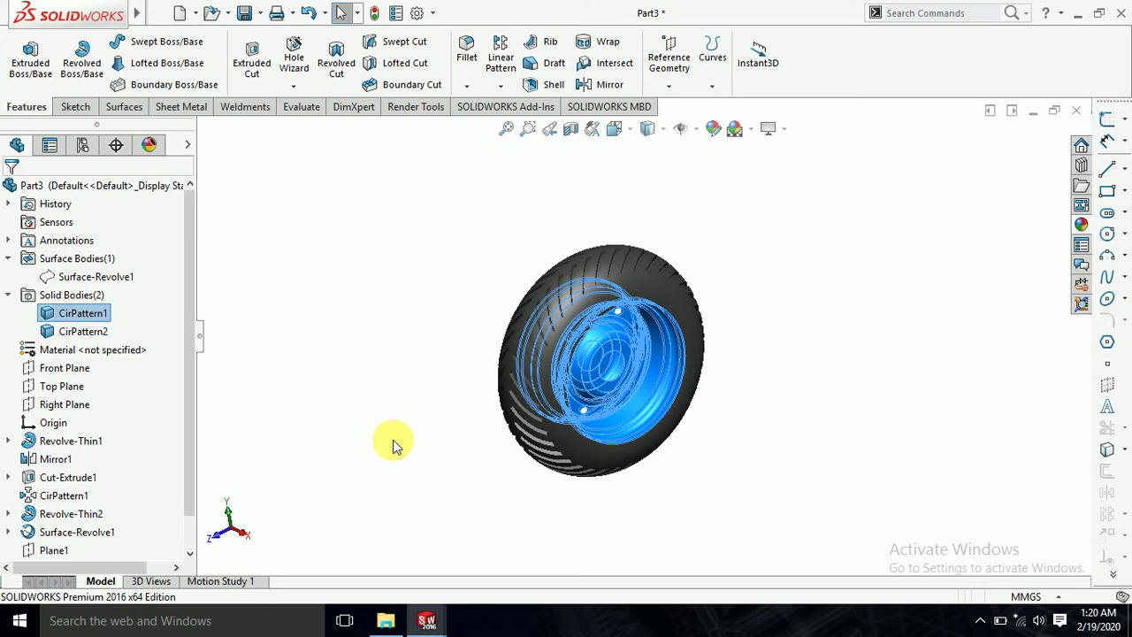
scroll(461, 455, down, 2)
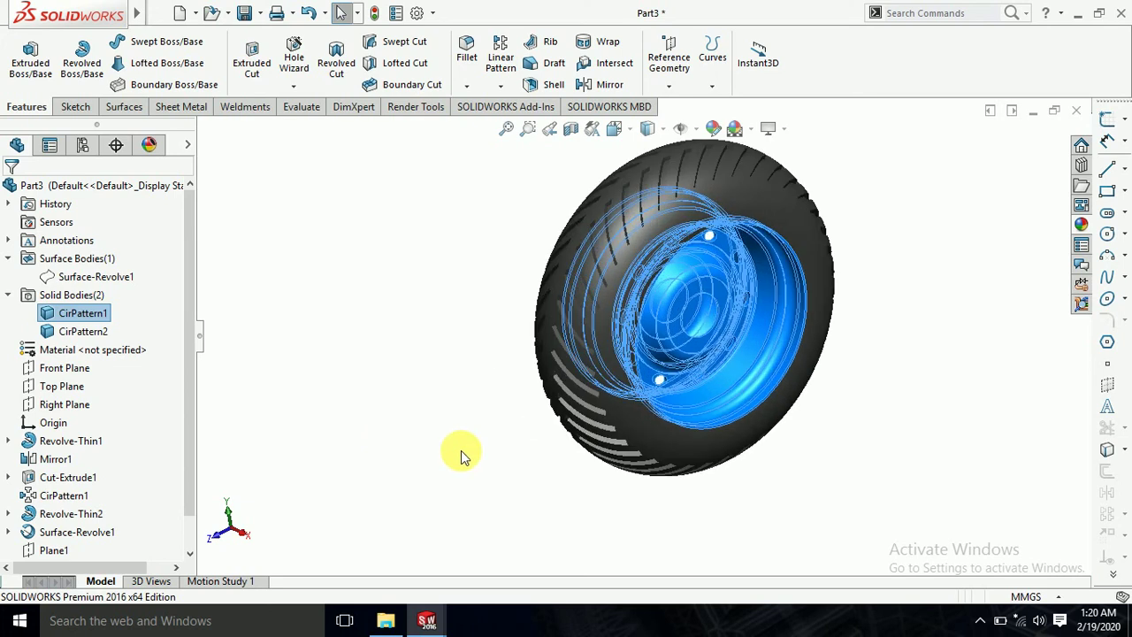
scroll(461, 455, up, 2)
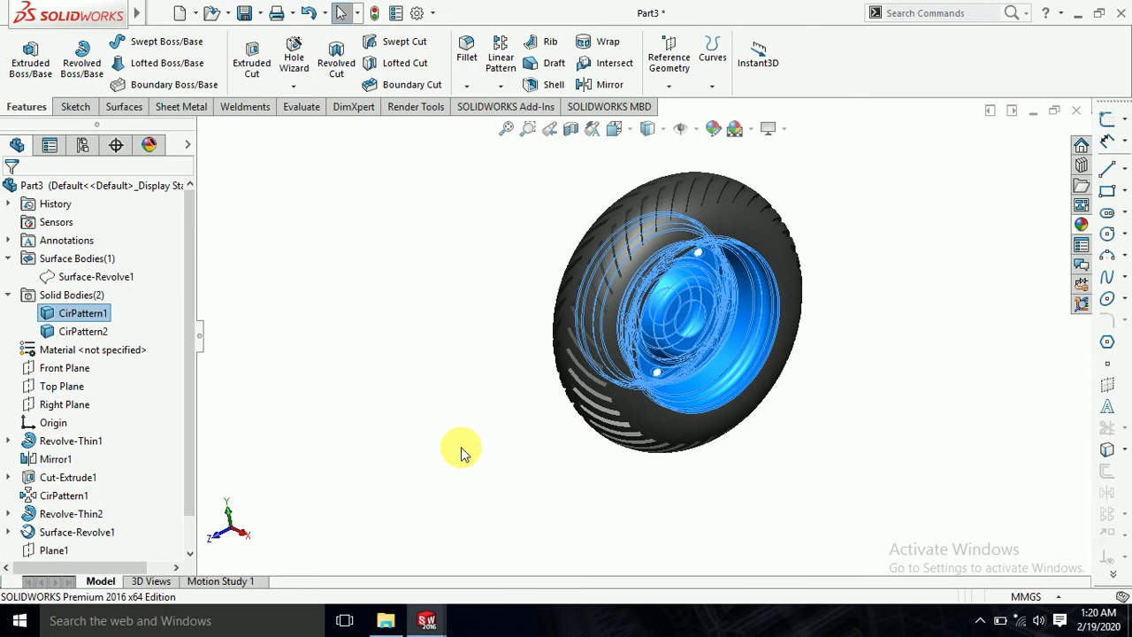
click(455, 313)
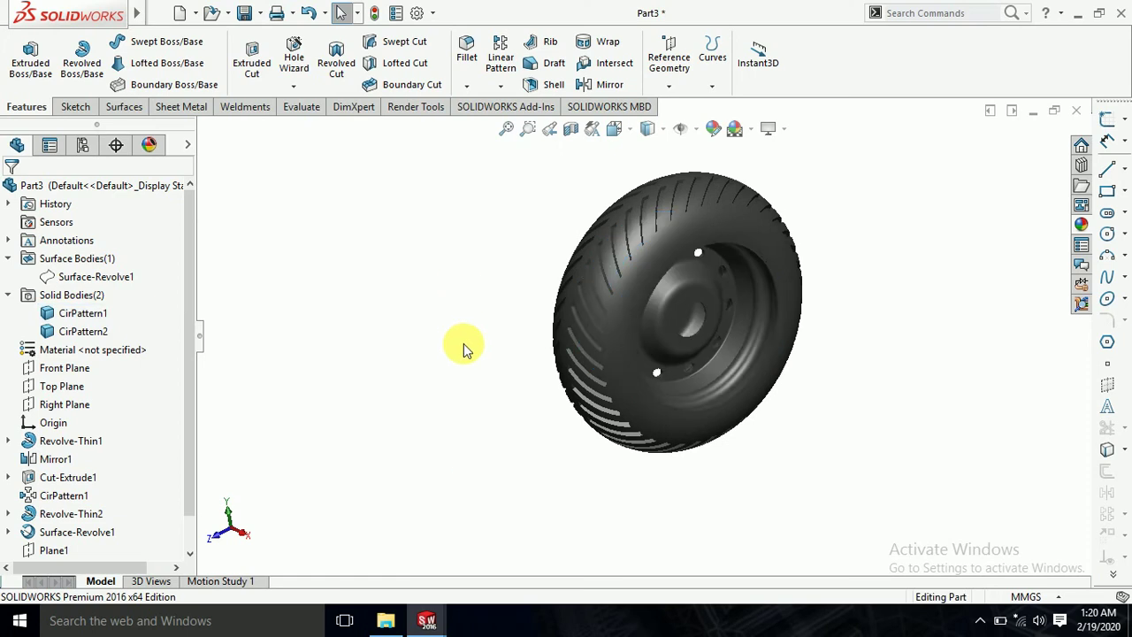
Step: Apply the Metal > Aluminum matte aluminum appearance to the rim body only
mouse_move(434, 387)
middle_down()
mouse_move(442, 364)
mouse_move(477, 353)
middle_up()
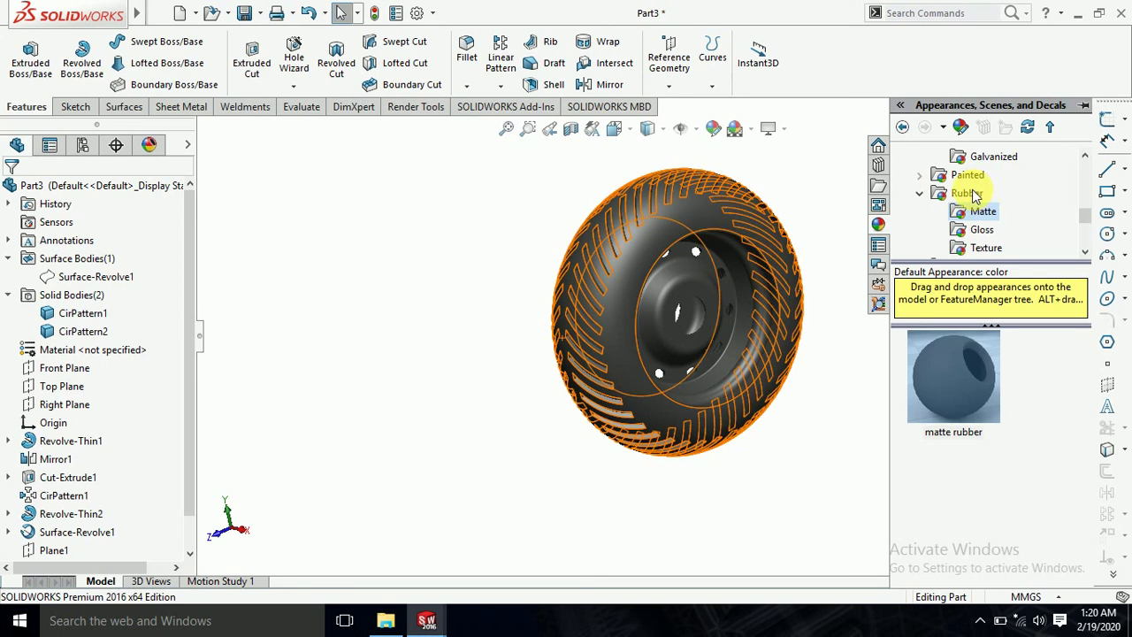
scroll(973, 195, up, 3)
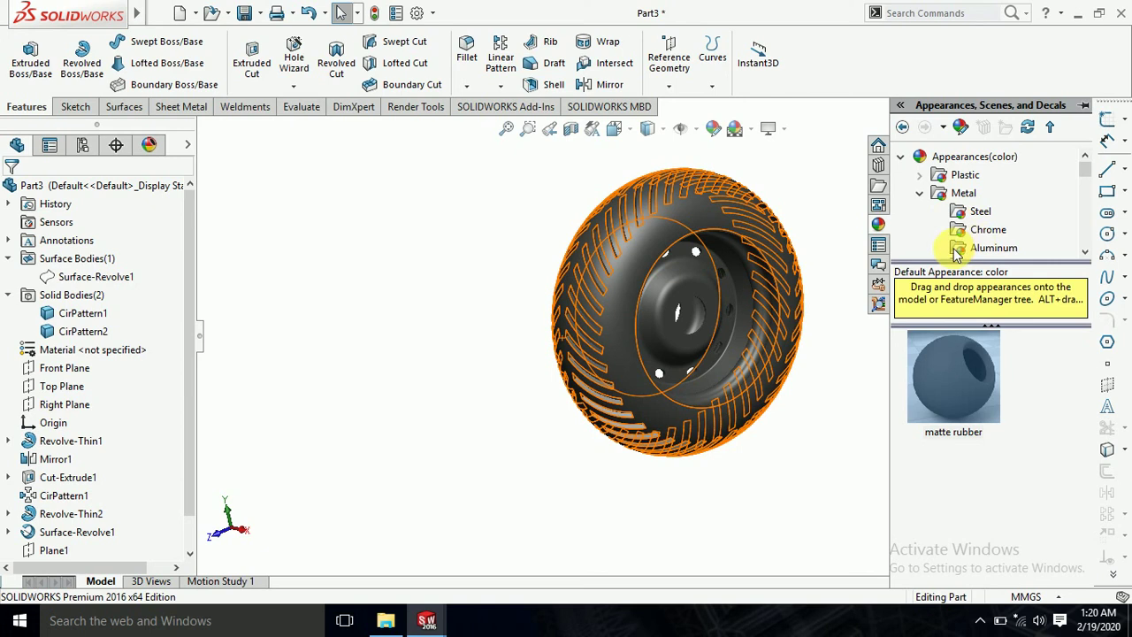
click(955, 251)
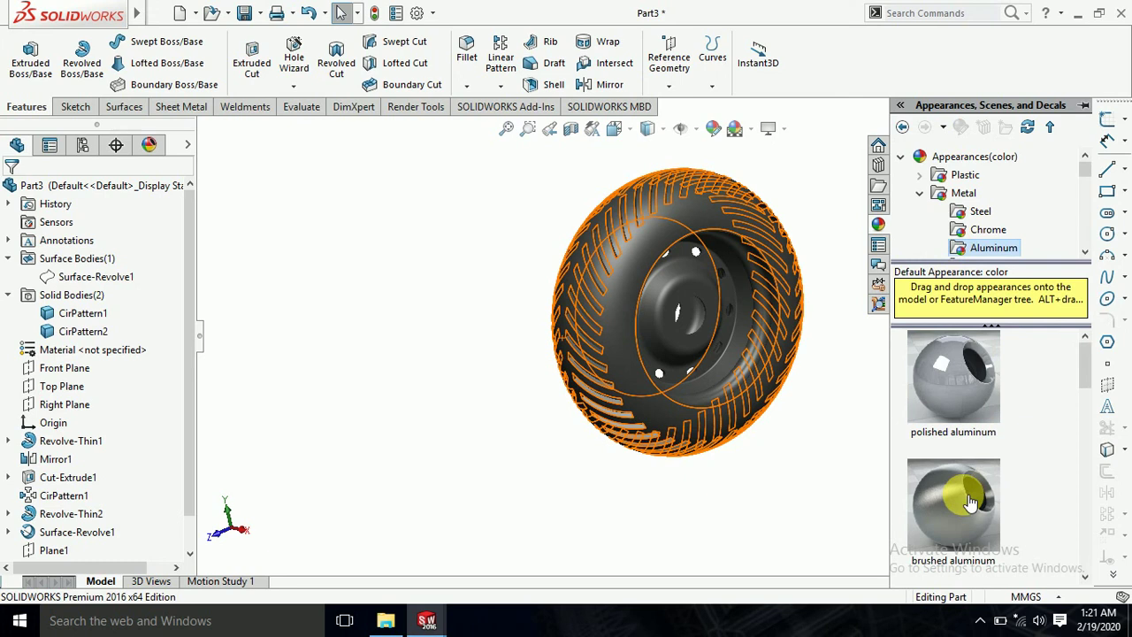
scroll(970, 502, down, 3)
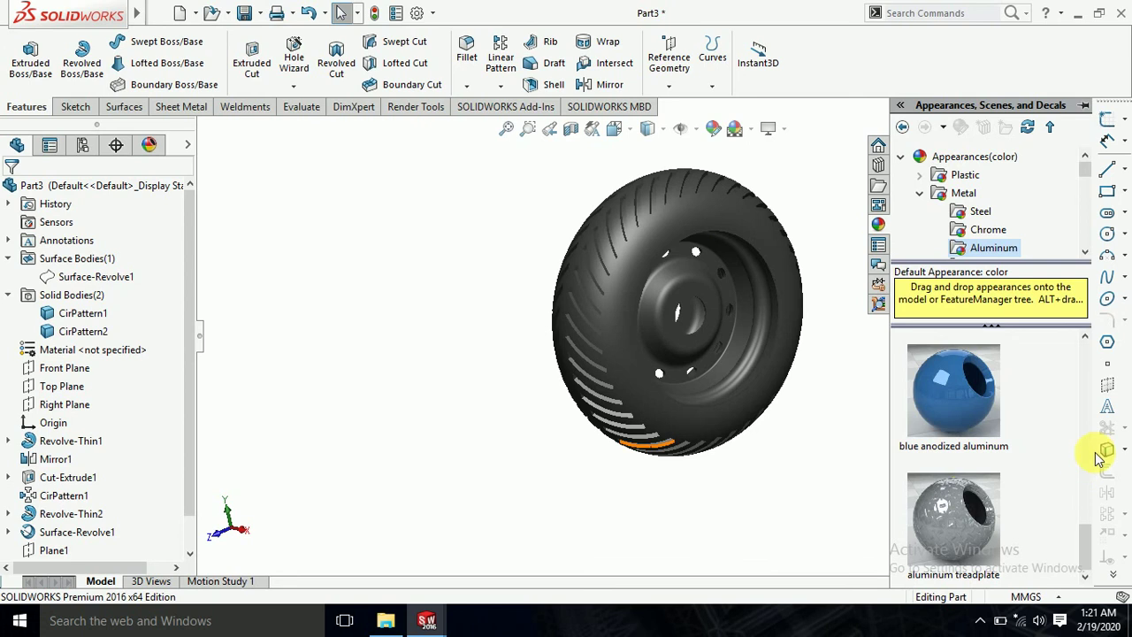
scroll(964, 442, up, 3)
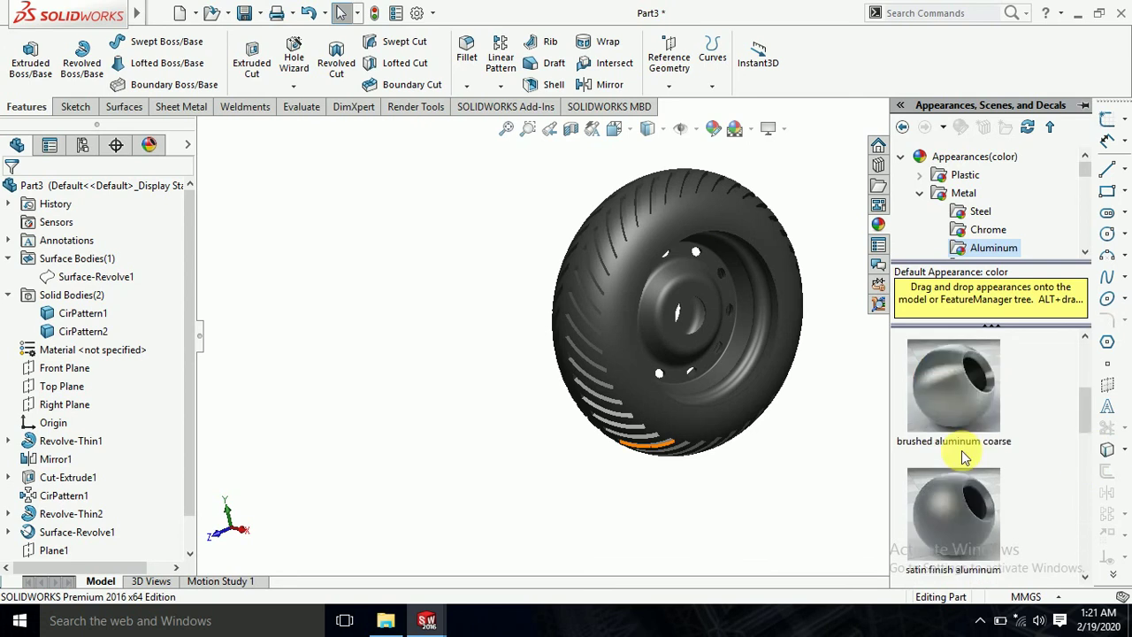
scroll(964, 456, down, 3)
drag(944, 437, 681, 295)
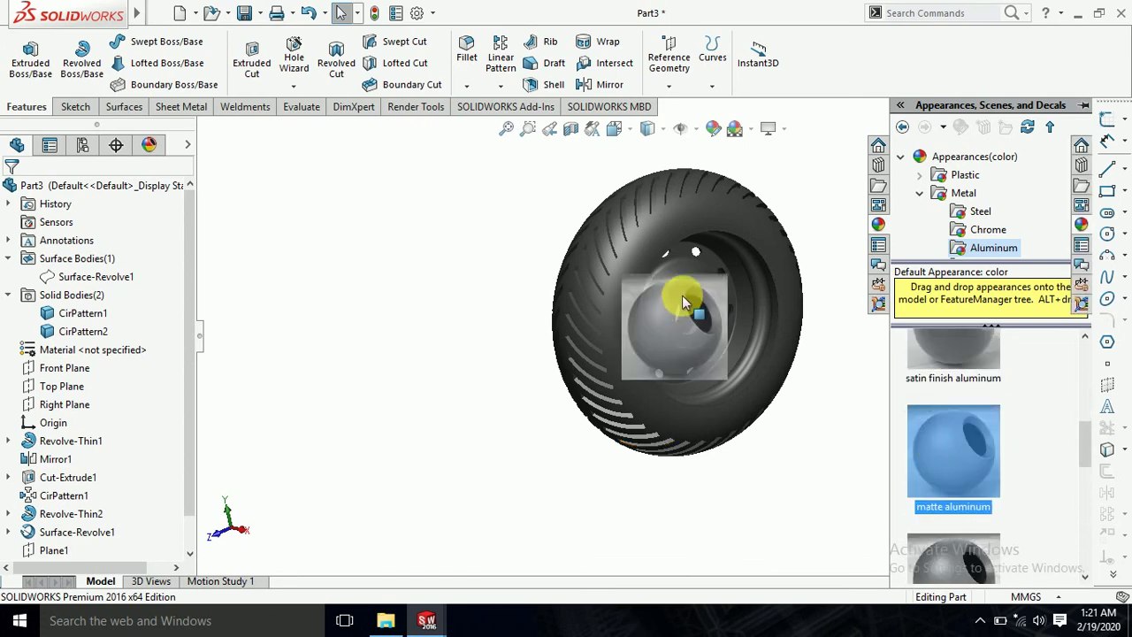
click(705, 292)
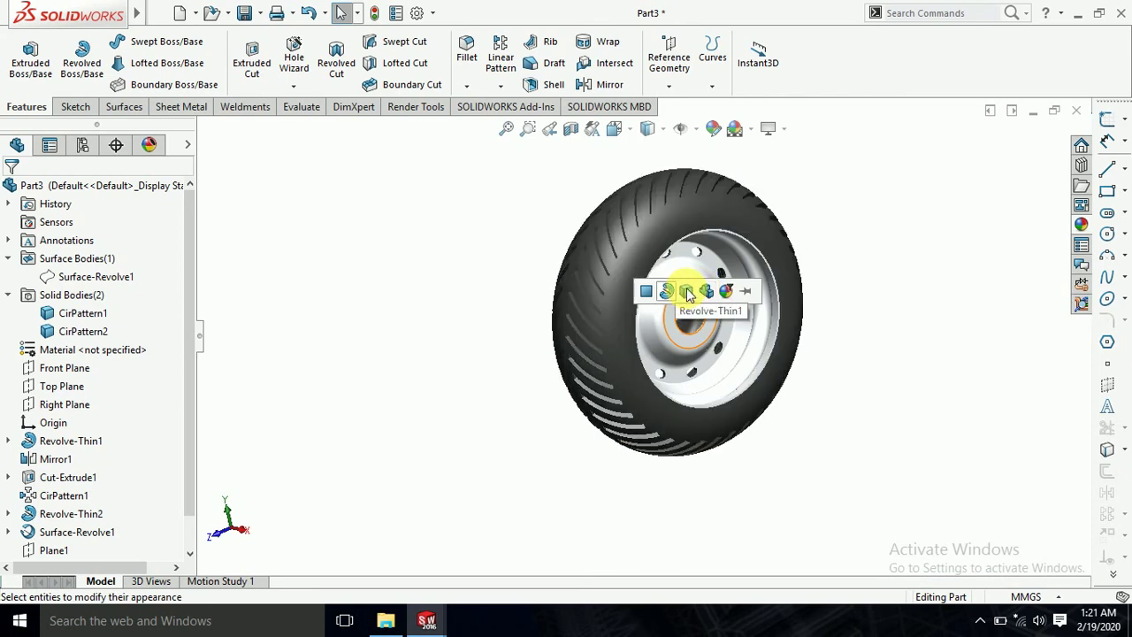
click(687, 291)
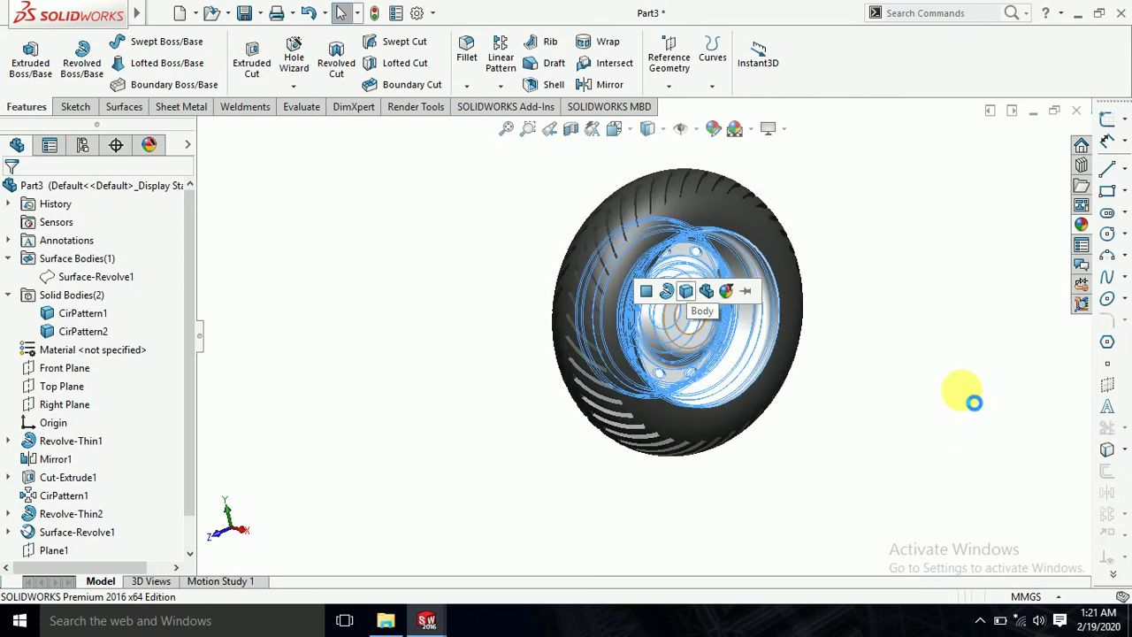
mouse_move(923, 398)
middle_down()
mouse_move(798, 441)
mouse_move(914, 417)
middle_up()
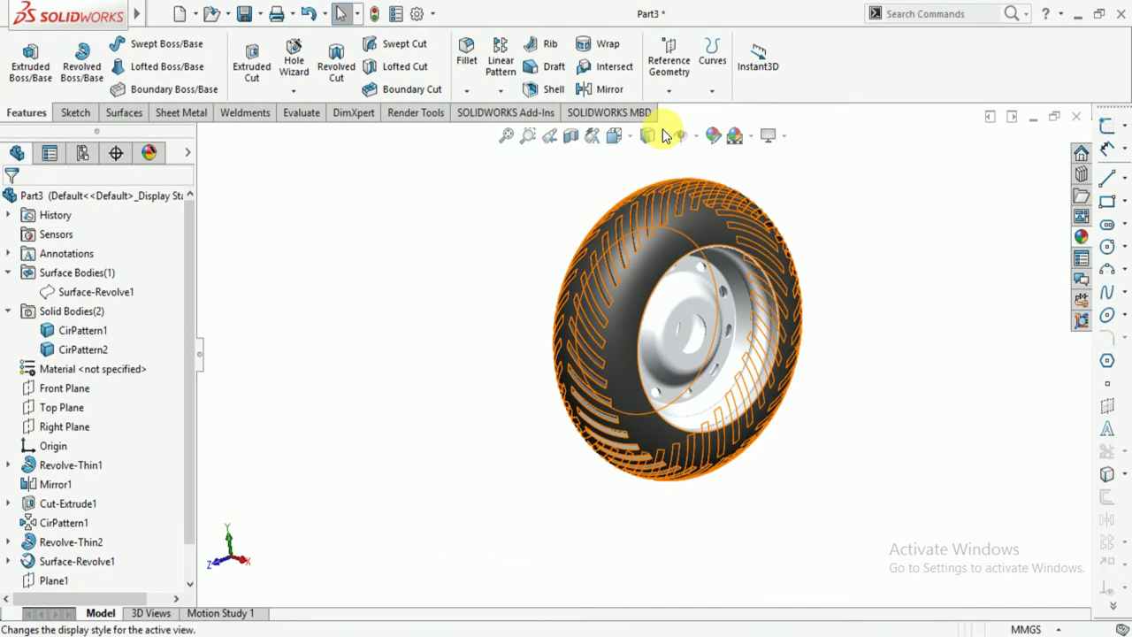
Step: Set the display style to Shaded With Edges and orbit to inspect the wheel
click(665, 135)
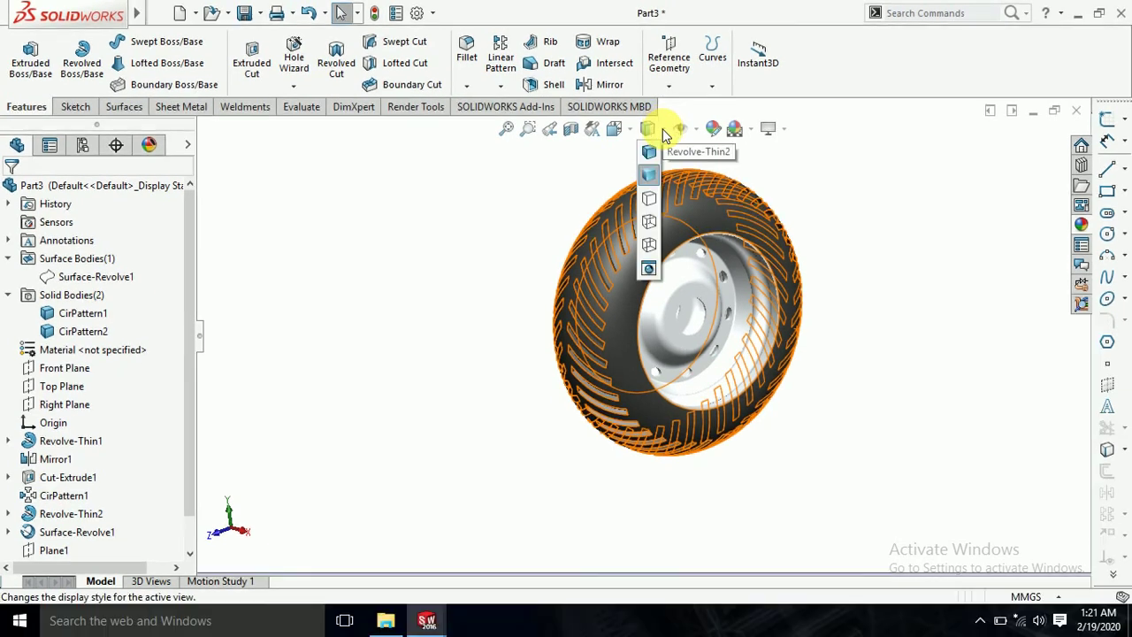
click(647, 152)
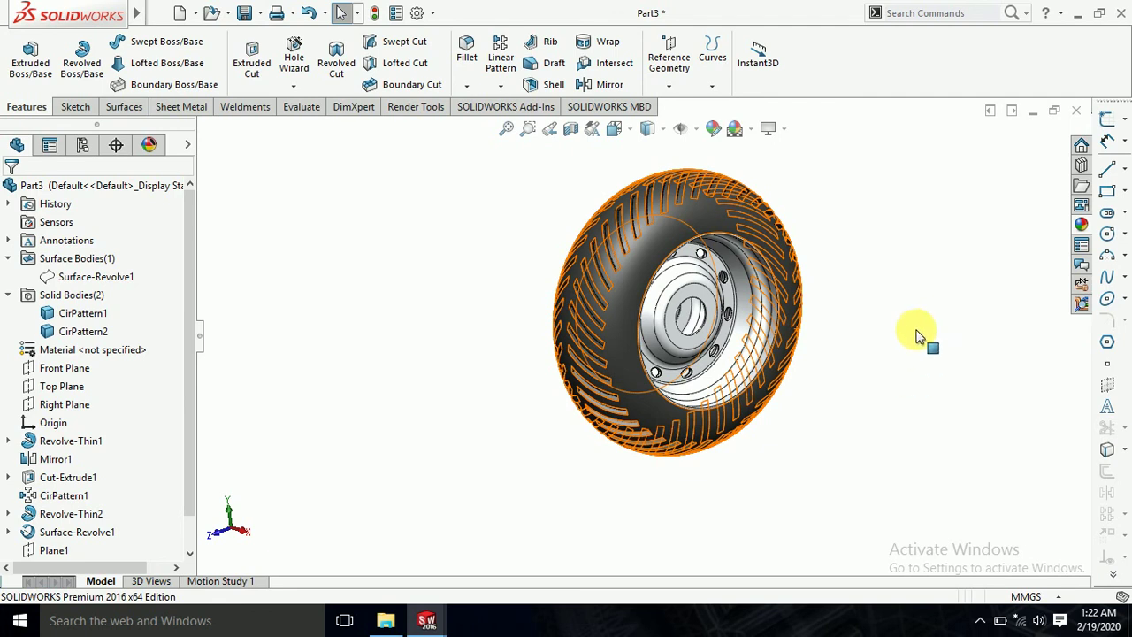
middle_drag(880, 342, 887, 299)
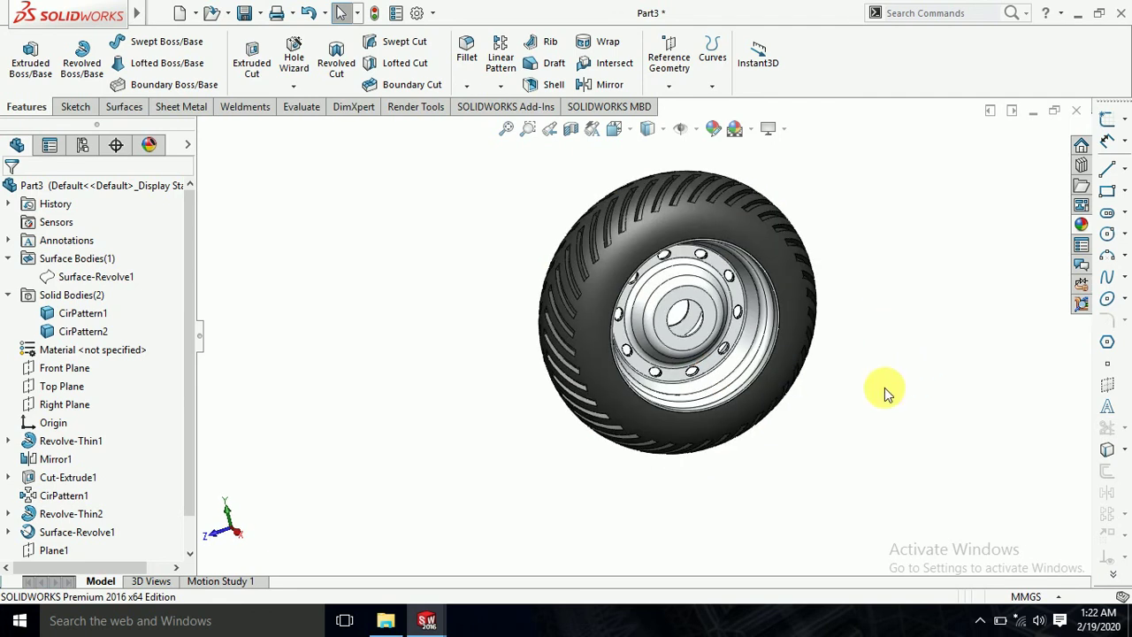
mouse_move(884, 387)
middle_down()
mouse_move(926, 371)
mouse_move(907, 412)
mouse_move(855, 430)
mouse_move(849, 474)
mouse_move(864, 487)
mouse_move(813, 374)
middle_up()
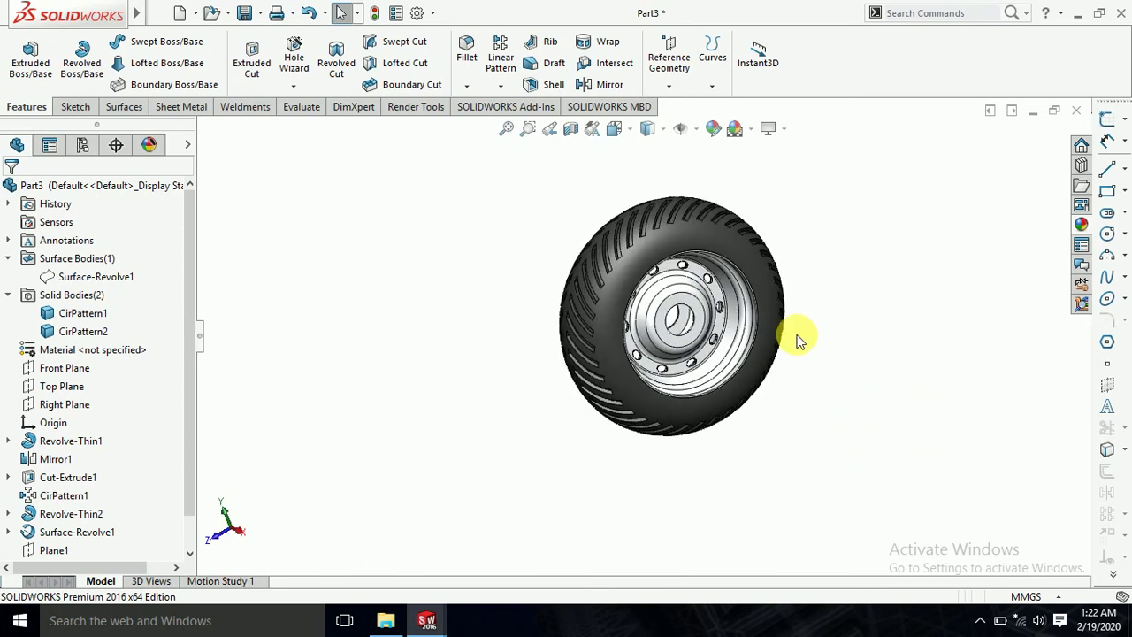
scroll(798, 339, down, 3)
scroll(389, 234, up, 3)
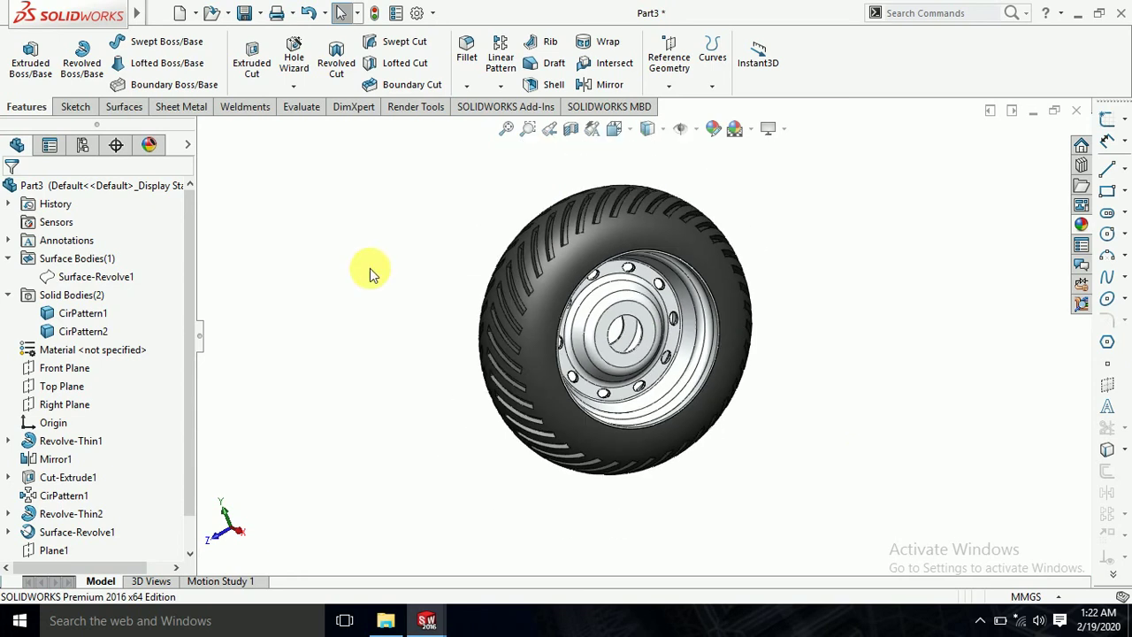
mouse_move(397, 240)
middle_down()
mouse_move(412, 253)
mouse_move(419, 296)
mouse_move(383, 277)
middle_up()
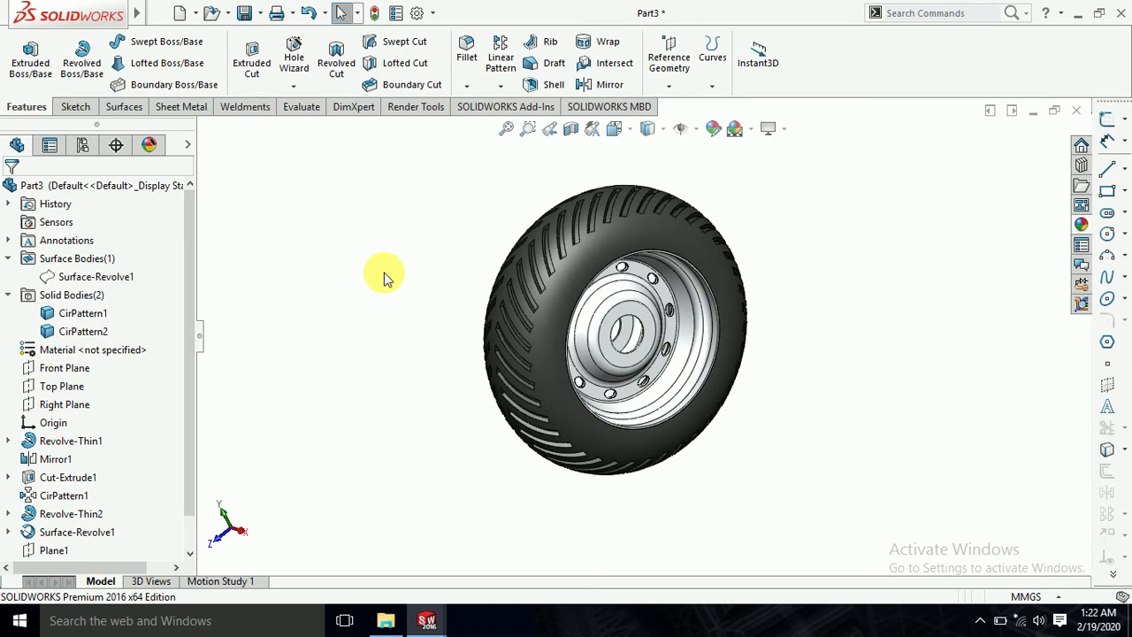